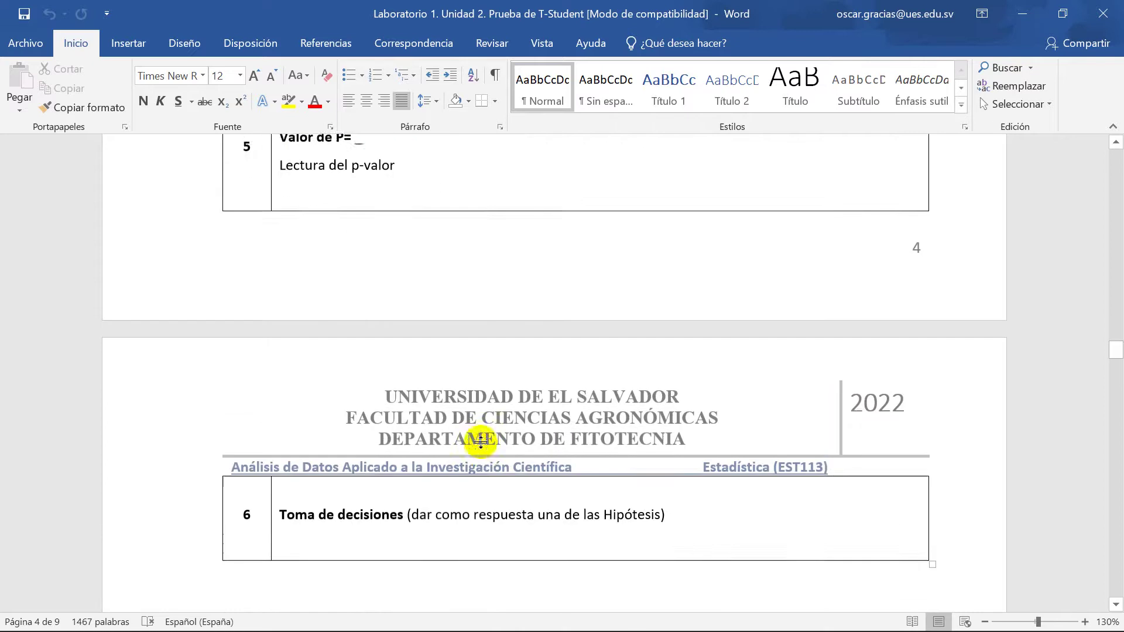
# - Review the laboratory guide from the end of the first hypothesis table through to the Caso 2 statement
pyautogui.scroll(-12, 482, 443)
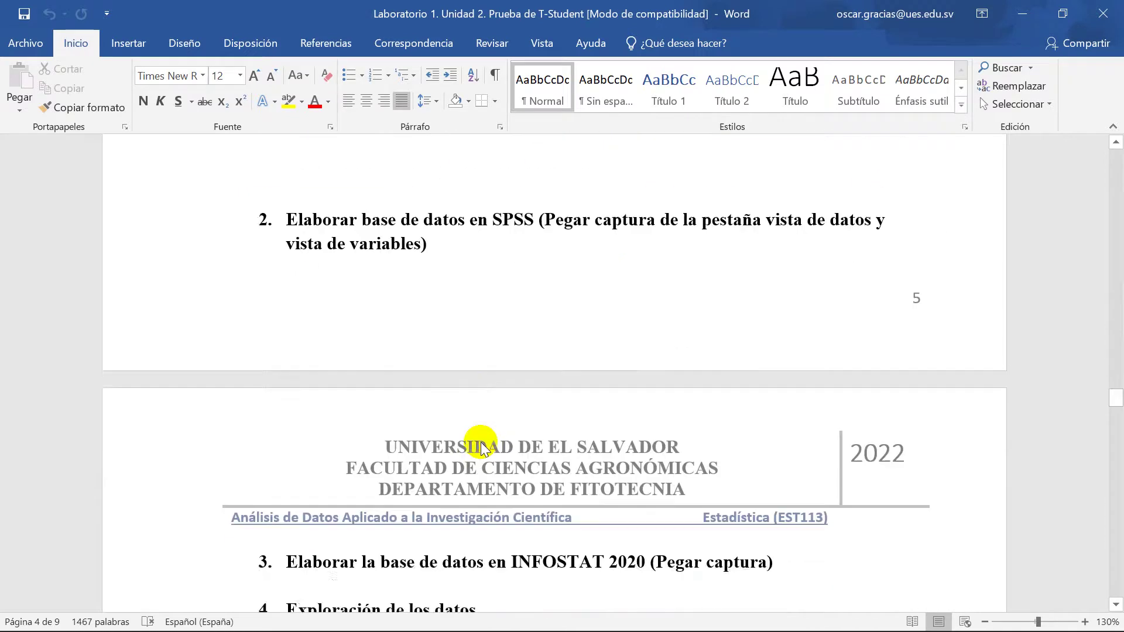
pyautogui.scroll(-8, 482, 444)
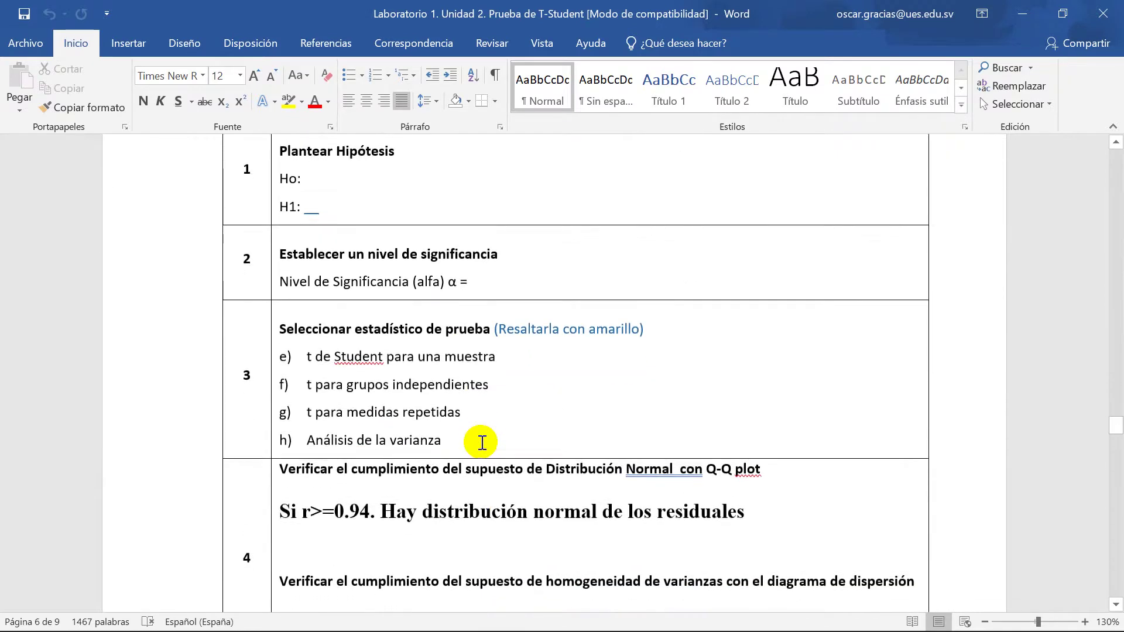
pyautogui.scroll(2, 479, 444)
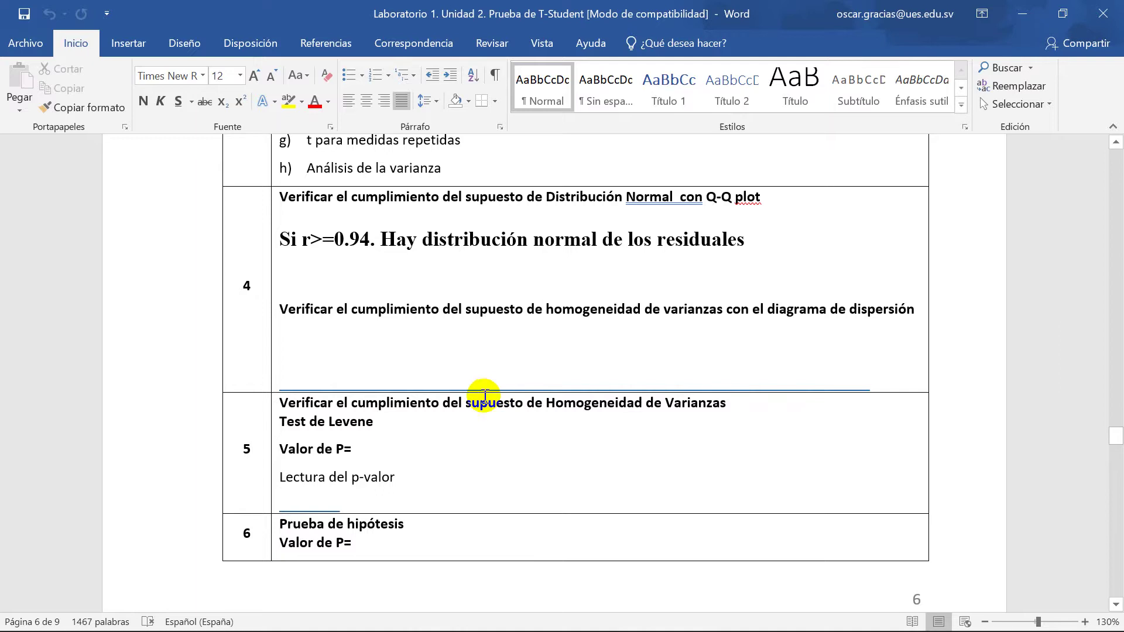
pyautogui.scroll(-10, 471, 418)
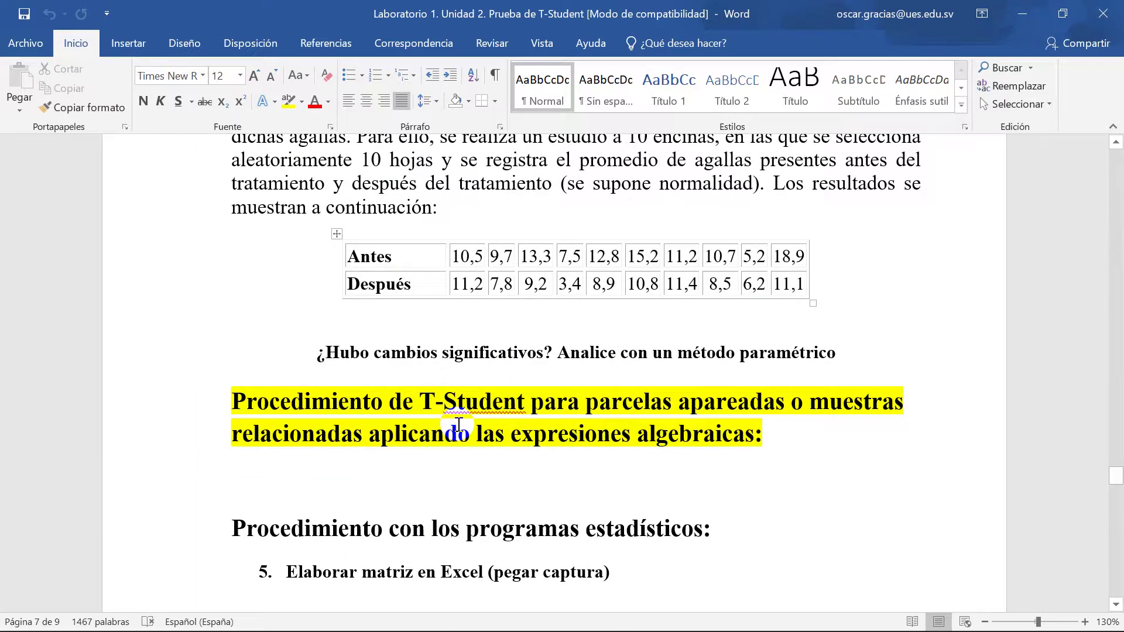
pyautogui.scroll(8, 484, 431)
pyautogui.click(850, 268)
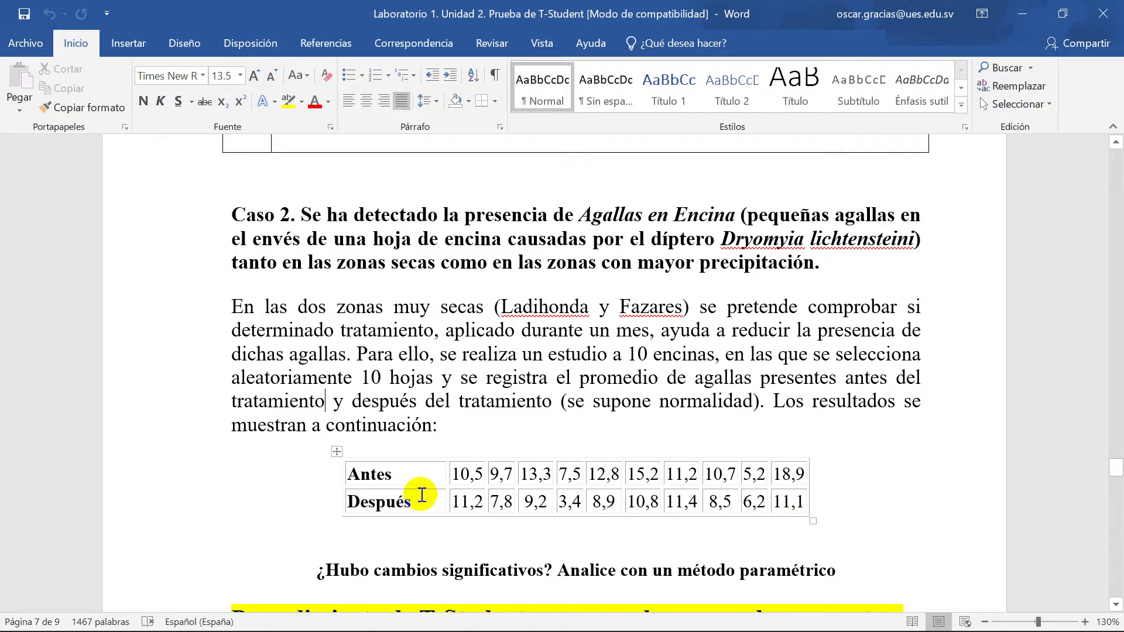
# - Examine the Antes and Después rows of values in the Caso 2 data table
pyautogui.scroll(-1, 422, 495)
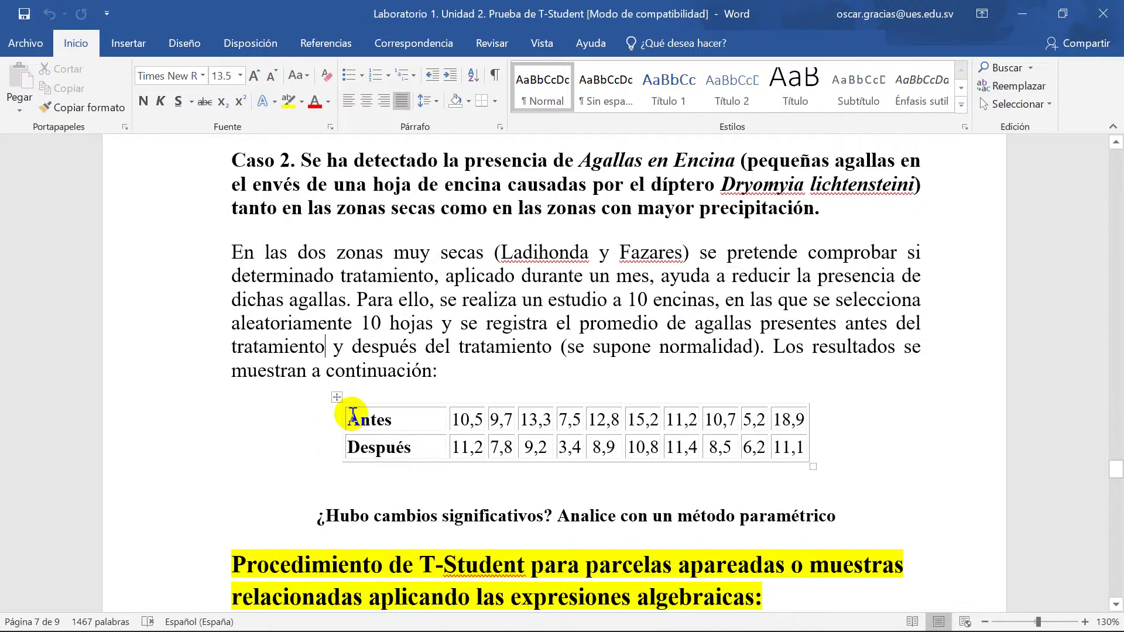
pyautogui.moveTo(354, 416); pyautogui.dragTo(765, 430)
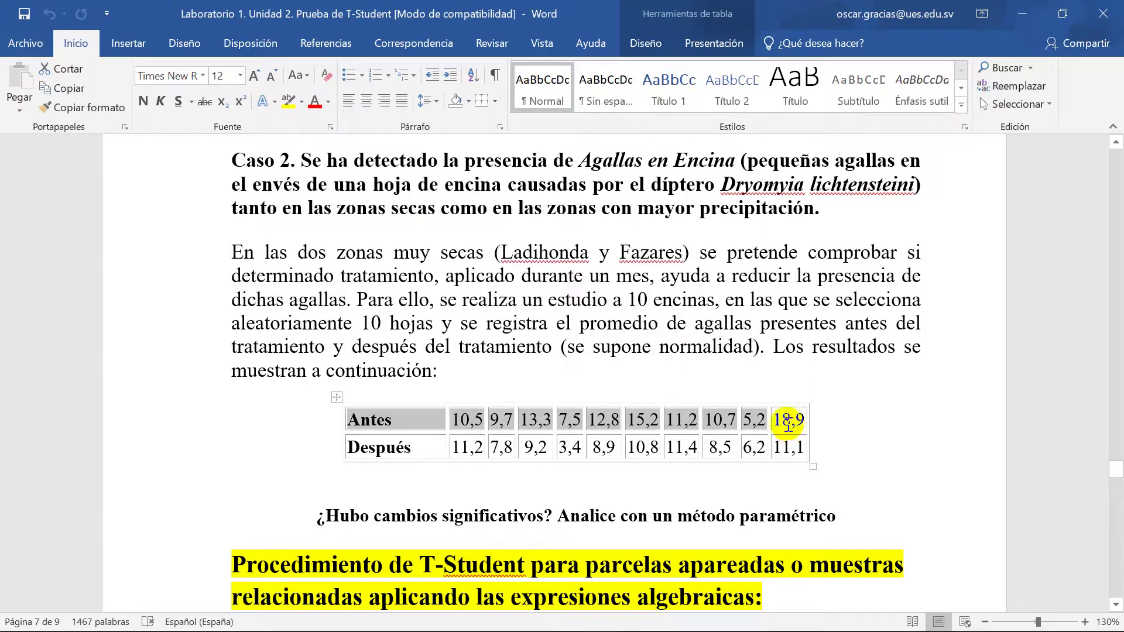
pyautogui.click(603, 420)
pyautogui.moveTo(460, 420); pyautogui.dragTo(793, 420)
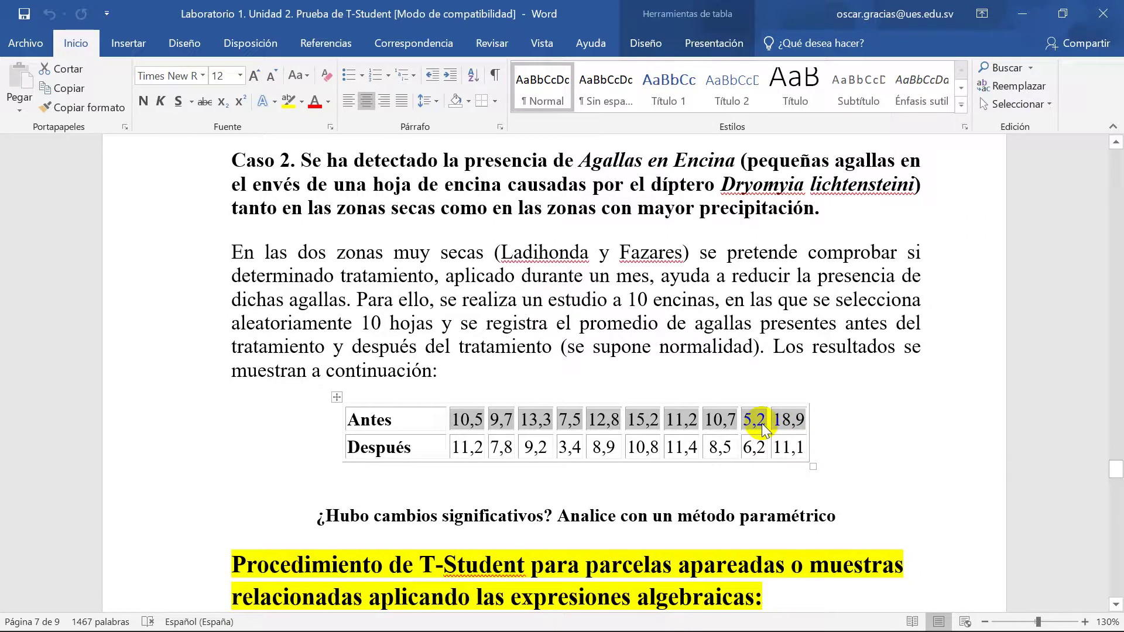
pyautogui.click(859, 446)
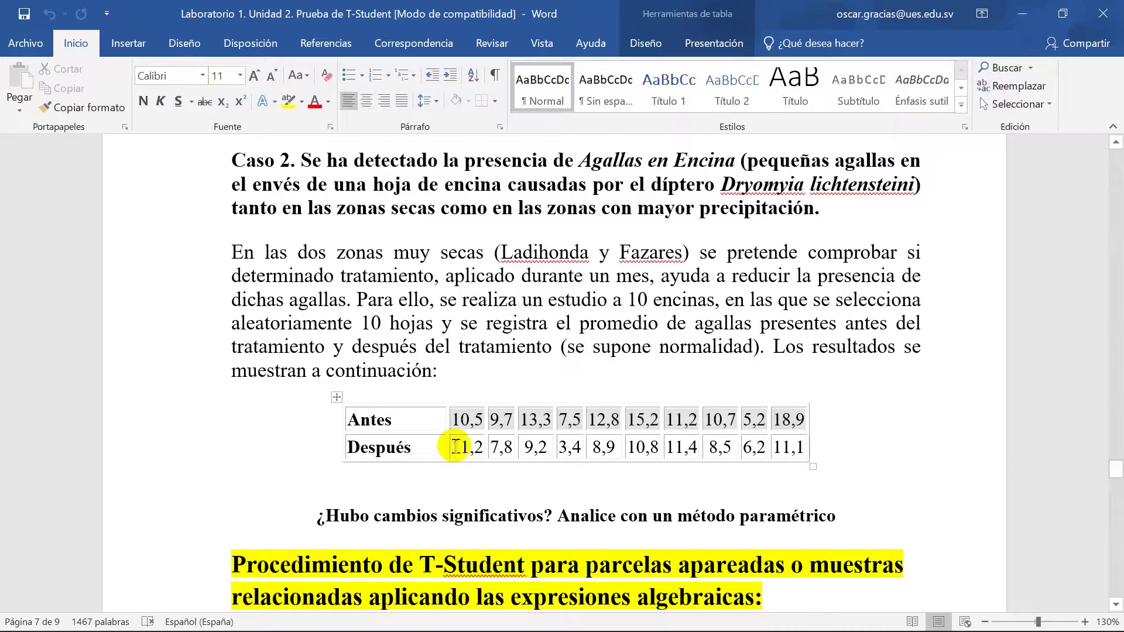
pyautogui.moveTo(455, 448); pyautogui.dragTo(806, 452)
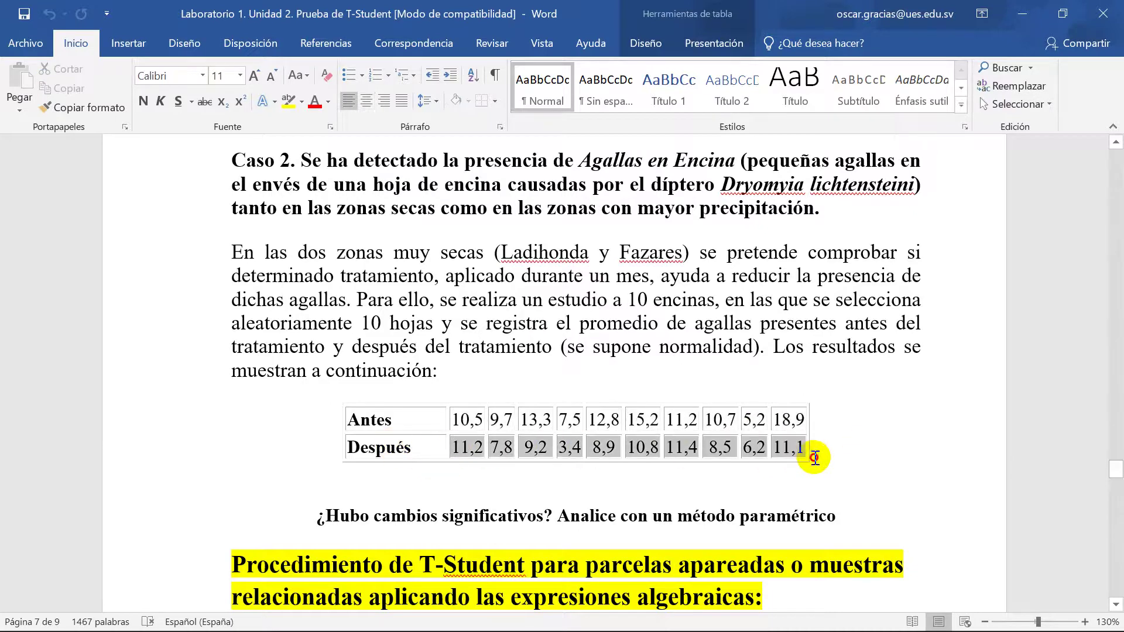
pyautogui.click(794, 478)
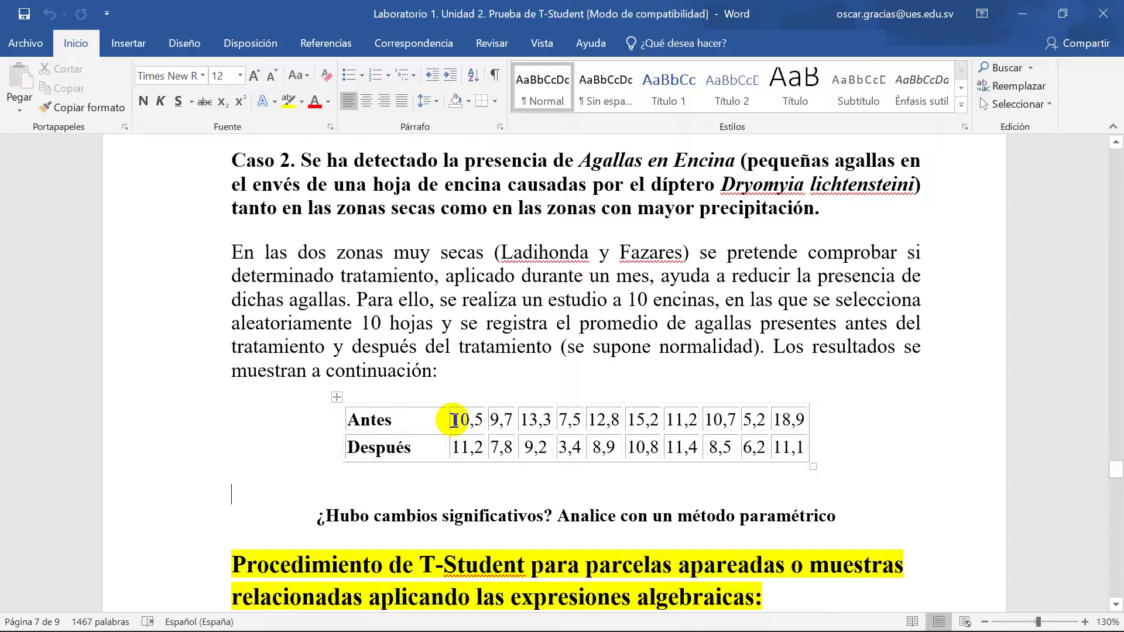
pyautogui.moveTo(456, 419); pyautogui.dragTo(755, 469)
pyautogui.click(683, 476)
# - Read the Caso 2 question on significant changes and the algebraic and statistical-program procedures listed below it
pyautogui.scroll(-1, 574, 507)
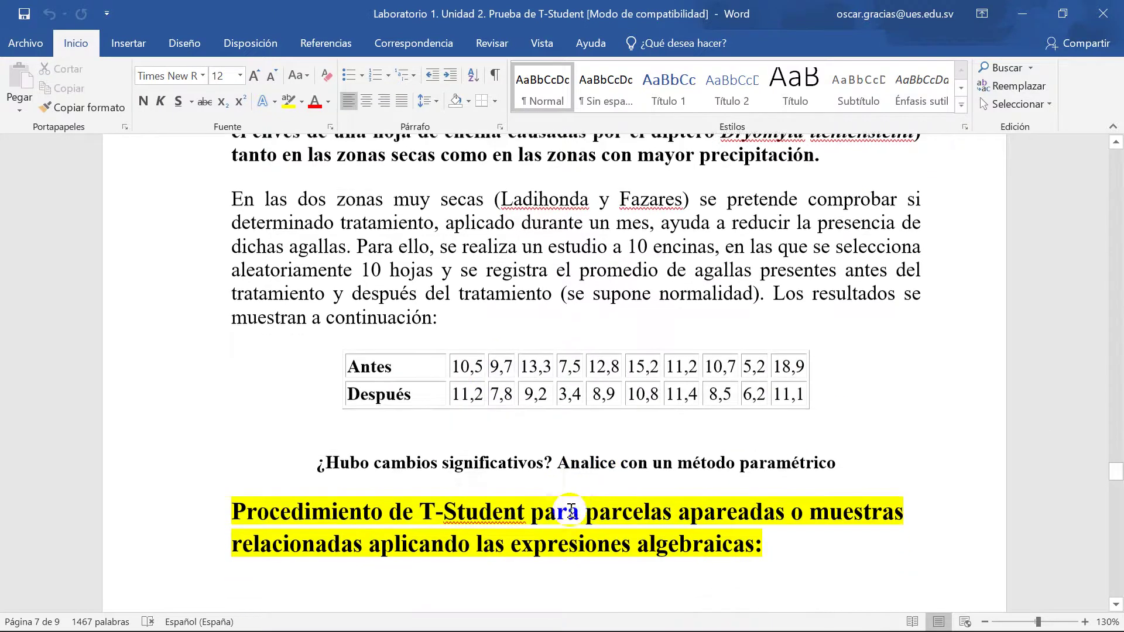
pyautogui.scroll(-1, 571, 509)
pyautogui.scroll(-1, 410, 459)
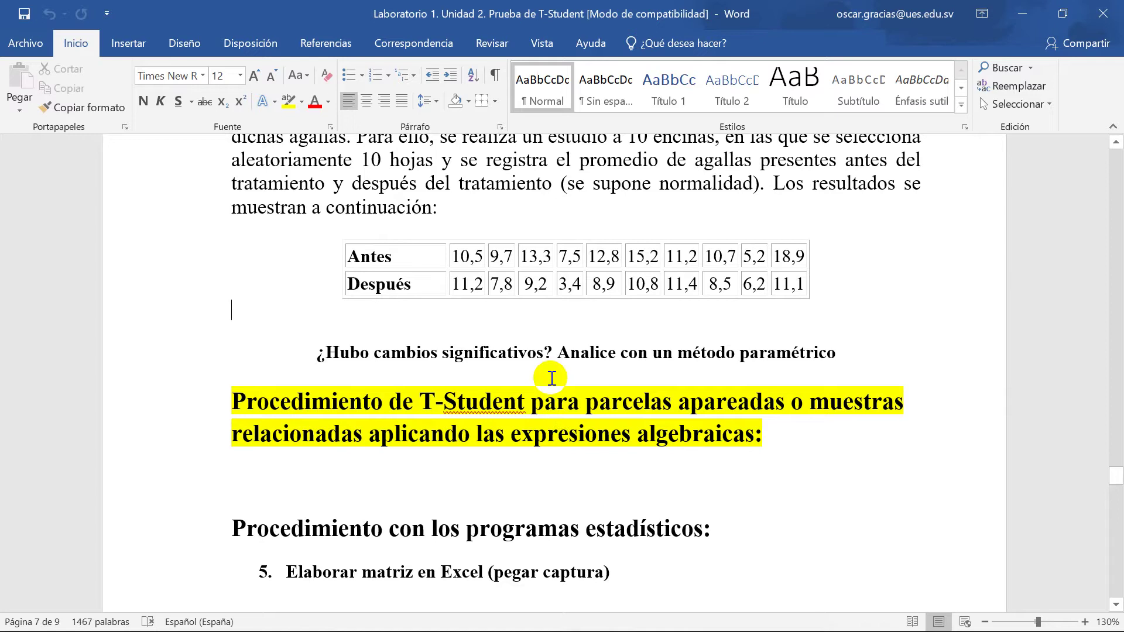
pyautogui.click(559, 354)
pyautogui.keyDown('shift'); pyautogui.click(808, 372); pyautogui.keyUp('shift')
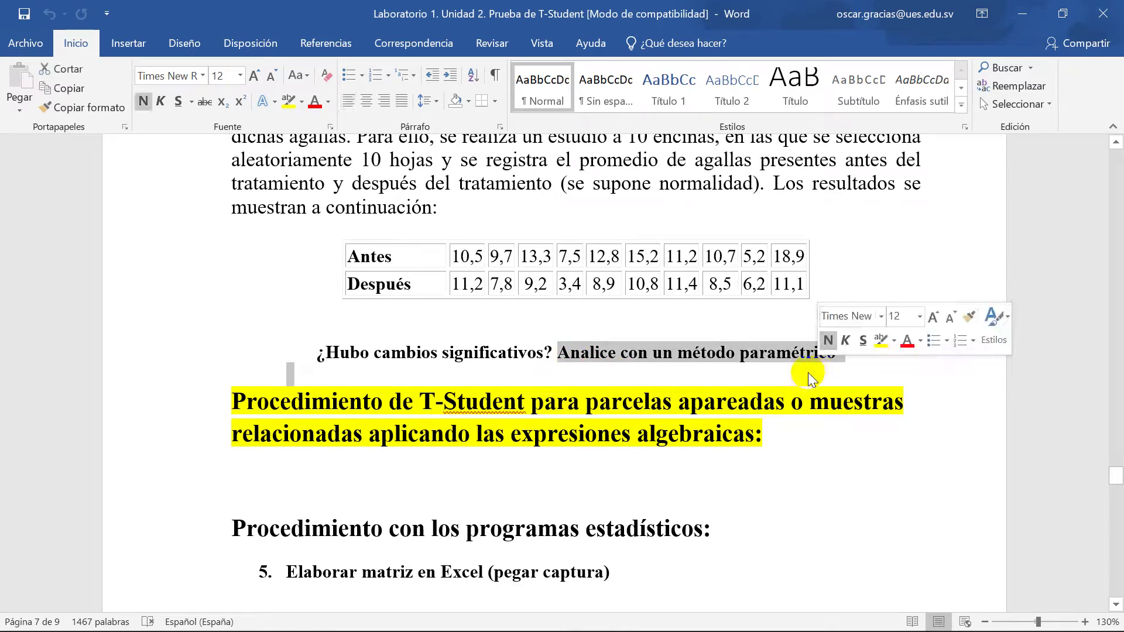
pyautogui.click(772, 376)
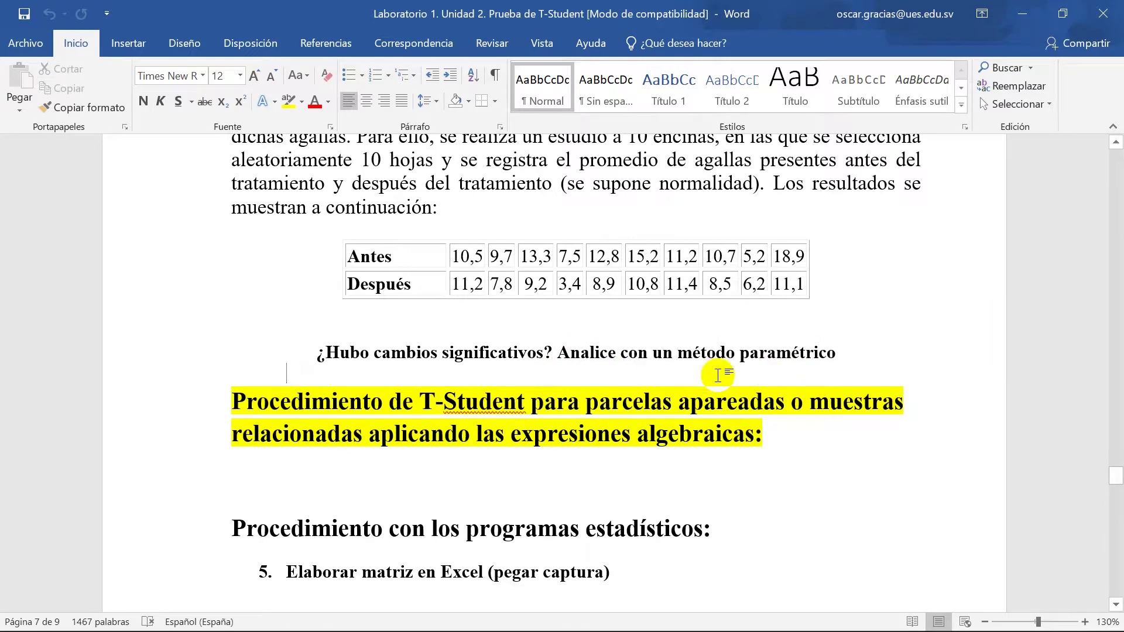
pyautogui.scroll(1, 519, 430)
pyautogui.scroll(3, 520, 431)
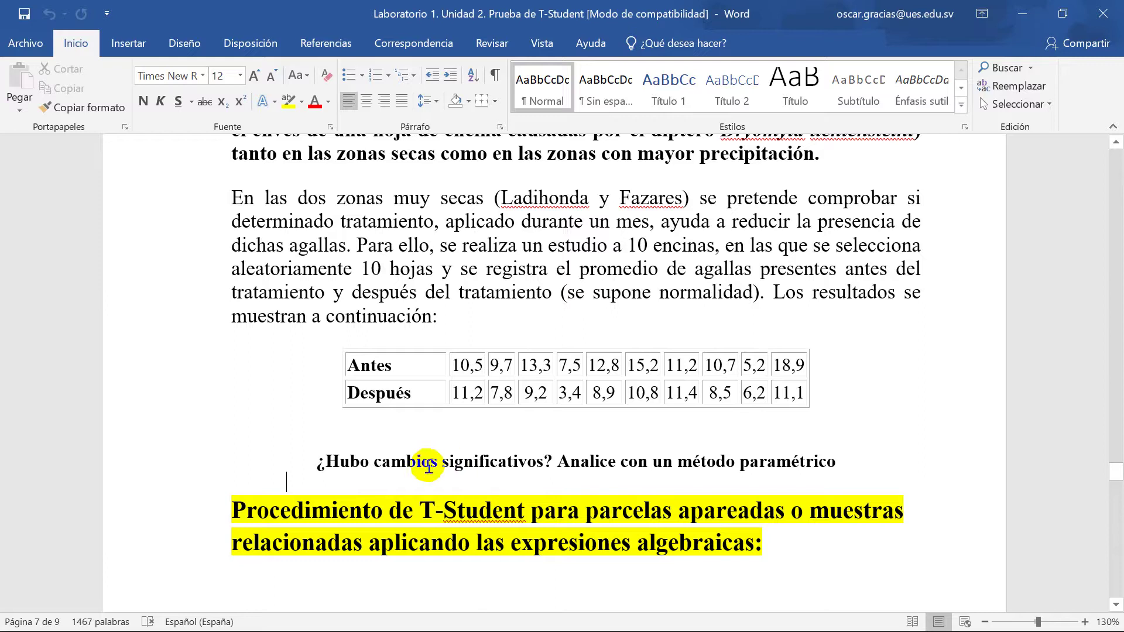
pyautogui.scroll(-5, 535, 454)
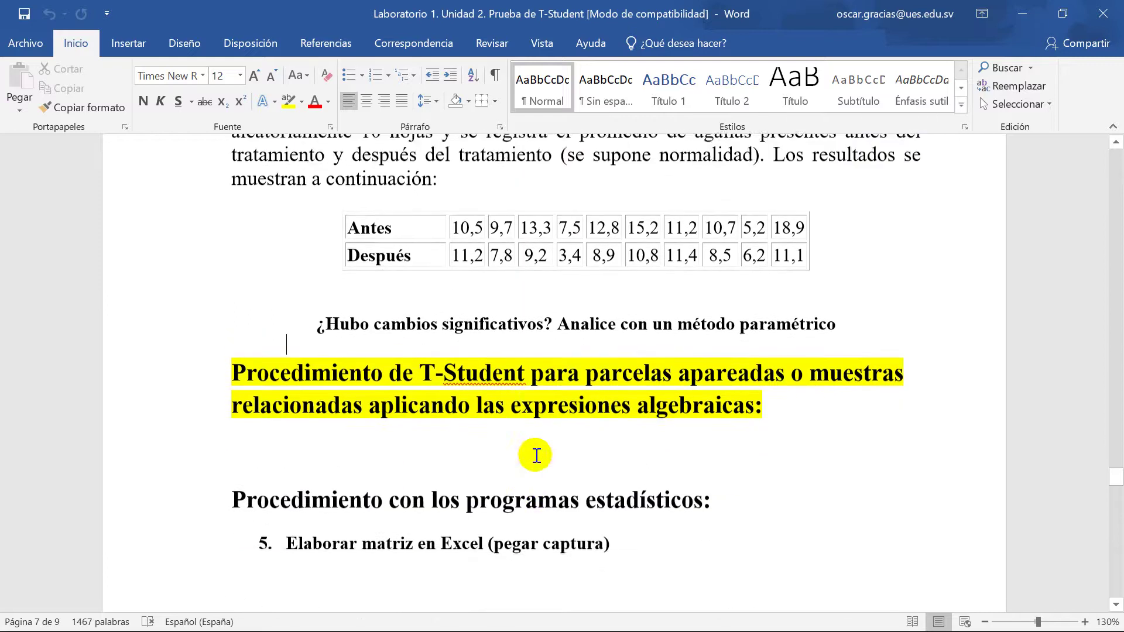
pyautogui.scroll(5, 535, 454)
pyautogui.scroll(-12, 574, 457)
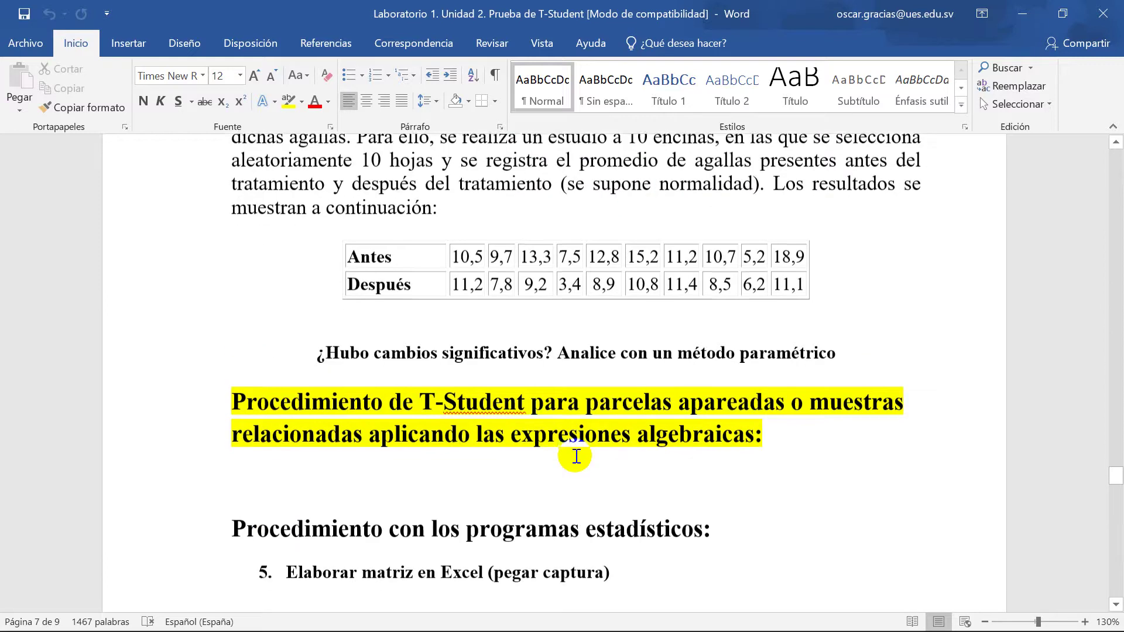
pyautogui.scroll(-5, 576, 456)
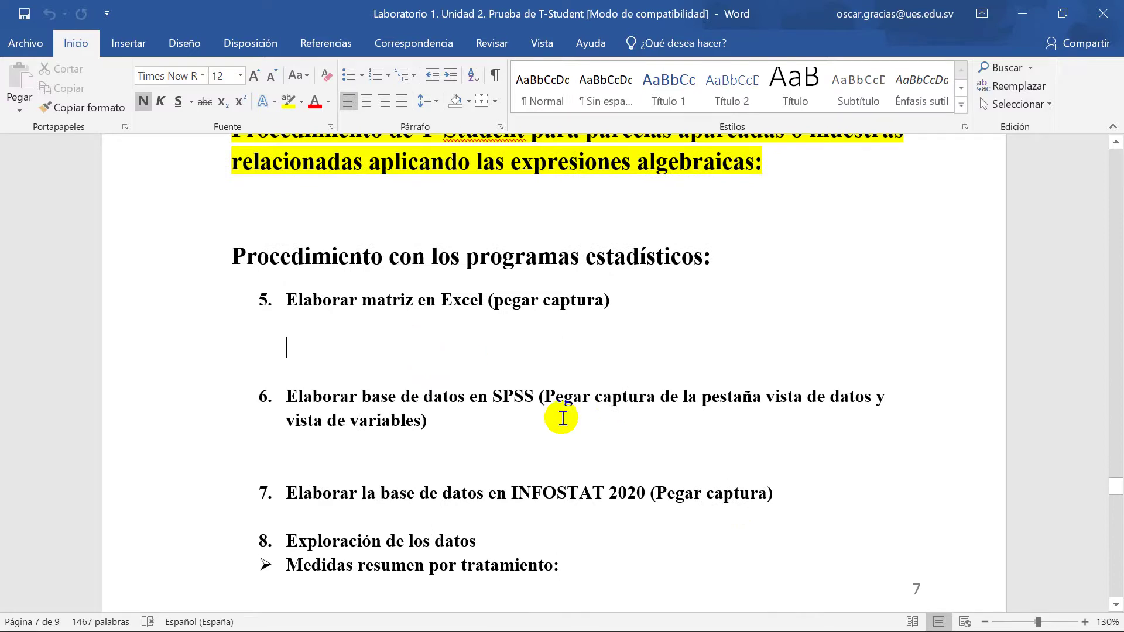
pyautogui.scroll(12, 558, 418)
pyautogui.scroll(2, 558, 418)
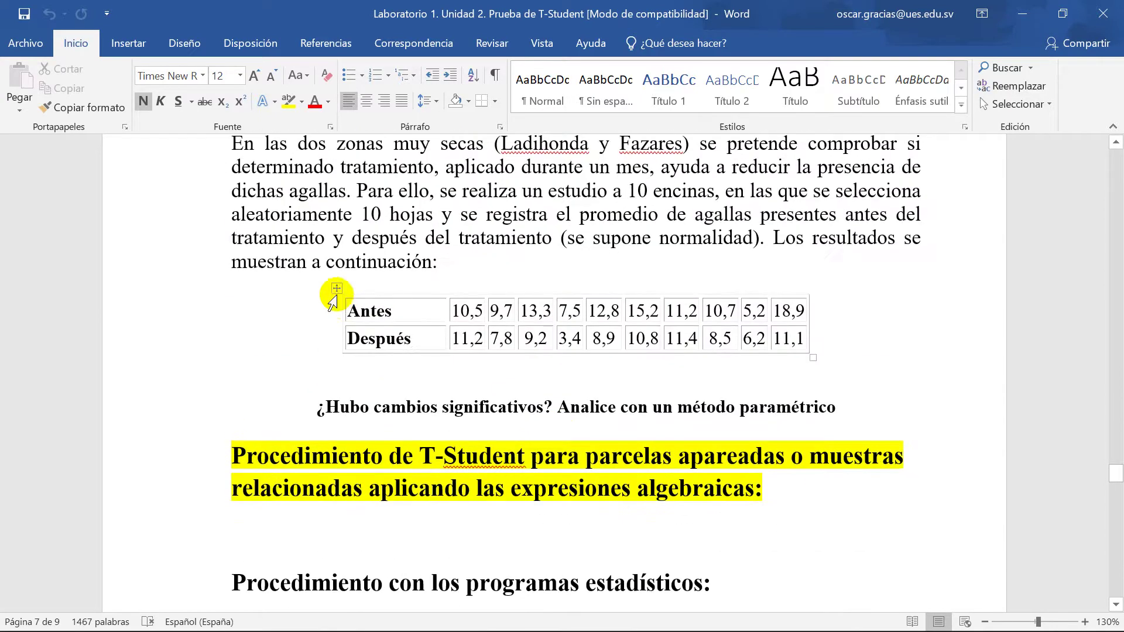
# - Capture a rectangular screen snip of the Caso 2 statement and its data table with Herramienta Recortes
pyautogui.scroll(7, 338, 290)
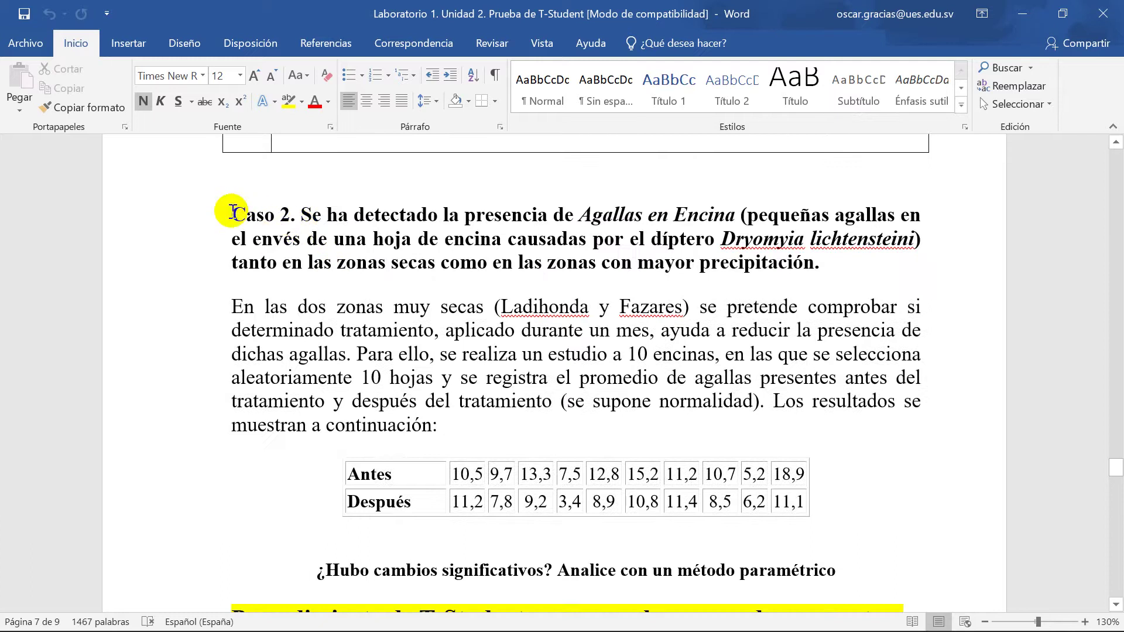
pyautogui.moveTo(233, 212); pyautogui.dragTo(498, 440)
pyautogui.click(334, 292)
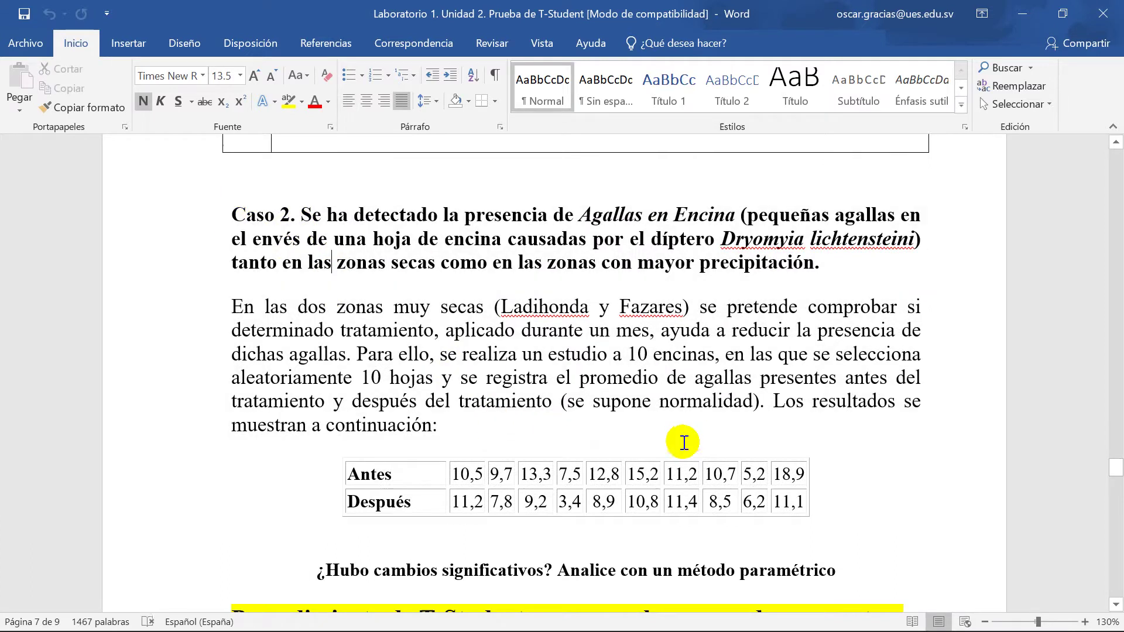
pyautogui.moveTo(711, 609)
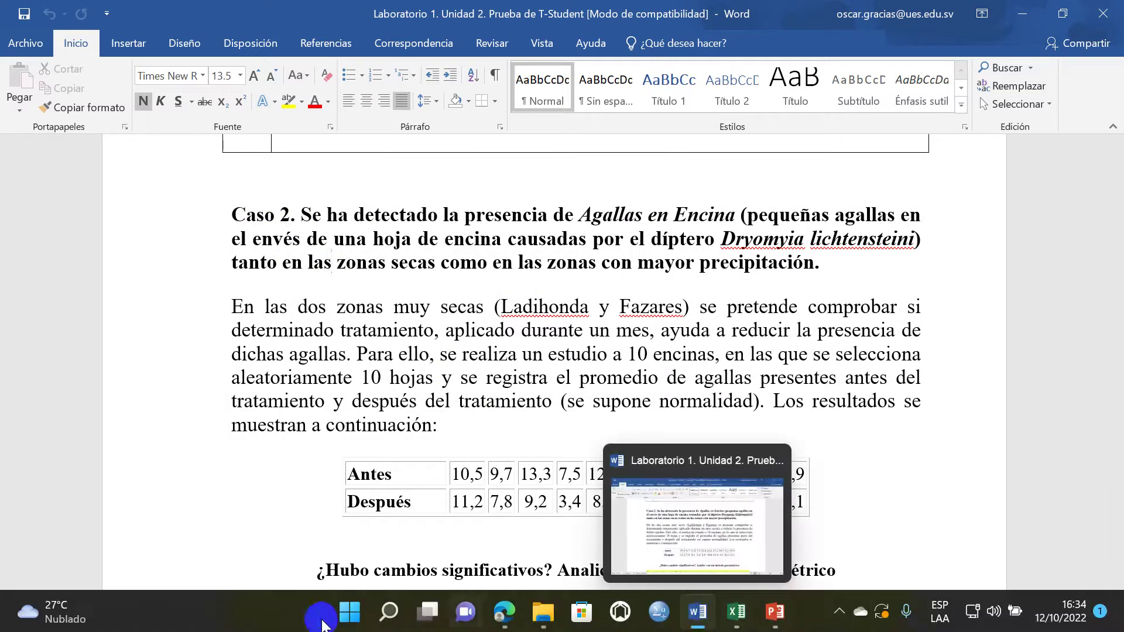
pyautogui.click(389, 612)
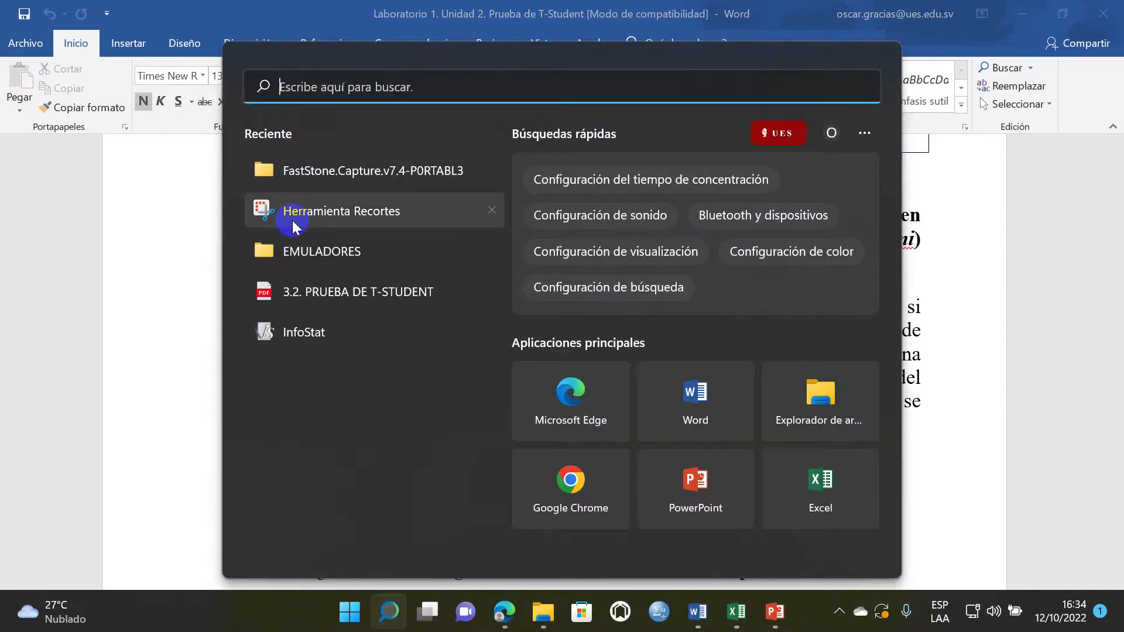
pyautogui.click(293, 220)
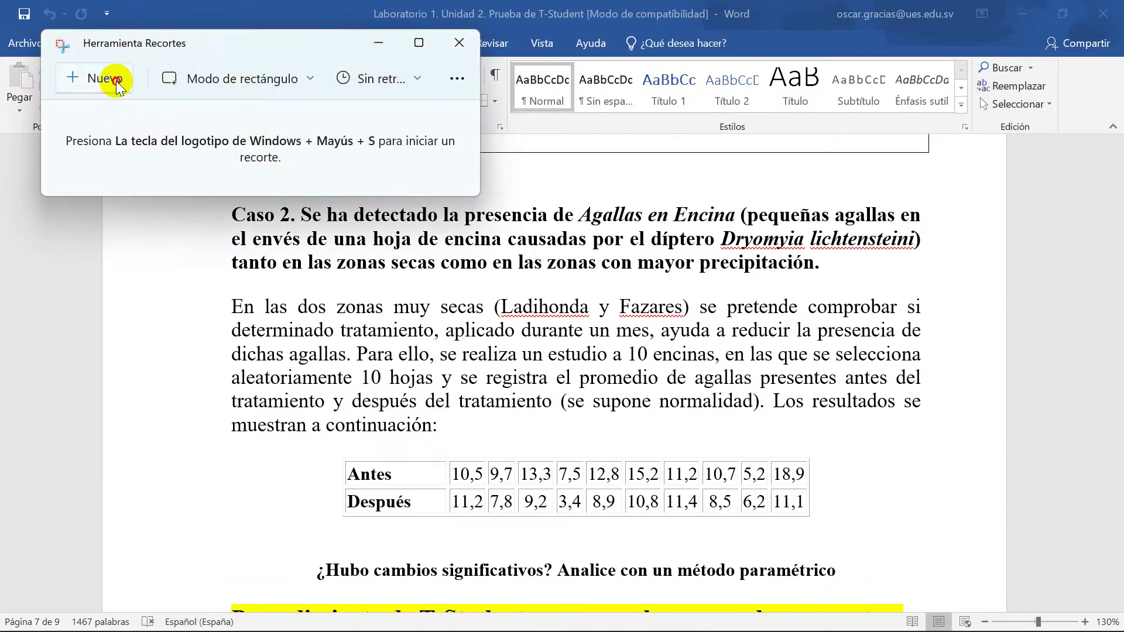
pyautogui.click(117, 81)
pyautogui.moveTo(224, 198); pyautogui.dragTo(945, 535)
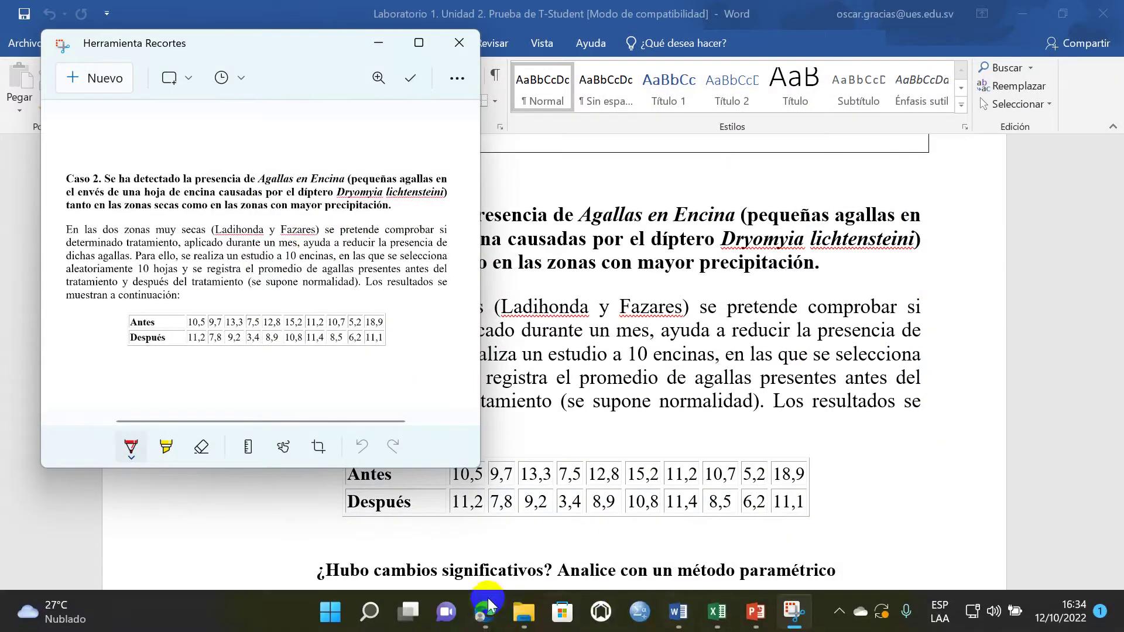
# - Switch to the Caso 1 workbook in Excel, add a new sheet and paste the snip there
pyautogui.click(718, 612)
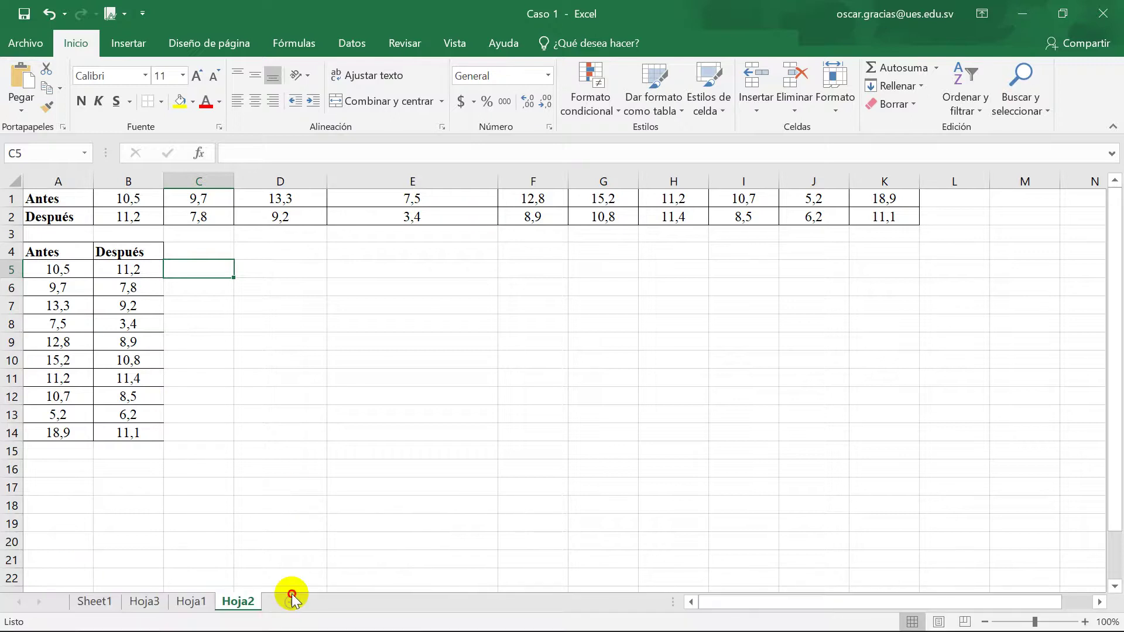
pyautogui.click(291, 602)
pyautogui.hotkey('ctrl', 'v')
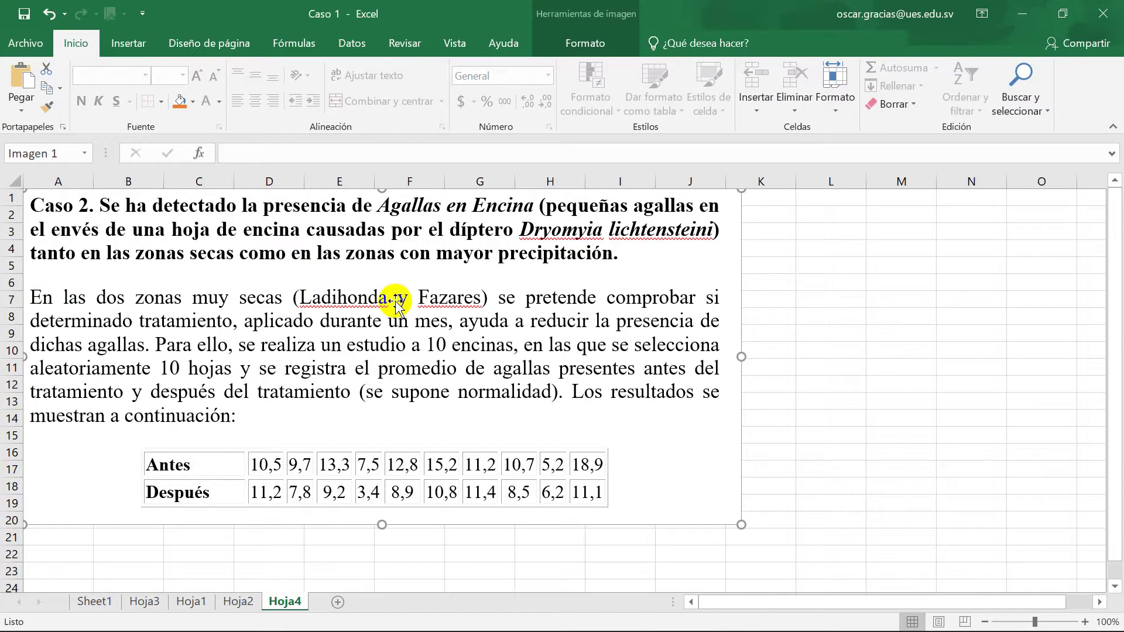
# - Shrink the pasted Caso 2 picture proportionally and move it to about columns D to L, leaving columns A to C free
pyautogui.moveTo(741, 193); pyautogui.dragTo(585, 255)
pyautogui.moveTo(493, 397); pyautogui.dragTo(744, 340)
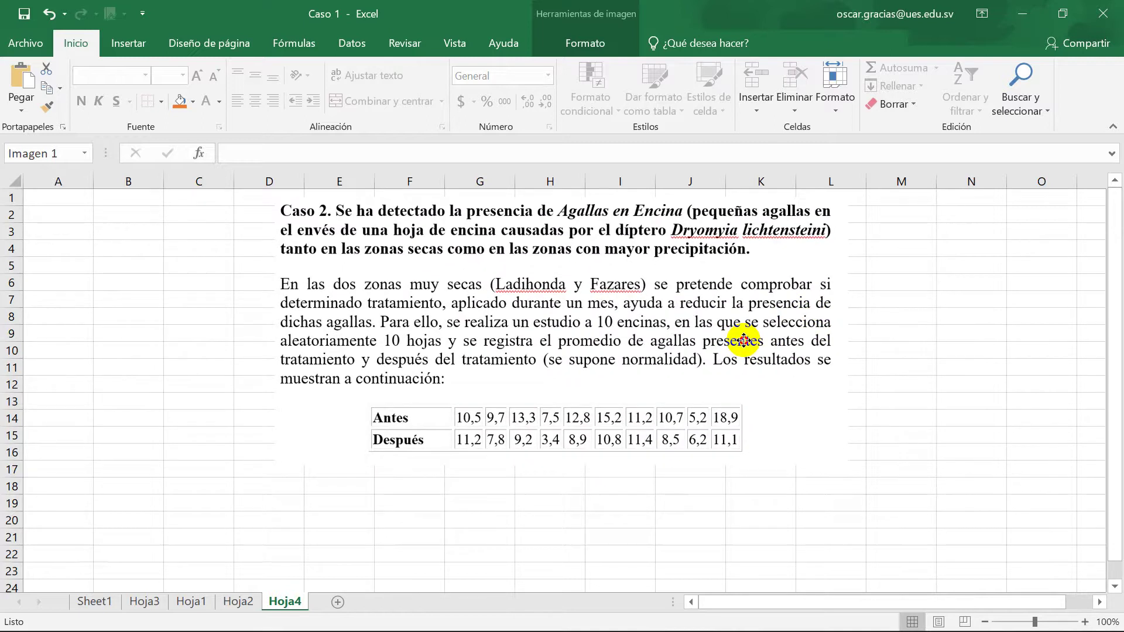
pyautogui.click(928, 332)
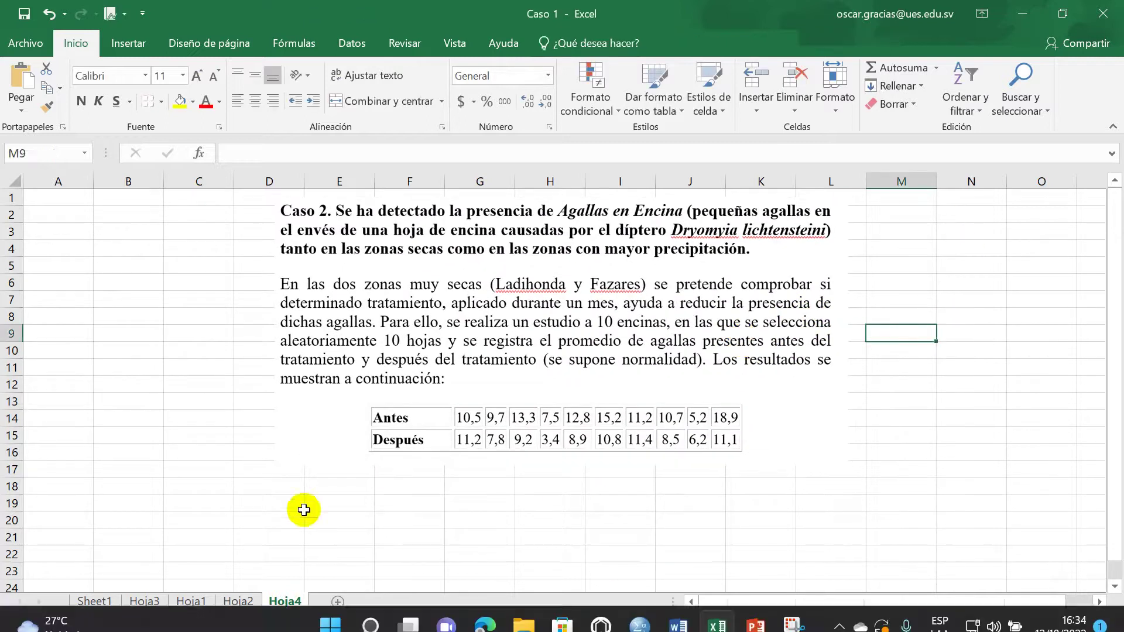
# - Enter the heading "No de hojas" in cell A18, beneath the rows occupied by the pasted picture
pyautogui.click(73, 485)
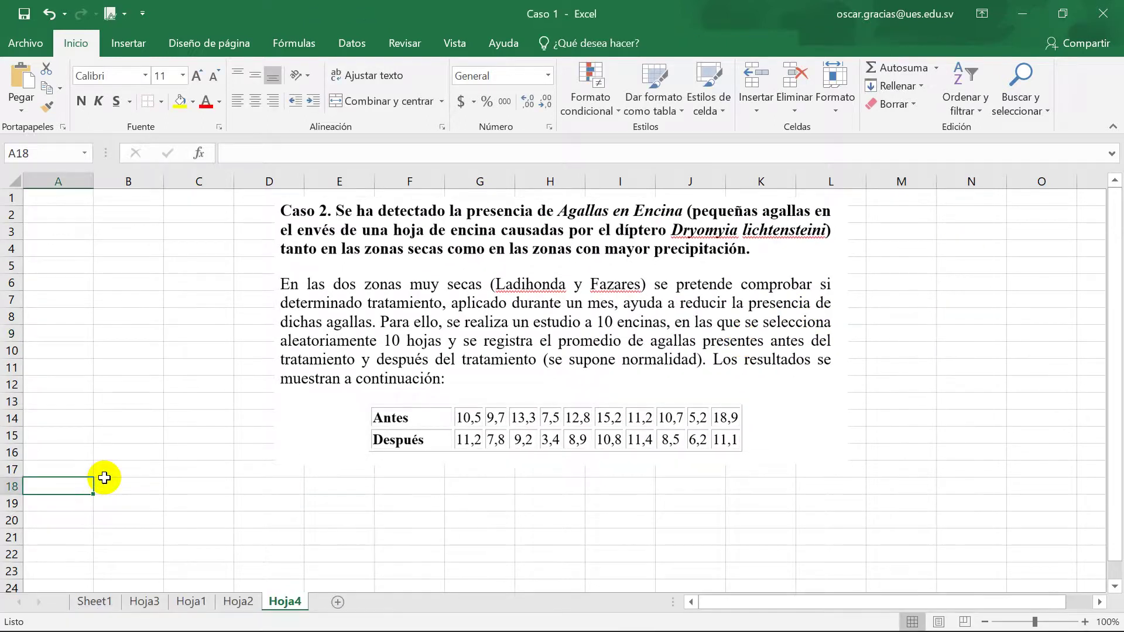
pyautogui.scroll(-1, 99, 479)
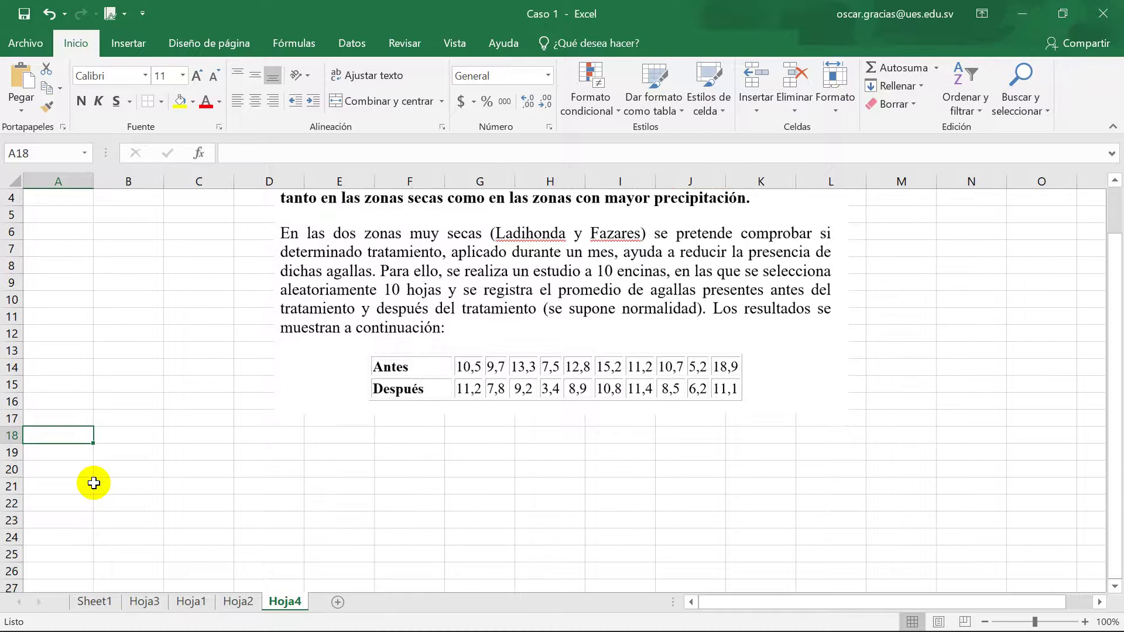
pyautogui.write('No de hojas')
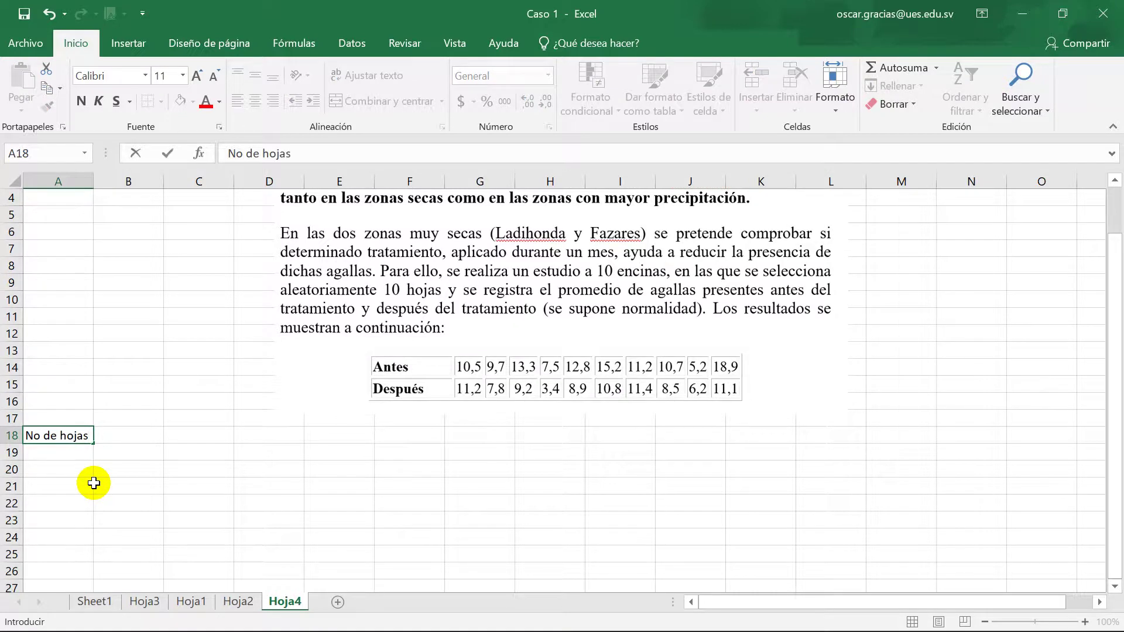
pyautogui.click(95, 484)
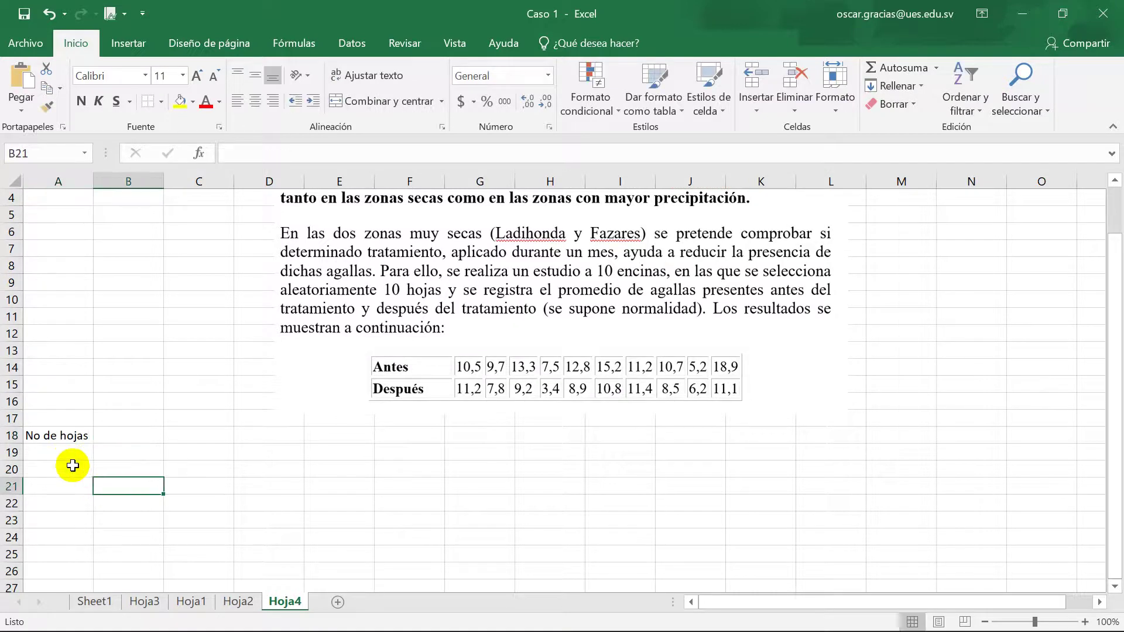
# - Number the leaves from 1 to 10 in cells A19 to A28, entering the first three and filling the series down
pyautogui.click(68, 453)
pyautogui.write('1')
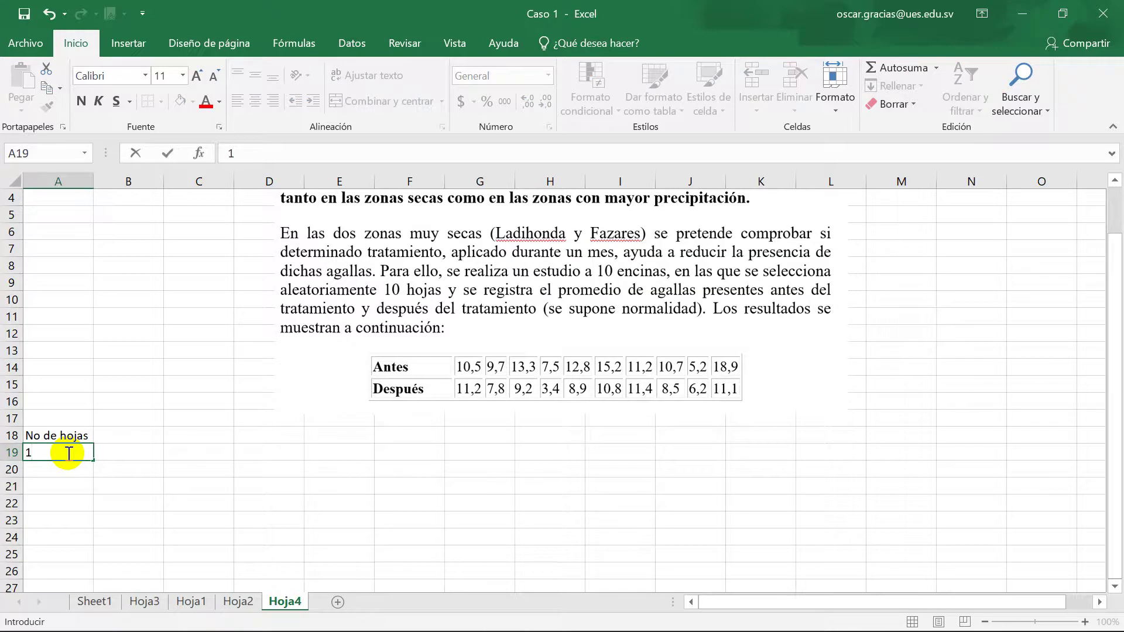
pyautogui.press('Return')
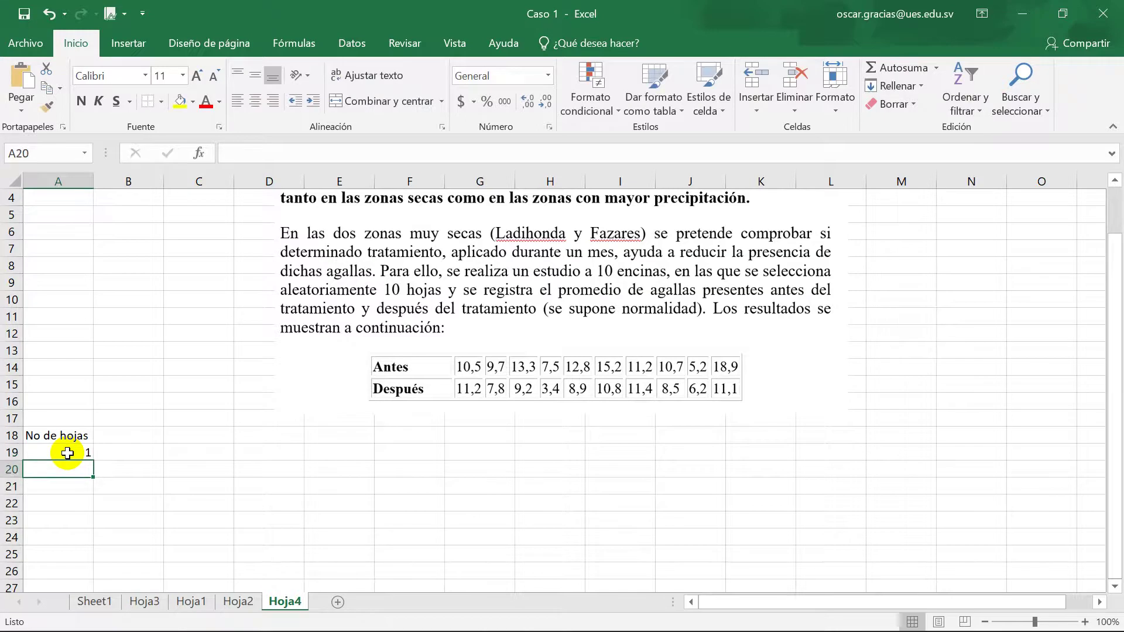
pyautogui.write('2')
pyautogui.press('Return')
pyautogui.write('3')
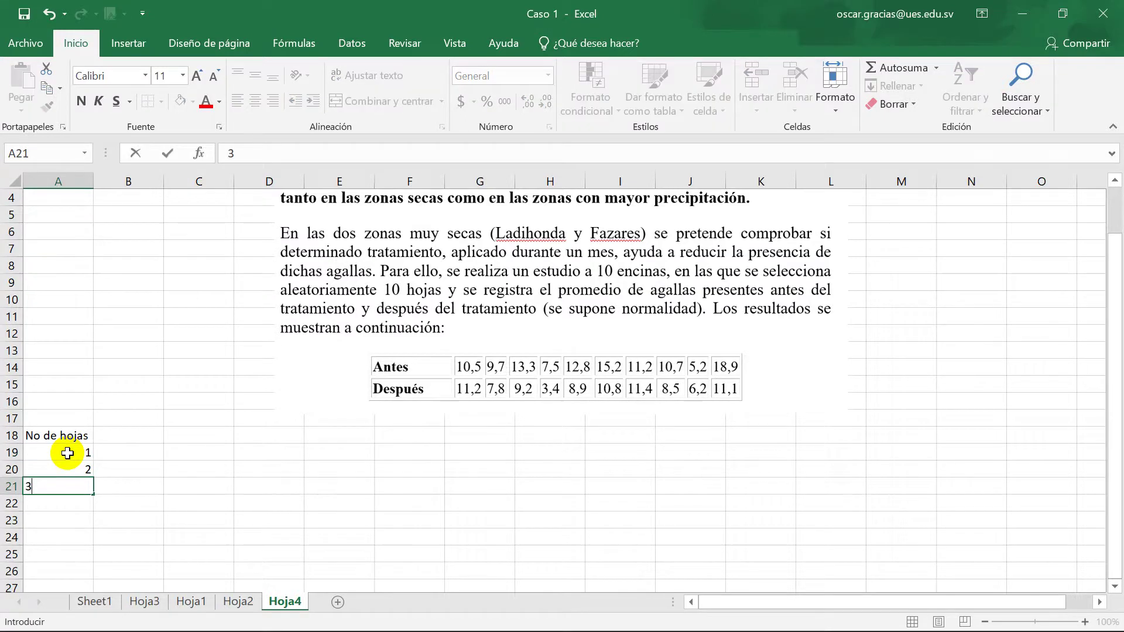
pyautogui.press('Return')
pyautogui.moveTo(88, 470); pyautogui.dragTo(87, 493)
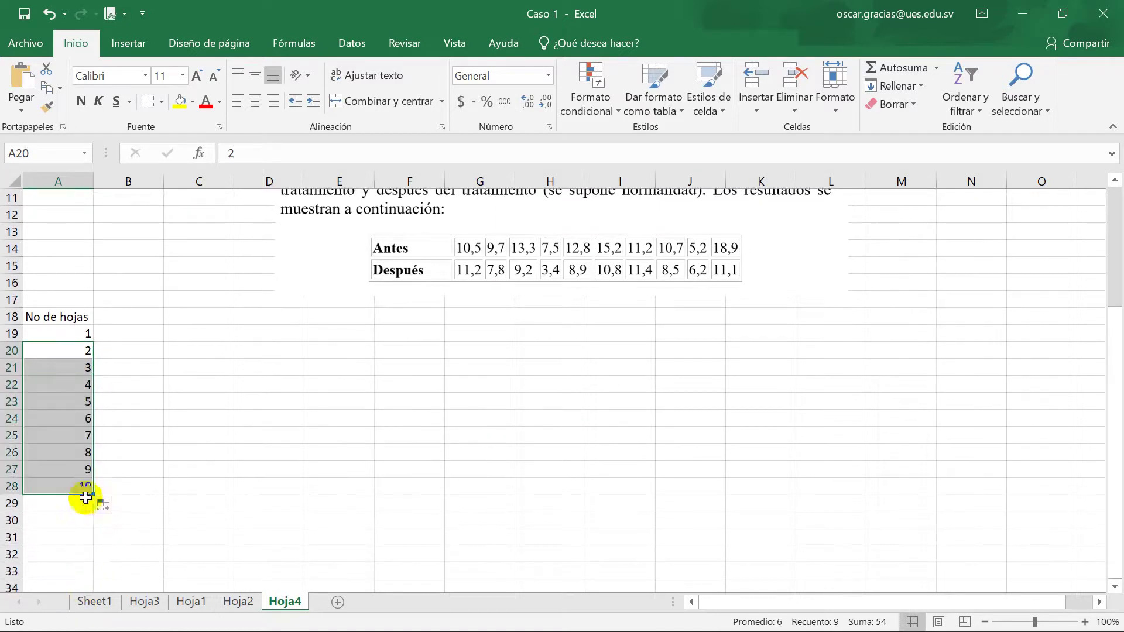
# - Add the column headings "Antes" in B18 and "Después" in C18
pyautogui.click(150, 313)
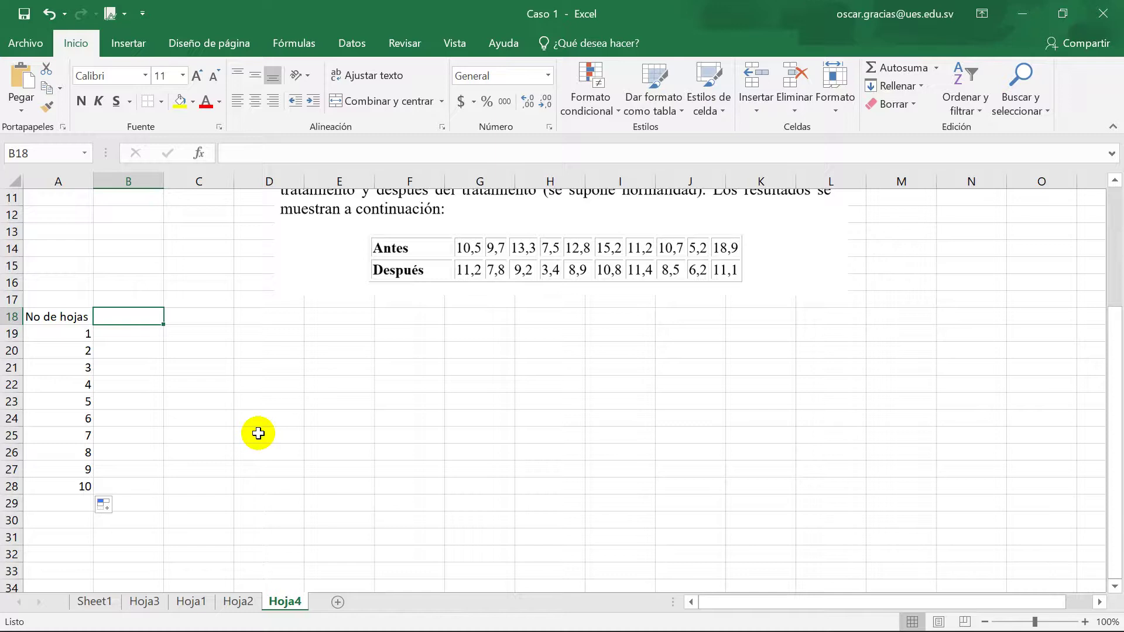
pyautogui.write('Antes')
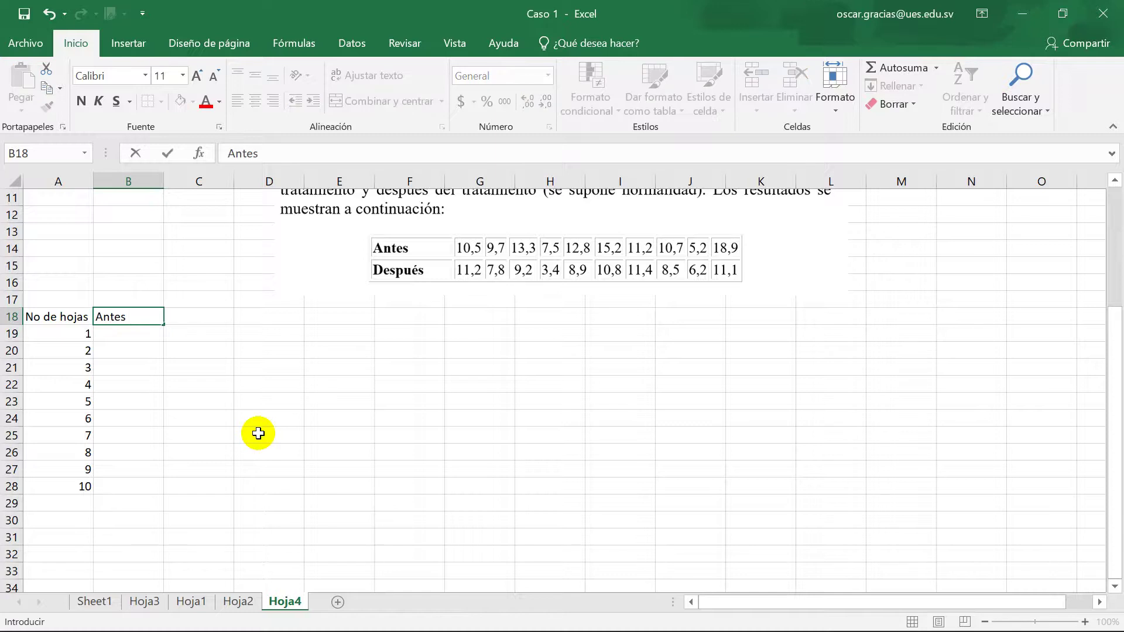
pyautogui.click(194, 319)
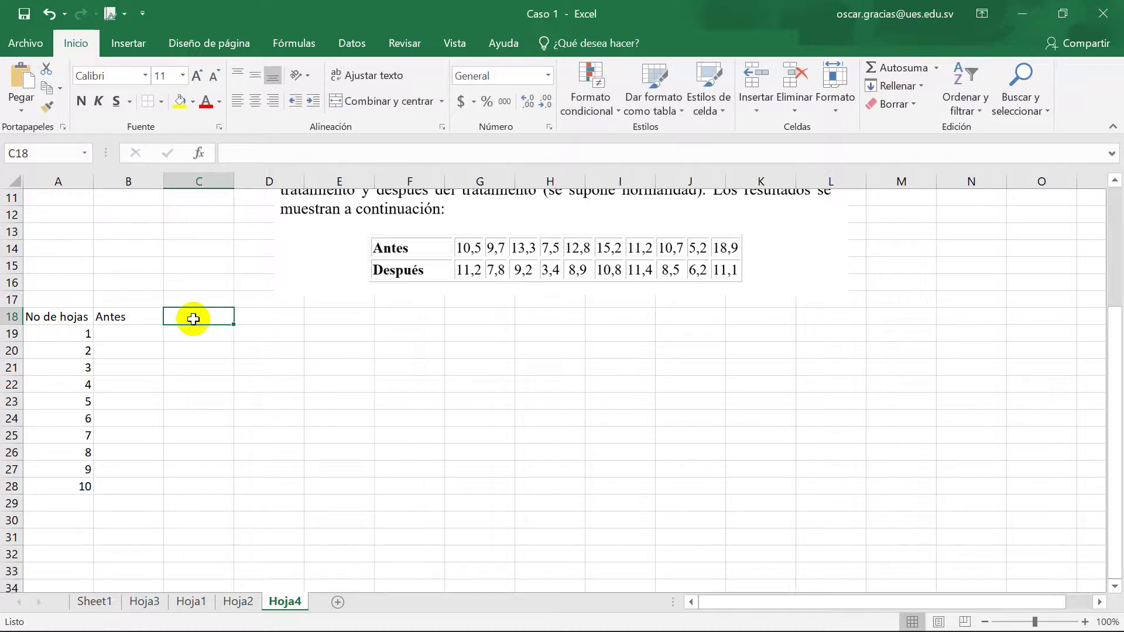
pyautogui.write('Después')
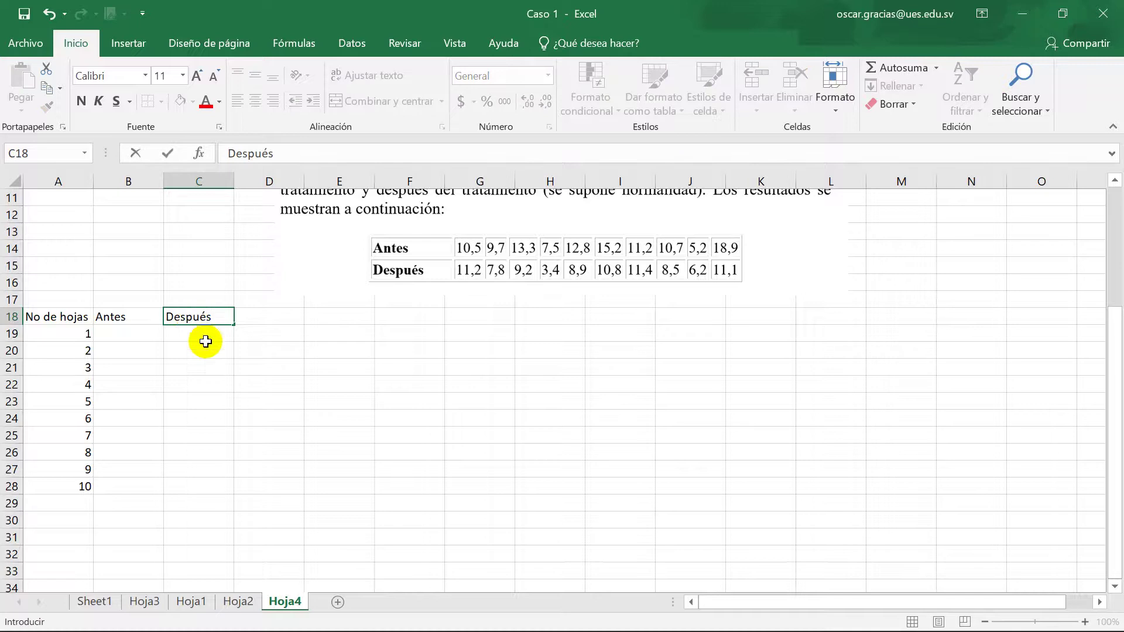
pyautogui.click(202, 385)
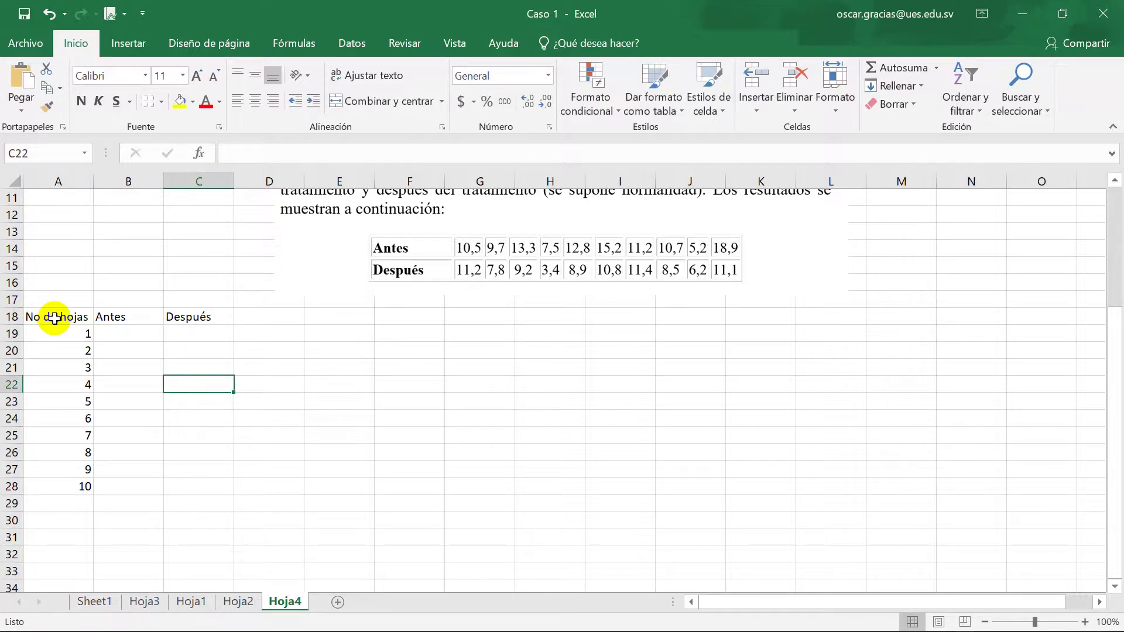
# - Apply all borders to the table in A18:C28 and centre its contents horizontally
pyautogui.moveTo(51, 316); pyautogui.dragTo(191, 486)
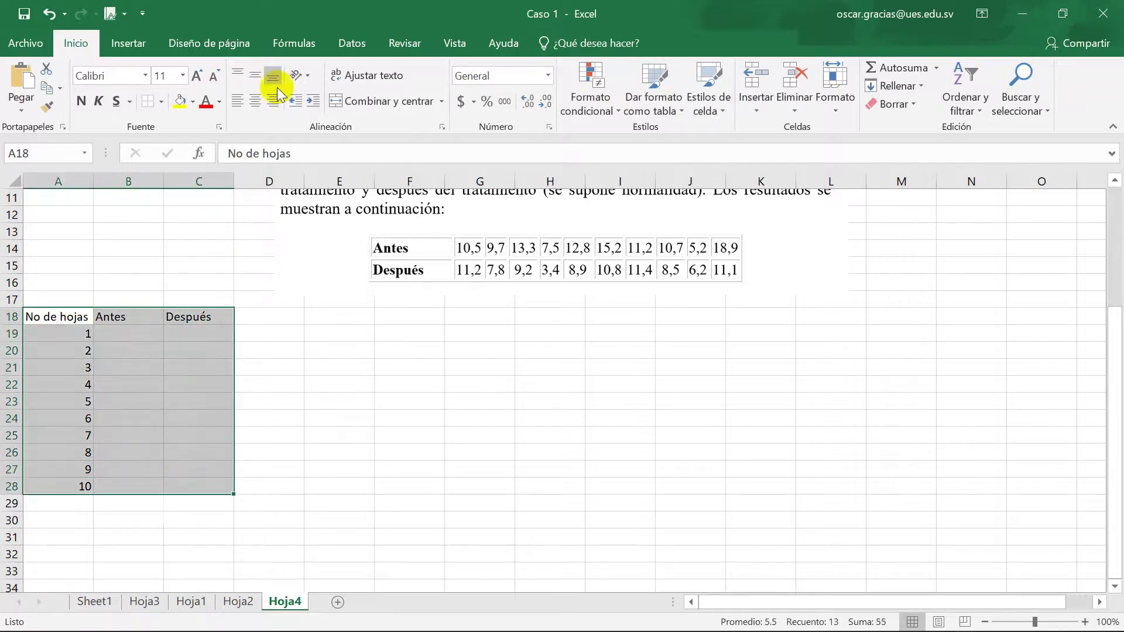
pyautogui.click(161, 107)
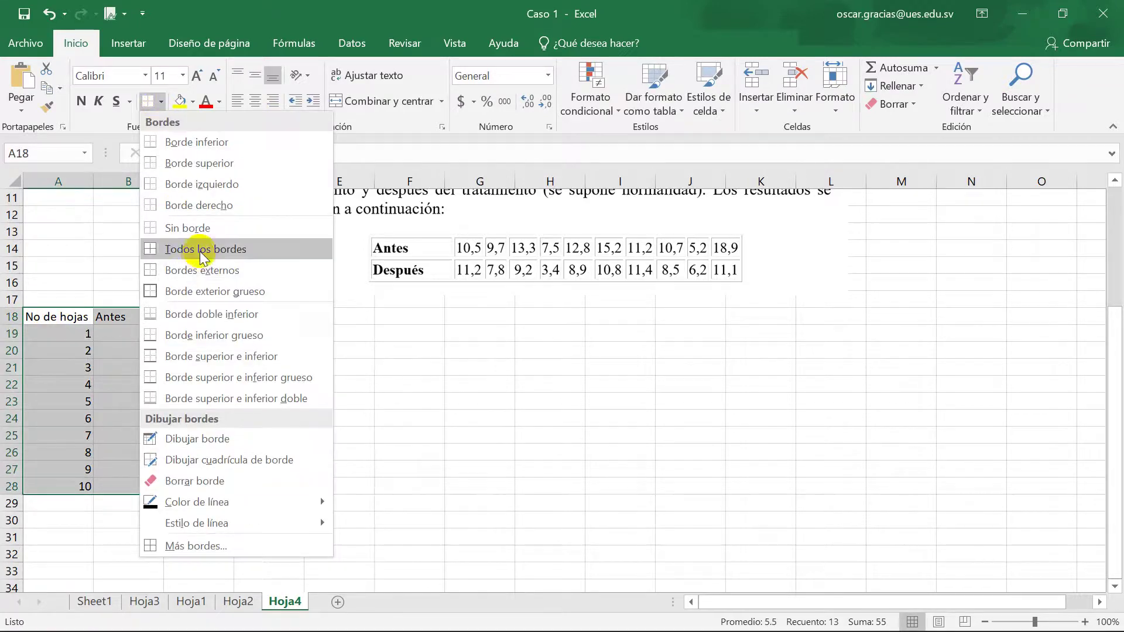
pyautogui.click(177, 248)
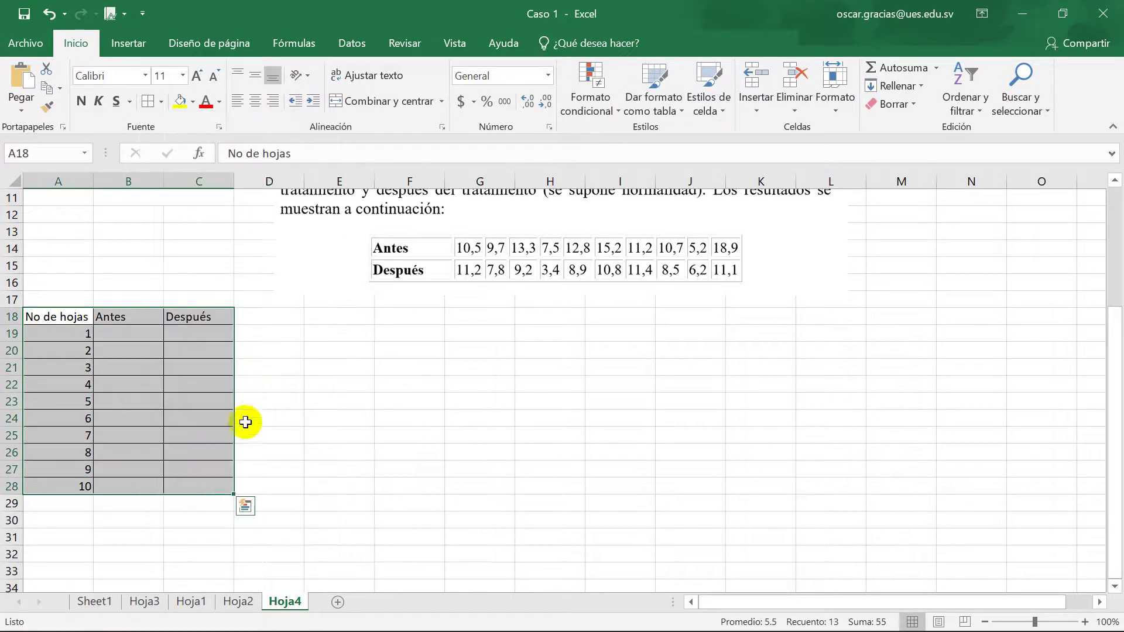
pyautogui.click(255, 101)
pyautogui.click(123, 334)
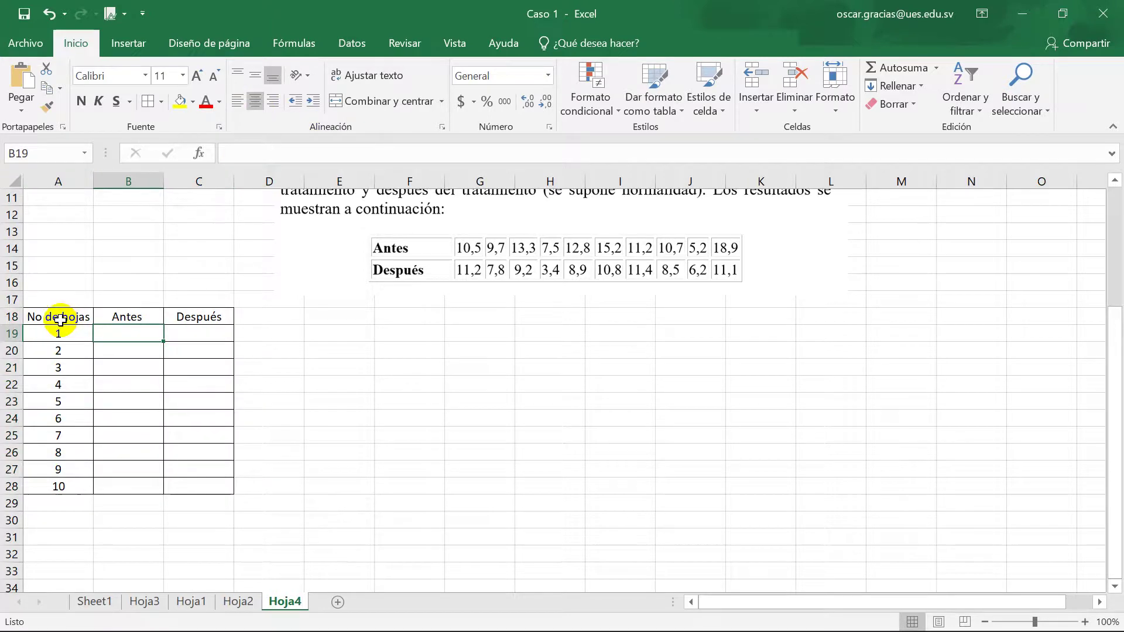
# - Make the header row A18:C18 bold
pyautogui.moveTo(86, 317); pyautogui.dragTo(199, 317)
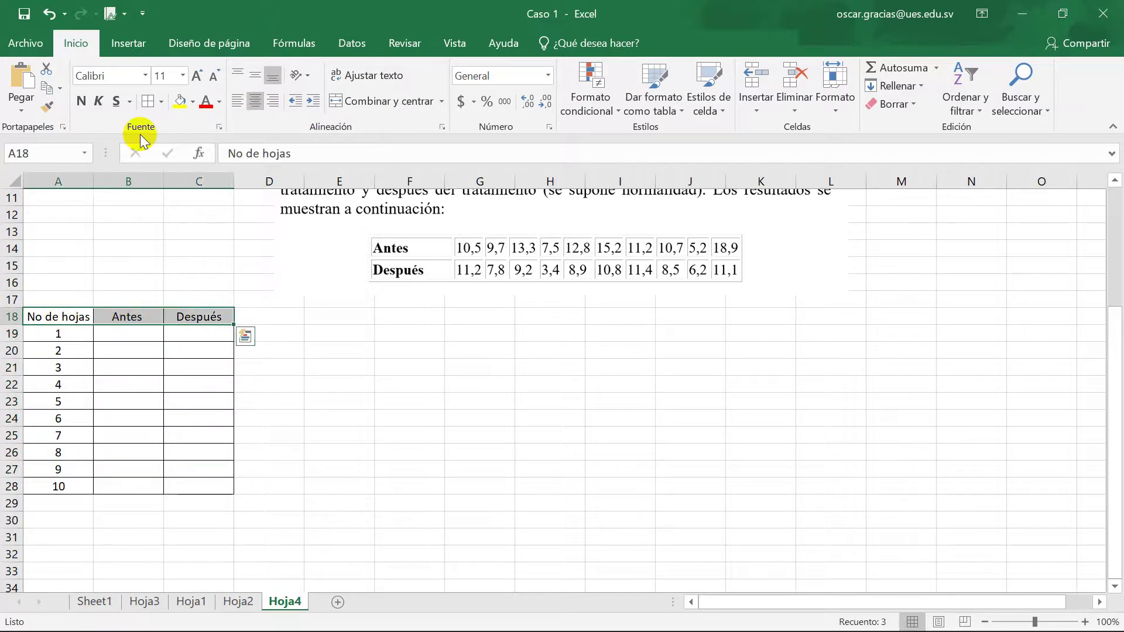
pyautogui.click(82, 101)
pyautogui.click(155, 388)
pyautogui.click(193, 329)
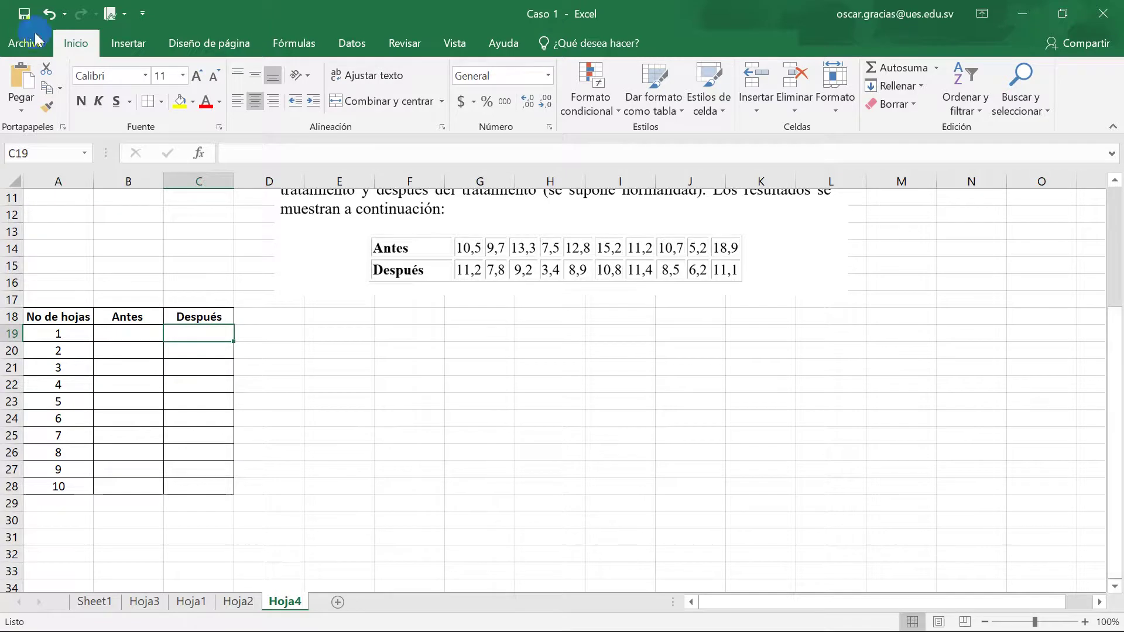
# - Copy the Antes/Después data table from the Laboratorio 1 Word document, paste it at G19 in Excel, and undo the paste
pyautogui.moveTo(705, 628)
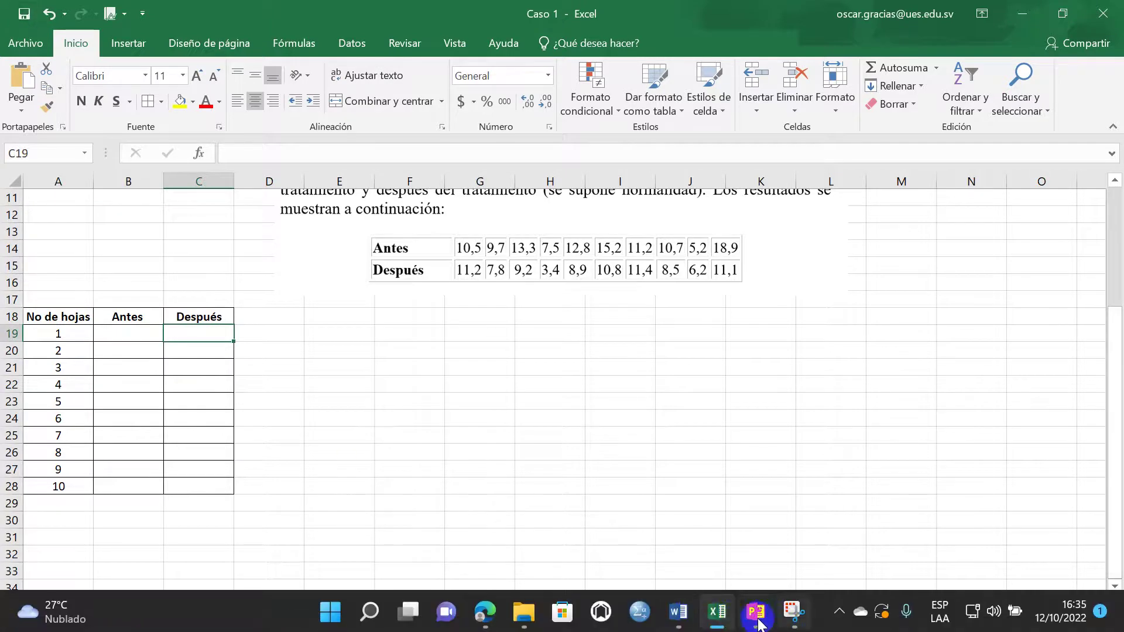
pyautogui.click(679, 612)
pyautogui.click(336, 450)
pyautogui.hotkey('ctrl', 'c')
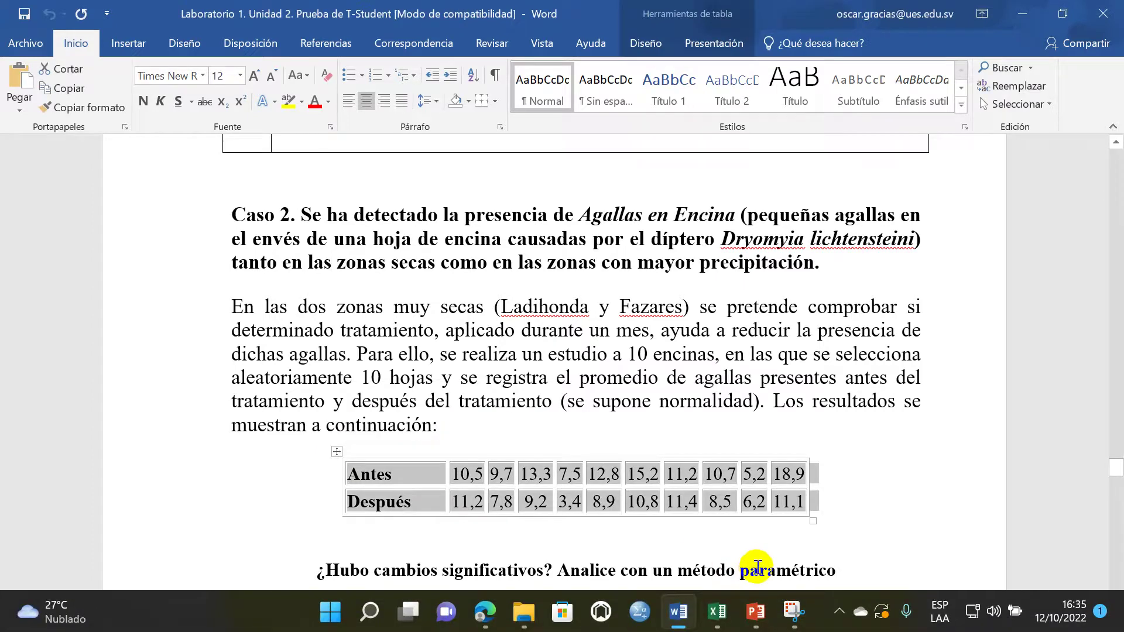
pyautogui.click(717, 612)
pyautogui.click(461, 338)
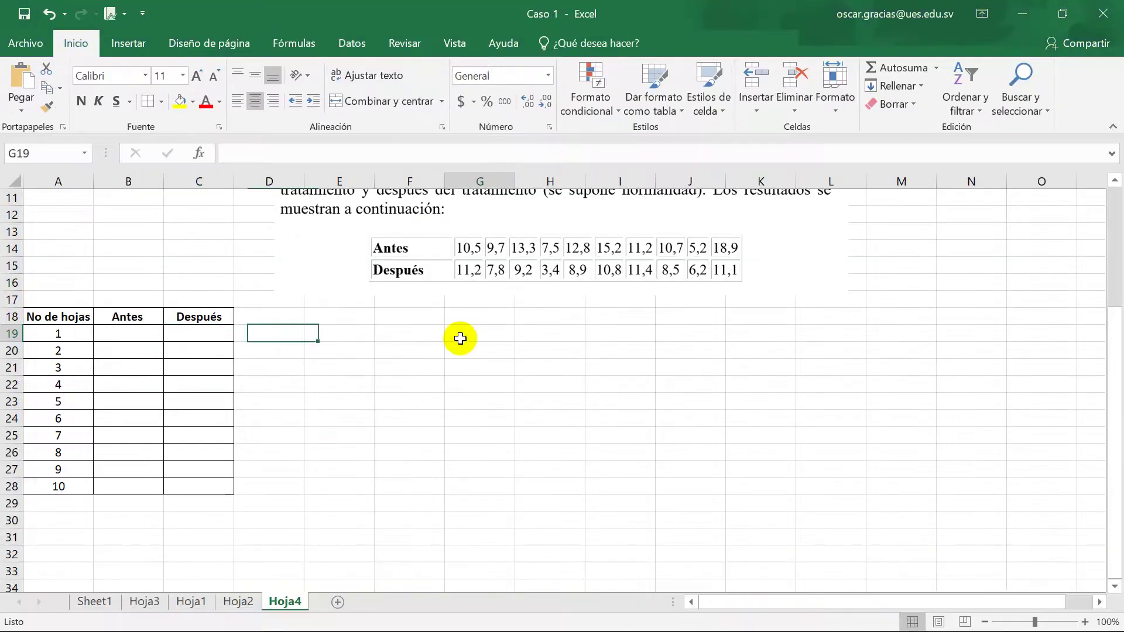
pyautogui.hotkey('ctrl', 'v')
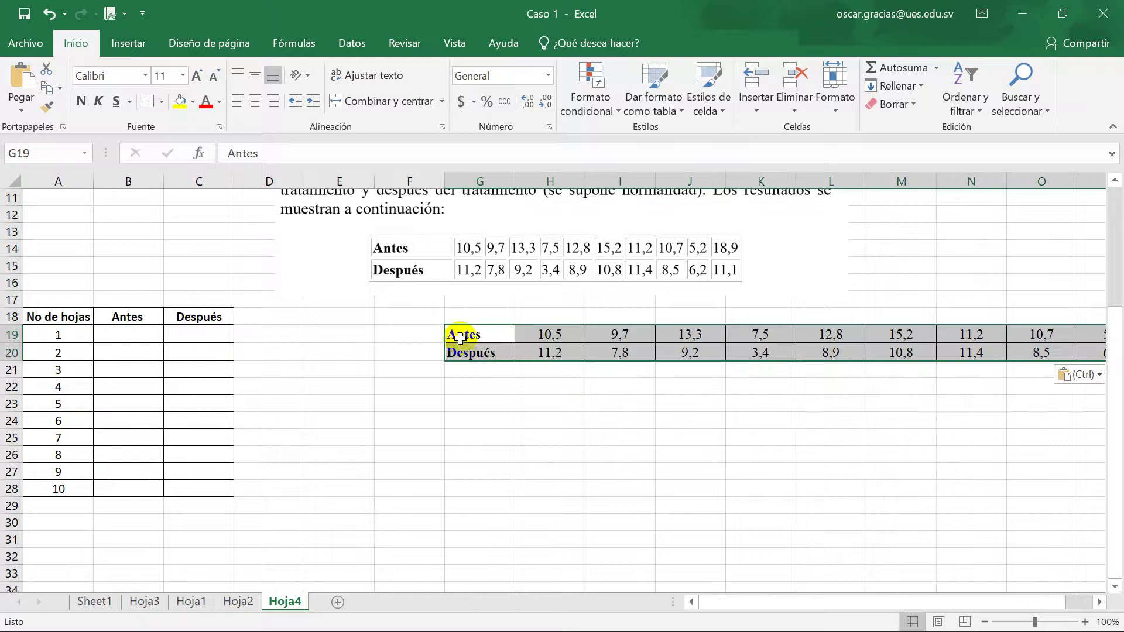
pyautogui.click(550, 416)
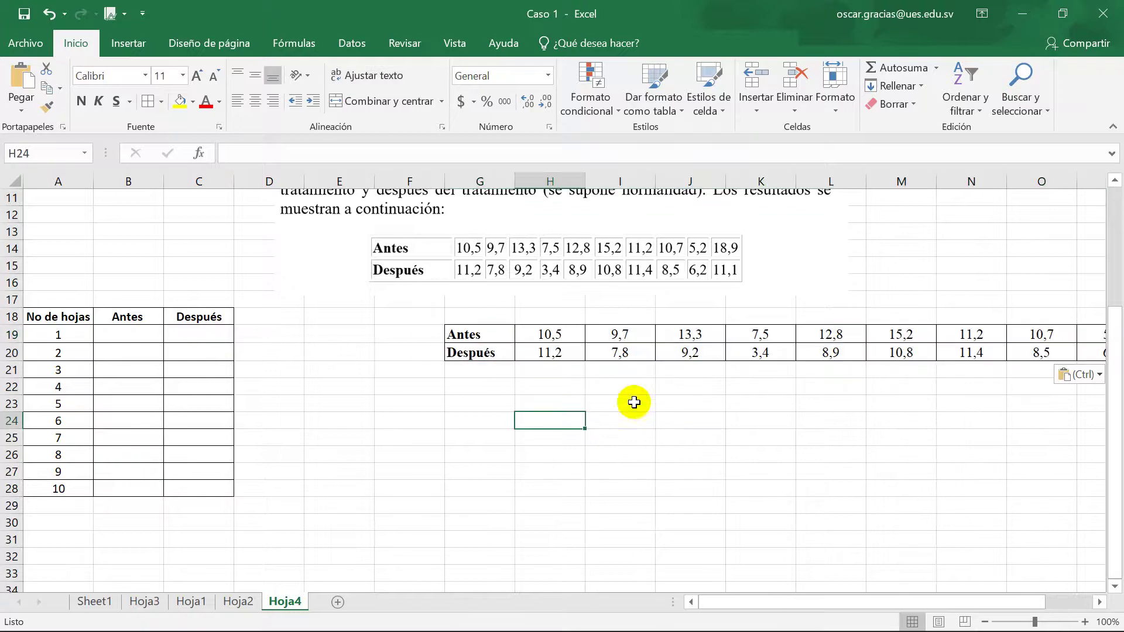
pyautogui.hotkey('ctrl', 'z')
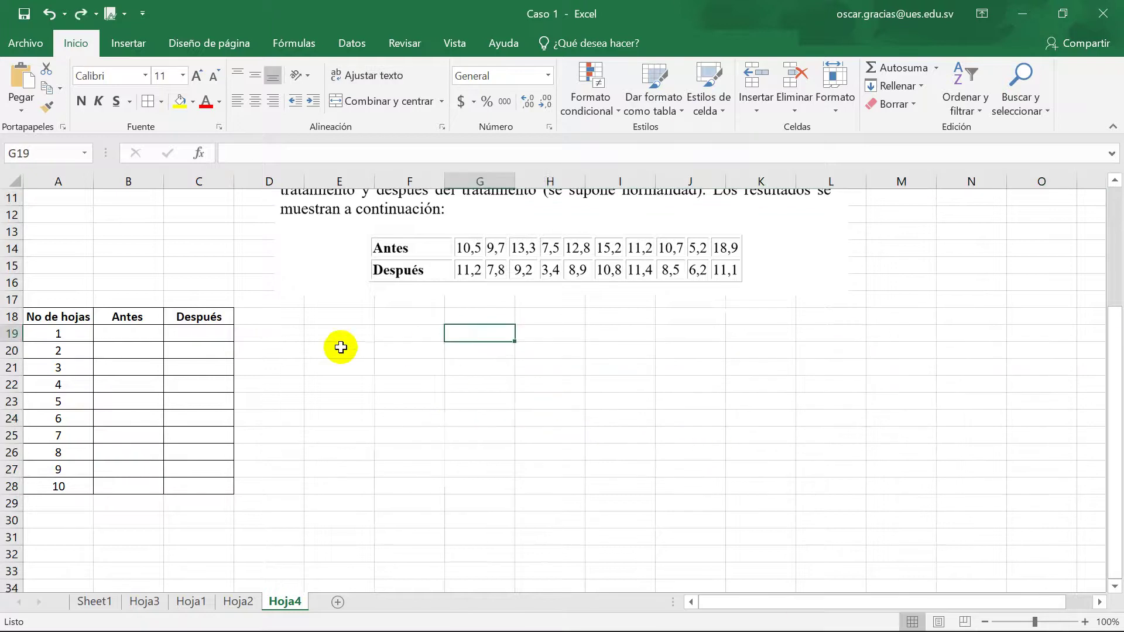
# - Undo the bold formatting of the header row A18:C18
pyautogui.click(278, 316)
pyautogui.hotkey('ctrl', 'c')
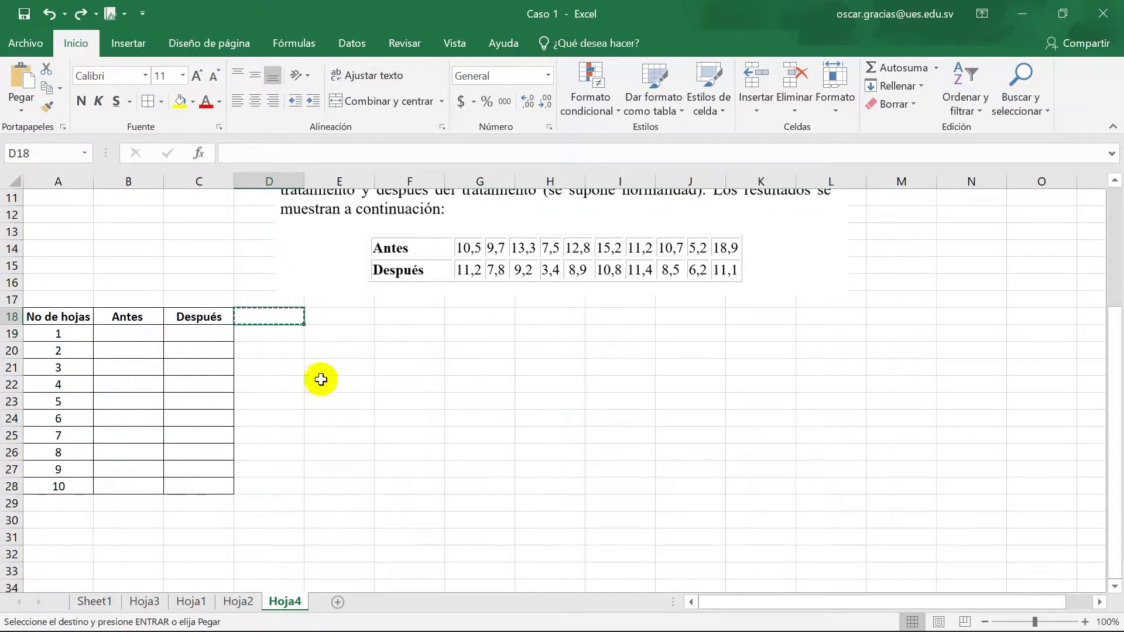
pyautogui.hotkey('ctrl', 'z')
# - Copy the Antes/Después data table again from the Word document and paste it into the Excel sheet starting at D18
pyautogui.click(668, 615)
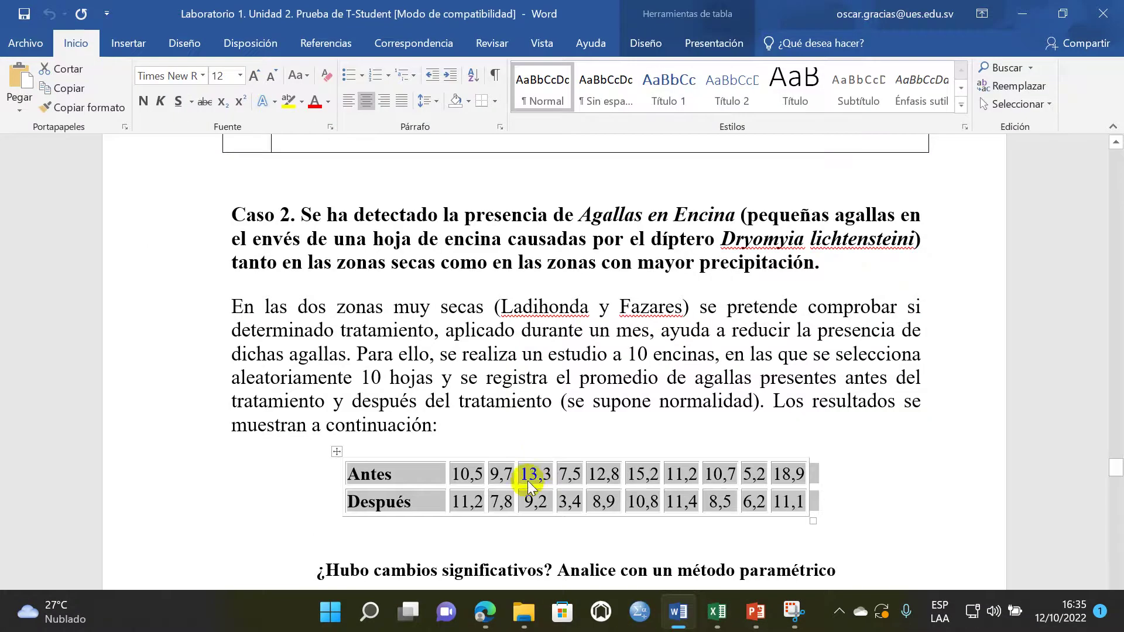
pyautogui.click(718, 612)
pyautogui.click(276, 367)
pyautogui.click(289, 316)
pyautogui.hotkey('ctrl', 'v')
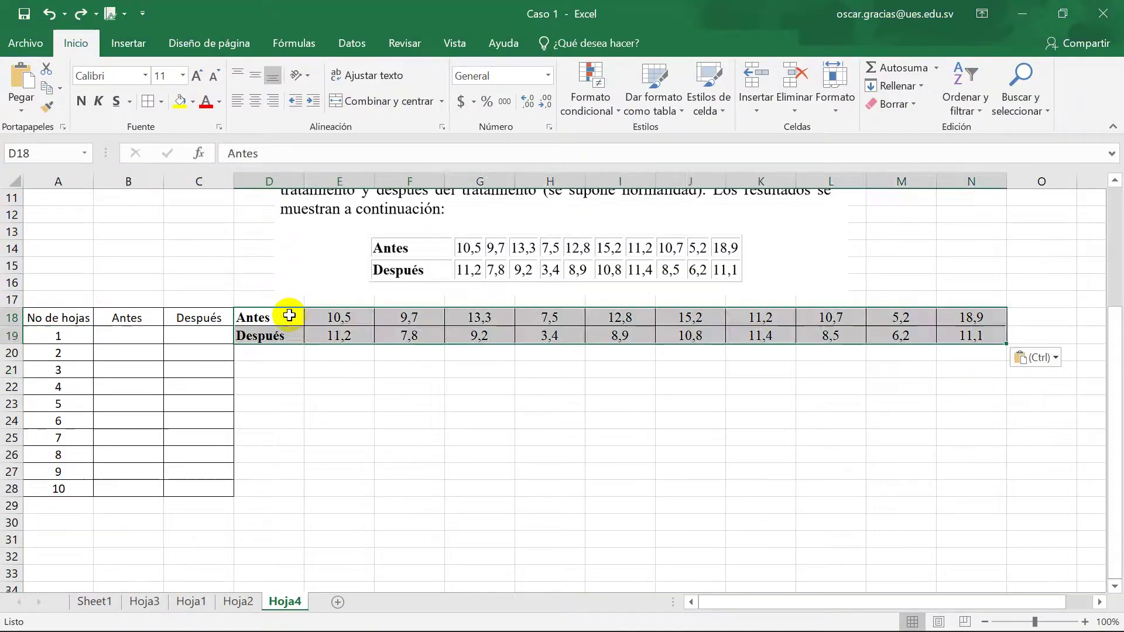
pyautogui.click(425, 402)
# - Copy the ten Antes values in E18:N18 and paste them transposed into the Antes column, B19 to B28
pyautogui.moveTo(348, 314); pyautogui.dragTo(952, 317)
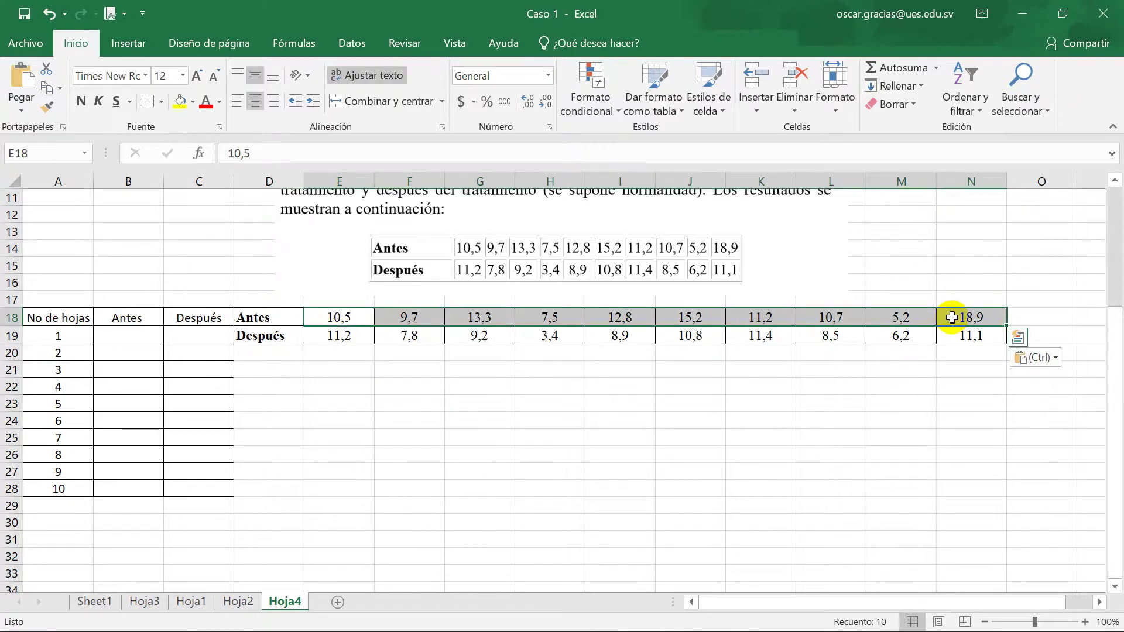
pyautogui.hotkey('ctrl', 'c')
pyautogui.click(136, 332)
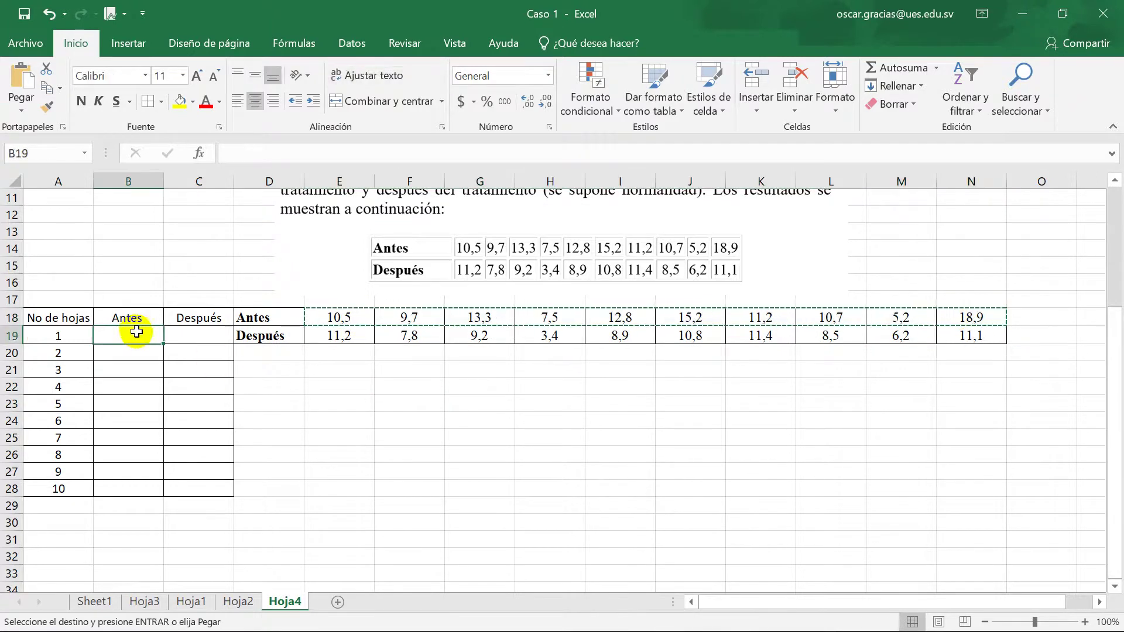
pyautogui.rightClick(130, 337)
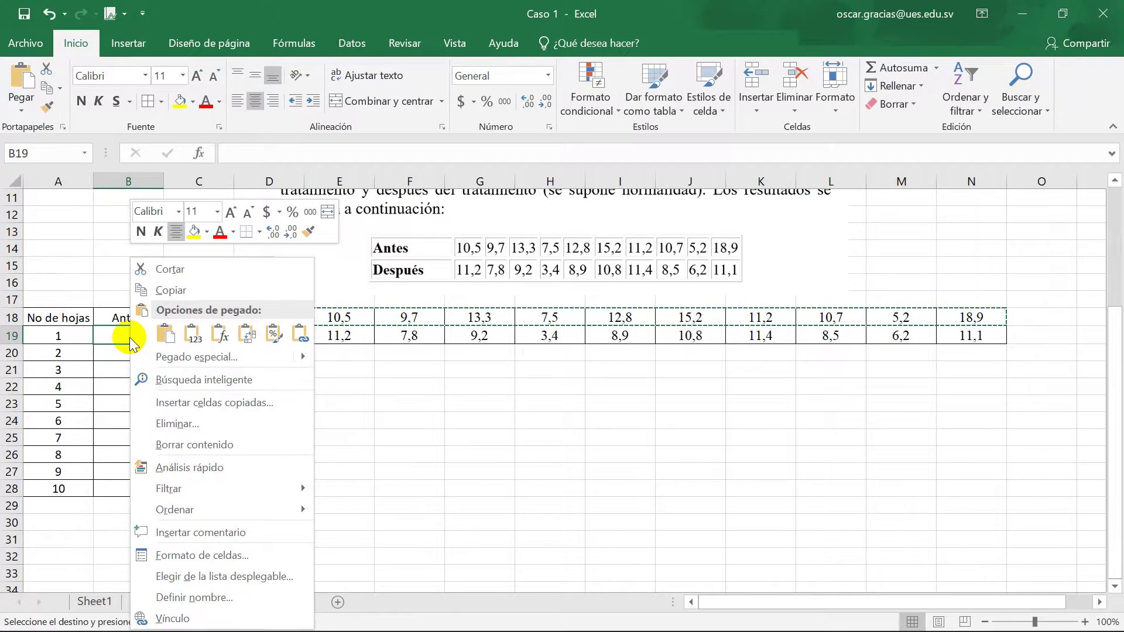
pyautogui.click(250, 336)
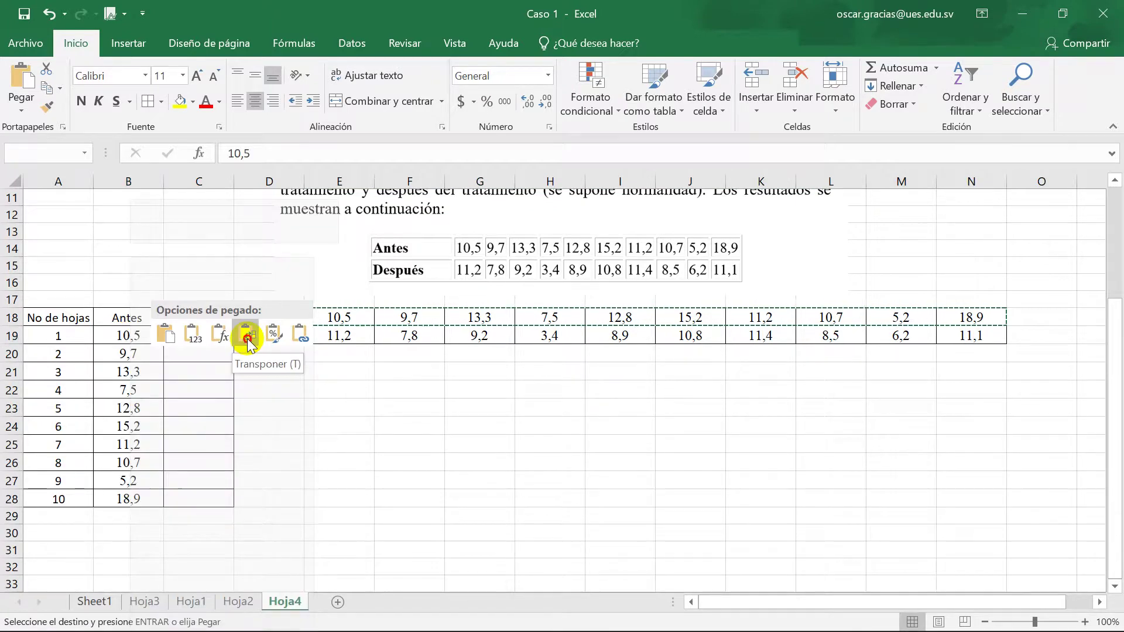
pyautogui.click(249, 338)
pyautogui.click(345, 427)
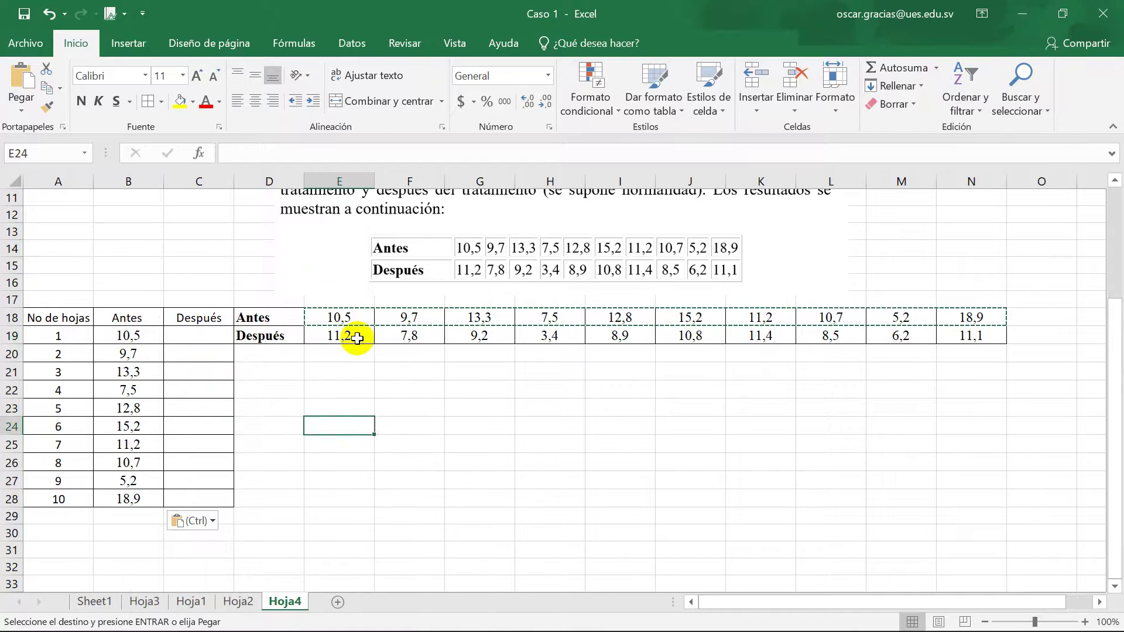
# - Copy the ten Después values in E19:N19 and paste them transposed into the Después column, C19 to C28
pyautogui.moveTo(357, 338); pyautogui.dragTo(991, 347)
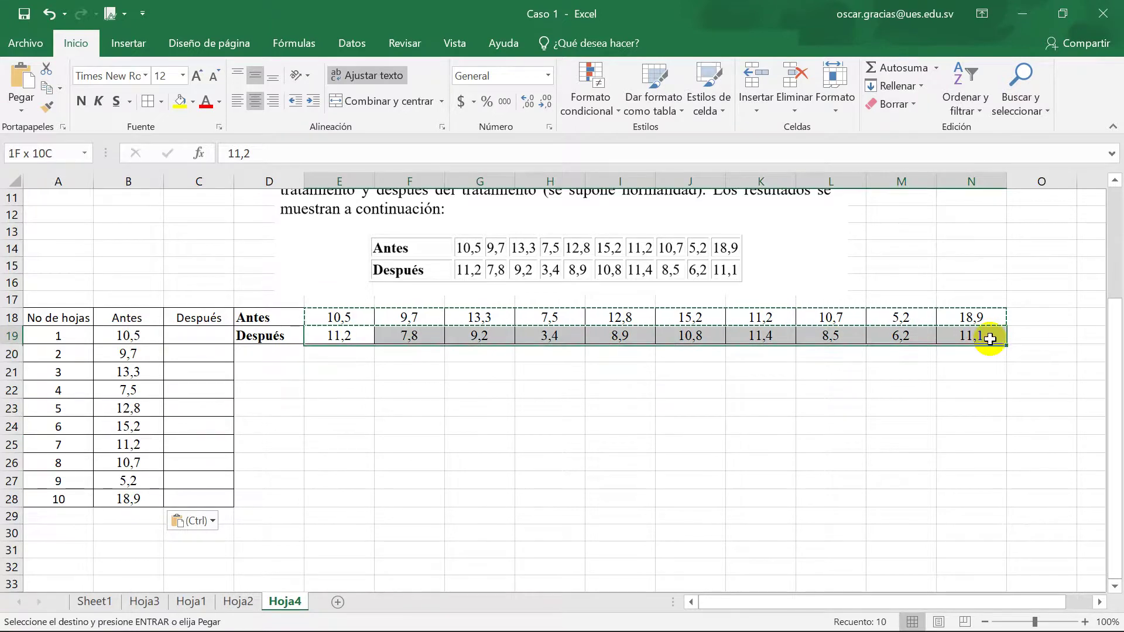
pyautogui.hotkey('ctrl', 'c')
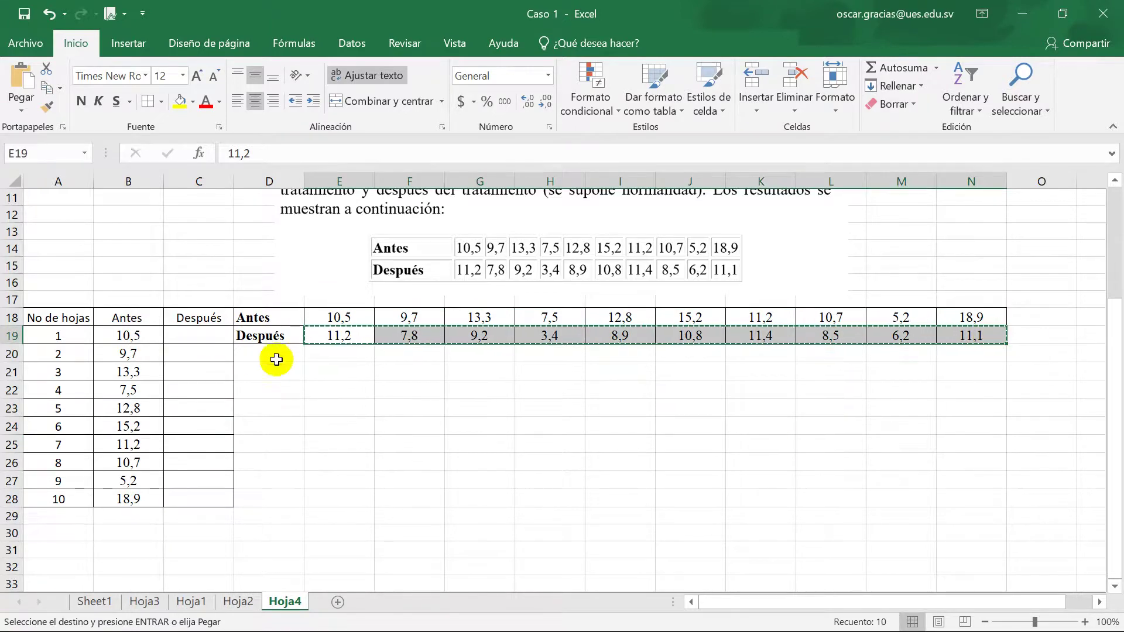
pyautogui.click(197, 339)
pyautogui.rightClick(198, 341)
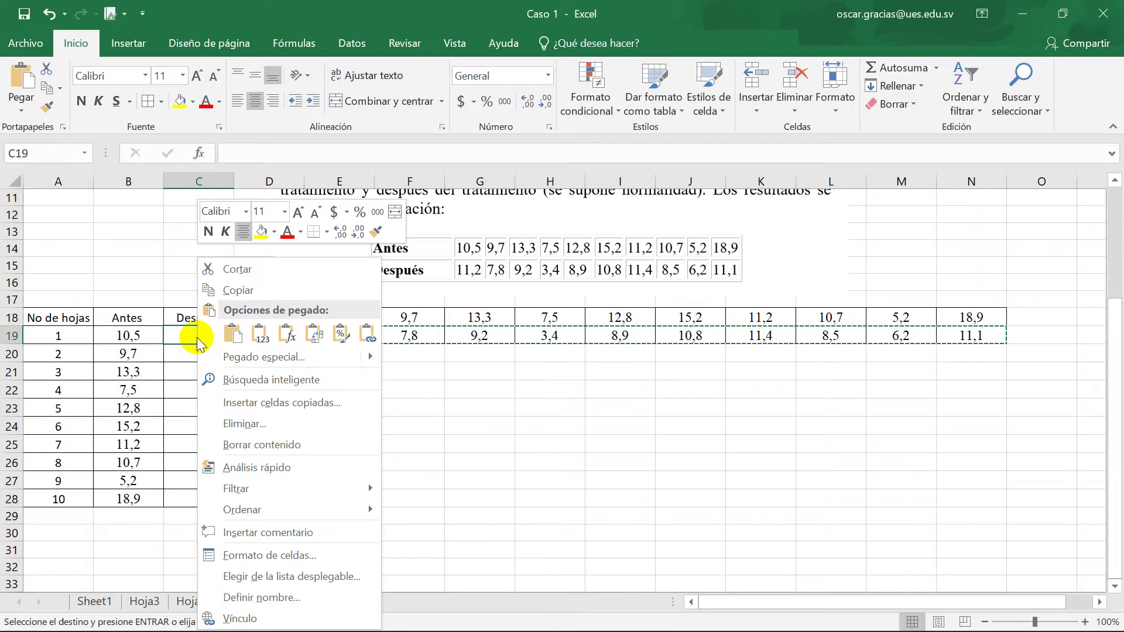
pyautogui.click(316, 336)
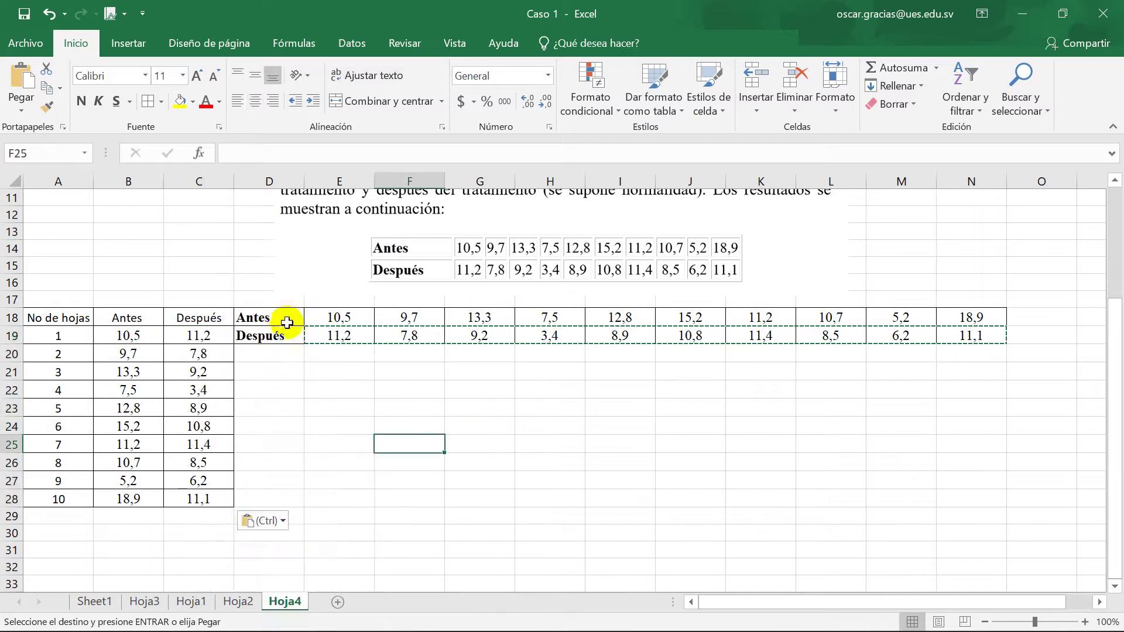
# - Clear the contents of the horizontal Antes/Después table in D18:N19
pyautogui.moveTo(293, 318); pyautogui.dragTo(953, 339)
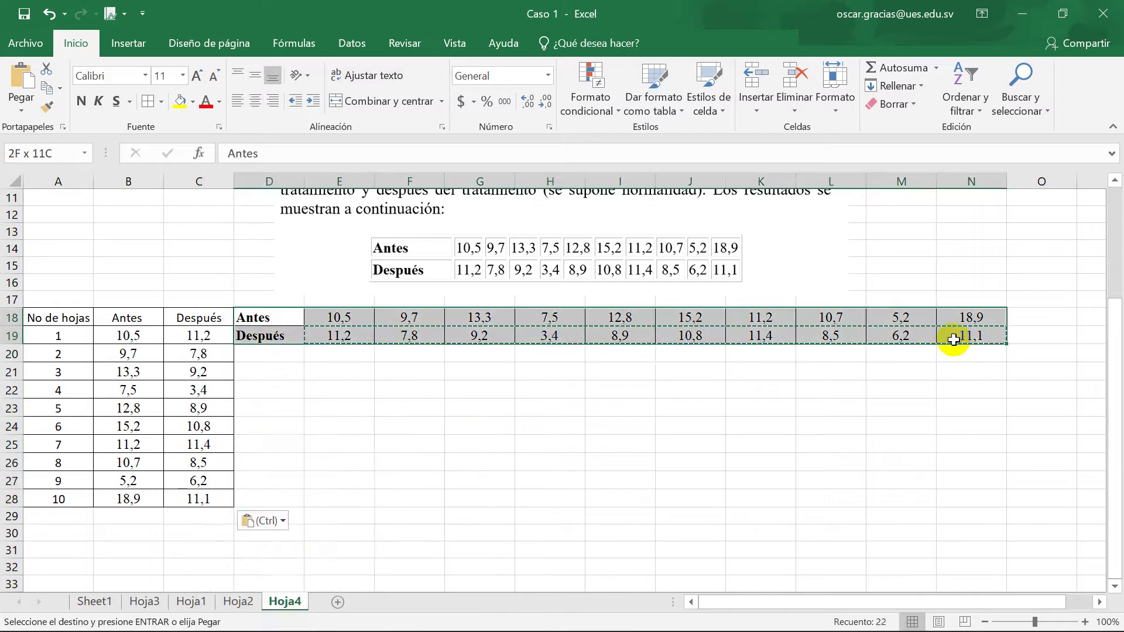
pyautogui.press('Escape')
pyautogui.click(760, 422)
pyautogui.click(299, 319)
pyautogui.moveTo(485, 322); pyautogui.dragTo(728, 350)
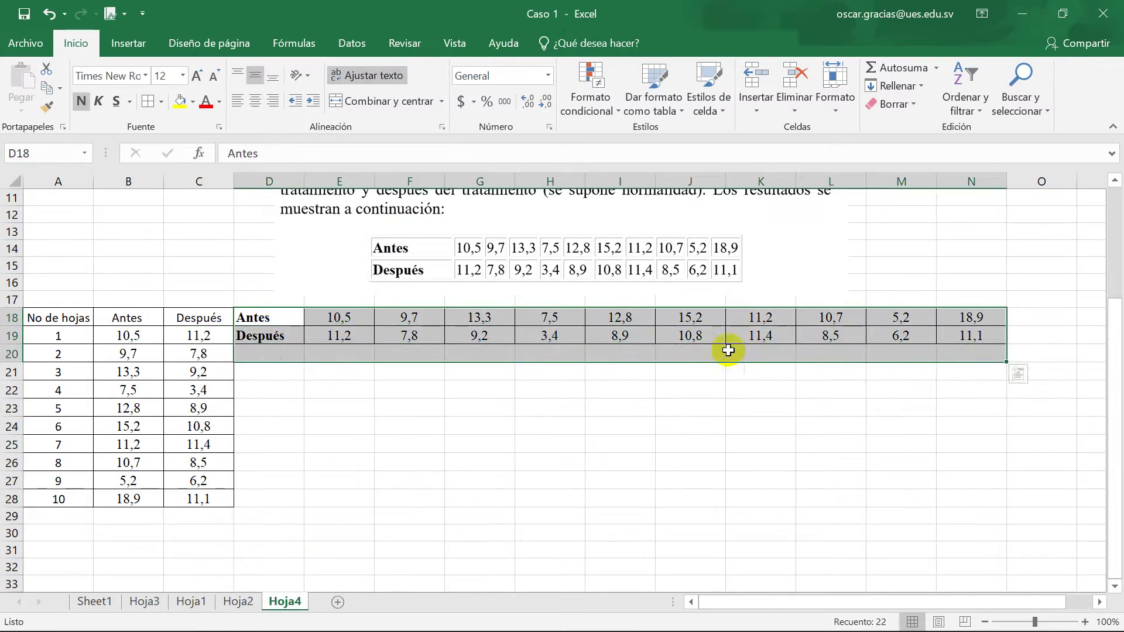
pyautogui.click(697, 344)
pyautogui.moveTo(271, 318); pyautogui.dragTo(963, 341)
pyautogui.rightClick(632, 323)
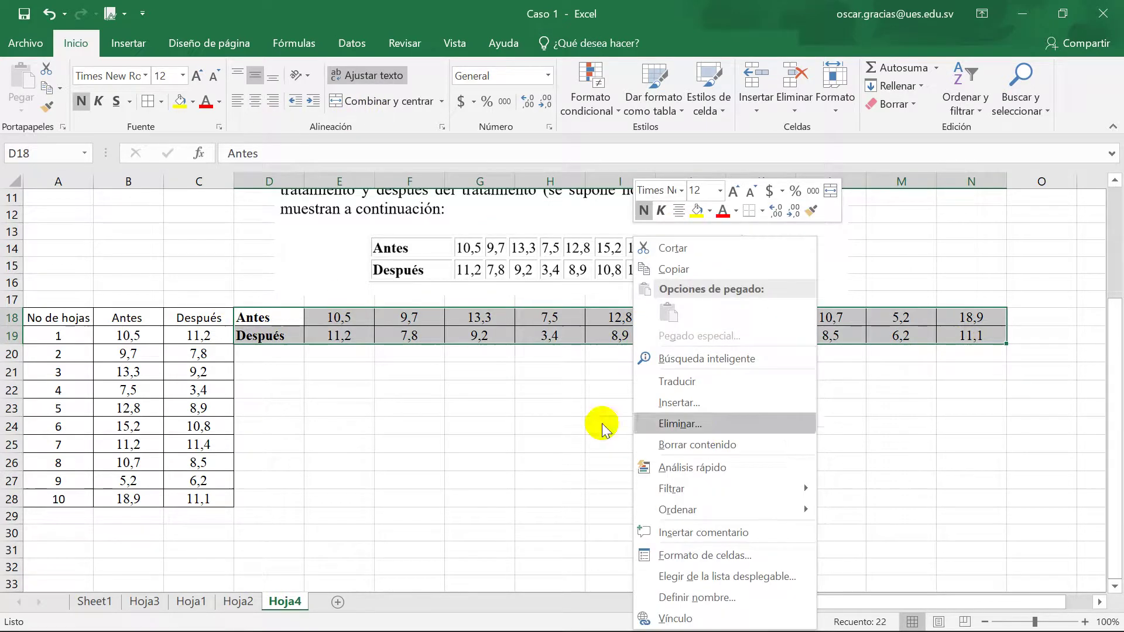
pyautogui.click(706, 446)
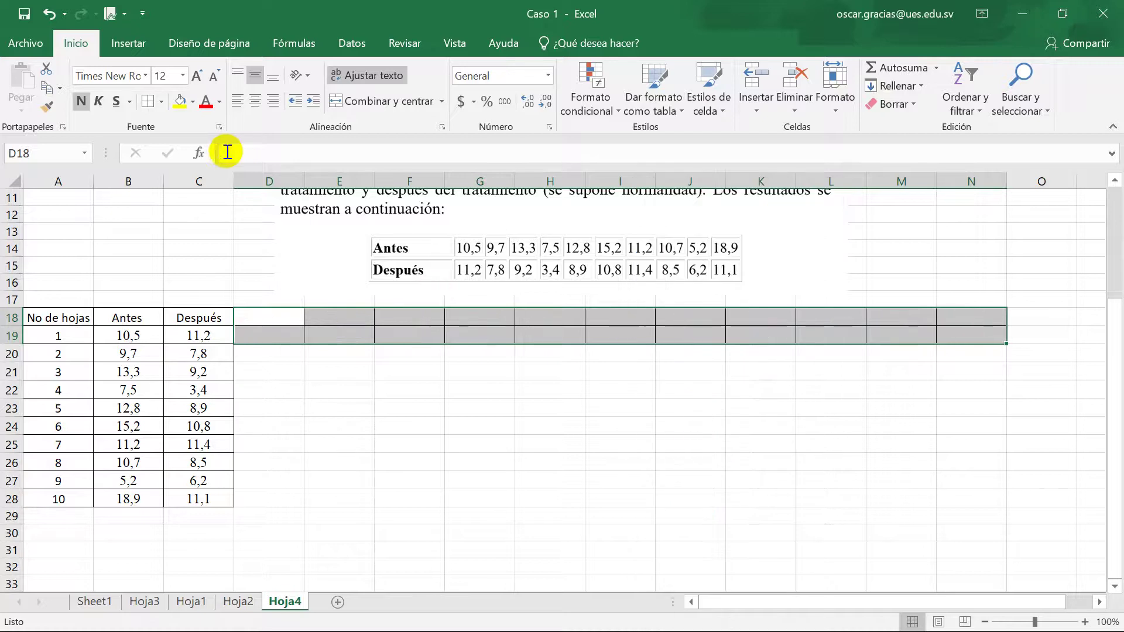
# - Remove all borders from the emptied range D18:N19
pyautogui.click(161, 102)
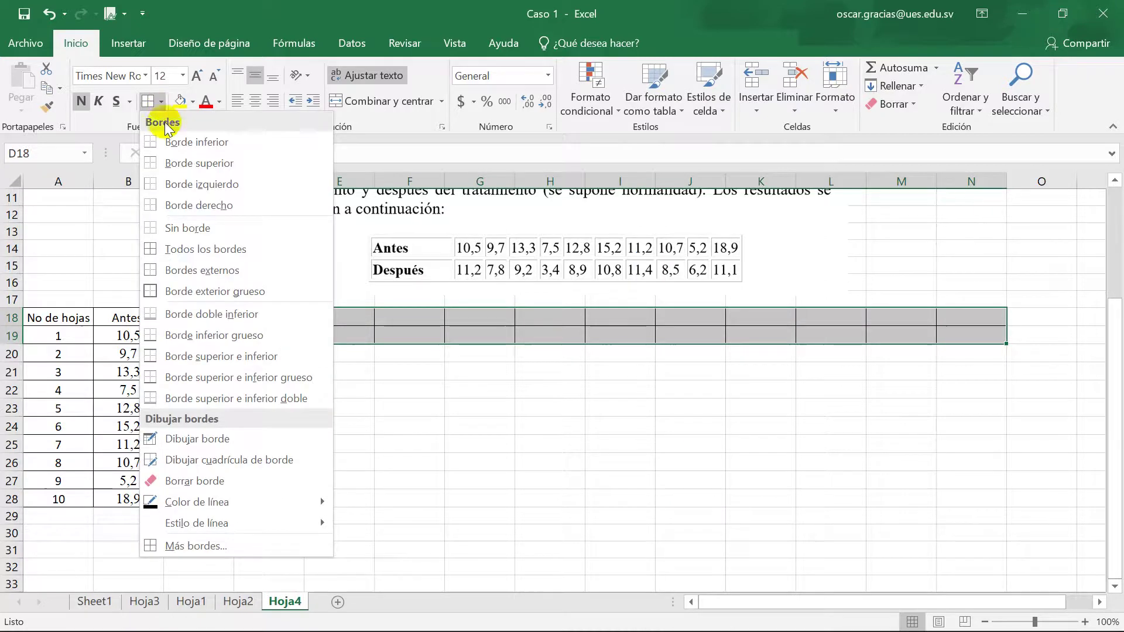
pyautogui.click(187, 228)
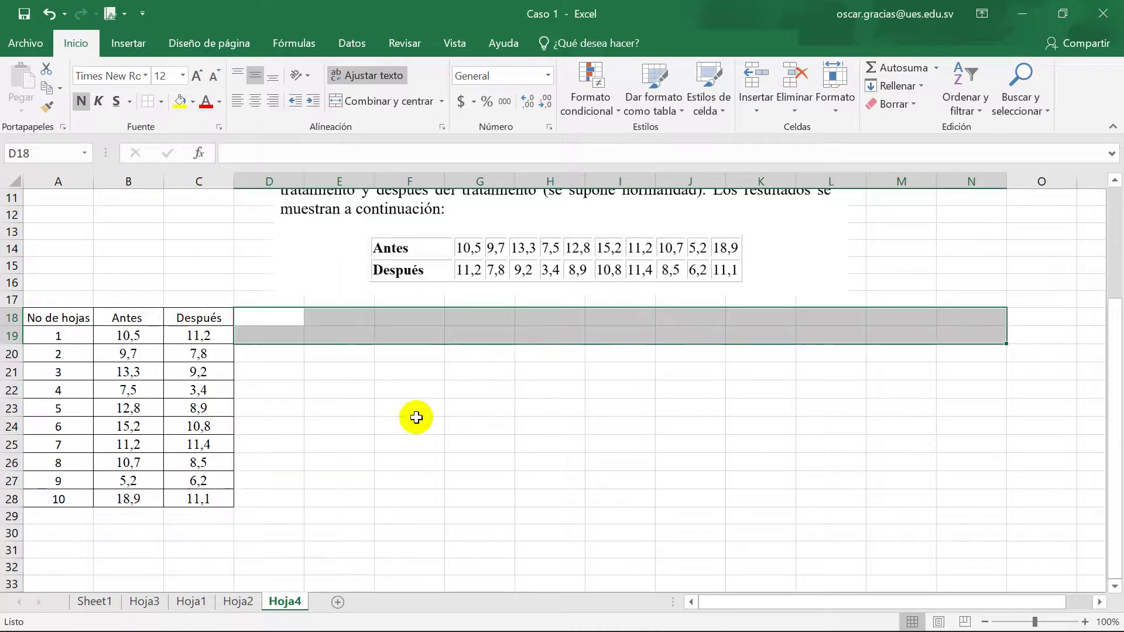
pyautogui.click(409, 426)
# - Apply all borders to the vertical data table in A18:C28
pyautogui.moveTo(75, 318); pyautogui.dragTo(194, 500)
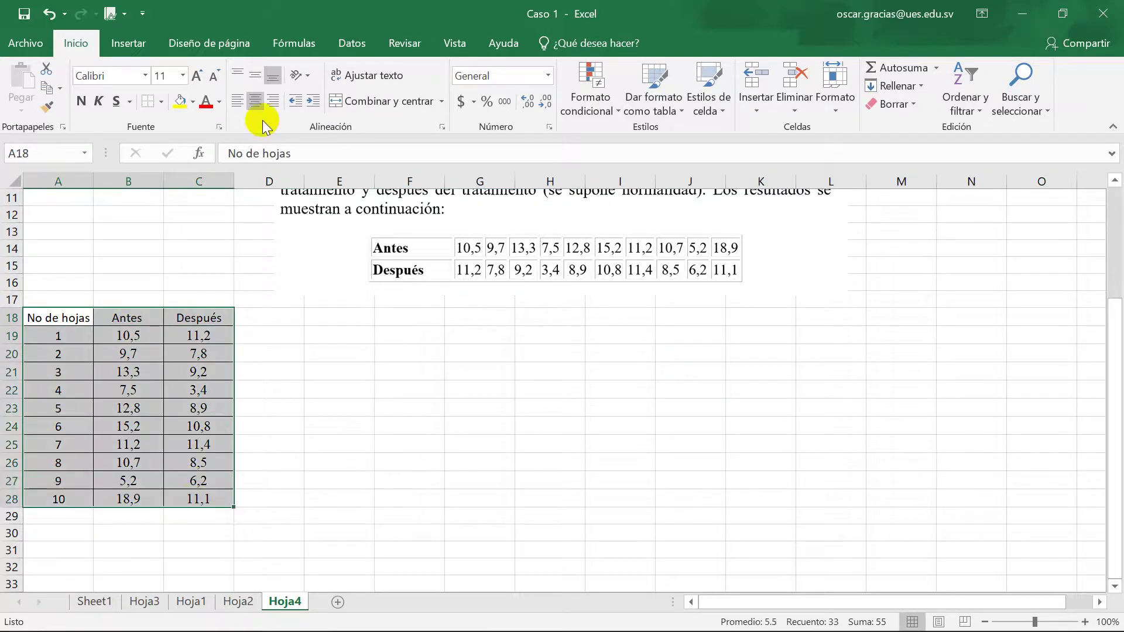
pyautogui.click(161, 101)
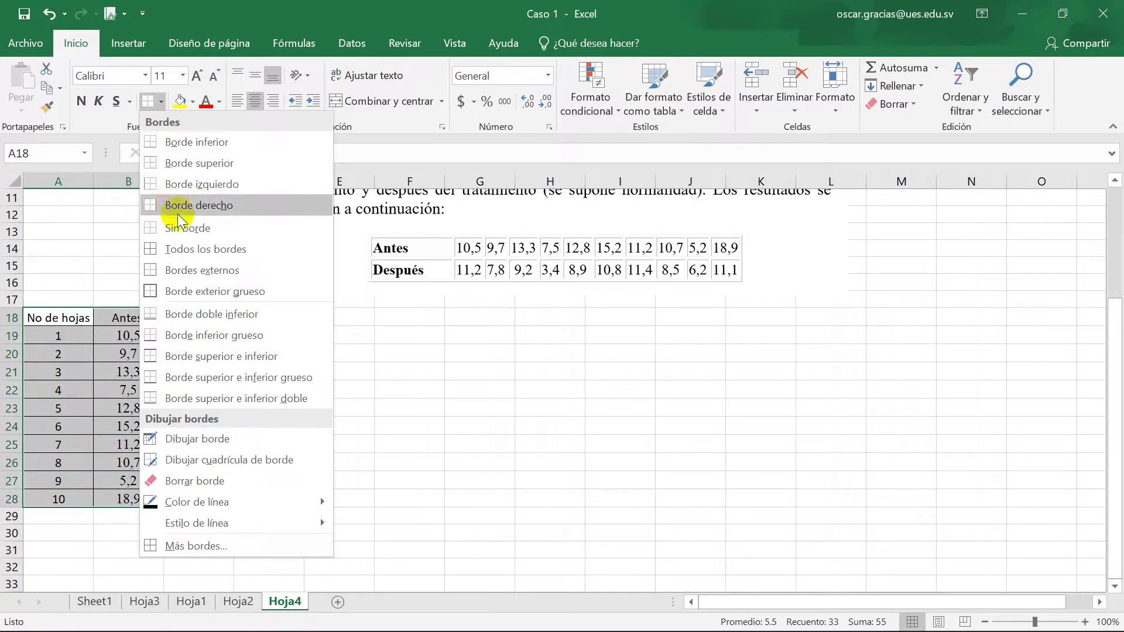
pyautogui.click(195, 249)
pyautogui.click(261, 408)
# - Make the header row A18:C18 bold
pyautogui.click(83, 321)
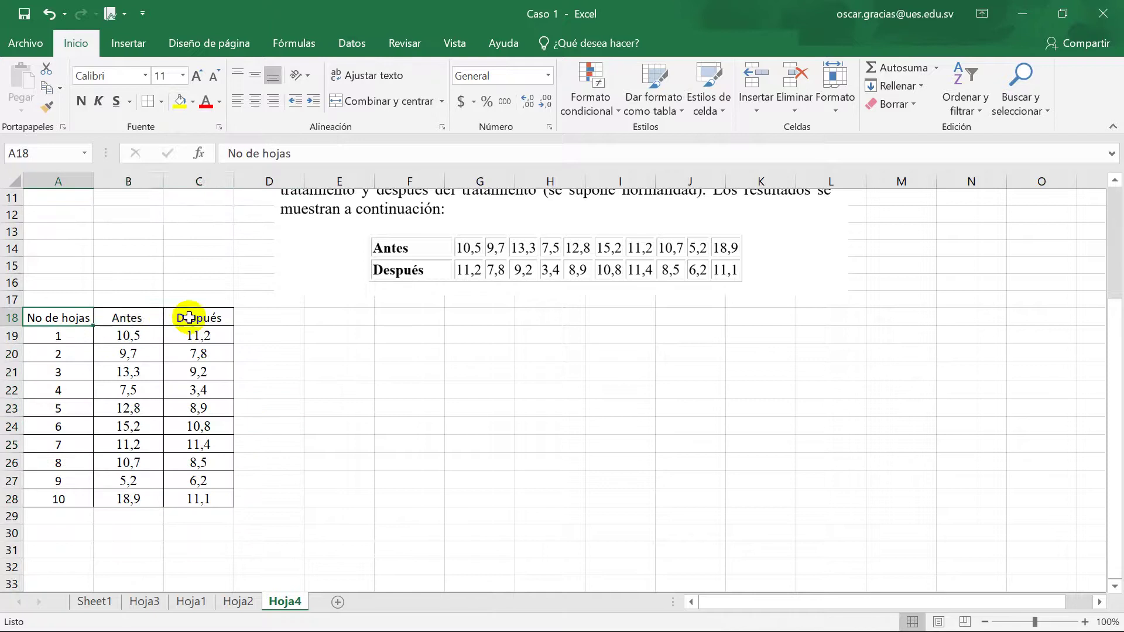
pyautogui.moveTo(82, 321); pyautogui.dragTo(188, 318)
pyautogui.click(83, 102)
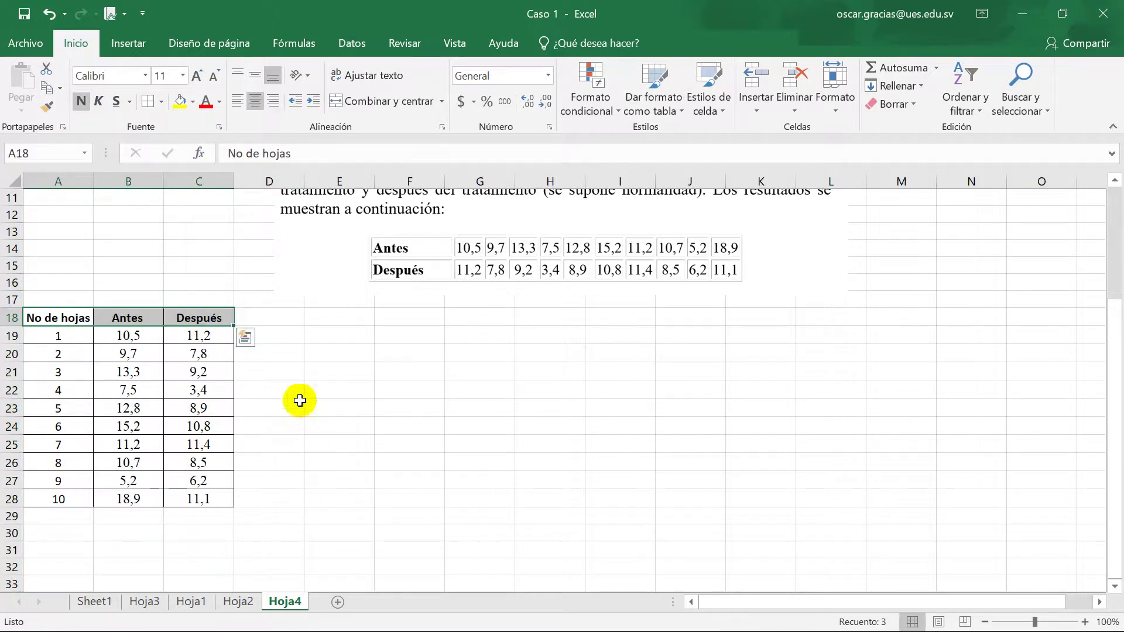
pyautogui.click(298, 403)
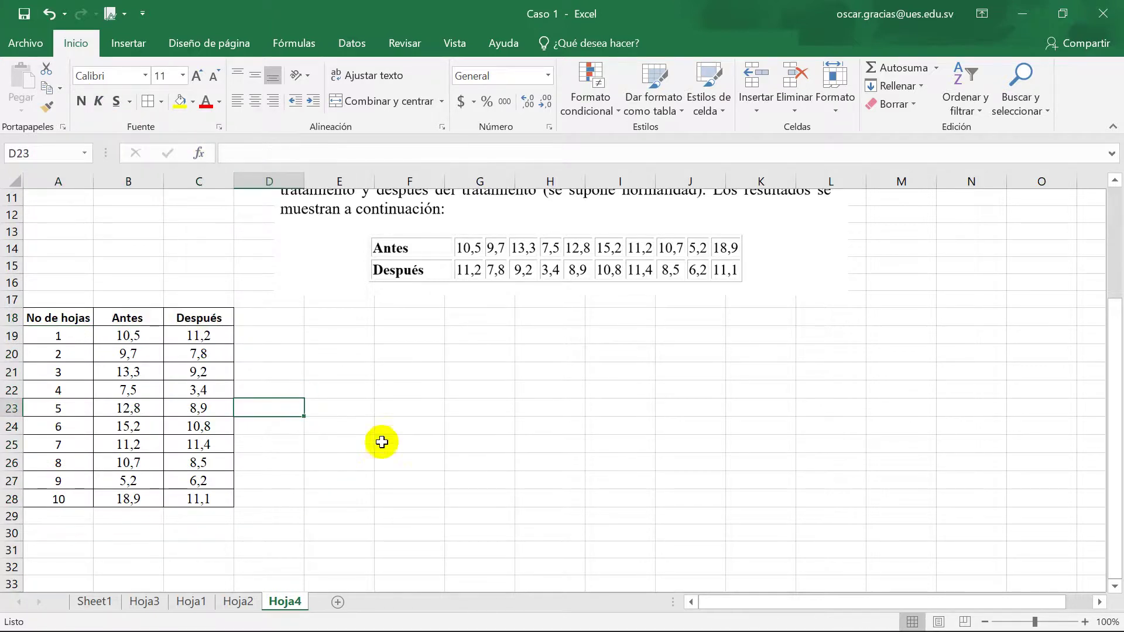
# - Copy the whole table A18:C28 and paste the copy starting at F18, below the case statement
pyautogui.scroll(1, 369, 394)
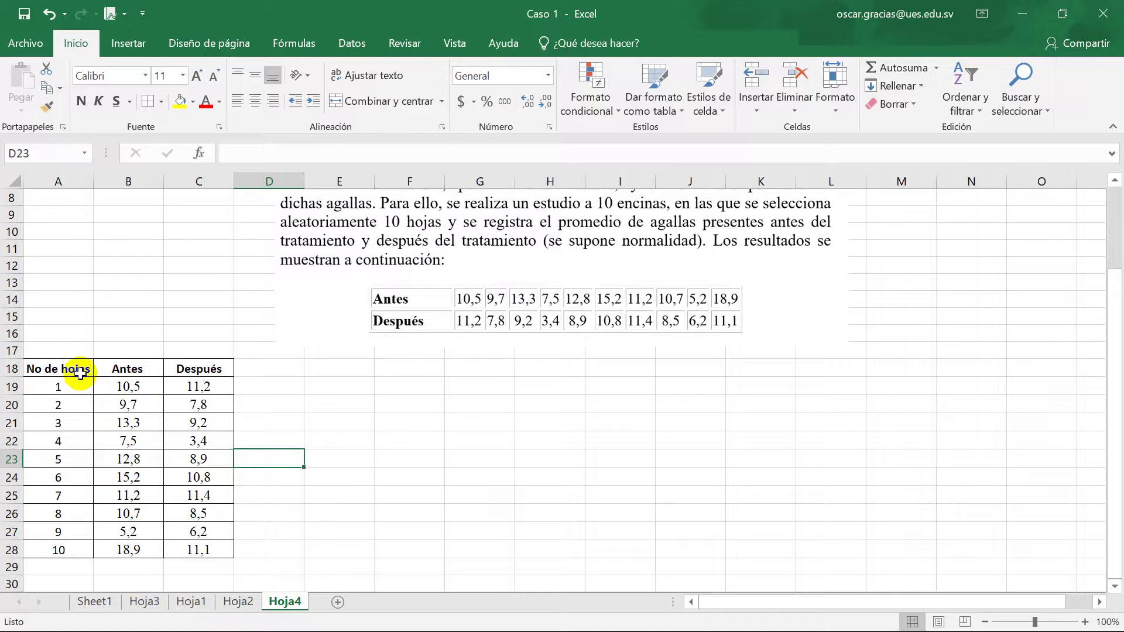
pyautogui.moveTo(65, 369); pyautogui.dragTo(190, 560)
pyautogui.hotkey('ctrl', 'c')
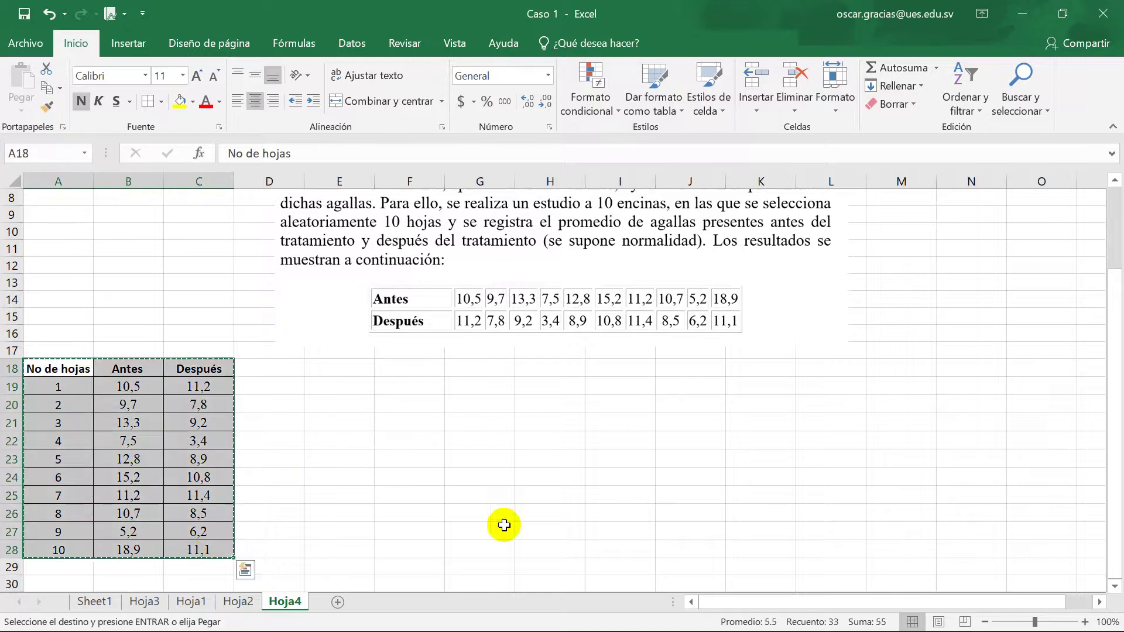
pyautogui.click(392, 369)
pyautogui.hotkey('ctrl', 'v')
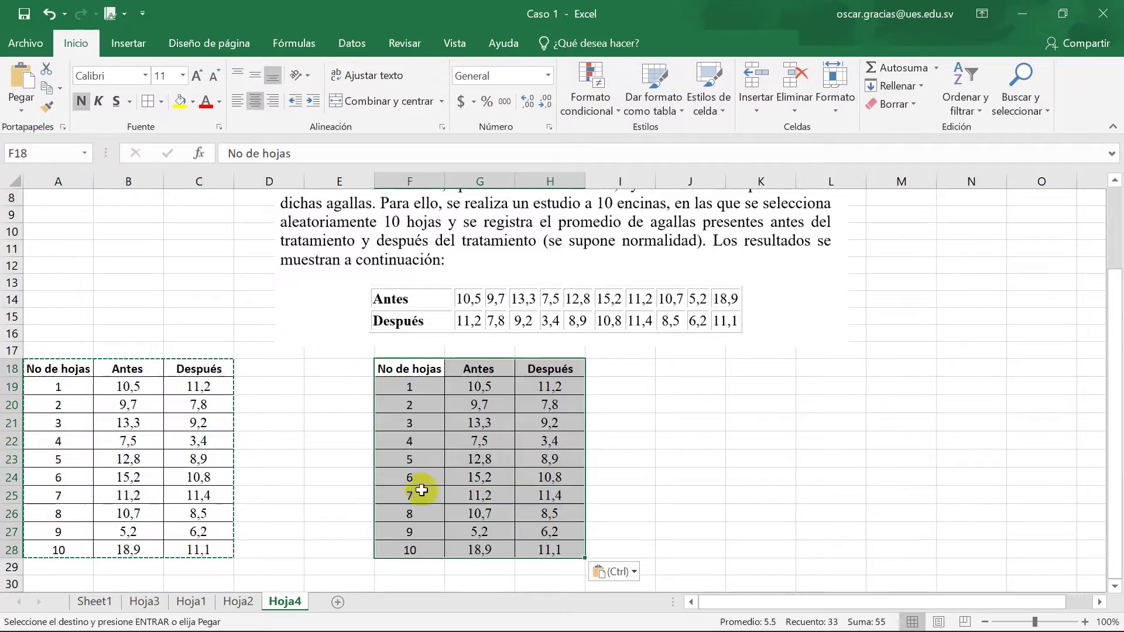
pyautogui.click(667, 461)
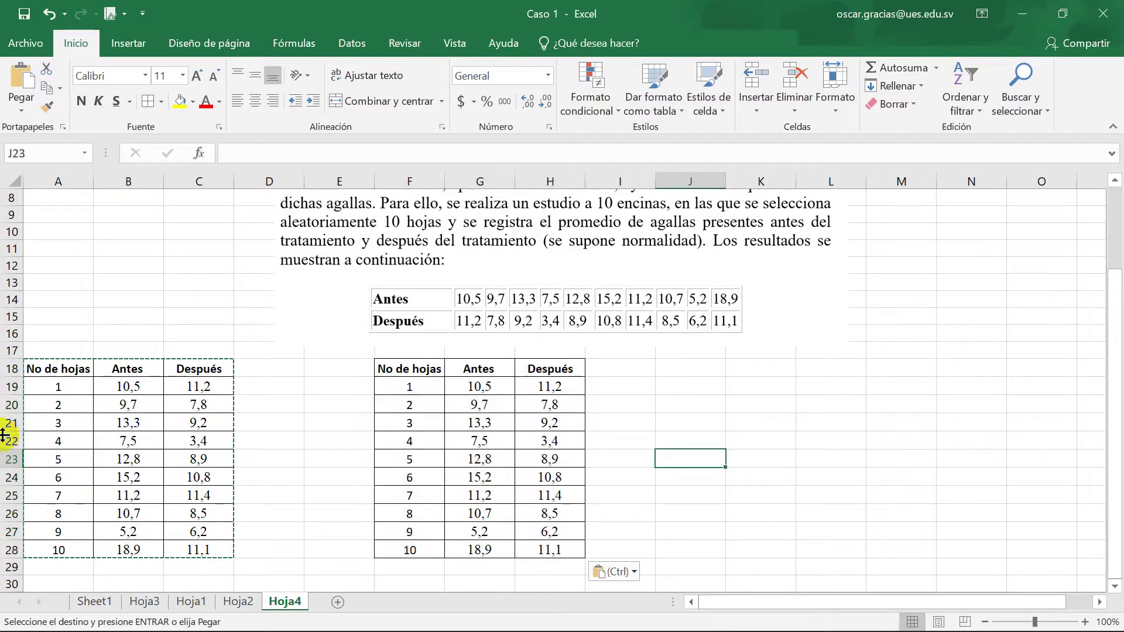
pyautogui.click(282, 408)
pyautogui.press('Escape')
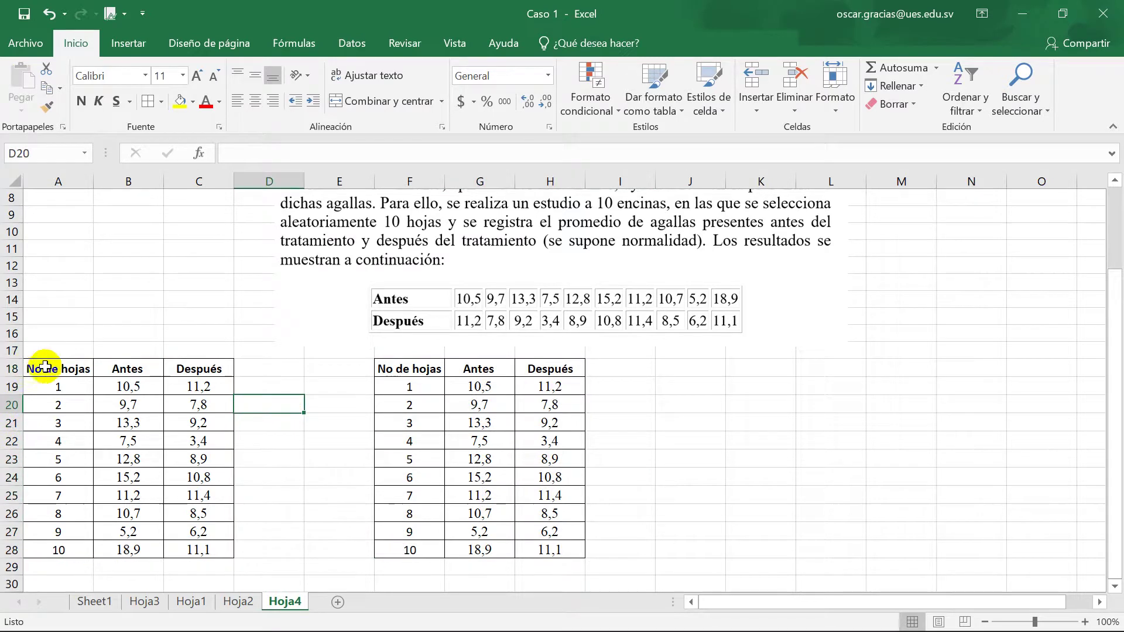
# - Clear the contents of the original table in A18:C28 and remove its borders
pyautogui.moveTo(44, 368); pyautogui.dragTo(185, 547)
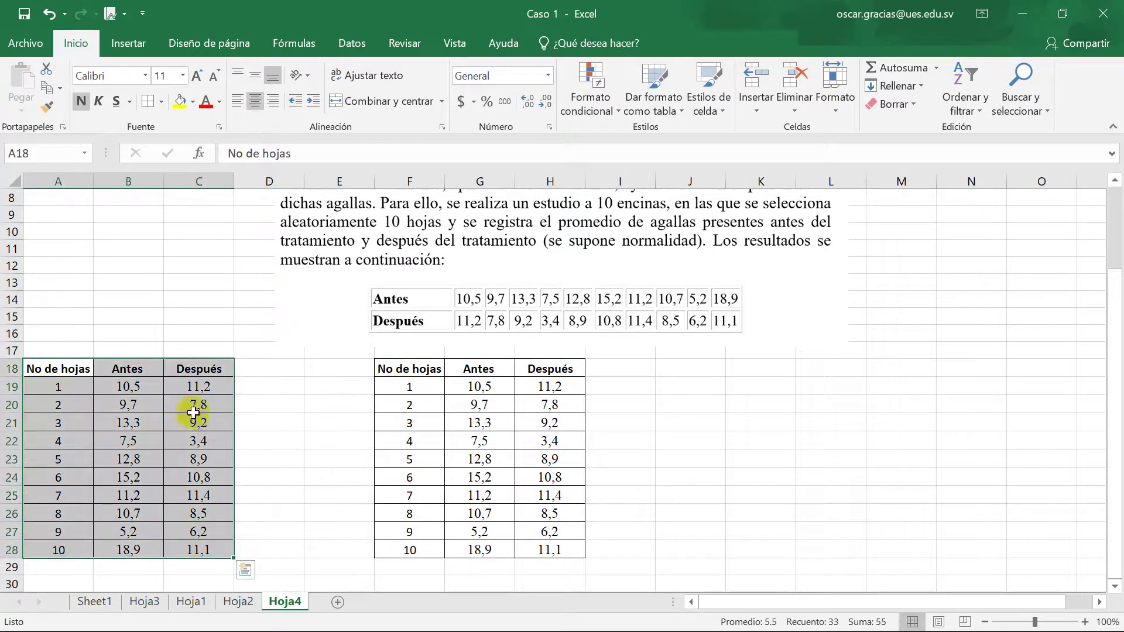
pyautogui.rightClick(163, 416)
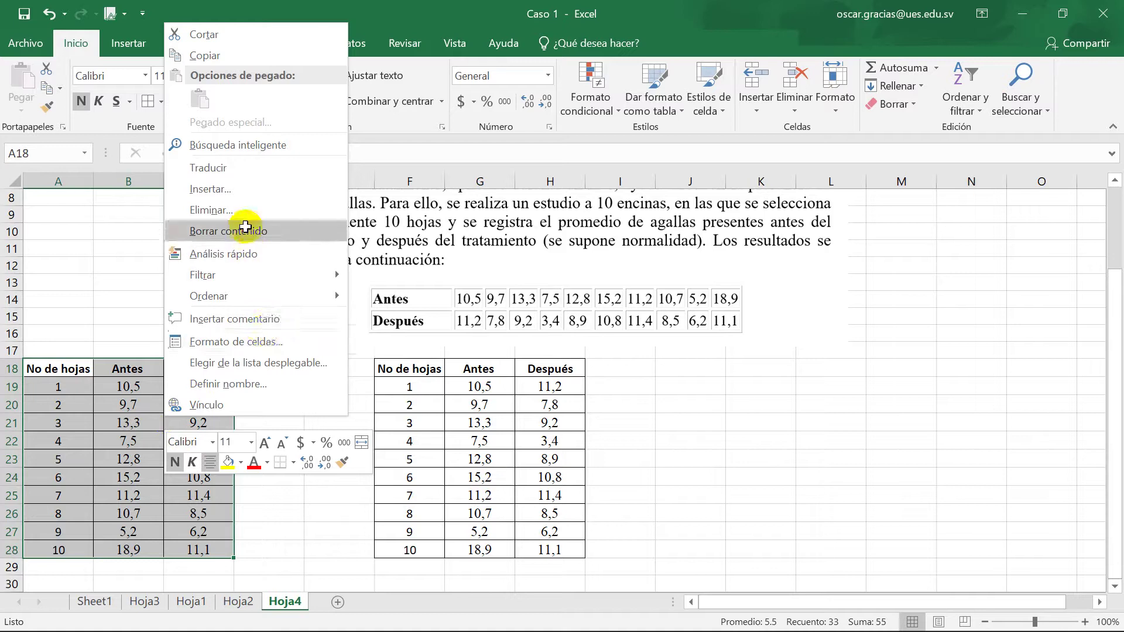
pyautogui.click(270, 230)
pyautogui.click(163, 102)
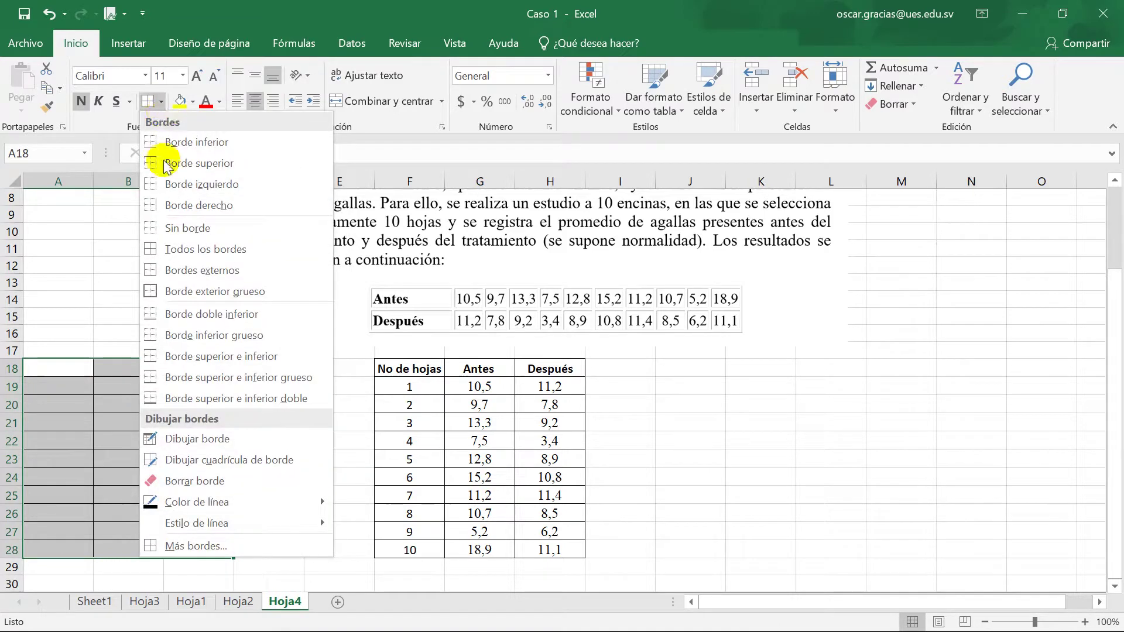
pyautogui.click(252, 238)
pyautogui.click(327, 442)
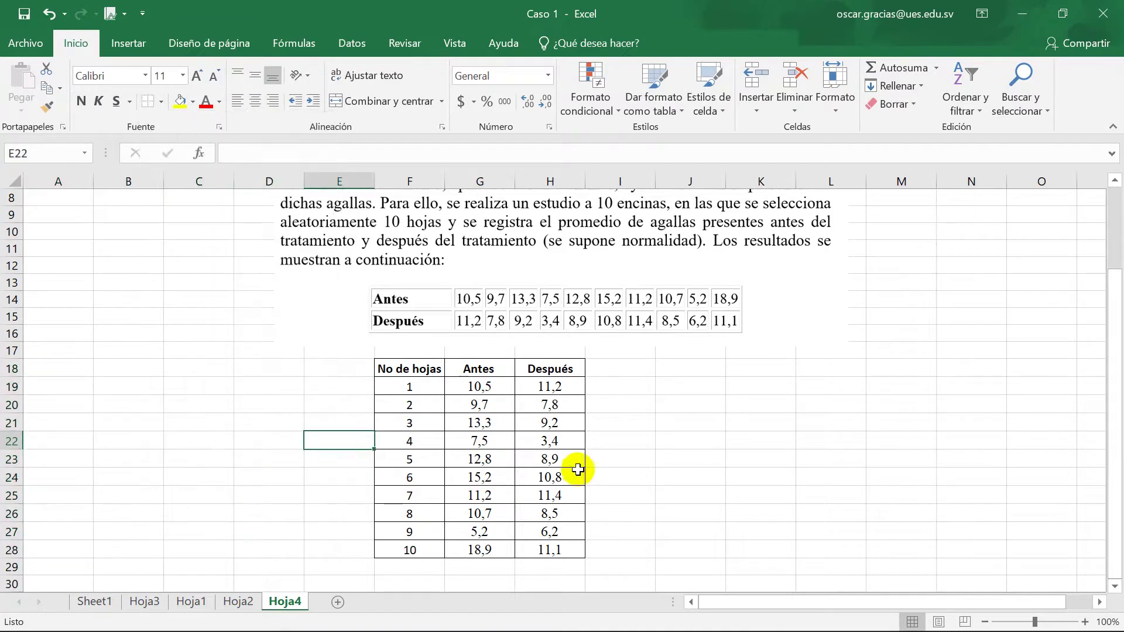
# - Capture the Excel sheet showing the Caso 2 statement and table, and paste the screenshot under item 5 of the Laboratorio 1 Word document
pyautogui.click(717, 455)
pyautogui.scroll(3, 538, 352)
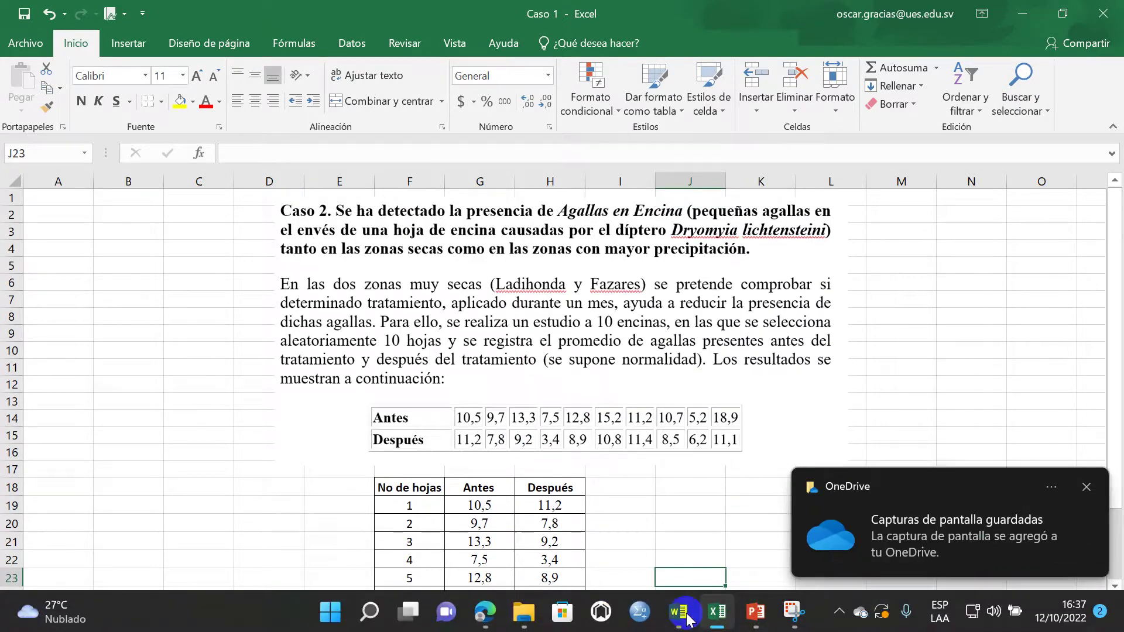
pyautogui.click(678, 611)
pyautogui.scroll(-7, 380, 481)
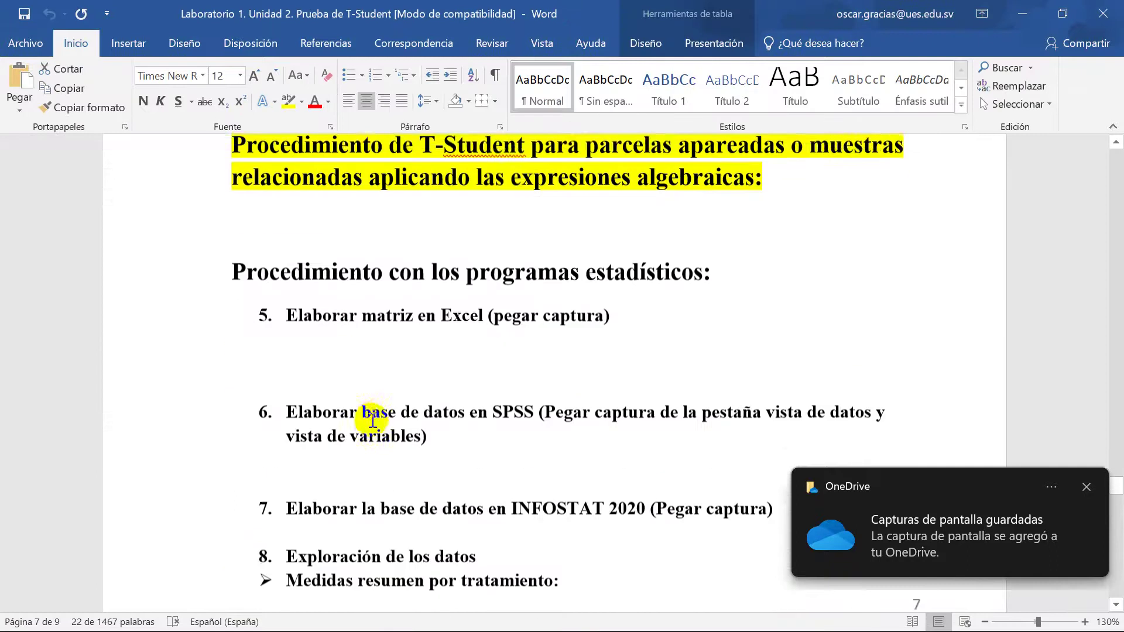
pyautogui.click(356, 342)
pyautogui.hotkey('ctrl', 'v')
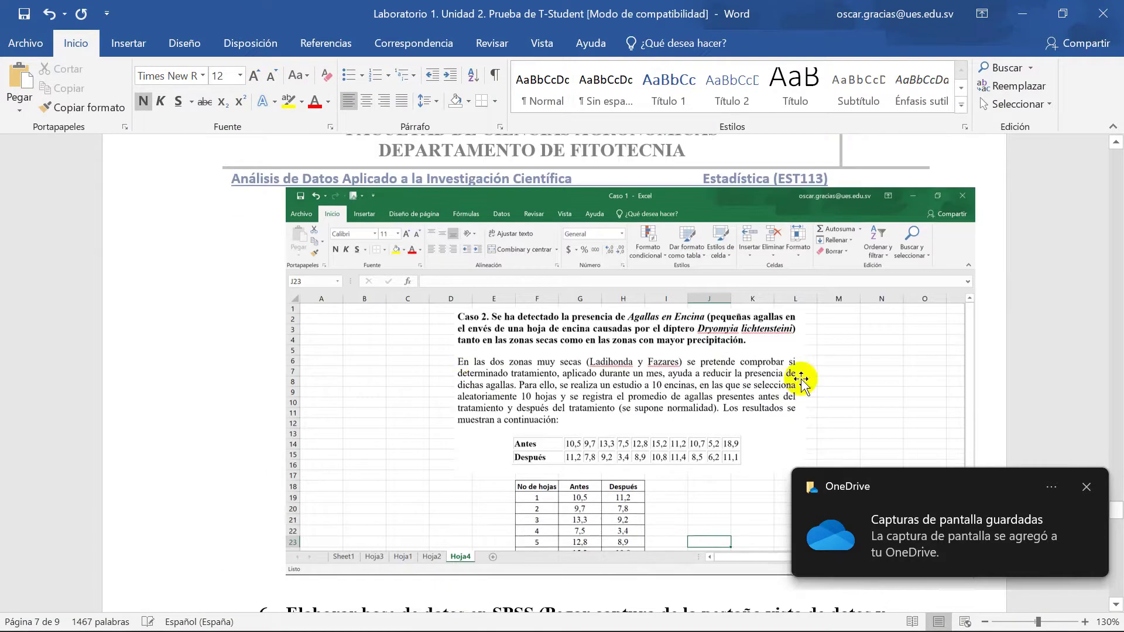
# - Shrink the pasted Excel screenshot proportionally so it fits within the page's text margins
pyautogui.click(960, 275)
pyautogui.moveTo(974, 187); pyautogui.dragTo(882, 290)
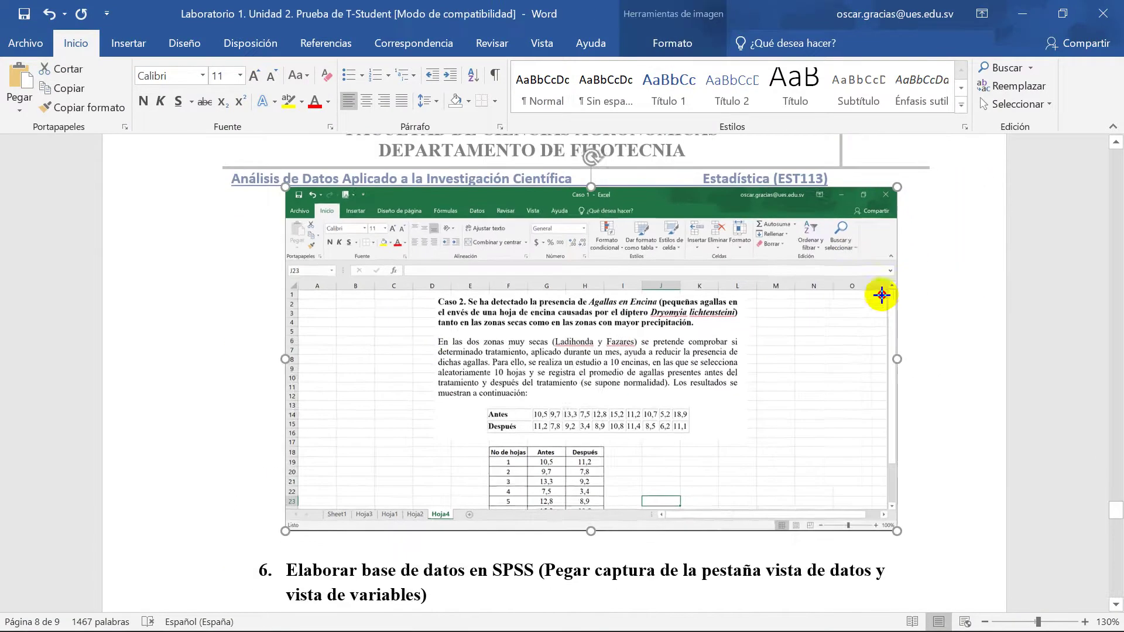
pyautogui.moveTo(875, 187); pyautogui.dragTo(828, 230)
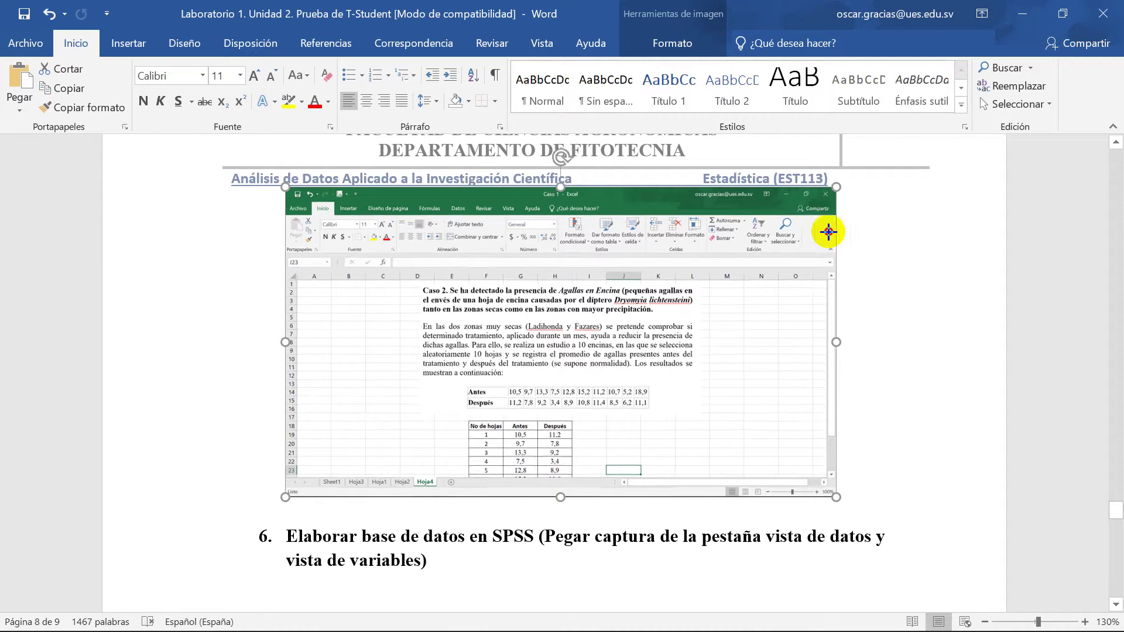
pyautogui.click(463, 526)
# - Copy the data table F18:H28 from the Excel sheet and launch IBM SPSS Statistics
pyautogui.scroll(-3, 463, 524)
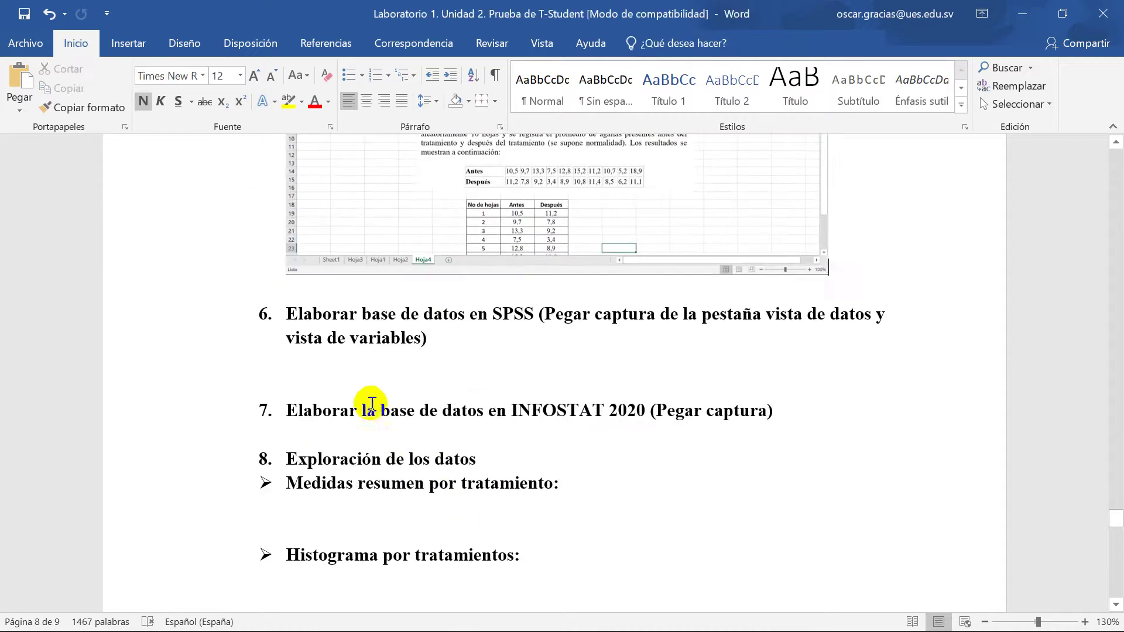
pyautogui.moveTo(556, 621)
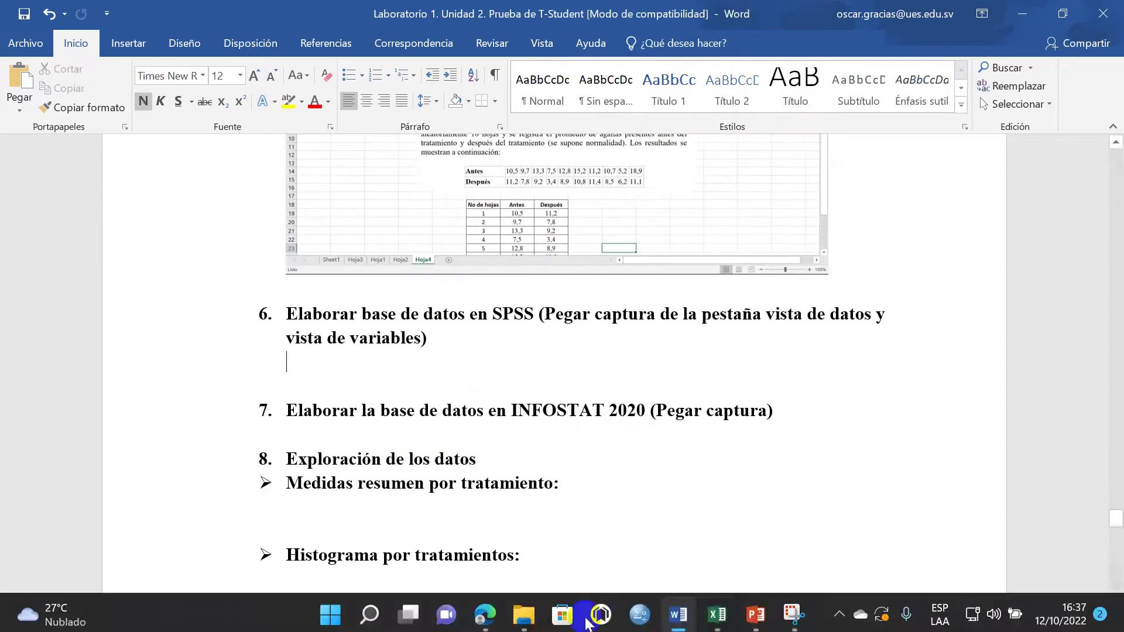
pyautogui.click(717, 612)
pyautogui.scroll(-2, 457, 445)
pyautogui.click(419, 294)
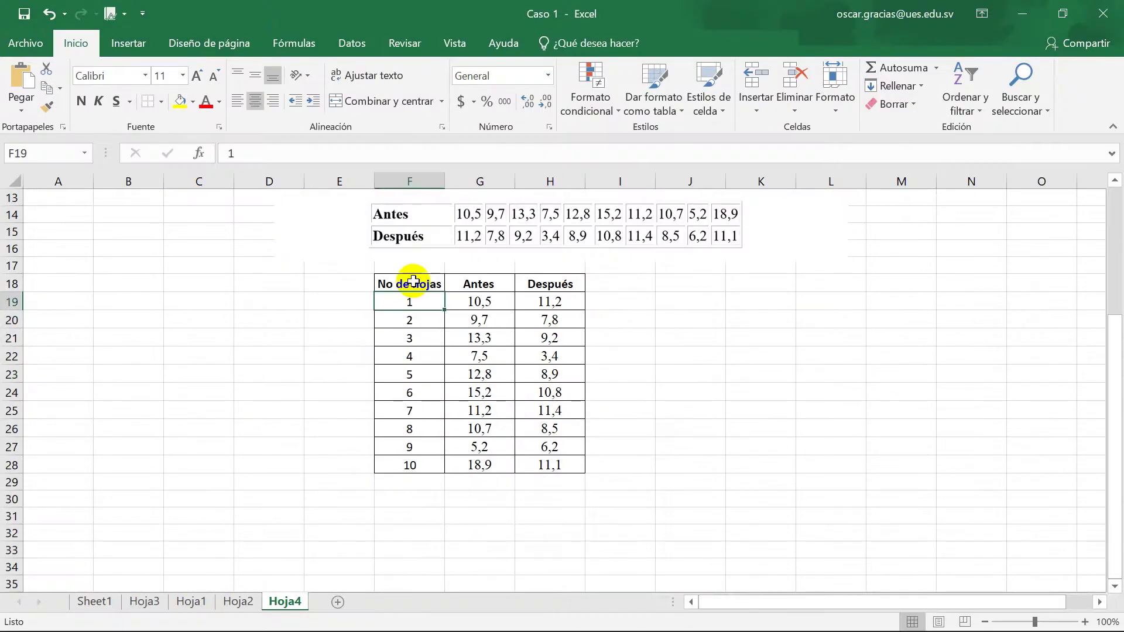
pyautogui.moveTo(413, 283); pyautogui.dragTo(544, 463)
pyautogui.hotkey('ctrl', 'c')
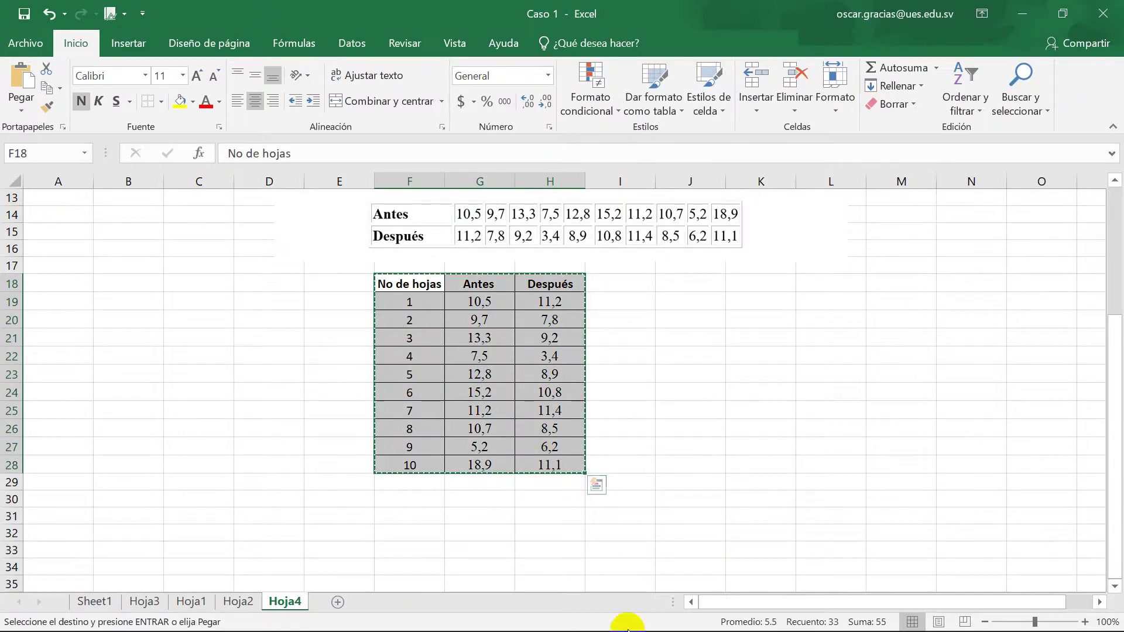
pyautogui.moveTo(504, 628)
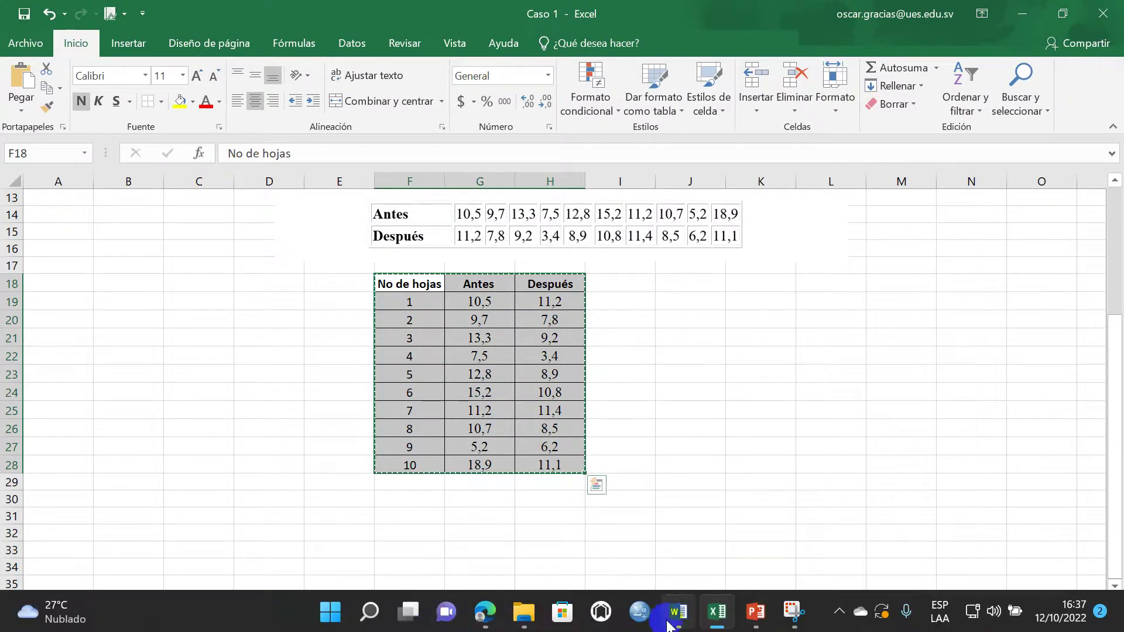
pyautogui.click(639, 612)
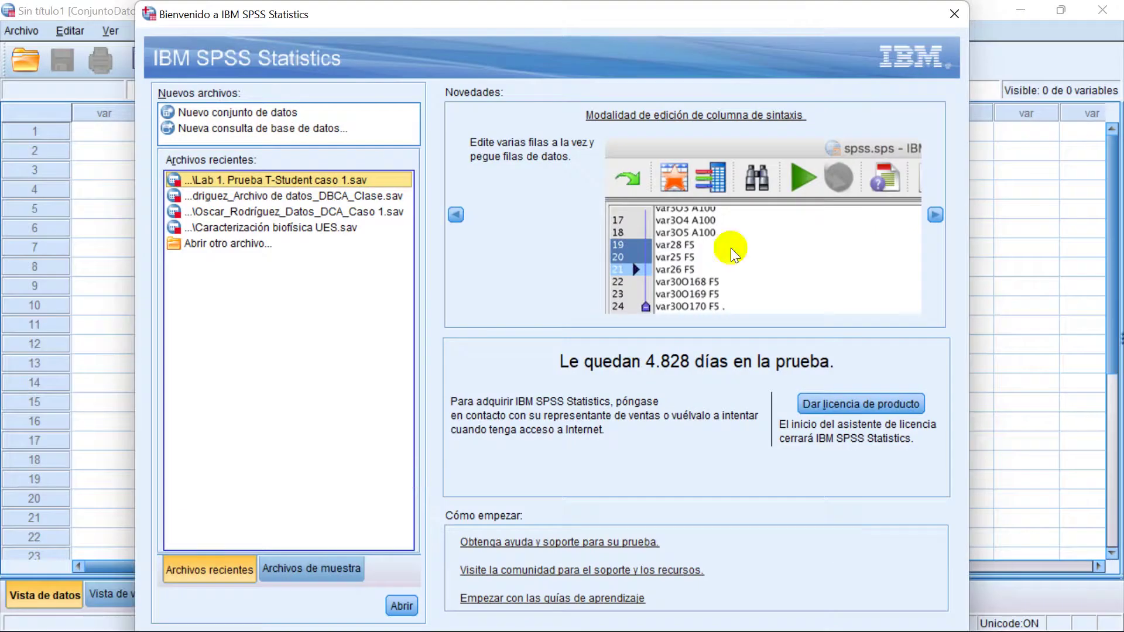
# - Dismiss the welcome window and paste the copied table with variable names, starting at the first cell of the empty dataset
pyautogui.click(954, 15)
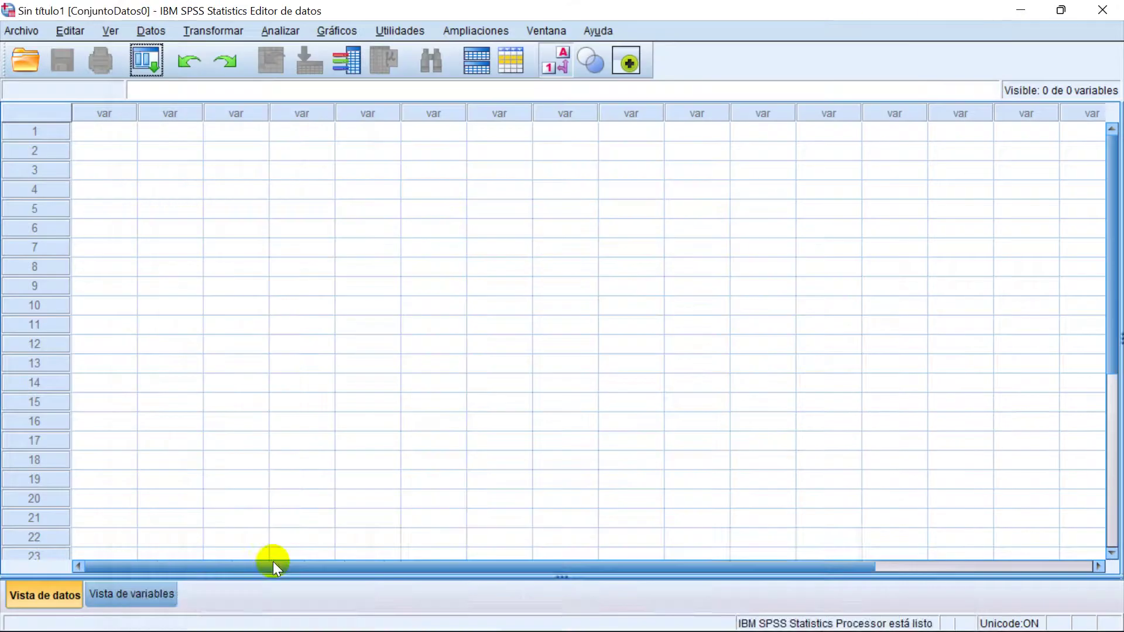
pyautogui.click(101, 132)
pyautogui.rightClick(101, 130)
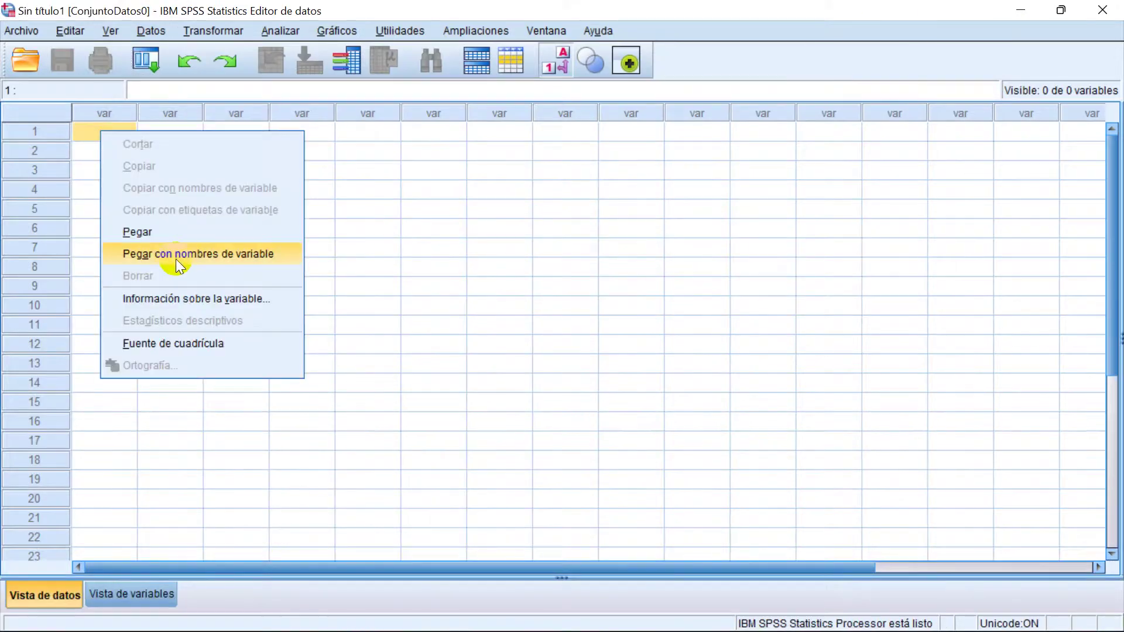
pyautogui.click(141, 259)
# - Set the label of the Nodehojas variable to "Plantas" in the variable view
pyautogui.click(159, 602)
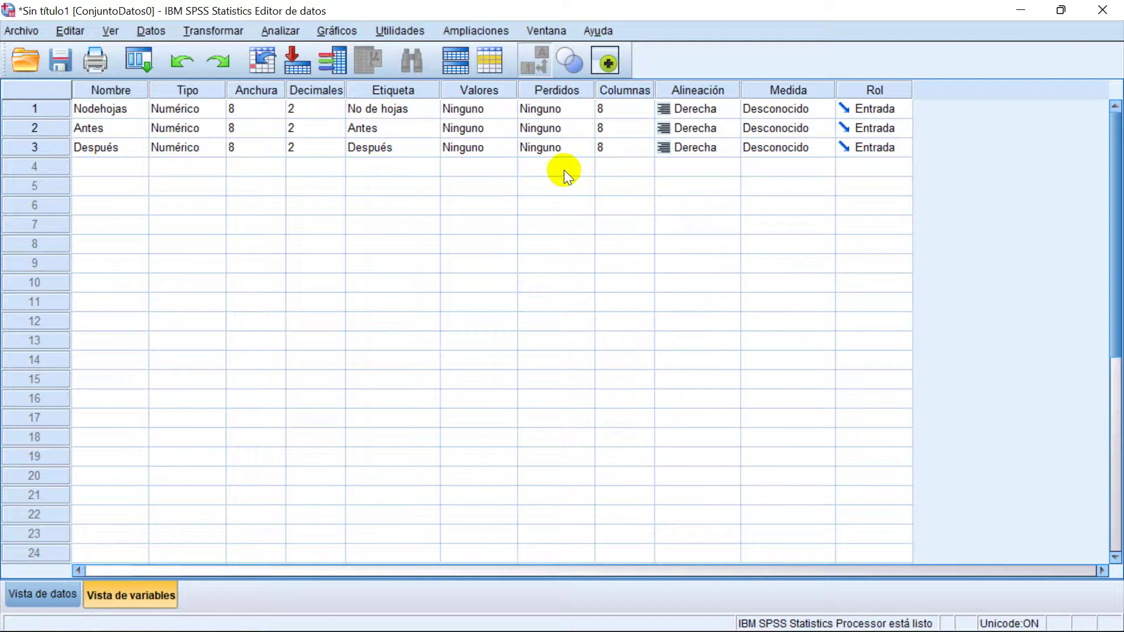
pyautogui.click(410, 111)
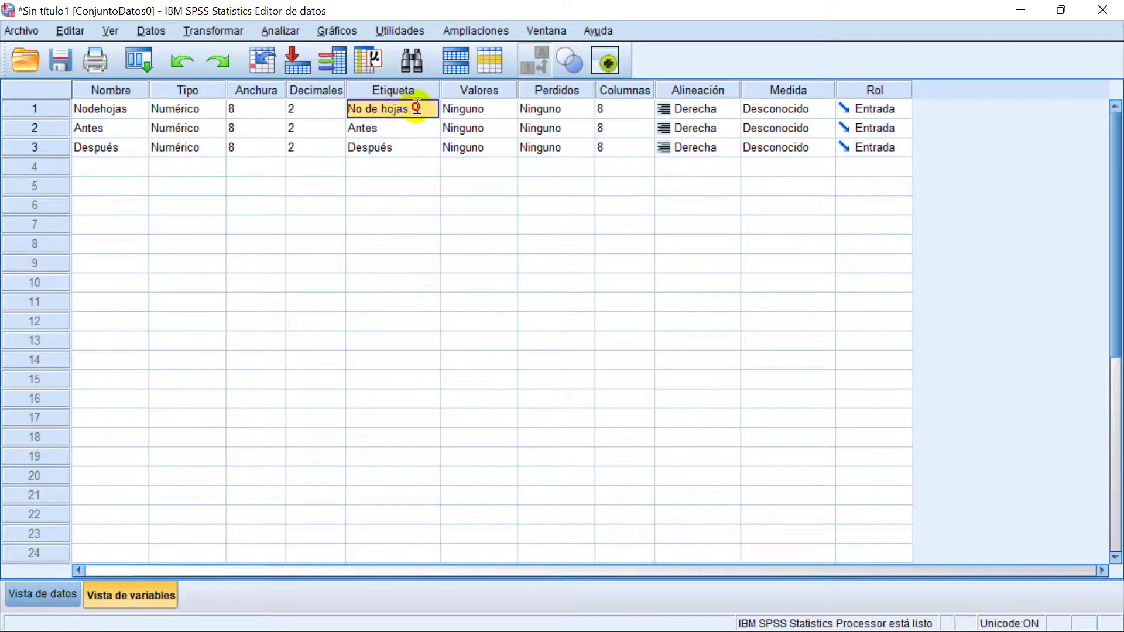
pyautogui.doubleClick(416, 109)
pyautogui.moveTo(410, 109); pyautogui.dragTo(339, 106)
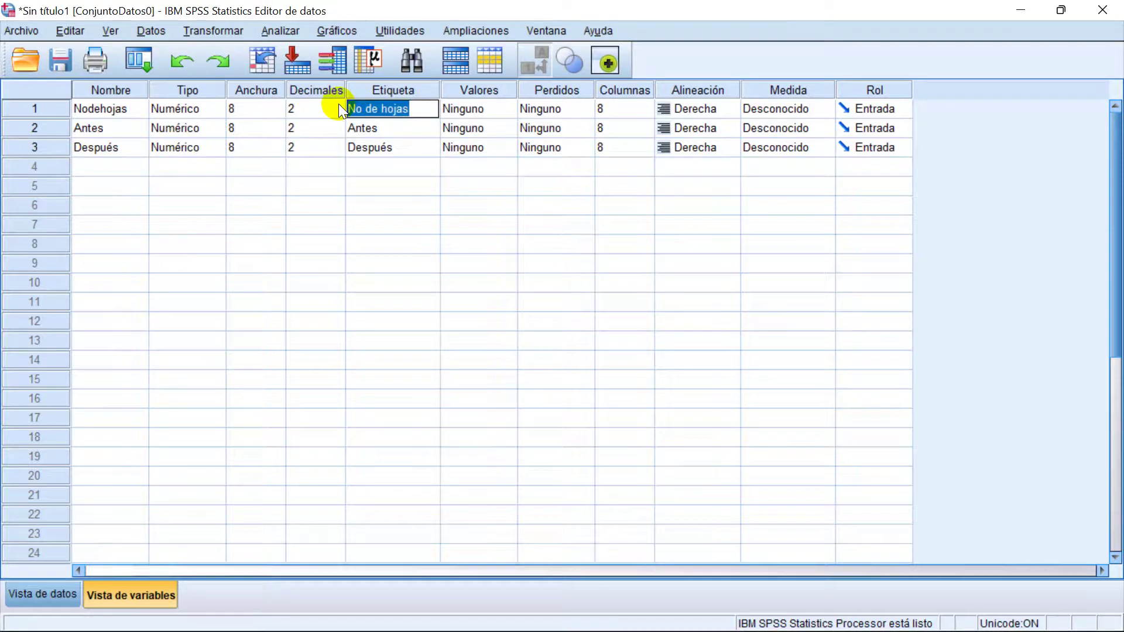
pyautogui.write('Plantas')
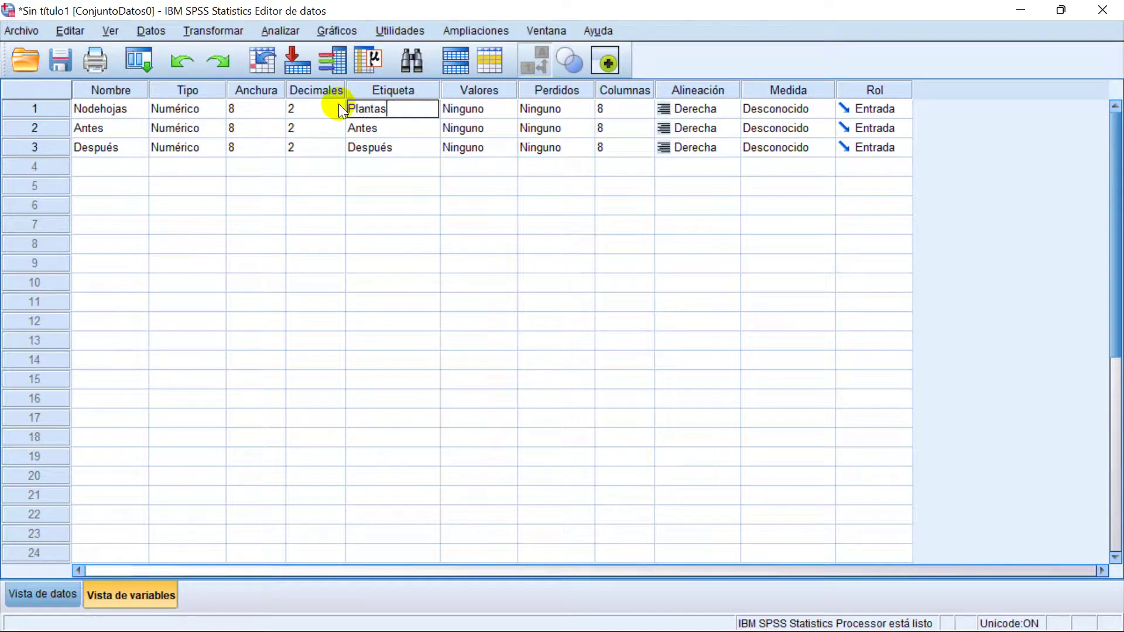
pyautogui.click(380, 224)
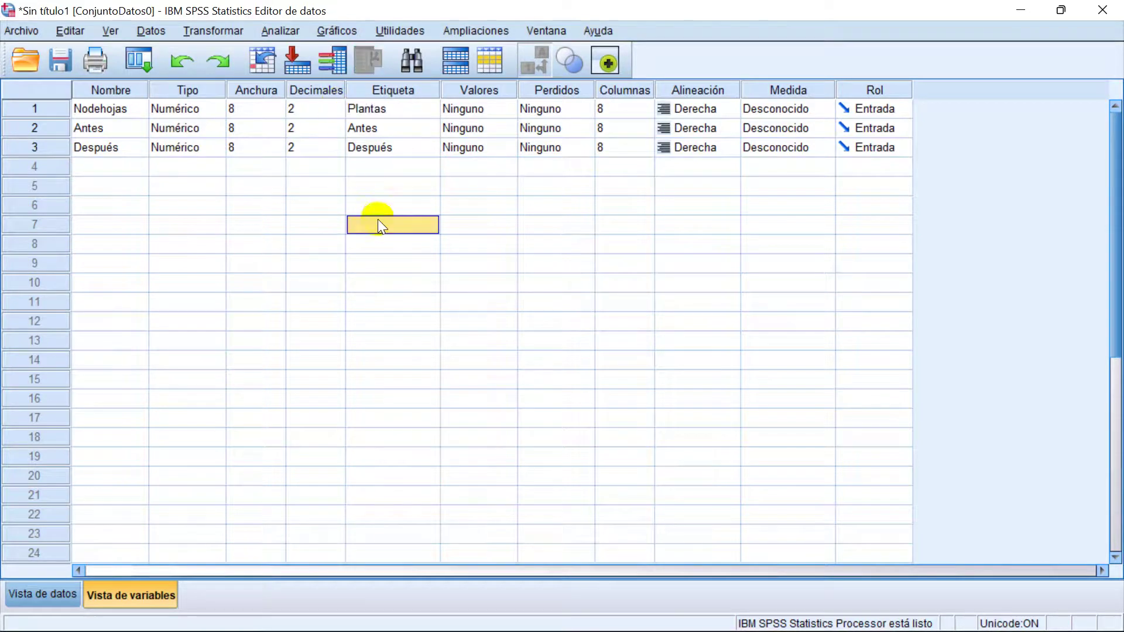
# - Set the measurement level to Nominal for Nodehojas and to Escala for Antes and Después
pyautogui.click(817, 111)
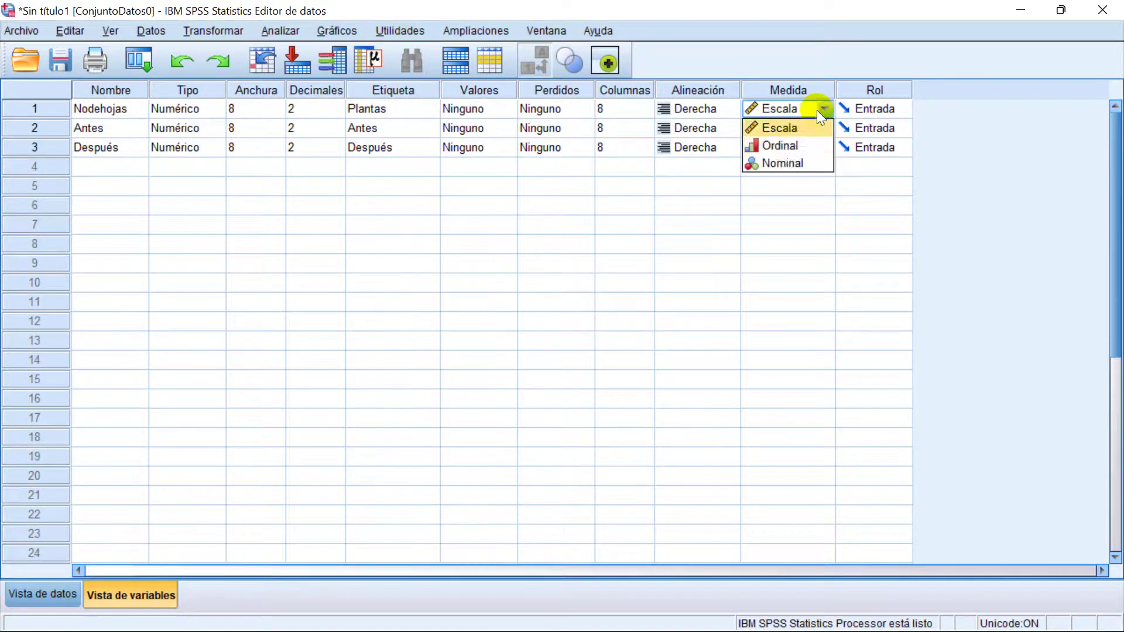
pyautogui.click(789, 163)
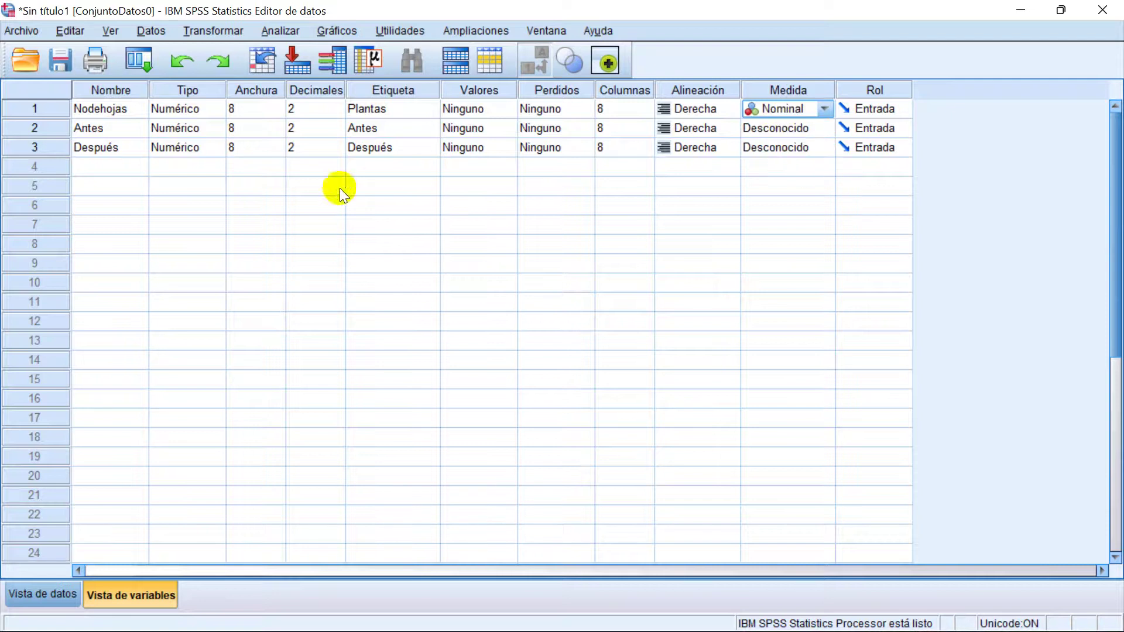
pyautogui.click(824, 127)
pyautogui.click(776, 146)
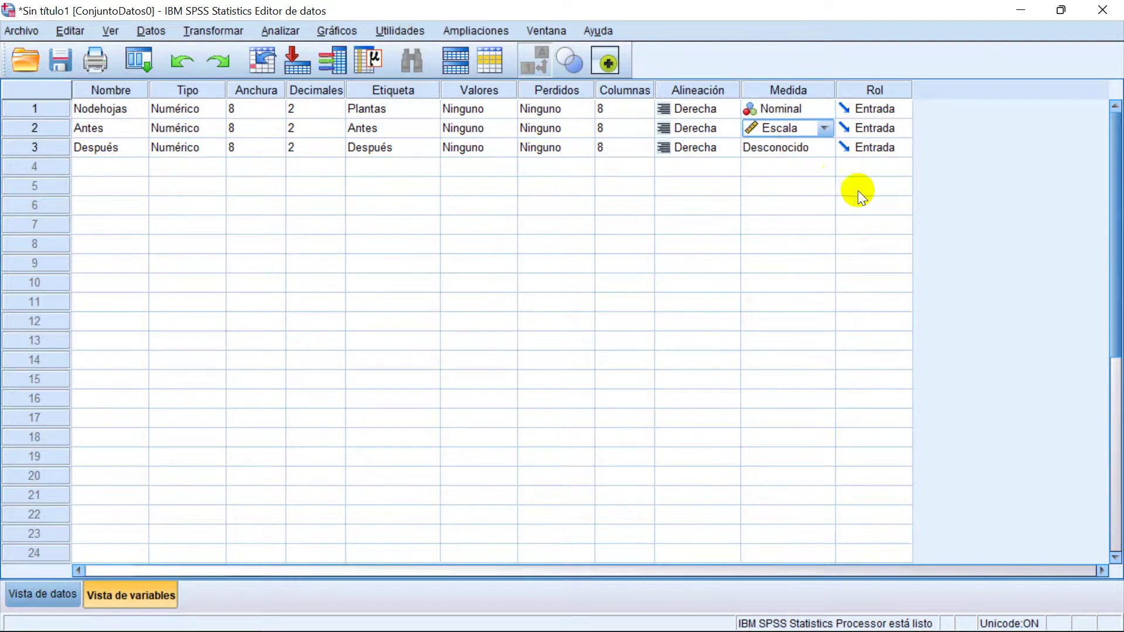
pyautogui.click(826, 151)
pyautogui.click(791, 165)
pyautogui.click(751, 200)
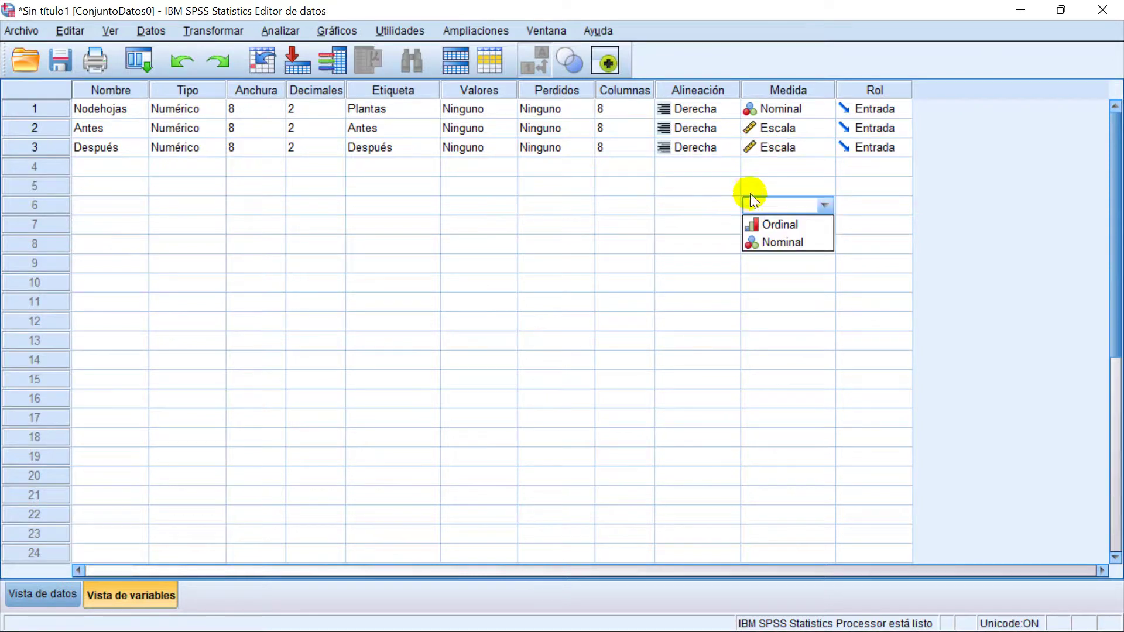
pyautogui.click(691, 164)
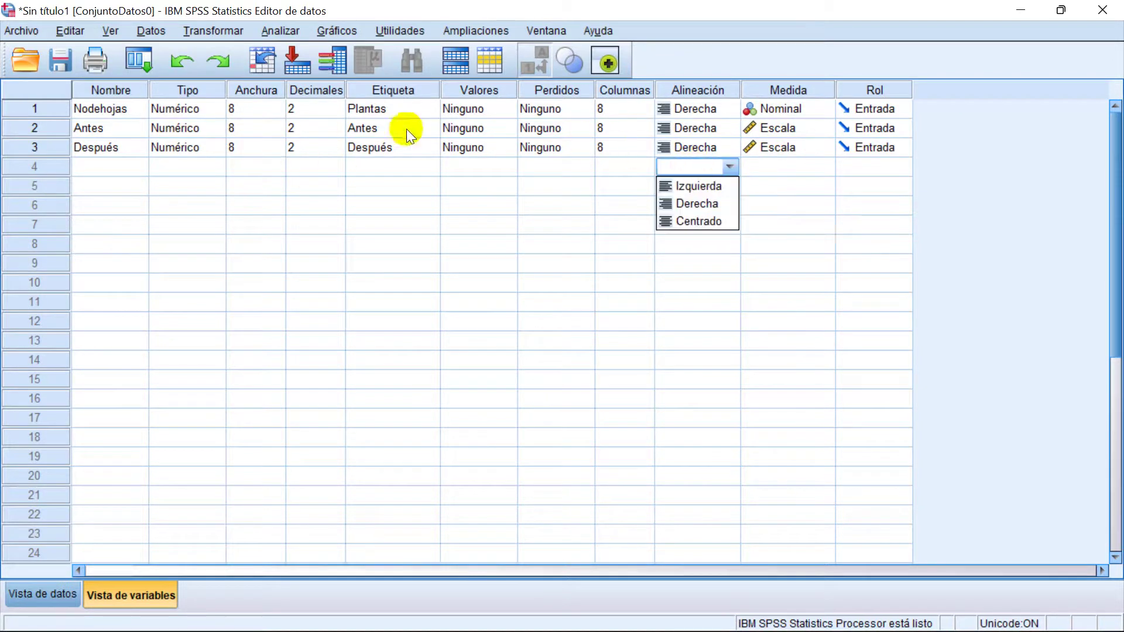
pyautogui.click(382, 128)
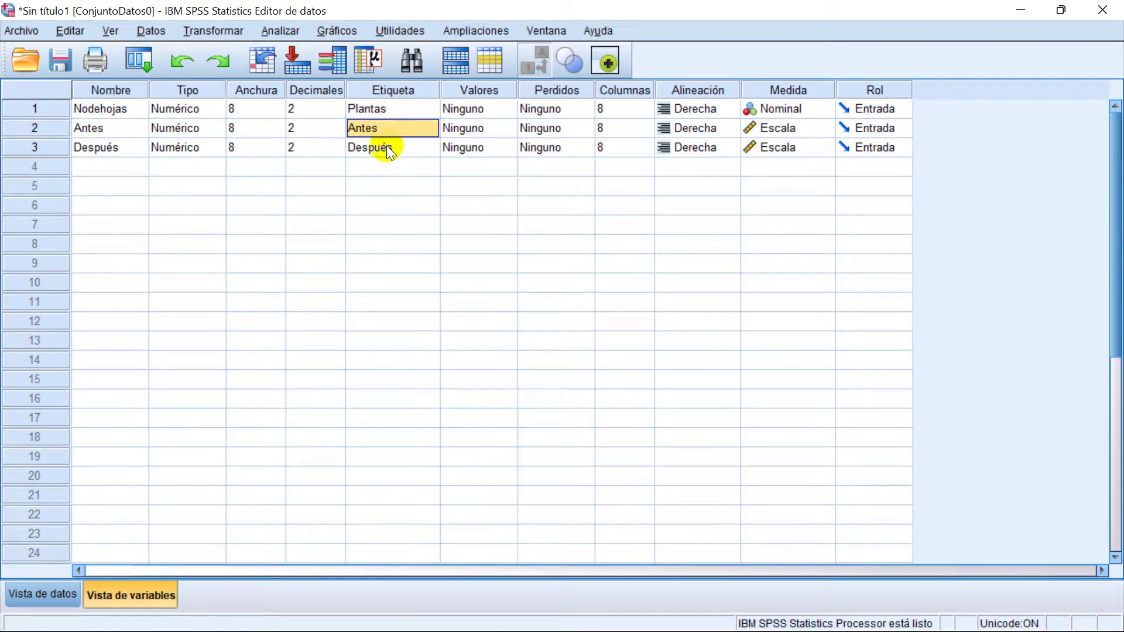
pyautogui.click(387, 147)
pyautogui.click(41, 595)
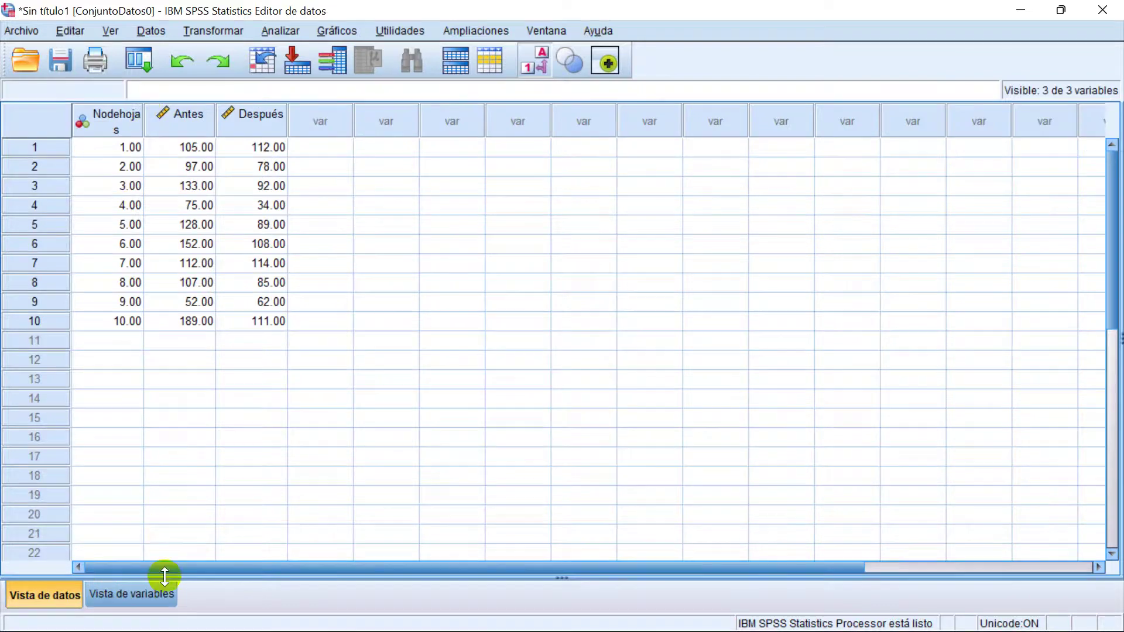
pyautogui.click(161, 595)
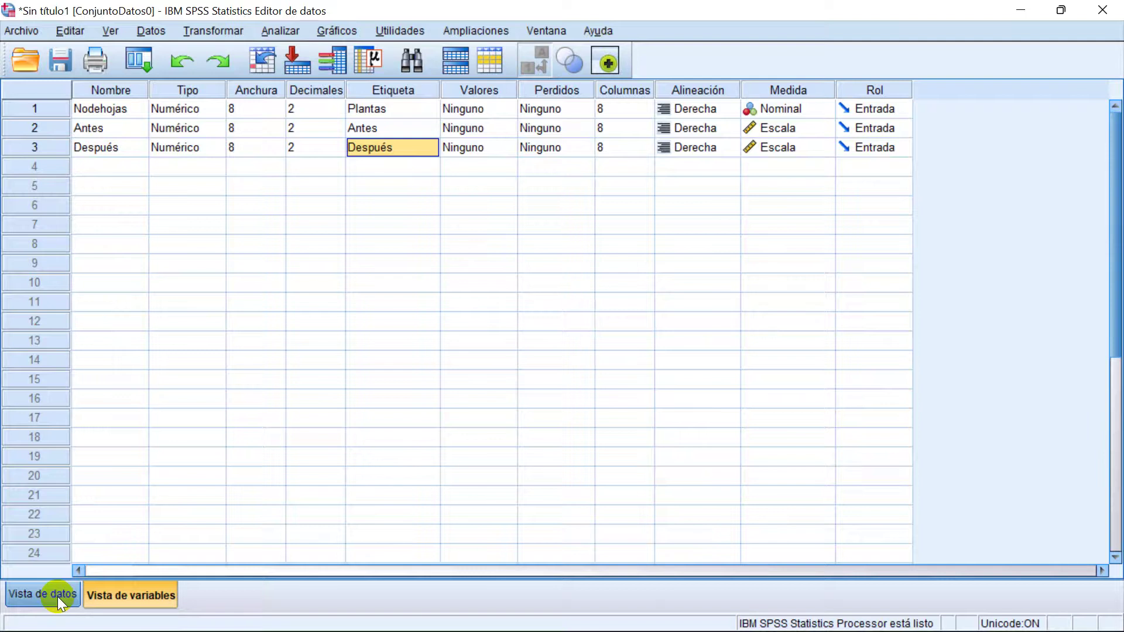
# - Start saving the dataset and browse to the "EST-113 - Geología" folder as the save location
pyautogui.click(57, 60)
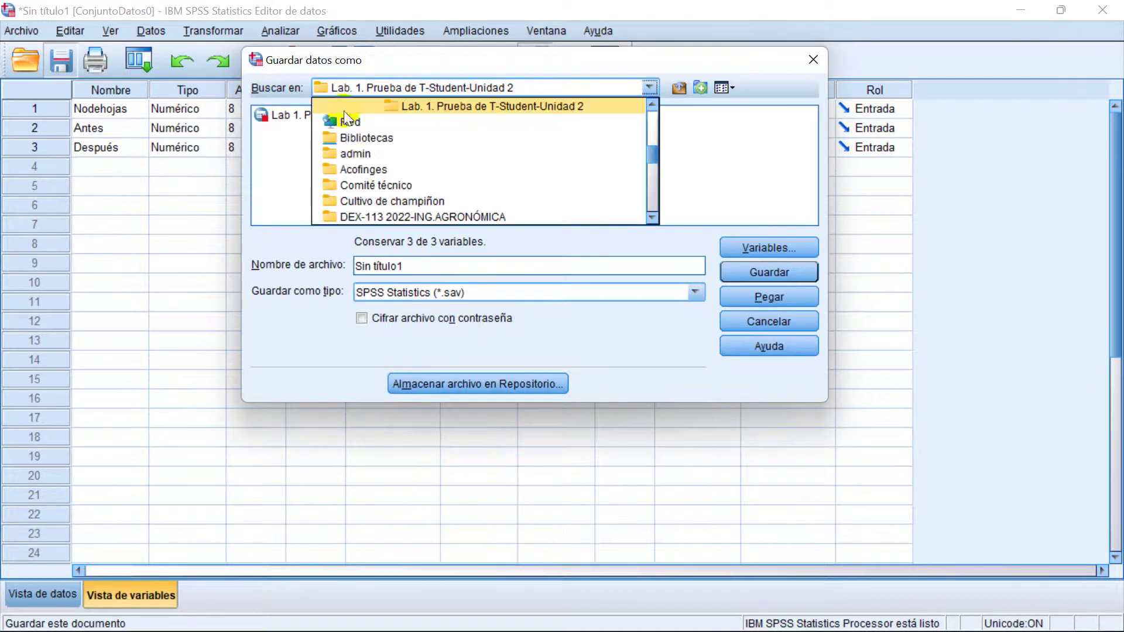
pyautogui.scroll(4, 385, 158)
pyautogui.scroll(1, 385, 158)
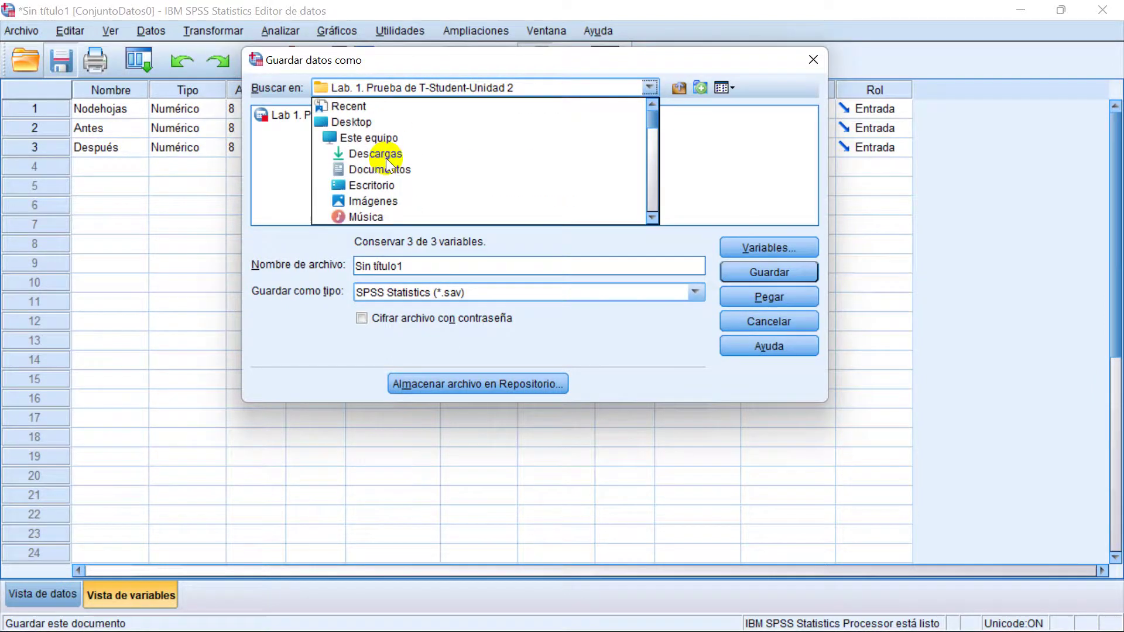
pyautogui.scroll(-6, 385, 158)
pyautogui.scroll(-3, 379, 139)
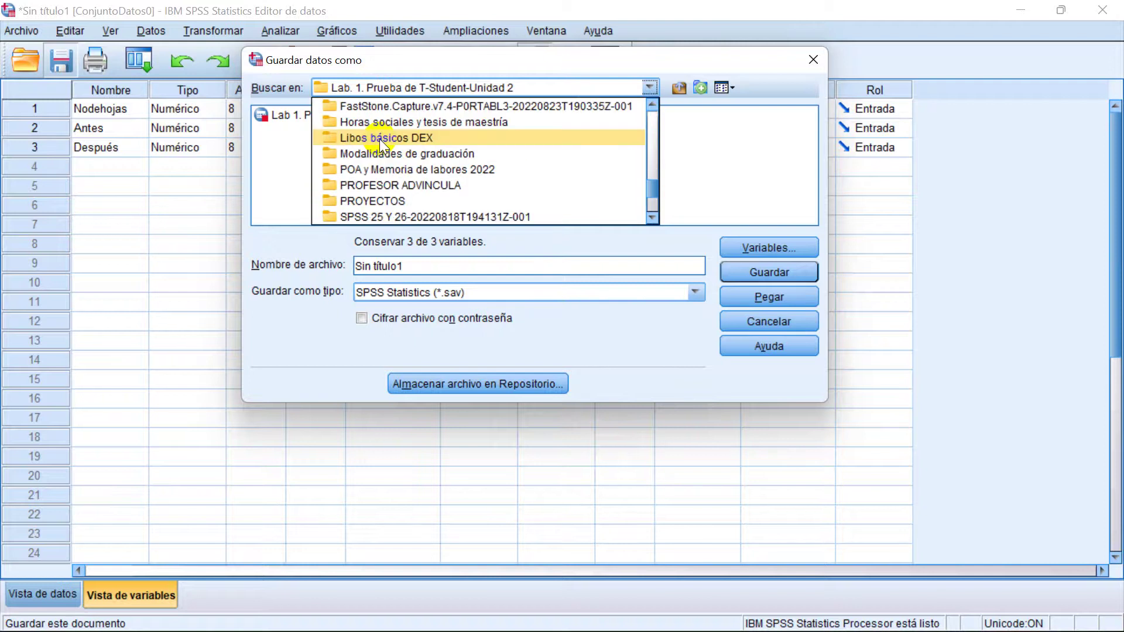
pyautogui.scroll(1, 380, 138)
pyautogui.click(422, 138)
pyautogui.doubleClick(421, 131)
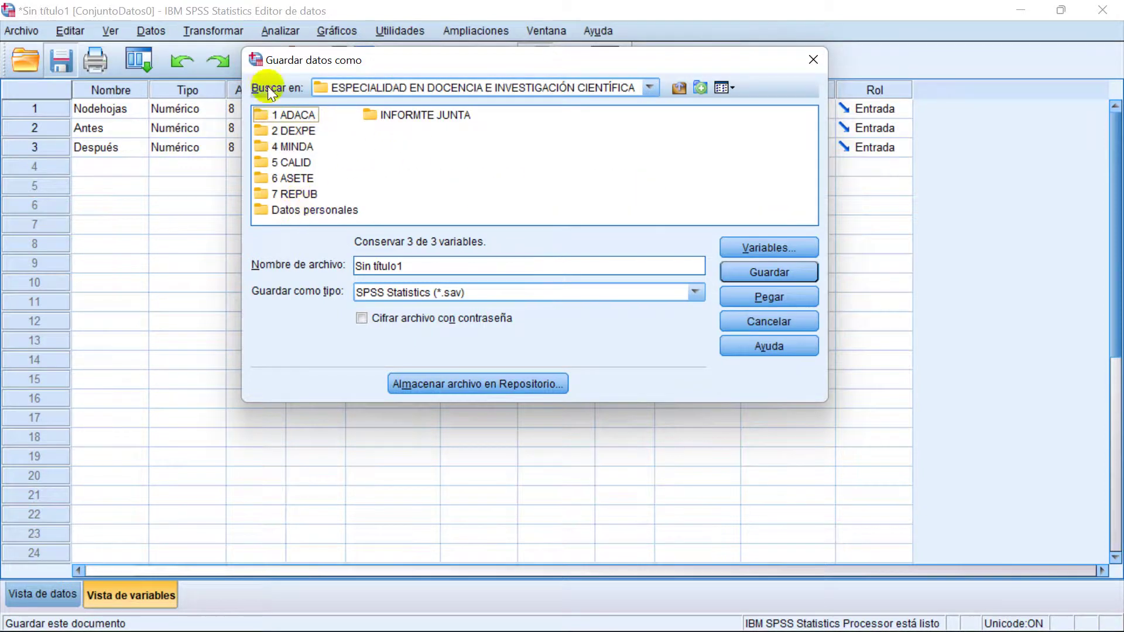
pyautogui.click(645, 85)
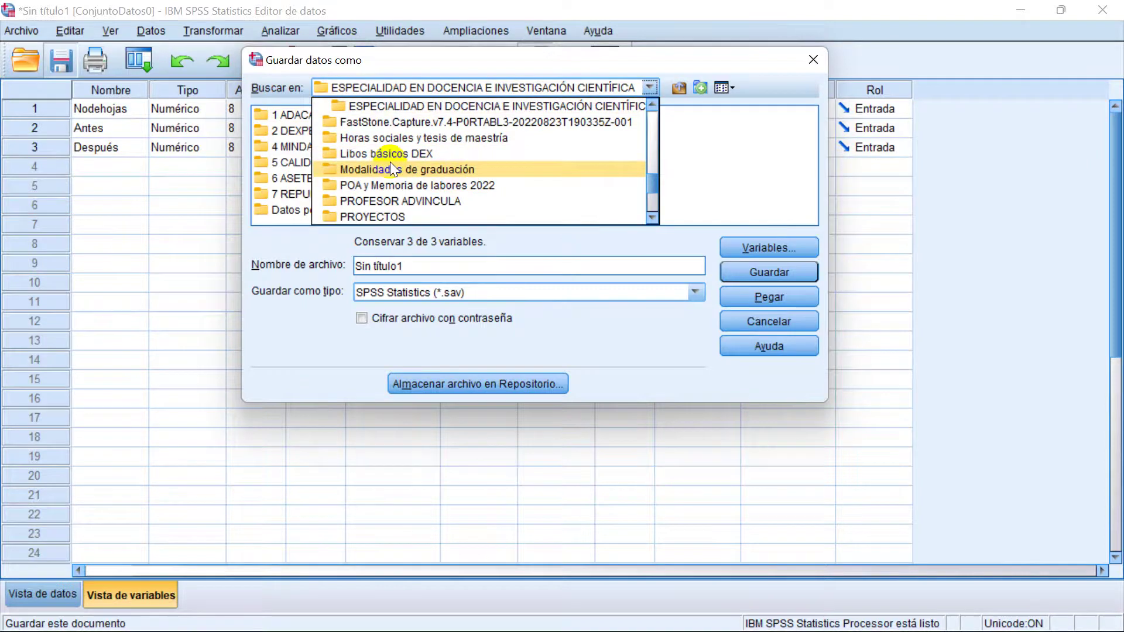
pyautogui.scroll(-3, 388, 164)
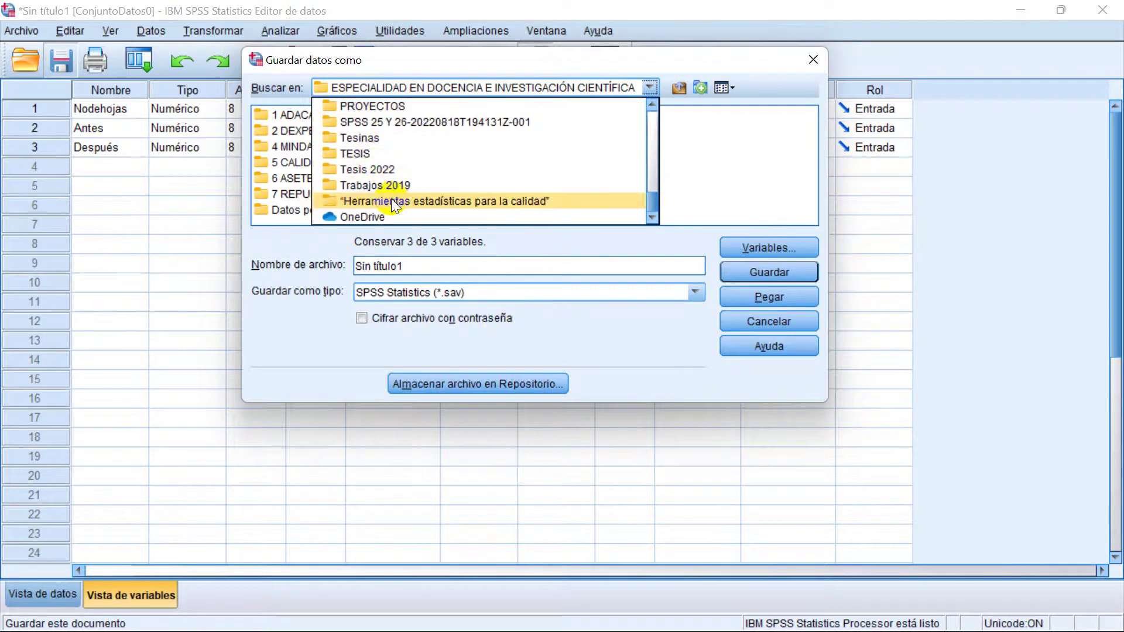
pyautogui.scroll(3, 391, 199)
pyautogui.scroll(2, 391, 197)
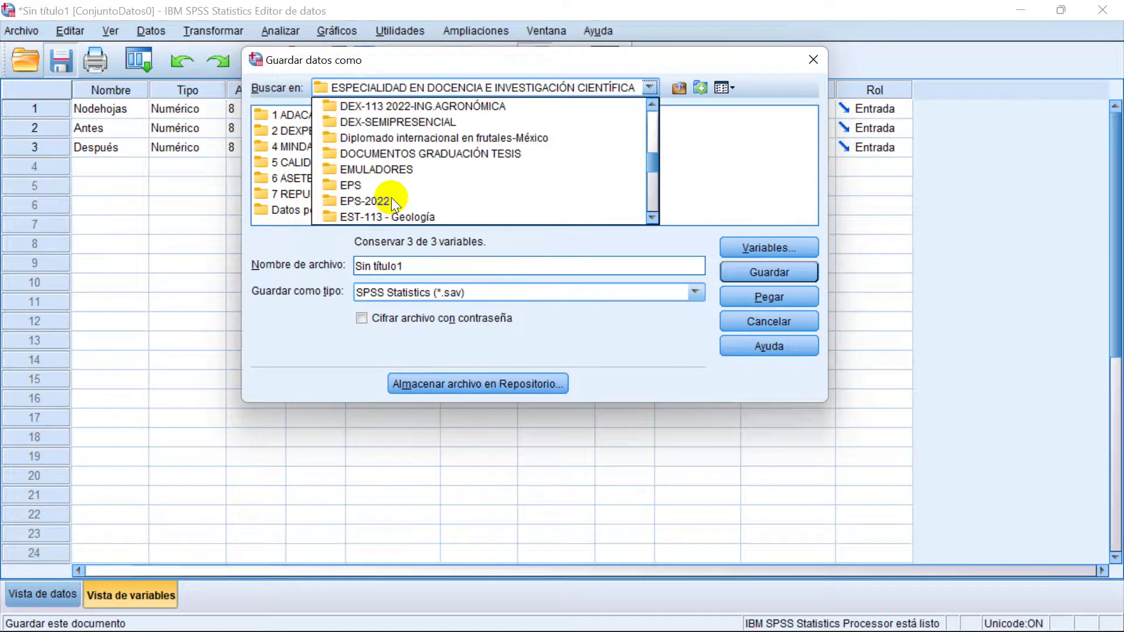
pyautogui.click(403, 214)
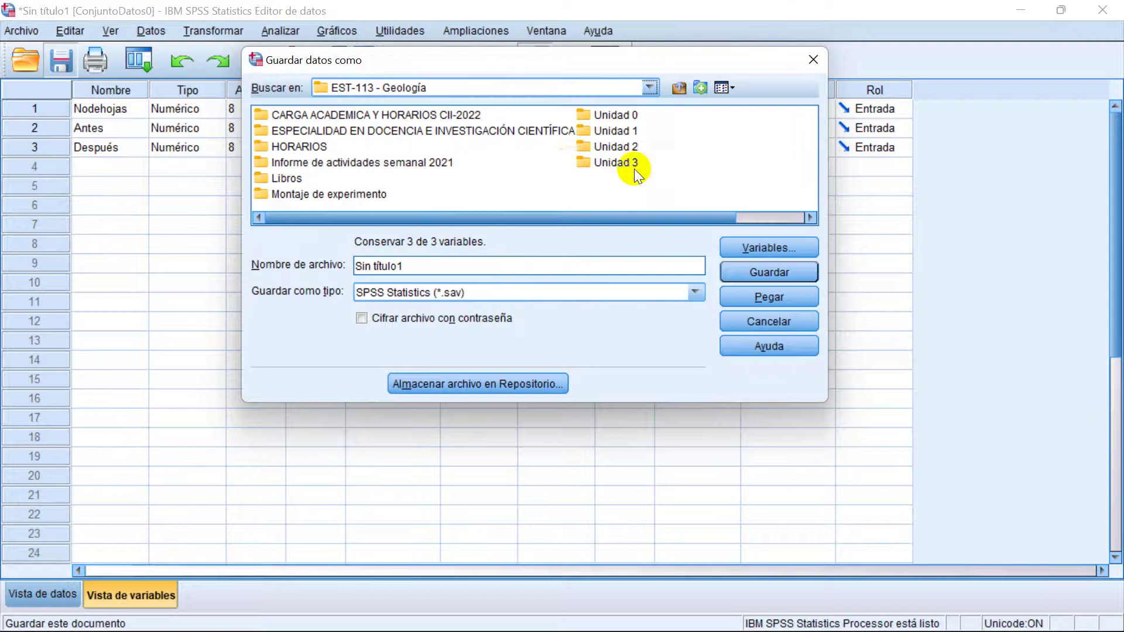
# - Save the dataset in the "Unidad 2" folder under the file name "Lab 1. Caso 2-T-Student"
pyautogui.click(607, 146)
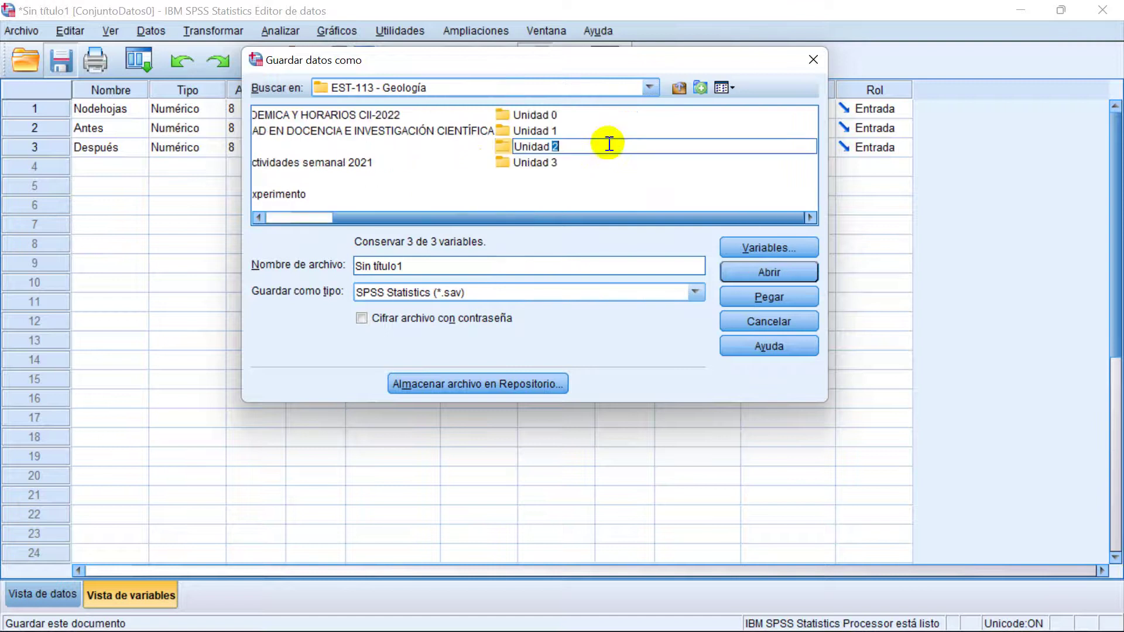
pyautogui.click(555, 183)
pyautogui.click(543, 147)
pyautogui.doubleClick(503, 145)
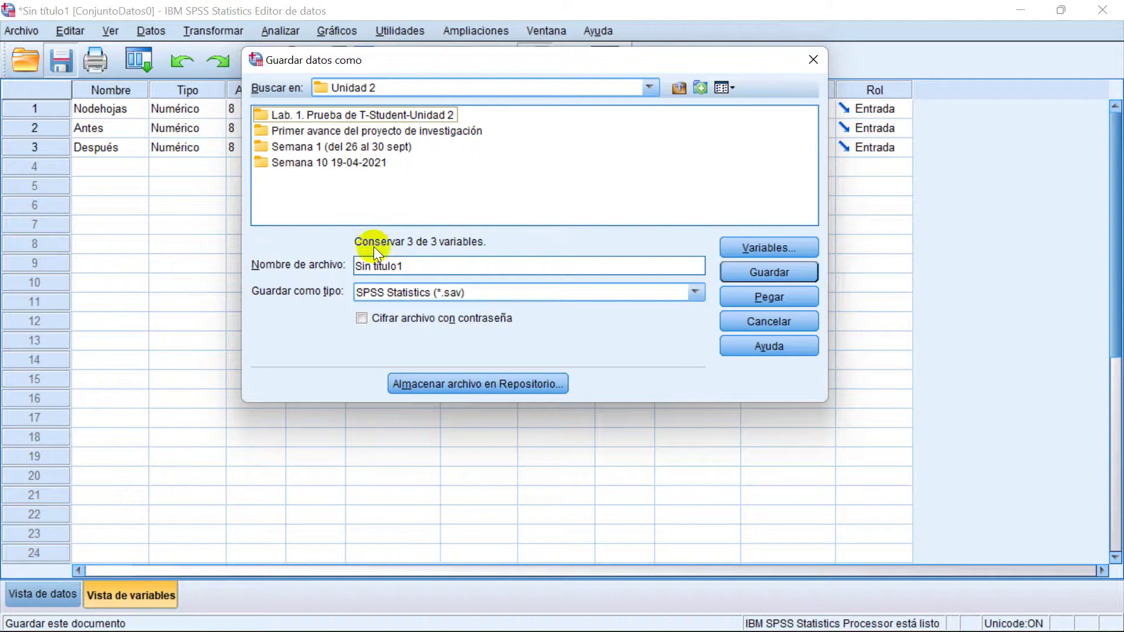
pyautogui.moveTo(410, 265); pyautogui.dragTo(345, 265)
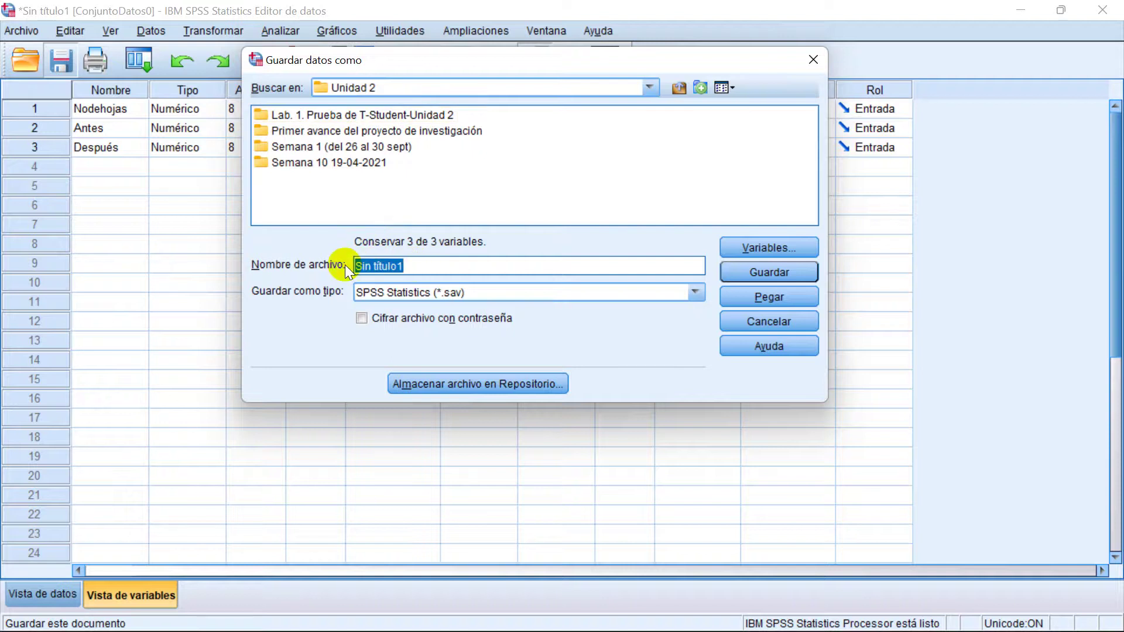
pyautogui.write('Lab 1. Caso 2')
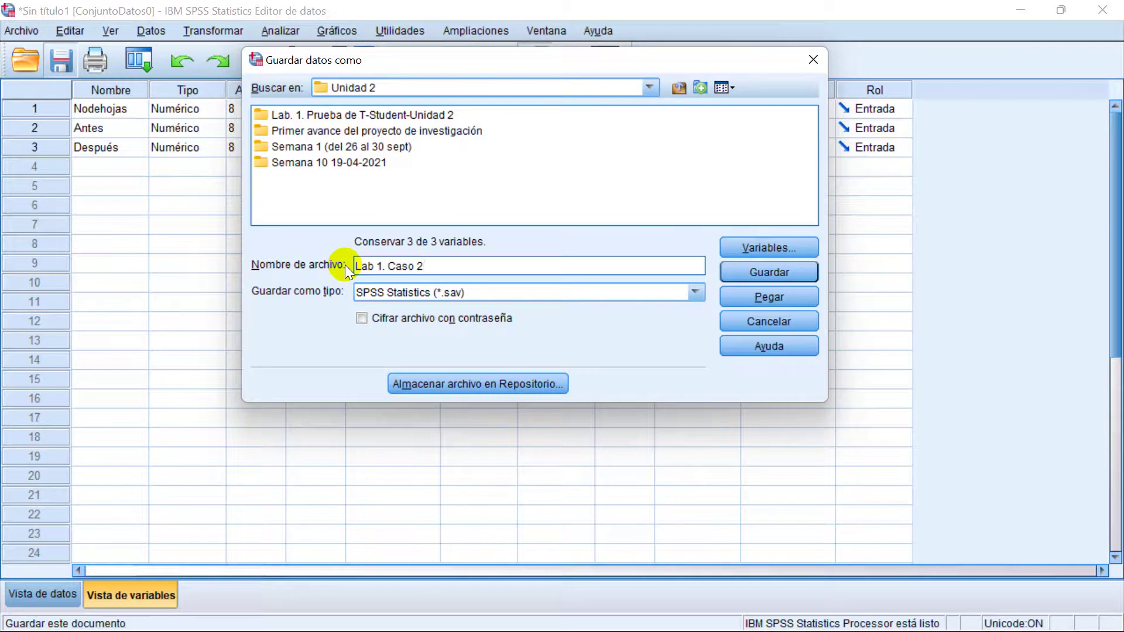
pyautogui.write('-T-s')
pyautogui.press('BackSpace')
pyautogui.write('Student')
pyautogui.click(771, 273)
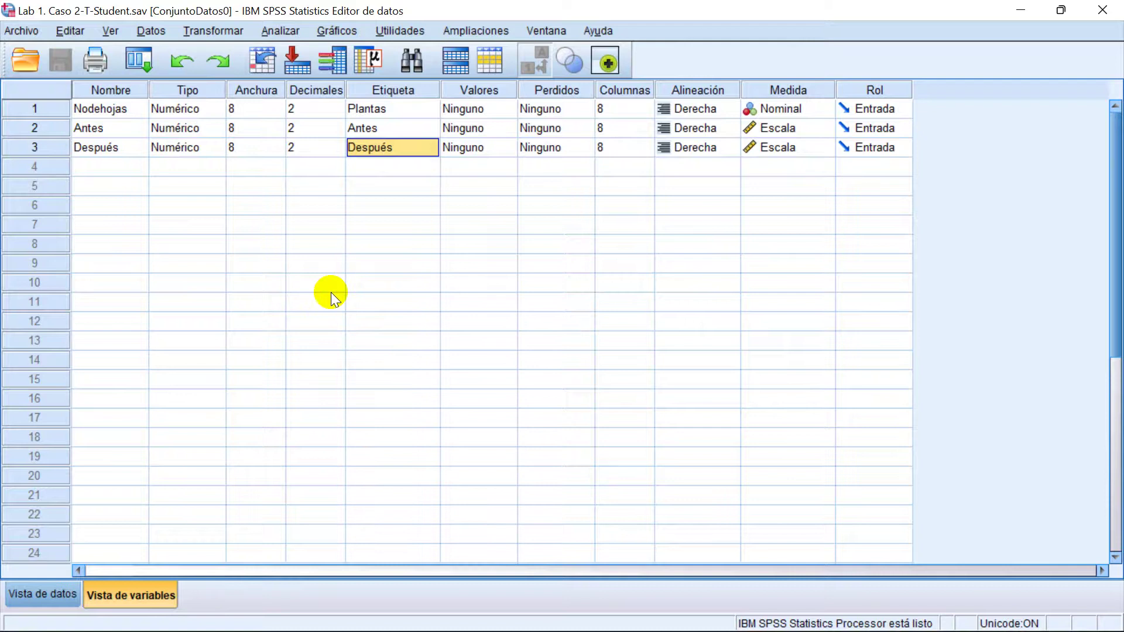
# - Paste a screenshot of the SPSS variable view under item 6 of the Laboratorio 1 Word document and shrink it slightly
pyautogui.click(682, 611)
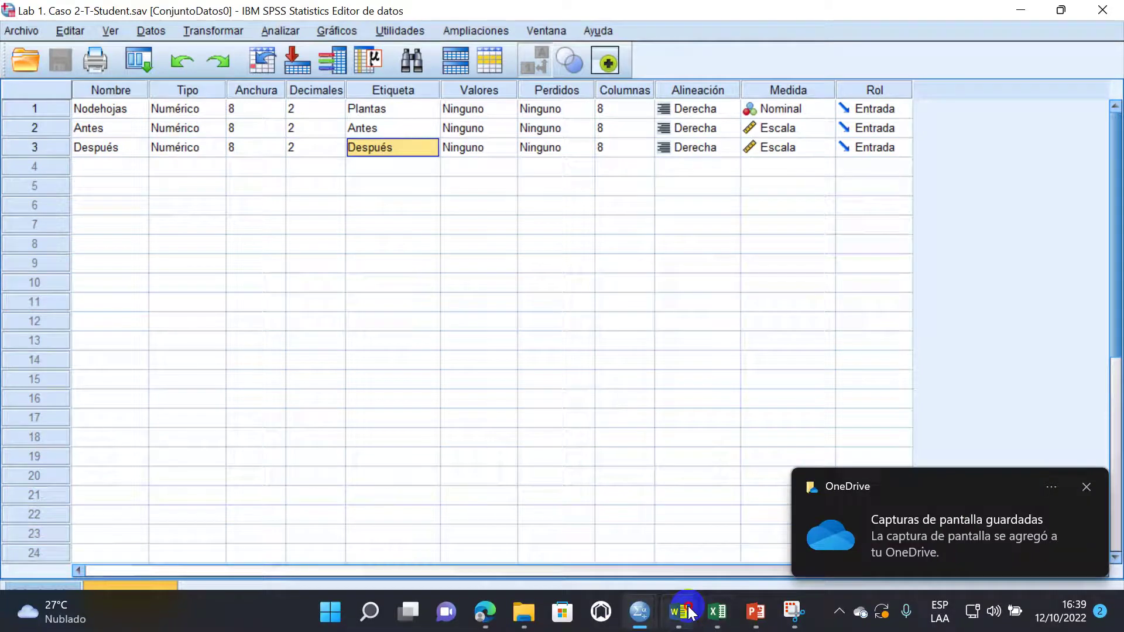
pyautogui.hotkey('ctrl', 'v')
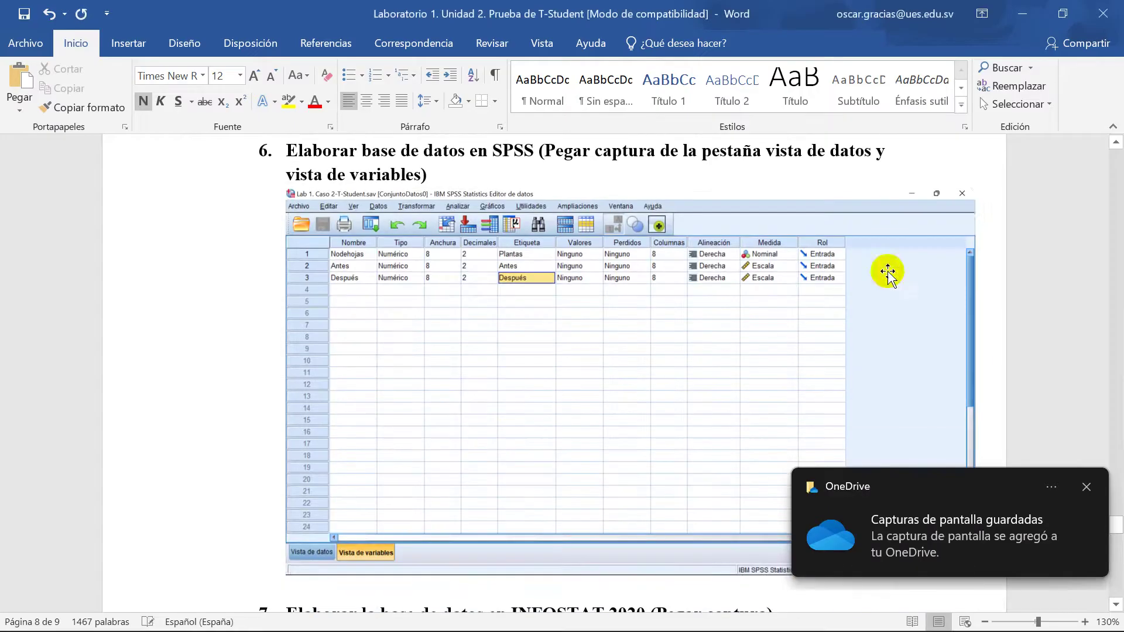
pyautogui.click(890, 266)
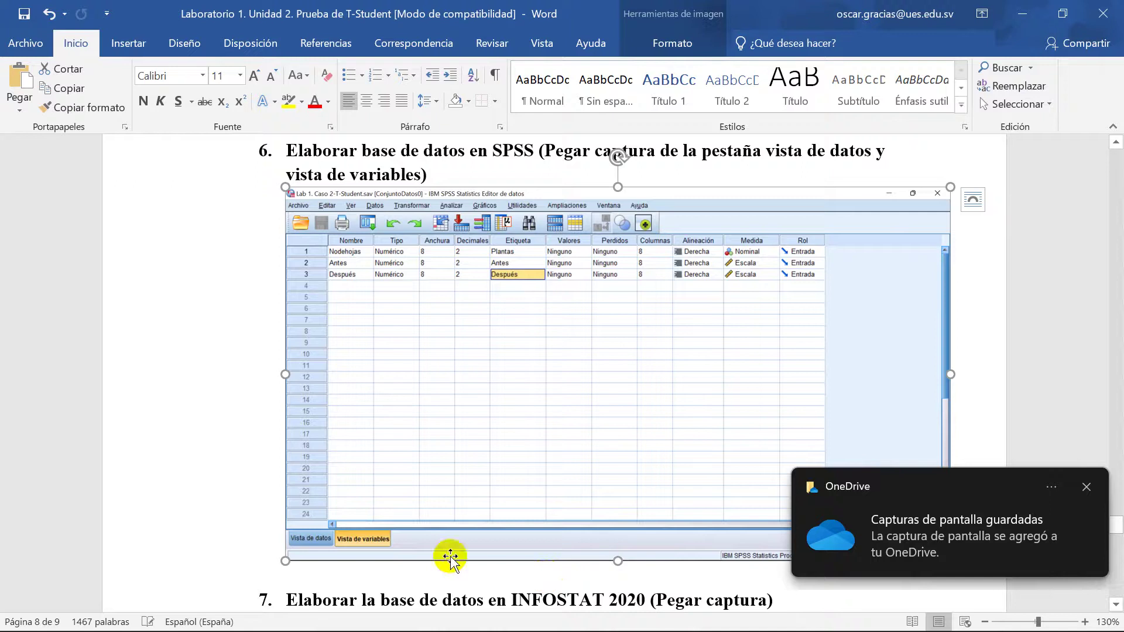
# - Place the insertion point below the variable view image, then switch to SPSS and take a screenshot of the data view
pyautogui.scroll(-2, 428, 539)
pyautogui.click(398, 521)
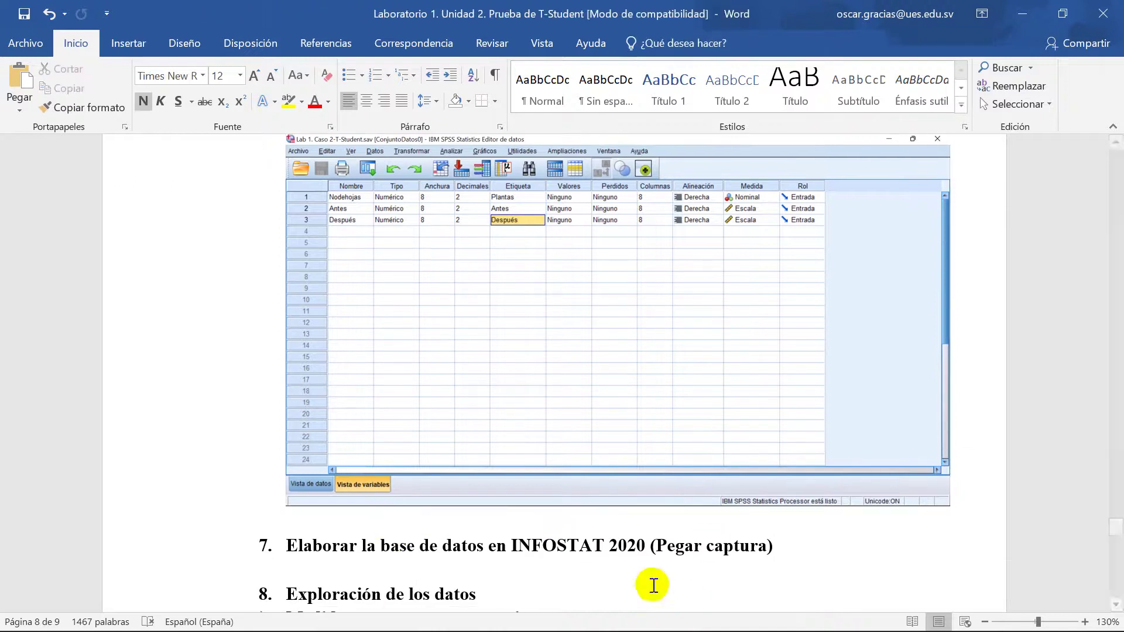
pyautogui.moveTo(634, 616)
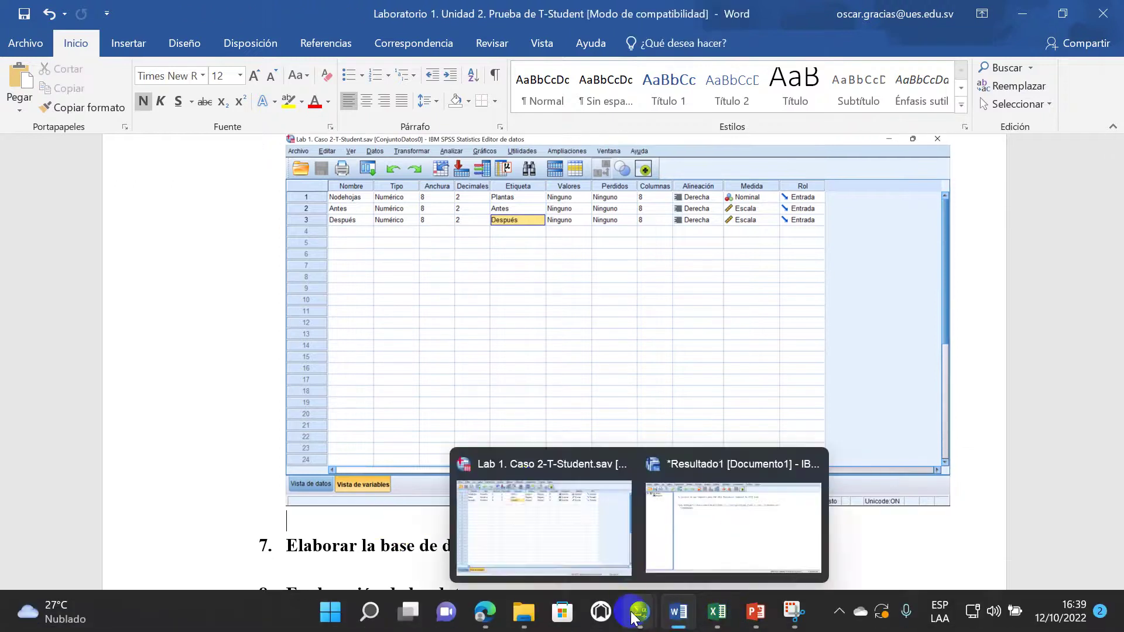
pyautogui.click(521, 481)
pyautogui.click(48, 593)
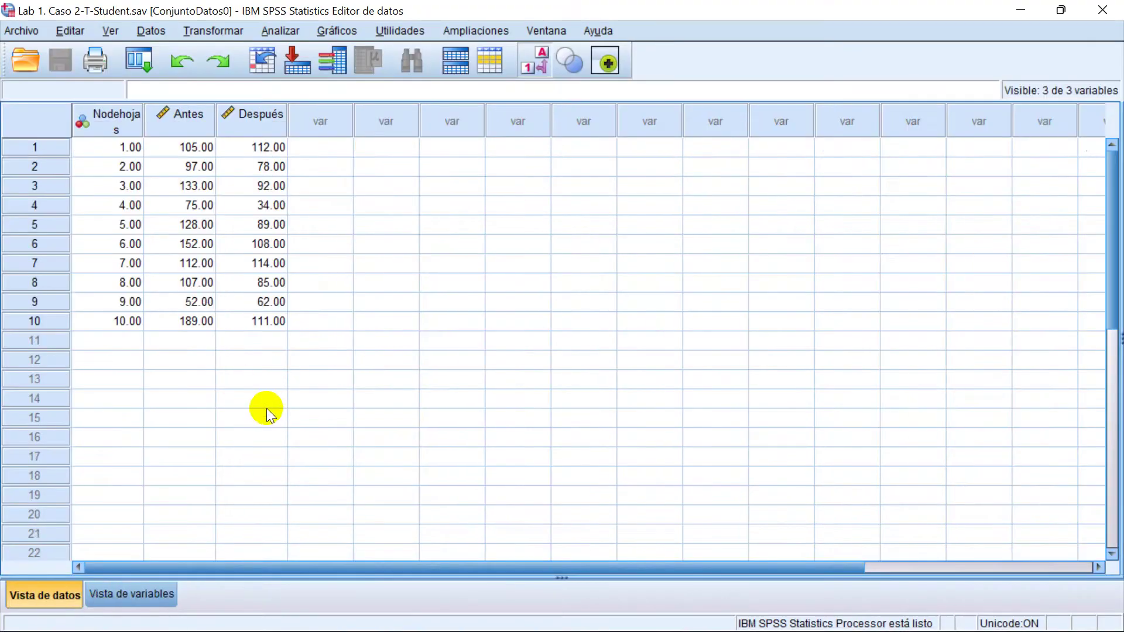
pyautogui.press('Print')
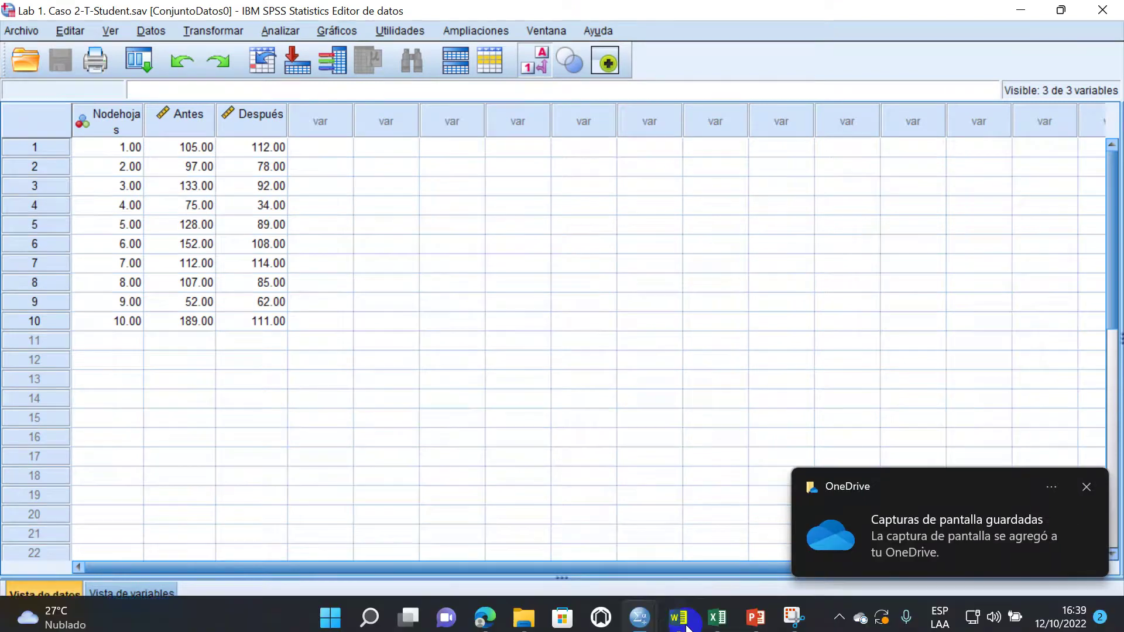
# - Switch to Word, paste the data view screenshot below the variable view image and shrink it slightly
pyautogui.click(678, 611)
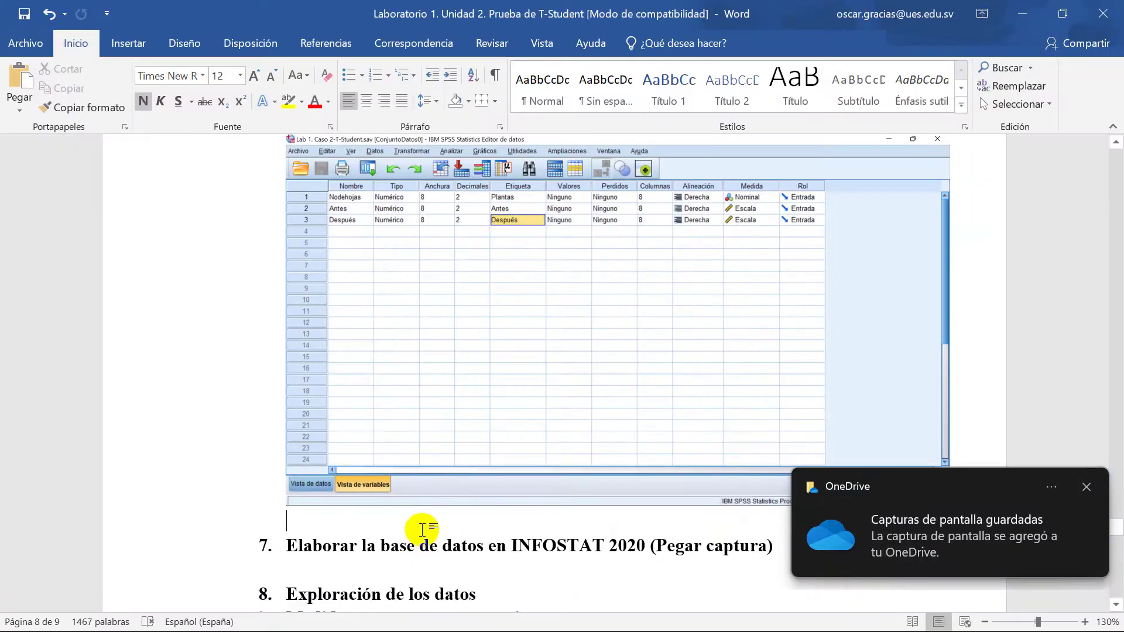
pyautogui.hotkey('ctrl', 'v')
pyautogui.click(949, 261)
pyautogui.moveTo(973, 188); pyautogui.dragTo(924, 222)
pyautogui.click(956, 211)
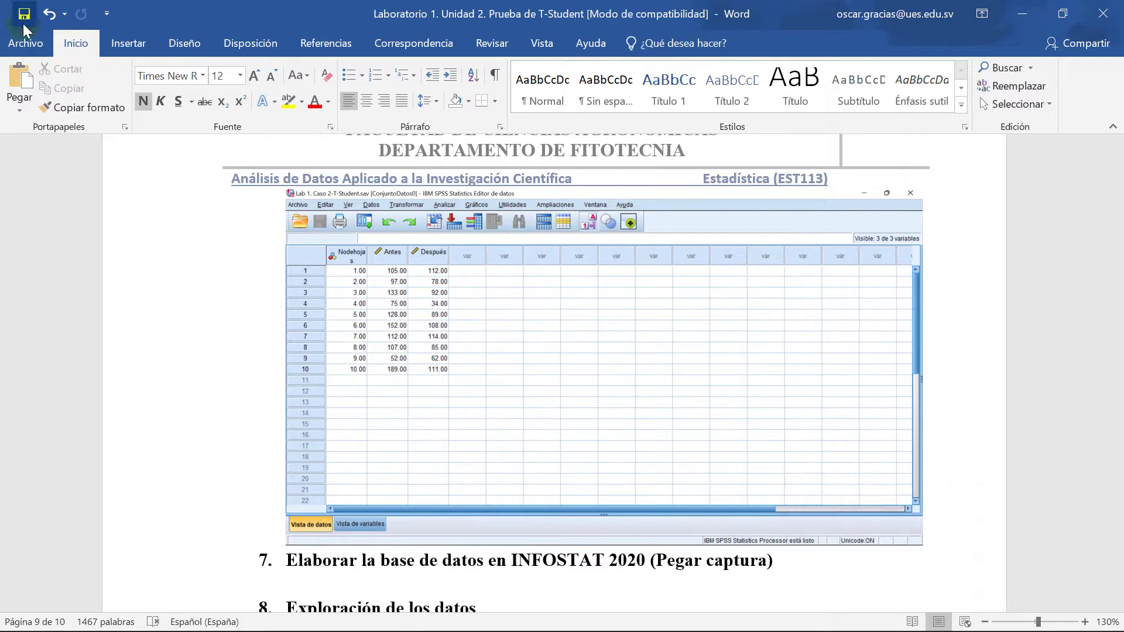
# - Place the insertion point under item 7, launch InfoStat and create a new table
pyautogui.scroll(-3, 328, 422)
pyautogui.click(347, 349)
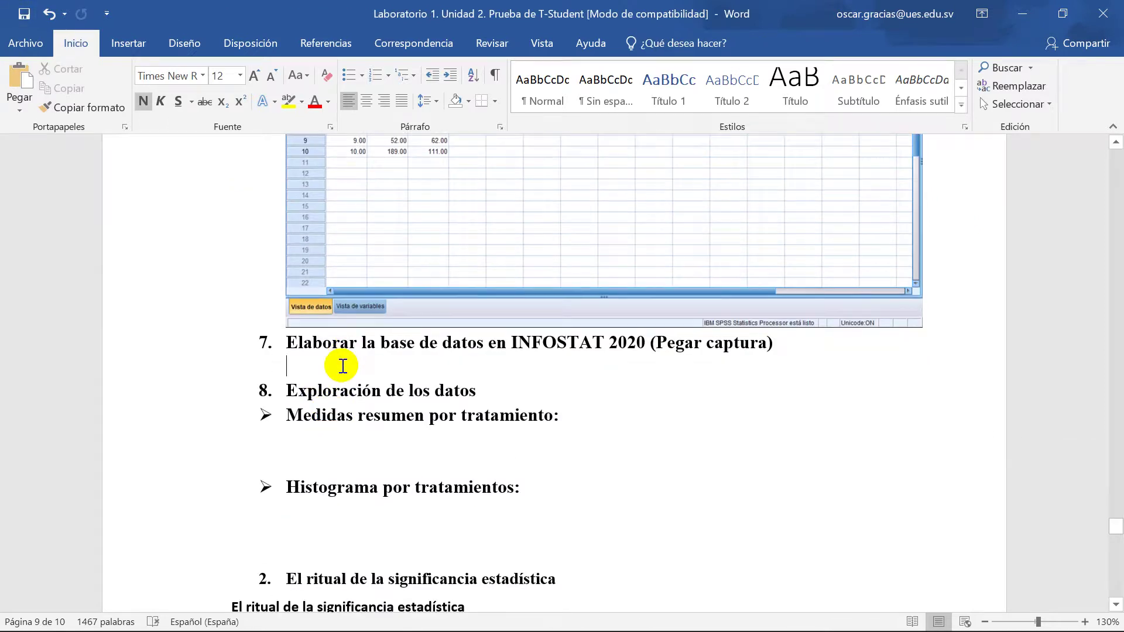
pyautogui.moveTo(538, 594)
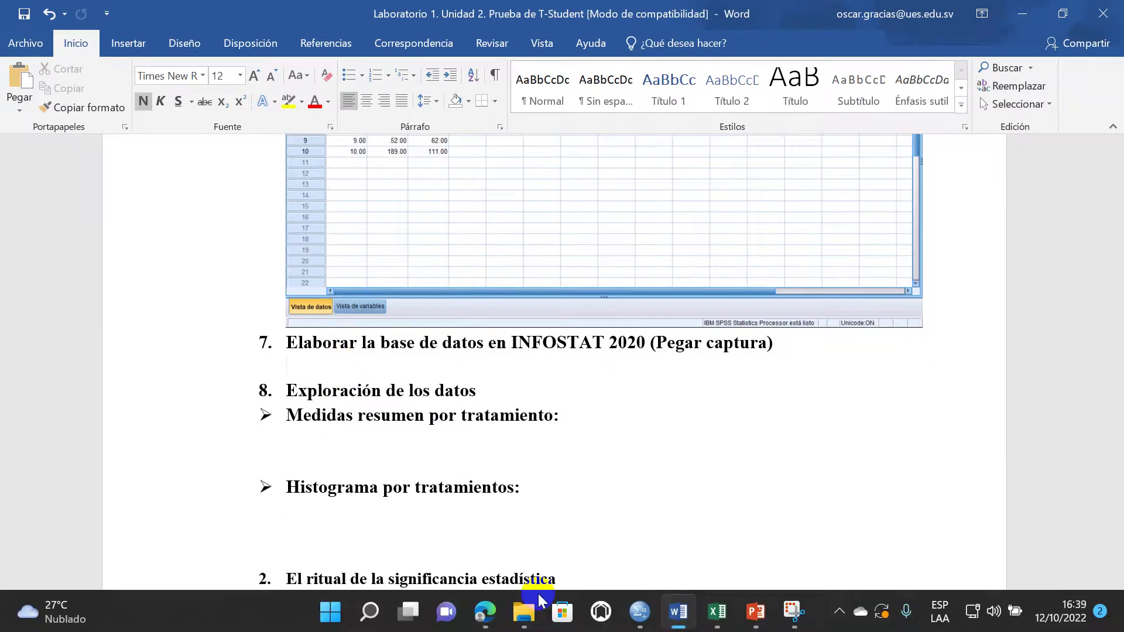
pyautogui.click(368, 612)
pyautogui.click(317, 333)
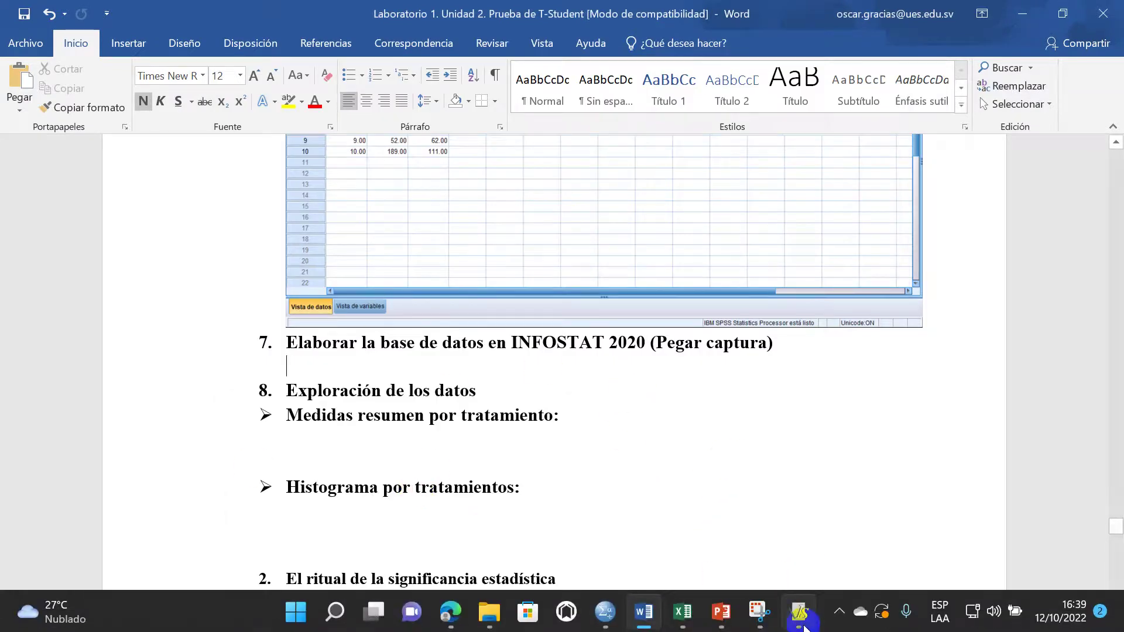
pyautogui.click(800, 612)
pyautogui.click(32, 31)
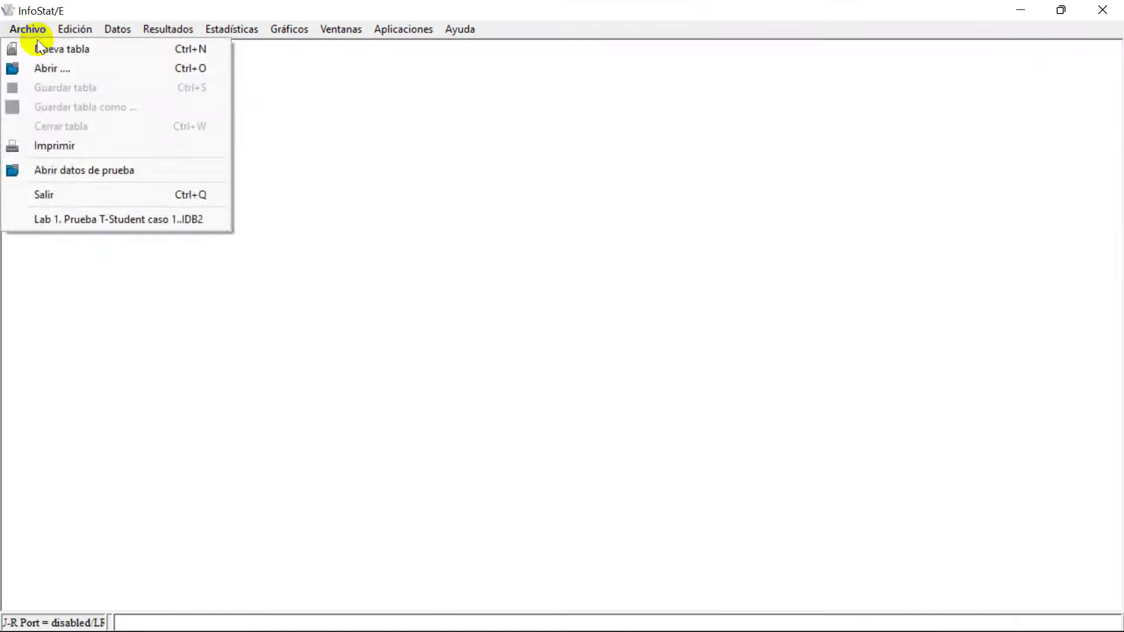
pyautogui.click(39, 47)
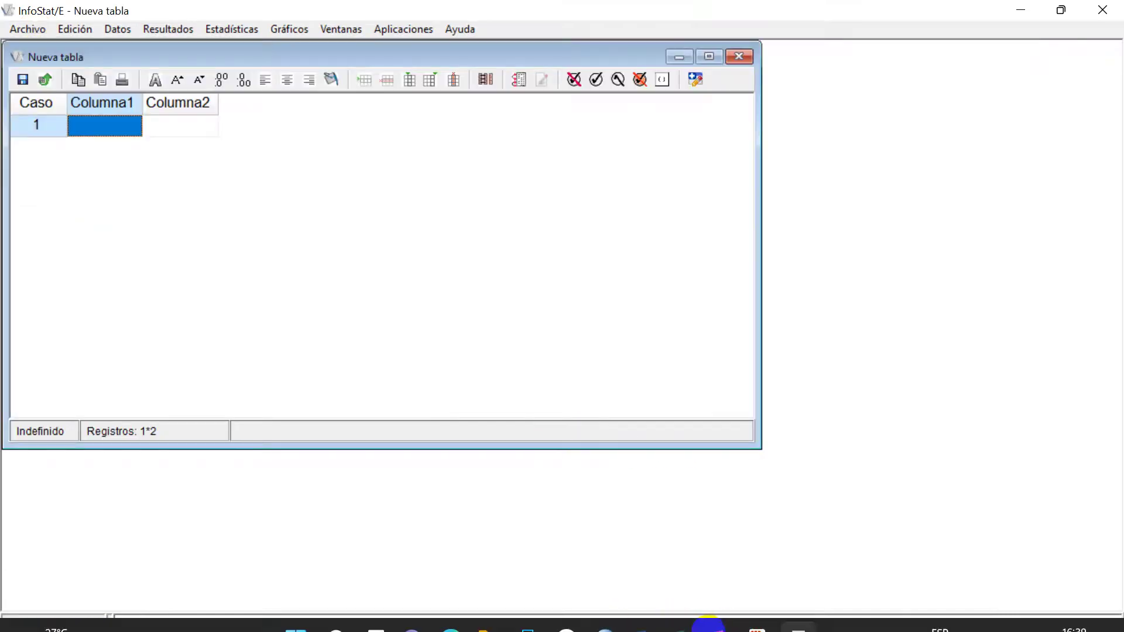
# - Paste the No de hojas, Antes and Después data from Excel's Hoja4 into the InfoStat table, including column names, and maximize the table window
pyautogui.click(674, 609)
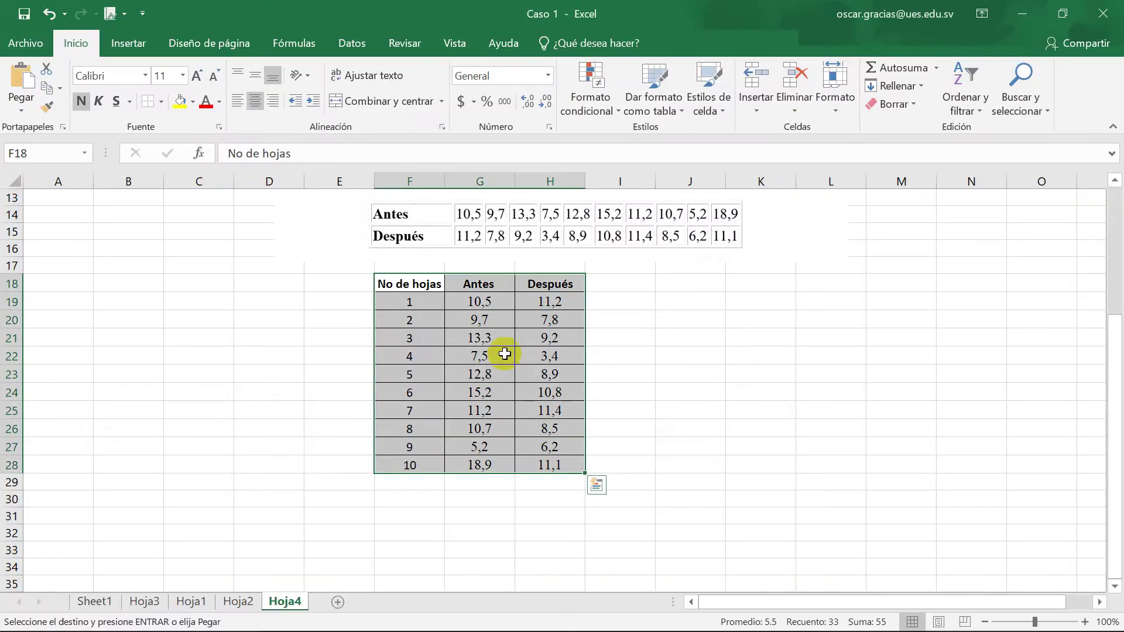
pyautogui.click(800, 613)
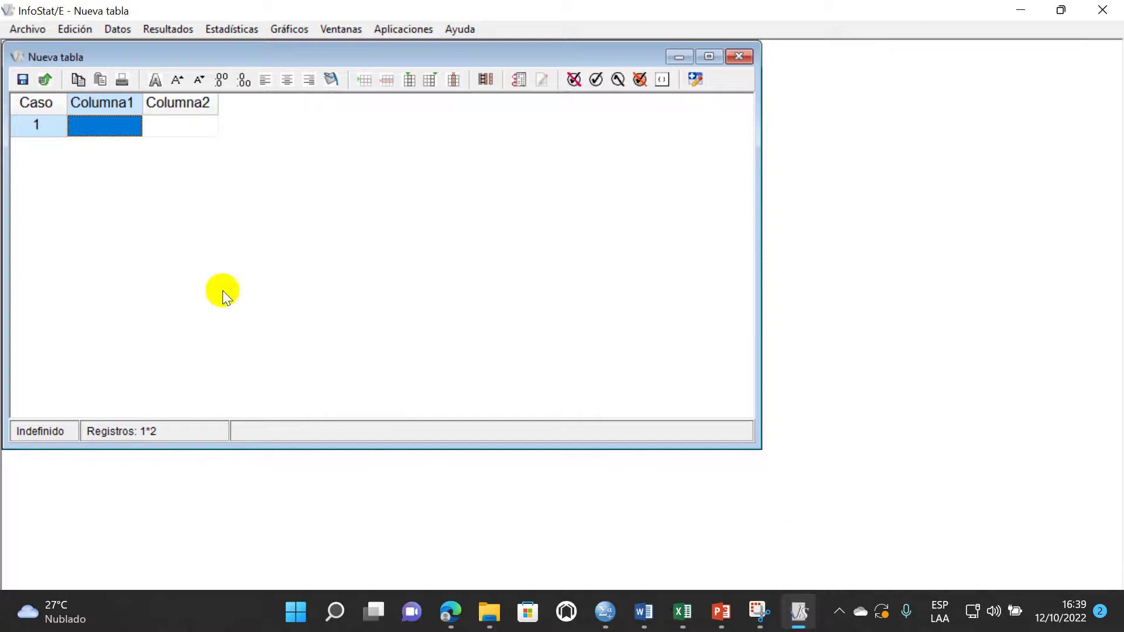
pyautogui.click(117, 124)
pyautogui.rightClick(117, 124)
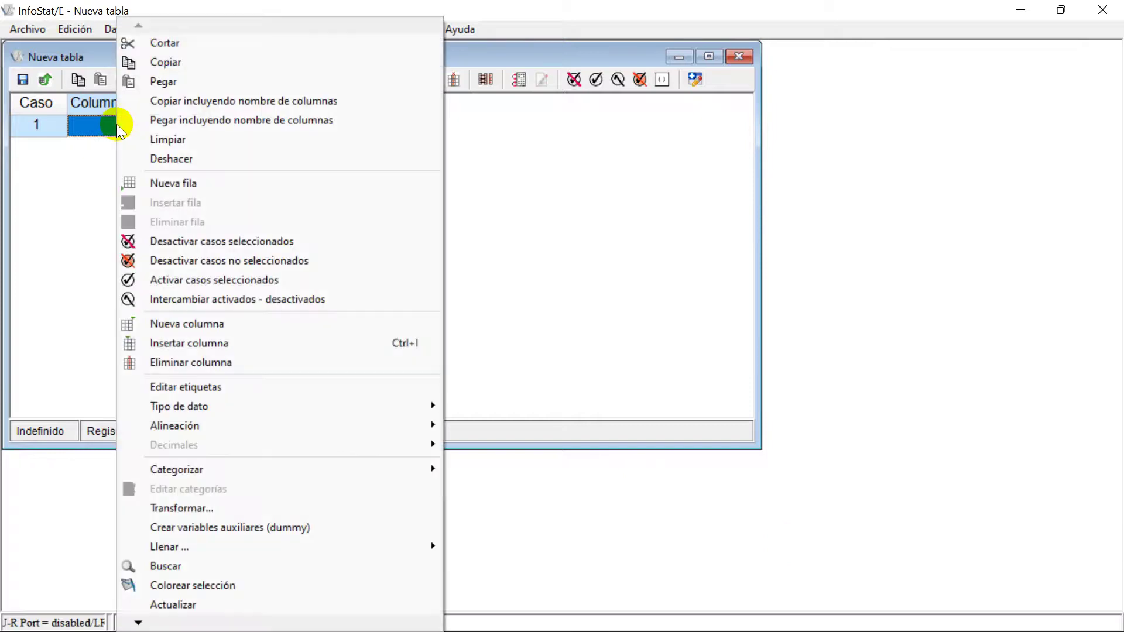
pyautogui.click(230, 121)
pyautogui.click(709, 56)
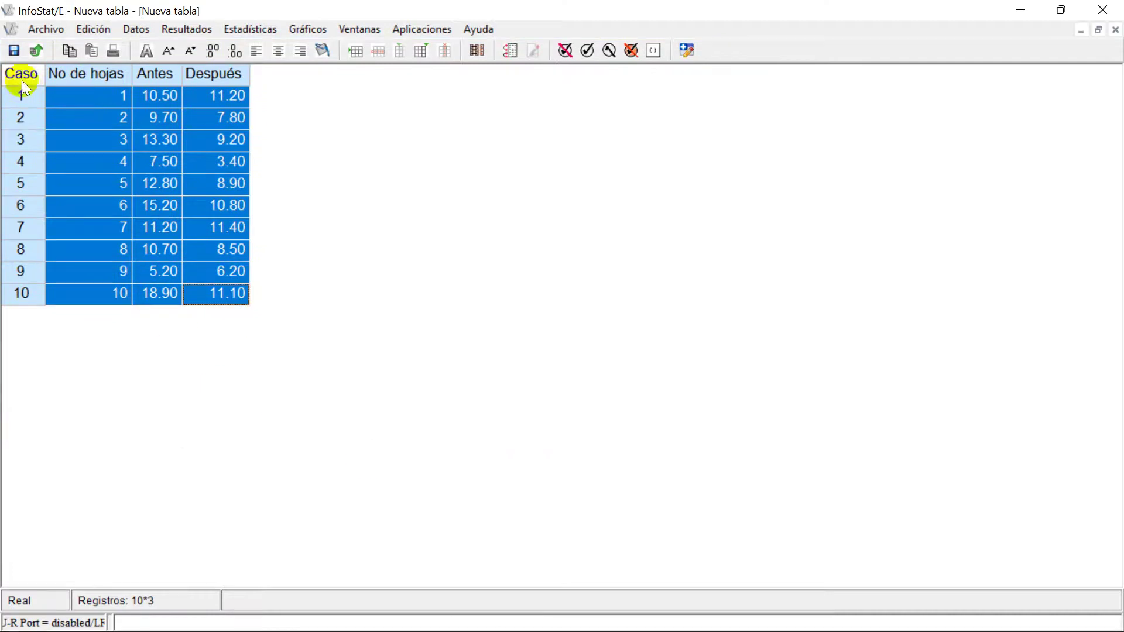
# - Save the InfoStat table as "Lab 1. Prueba T-Student caso 2" in the "Lab. 1. Prueba de T-Student-Unidad 2" folder
pyautogui.click(17, 51)
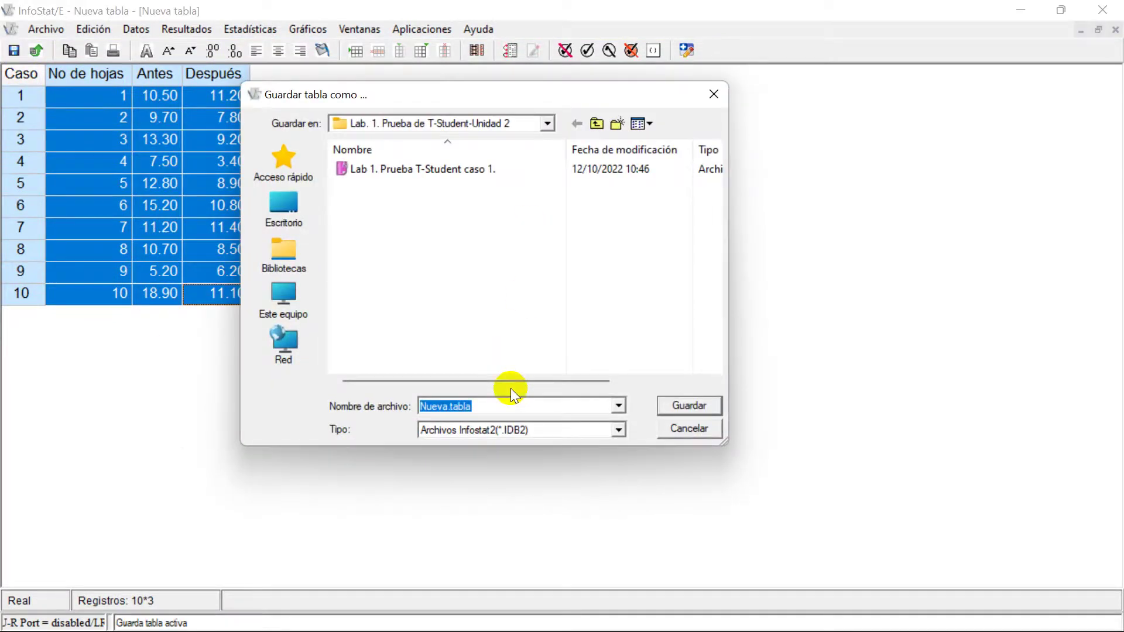
pyautogui.write('La')
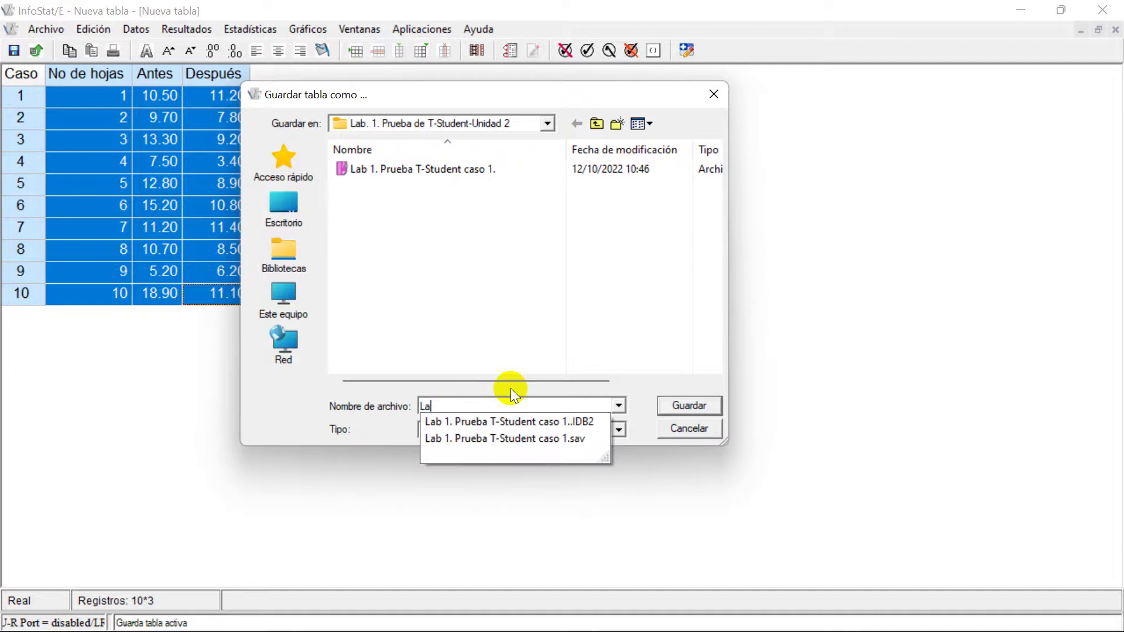
pyautogui.write('b 1. P')
pyautogui.press('BackSpace')
pyautogui.write('C')
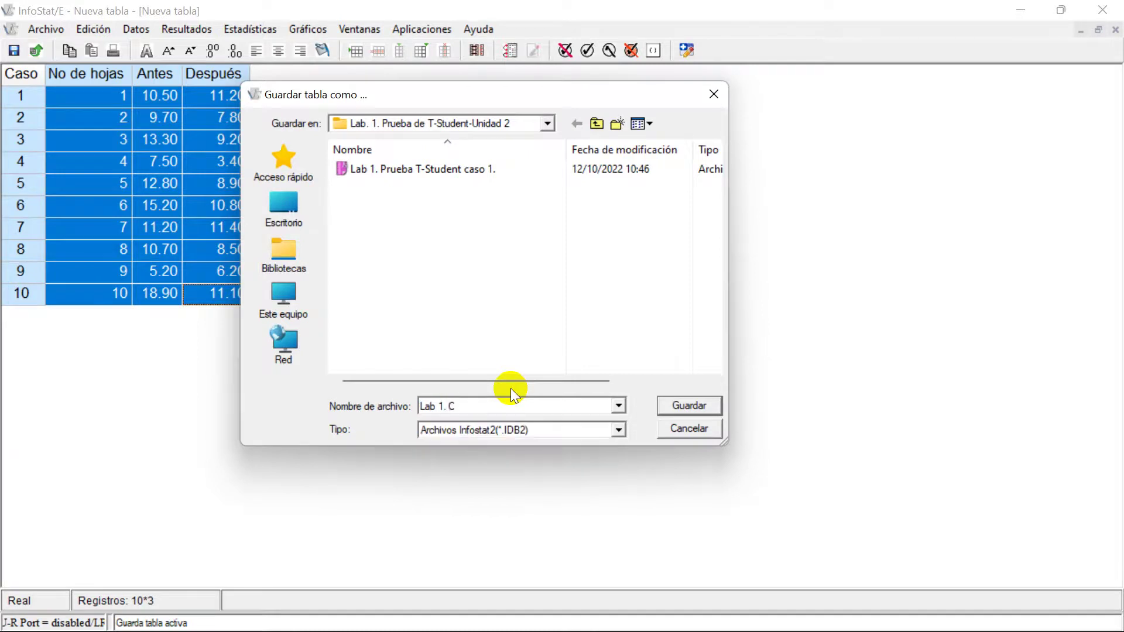
pyautogui.press('BackSpace')
pyautogui.write('Prueba')
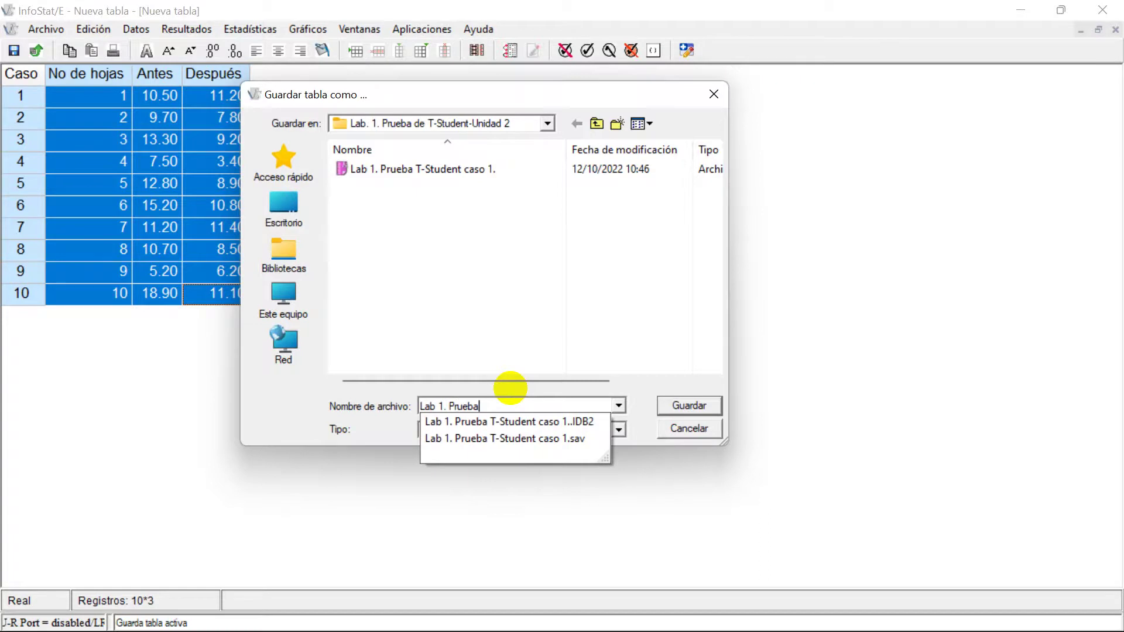
pyautogui.write(' T-')
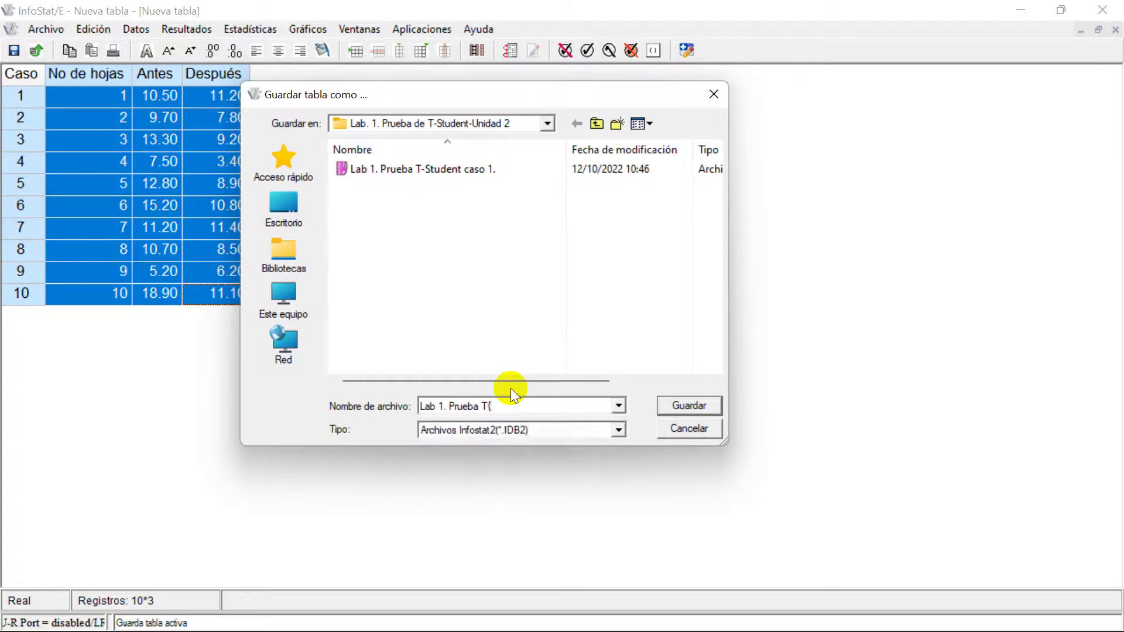
pyautogui.write('Stude')
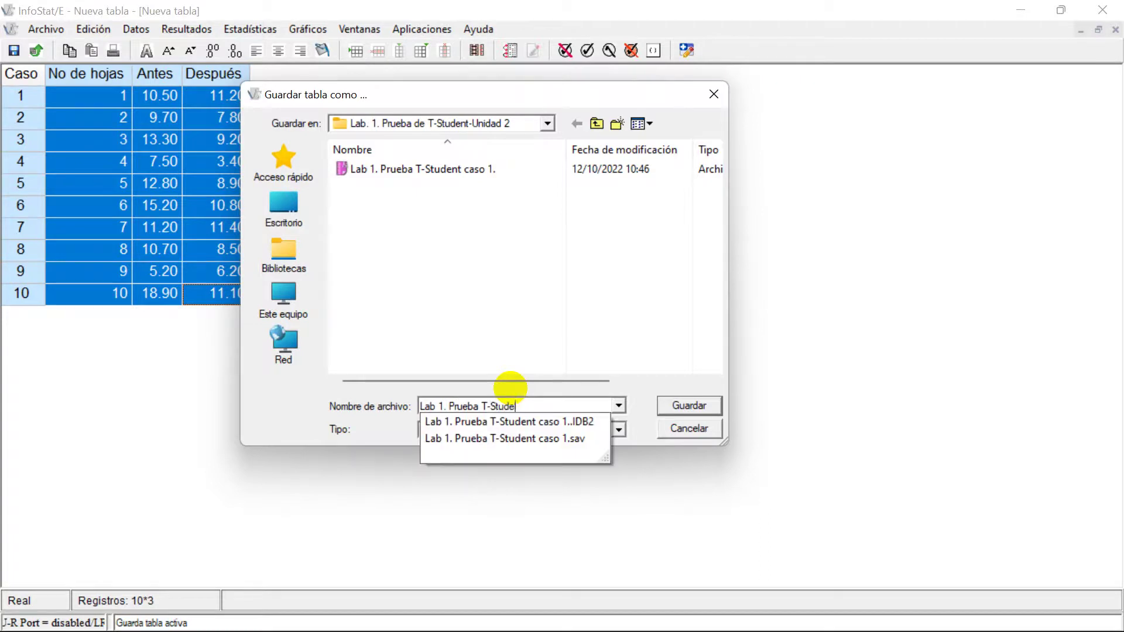
pyautogui.write('nt caso 2')
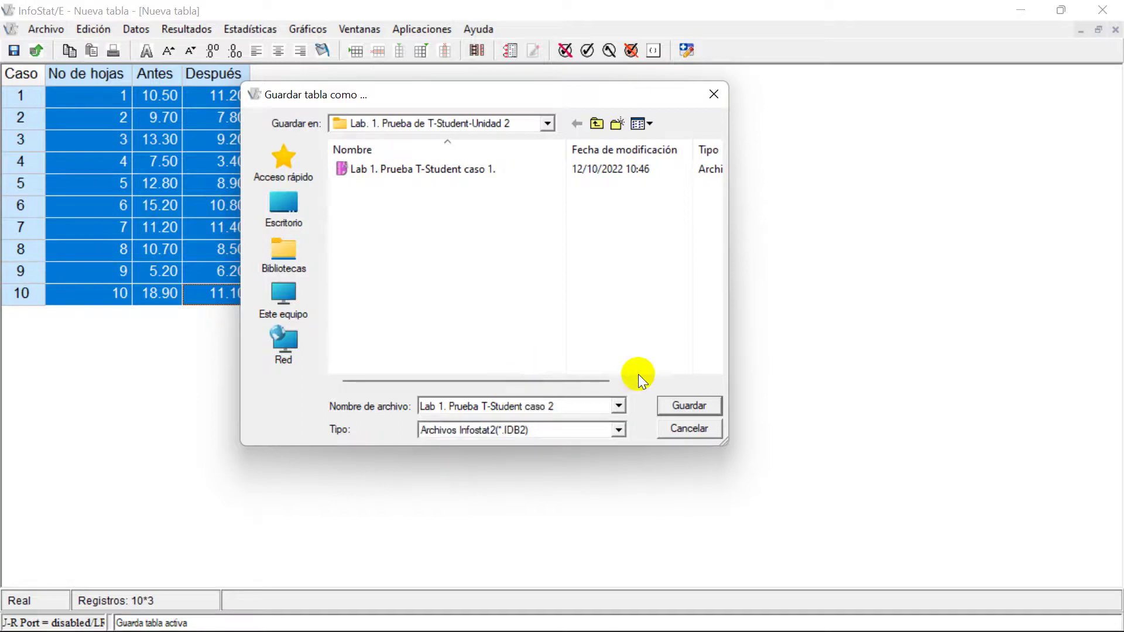
pyautogui.click(703, 410)
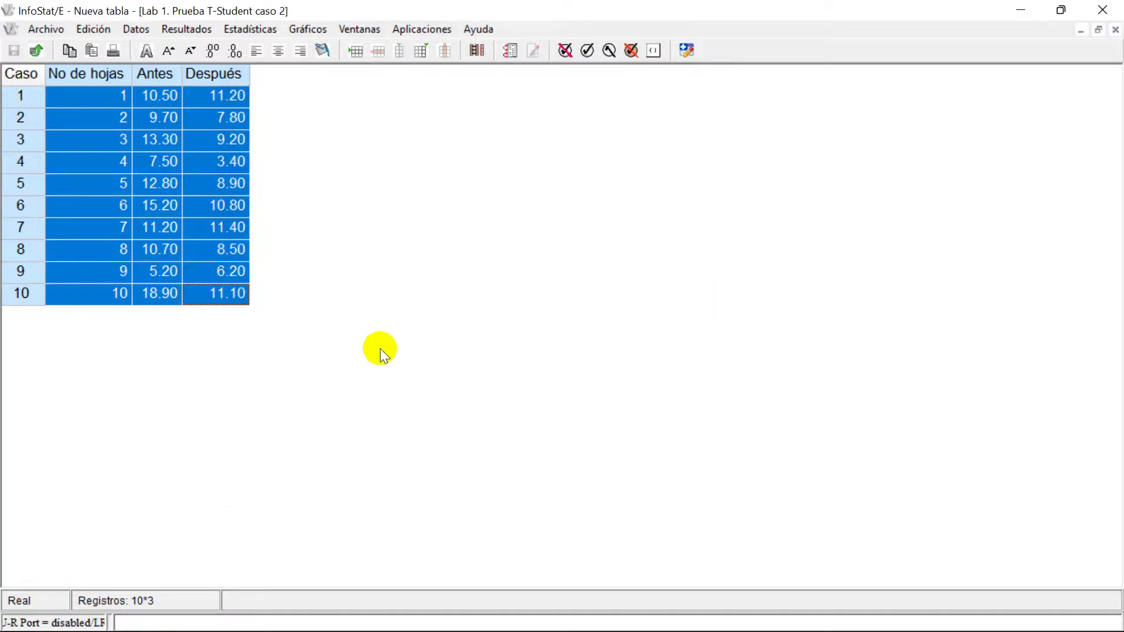
# - Take a screenshot of the InfoStat table, paste it under item 7 of the Word report and shrink it slightly
pyautogui.click(147, 296)
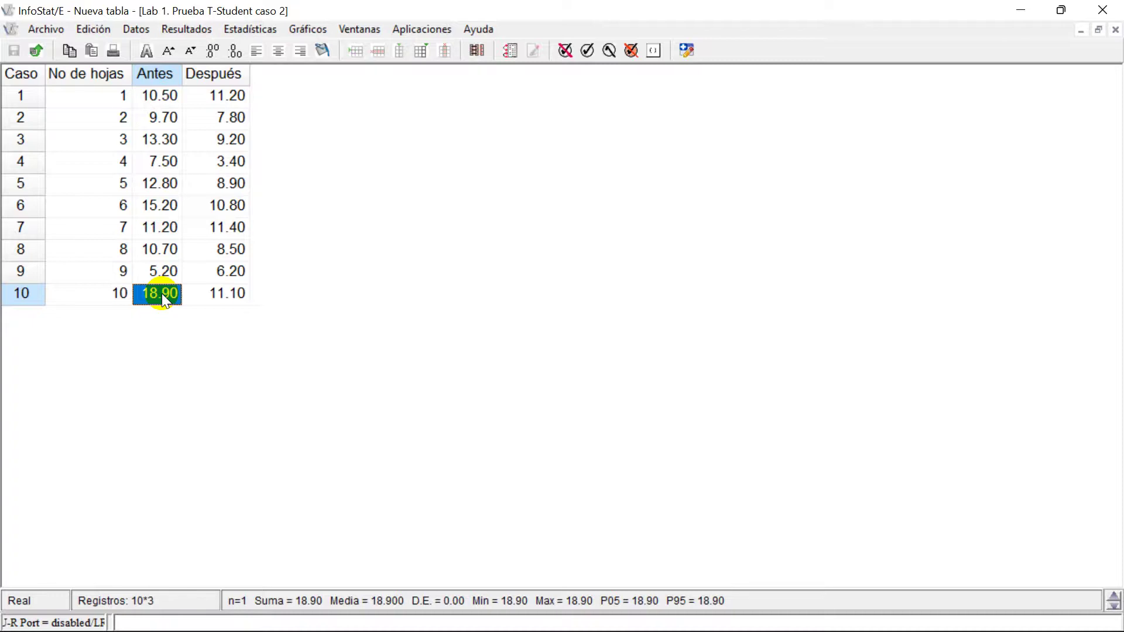
pyautogui.click(166, 97)
pyautogui.press('Print')
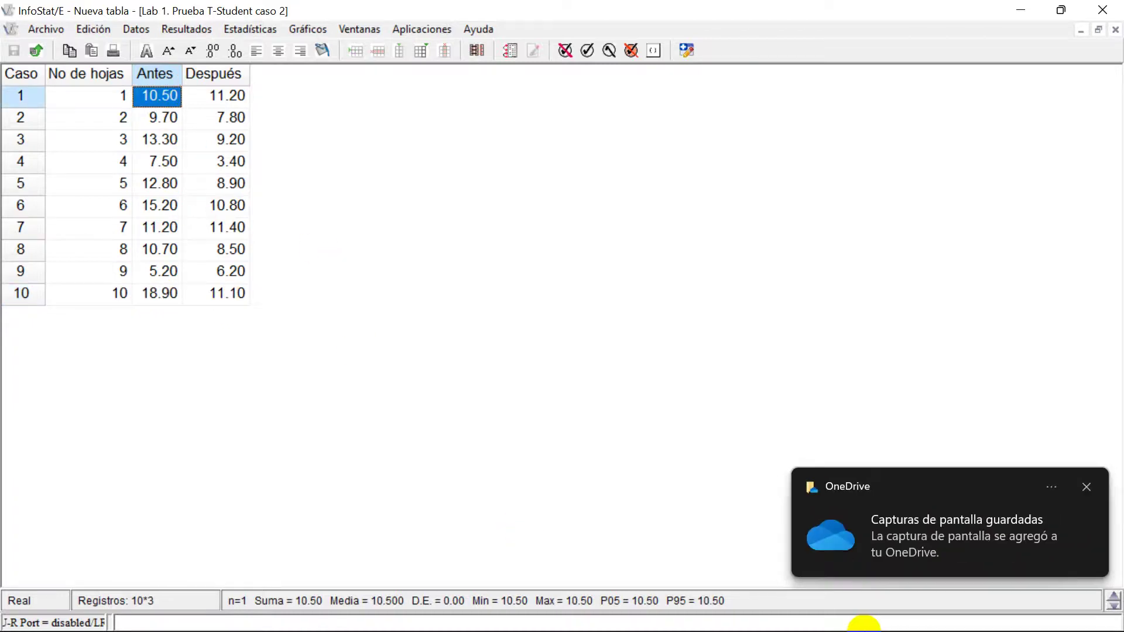
pyautogui.click(644, 612)
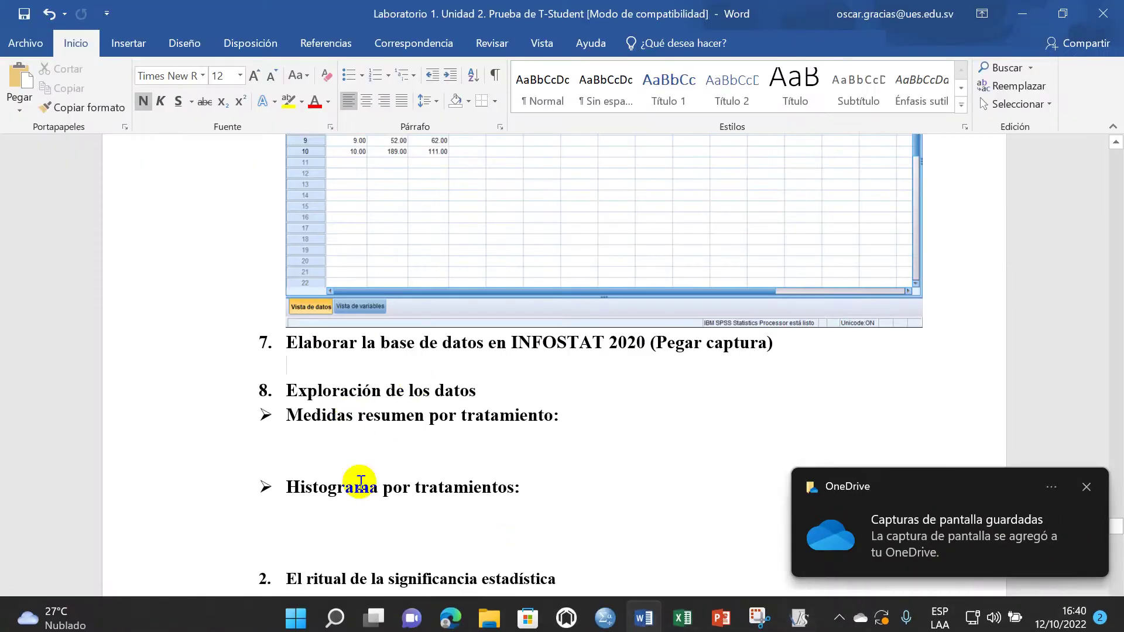
pyautogui.click(348, 369)
pyautogui.hotkey('ctrl', 'v')
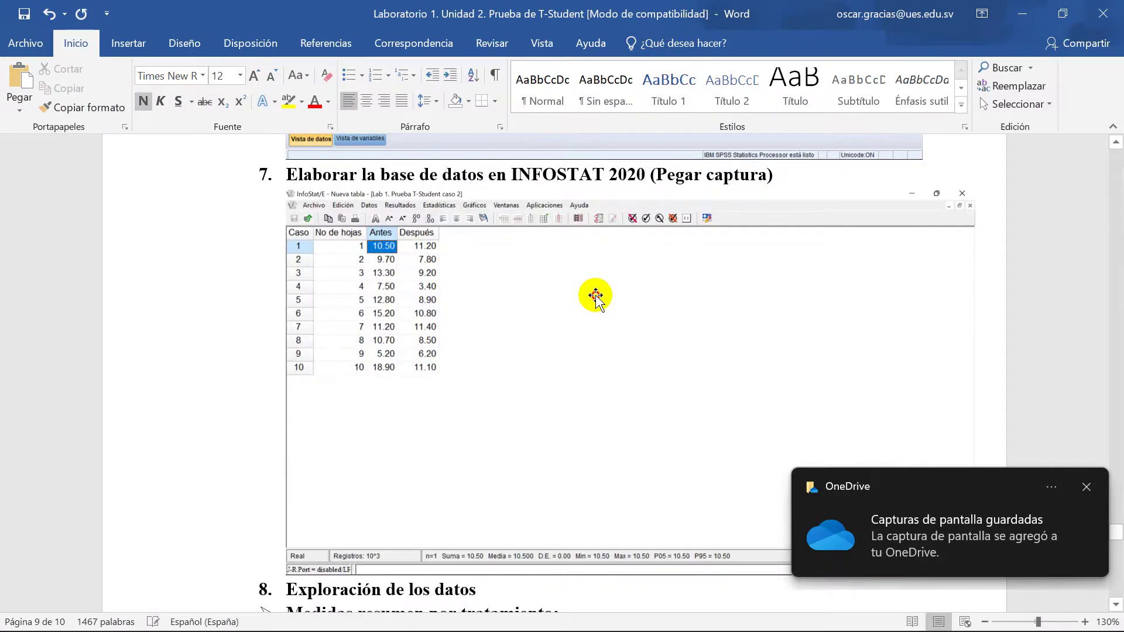
pyautogui.click(591, 296)
pyautogui.moveTo(976, 189); pyautogui.dragTo(917, 214)
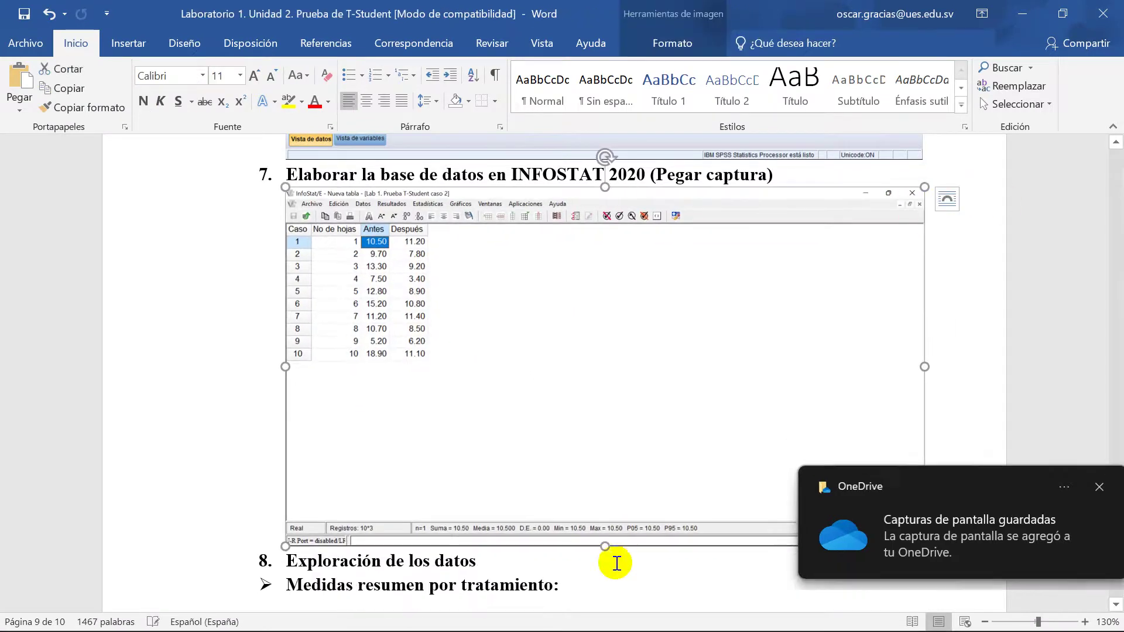
pyautogui.click(326, 532)
pyautogui.scroll(-3, 339, 455)
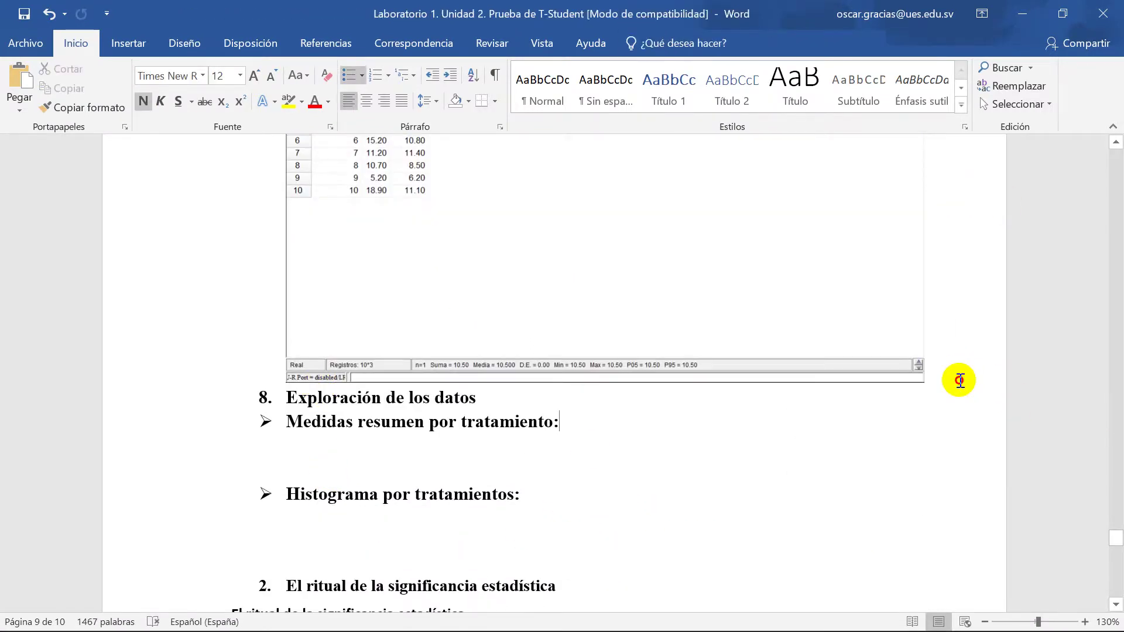
pyautogui.press('Return')
# - Renumber the "Elaborar matriz en Excel (pegar captura)" heading as 1
pyautogui.scroll(15, 316, 433)
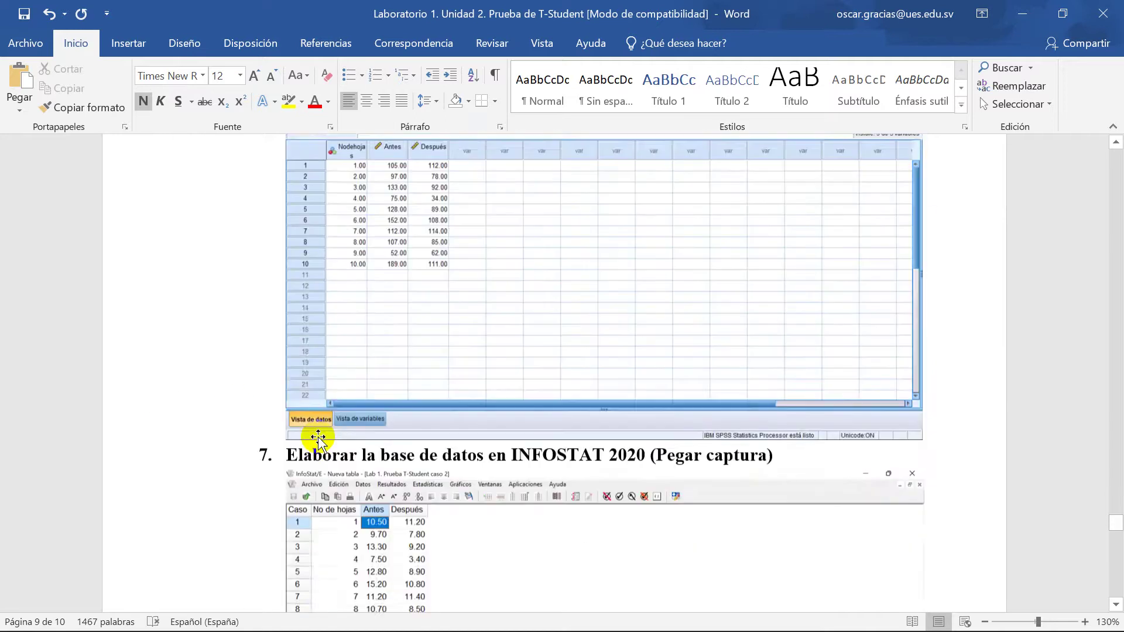
pyautogui.scroll(20, 318, 439)
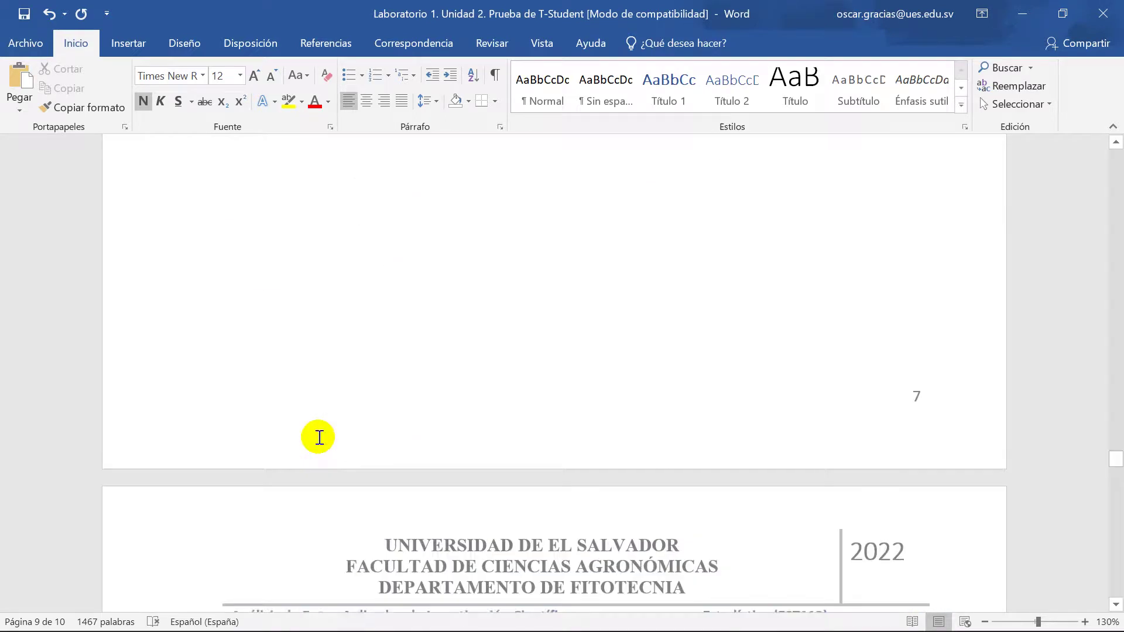
pyautogui.scroll(20, 321, 439)
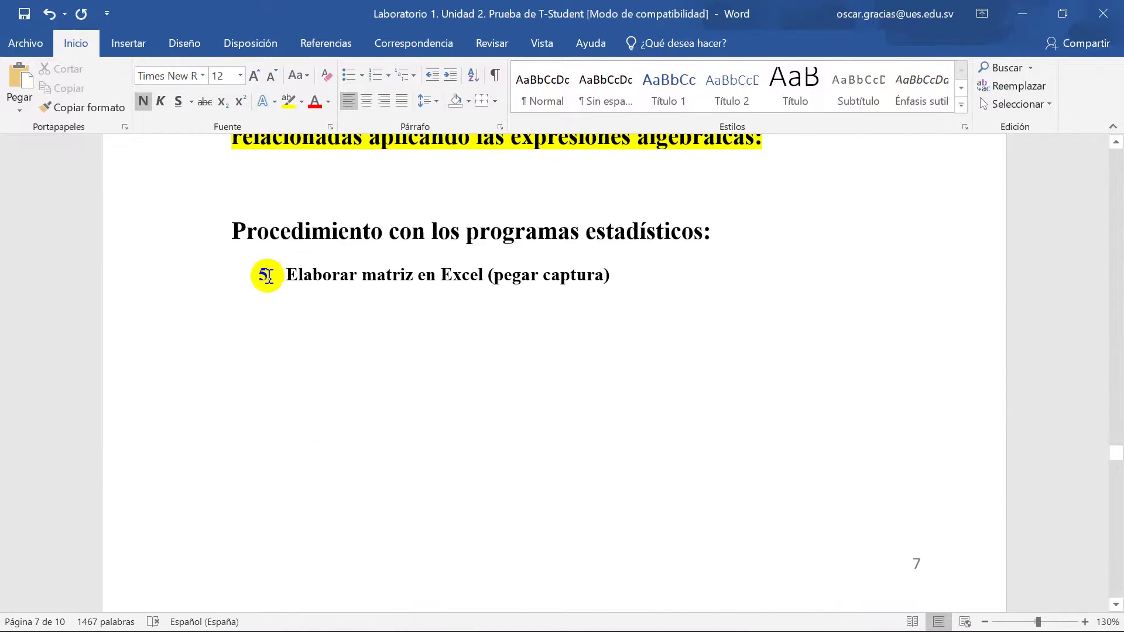
pyautogui.click(287, 275)
pyautogui.press('BackSpace')
pyautogui.press('BackSpace')
pyautogui.write('1.')
pyautogui.press('space')
# - Renumber the "Elaborar base de datos en SPSS" heading as 2
pyautogui.scroll(-12, 348, 329)
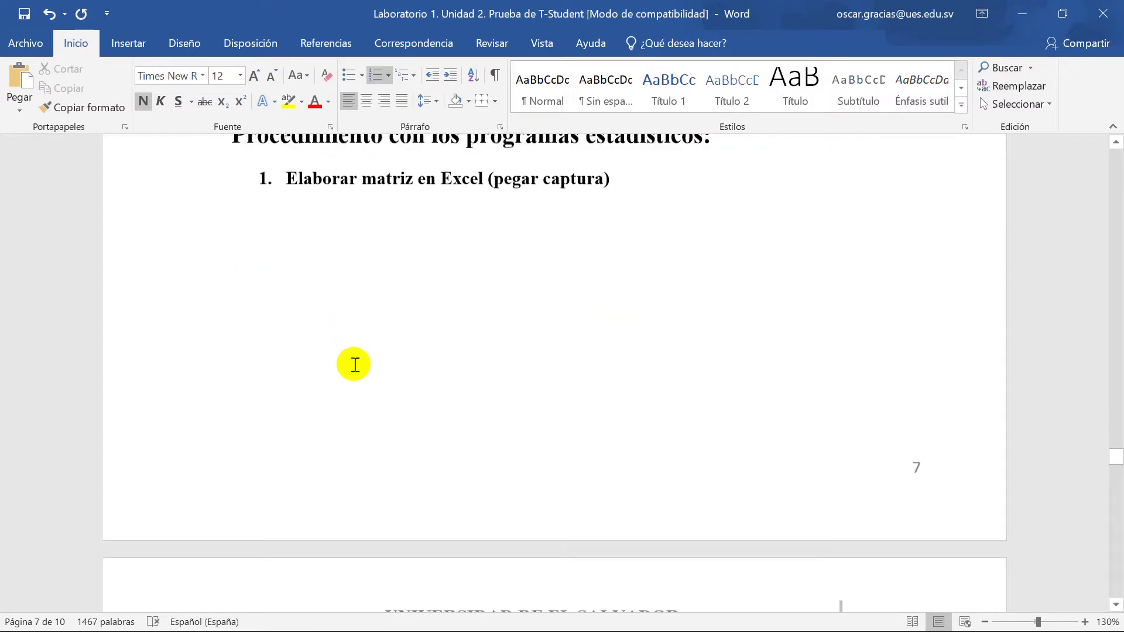
pyautogui.click(281, 373)
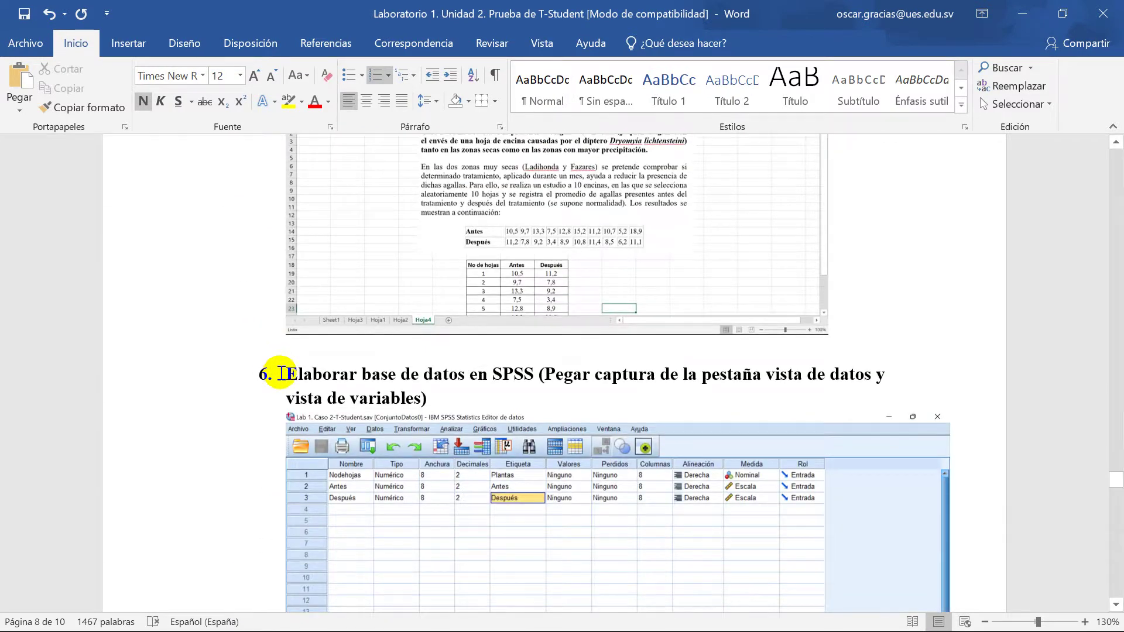
pyautogui.write('2.')
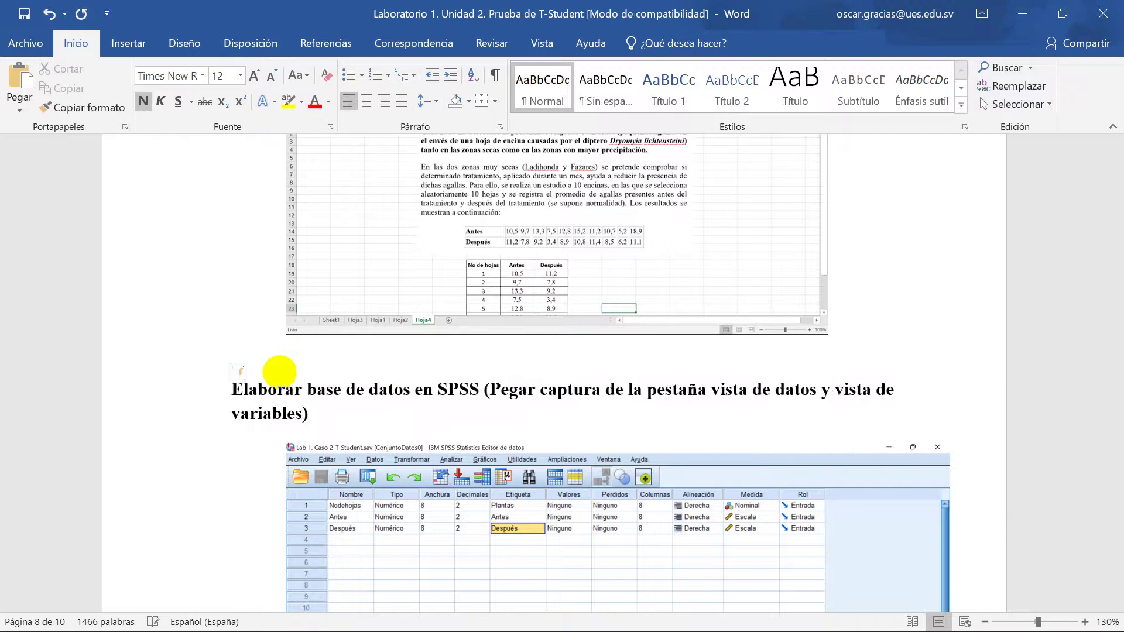
pyautogui.press('space')
# - Renumber the "Elaborar la base de datos en INFOSTAT 2020 (Pegar captura)" heading as 3
pyautogui.scroll(-2, 416, 410)
pyautogui.scroll(-10, 395, 345)
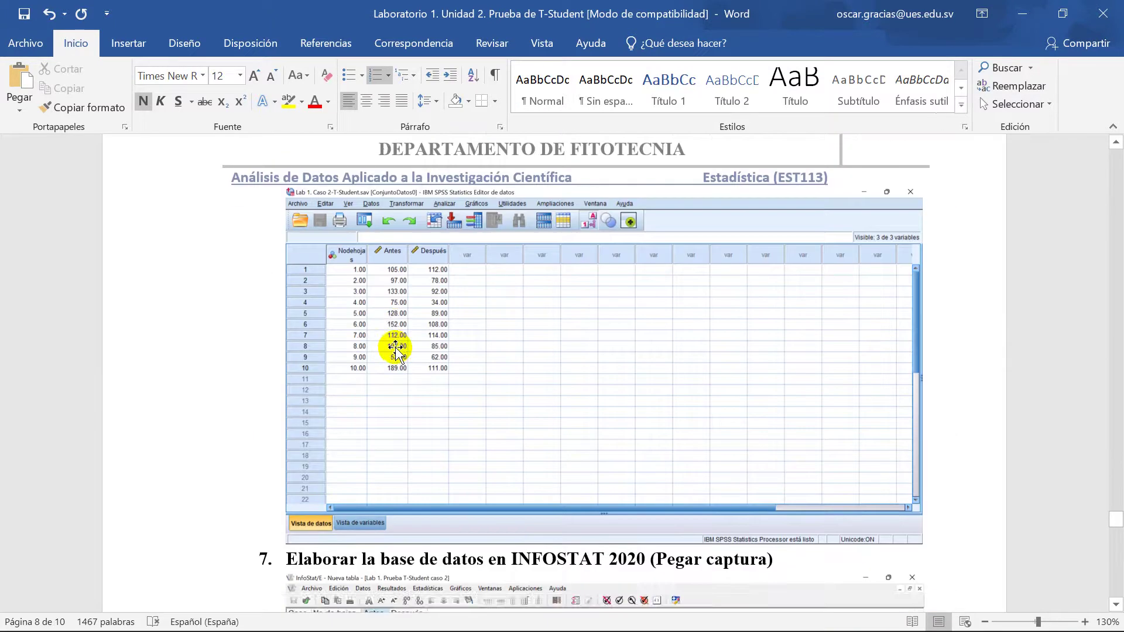
pyautogui.click(292, 340)
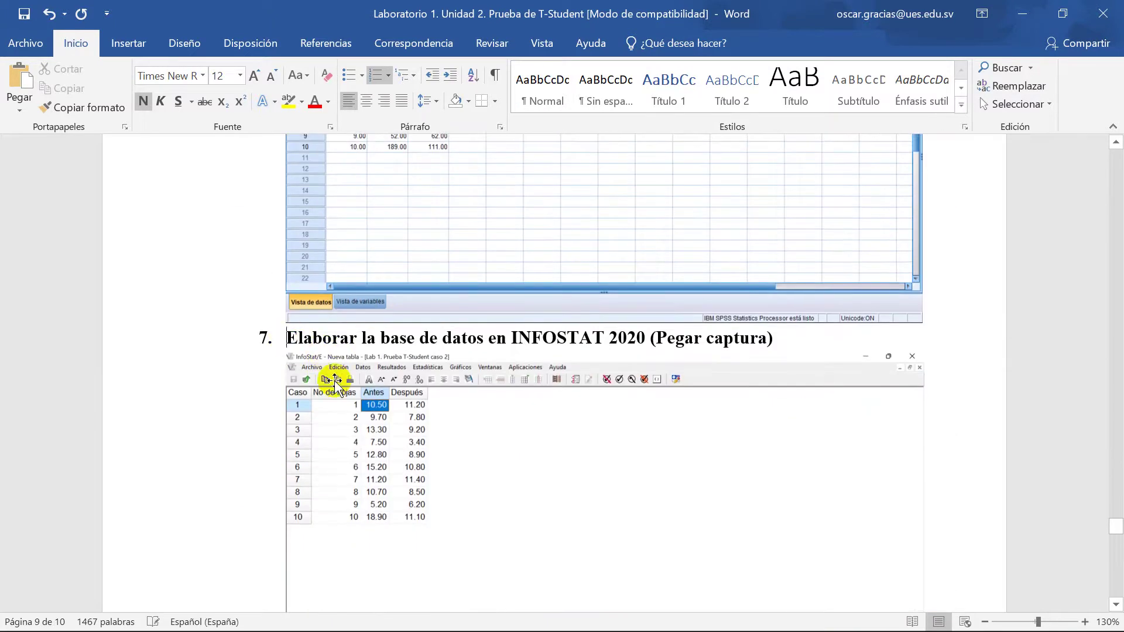
pyautogui.press('BackSpace')
pyautogui.write('3.')
pyautogui.press('space')
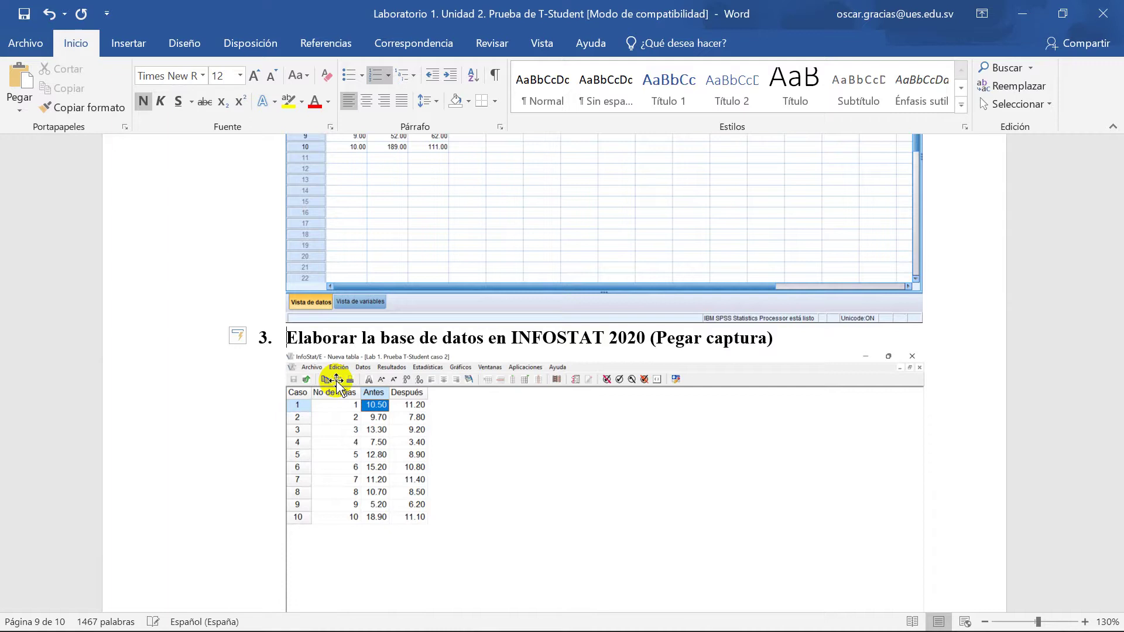
# - Place the insertion point on the blank line beneath "Medidas resumen por tratamiento" in item 4
pyautogui.scroll(-10, 345, 375)
pyautogui.scroll(1, 381, 243)
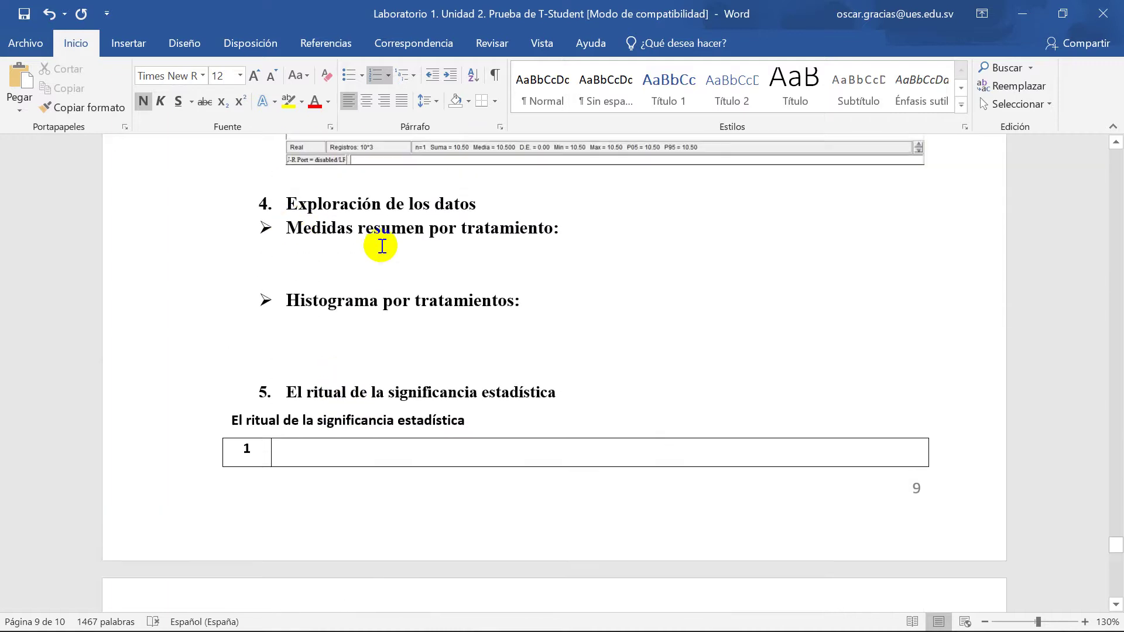
pyautogui.click(382, 275)
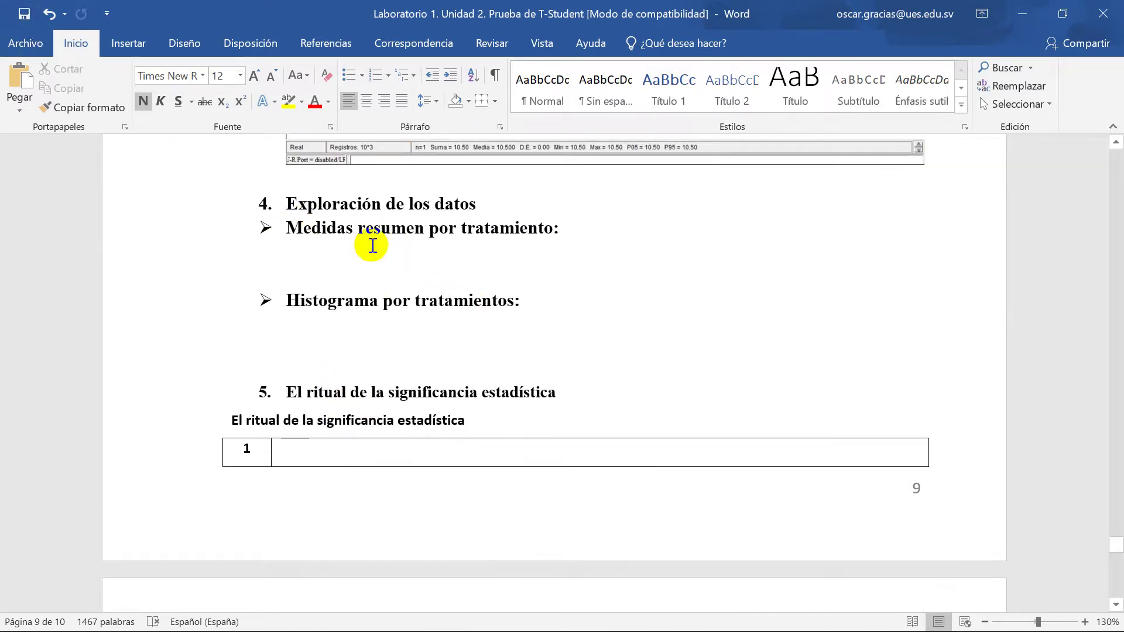
# - Switch to InfoStat and set up a Medidas resumen analysis with Antes and Después as the variables
pyautogui.moveTo(752, 625)
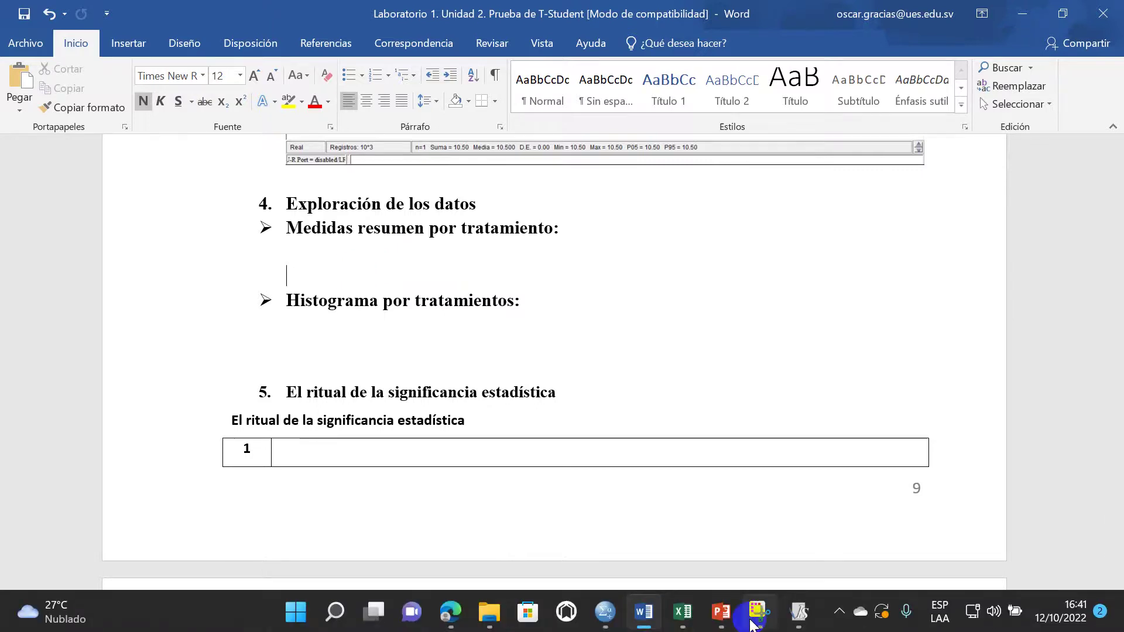
pyautogui.moveTo(589, 619)
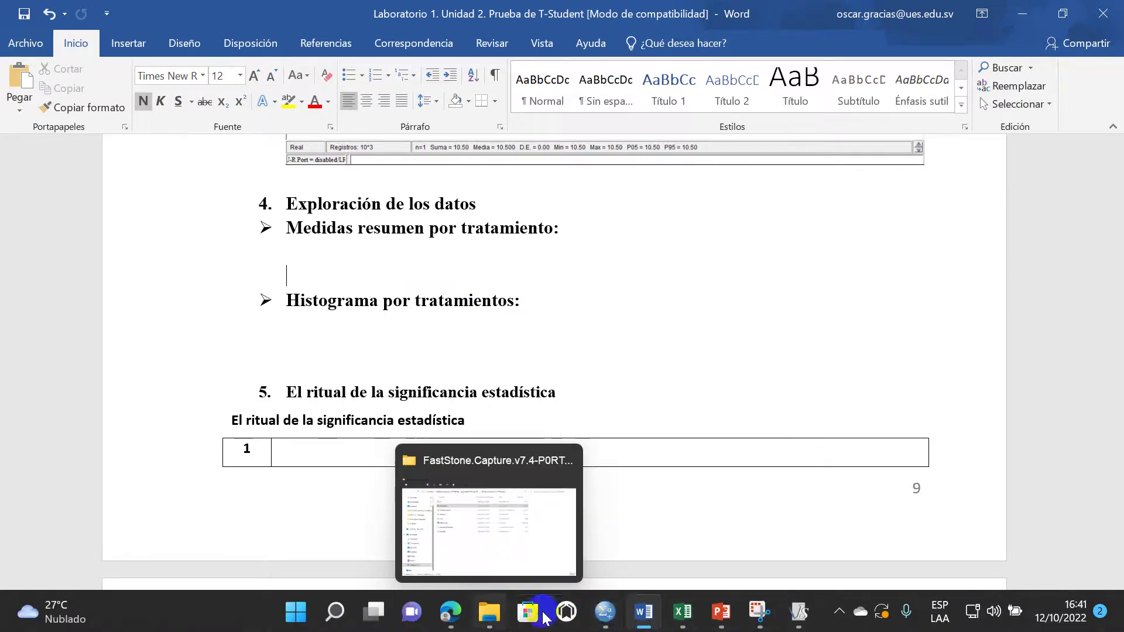
pyautogui.click(800, 616)
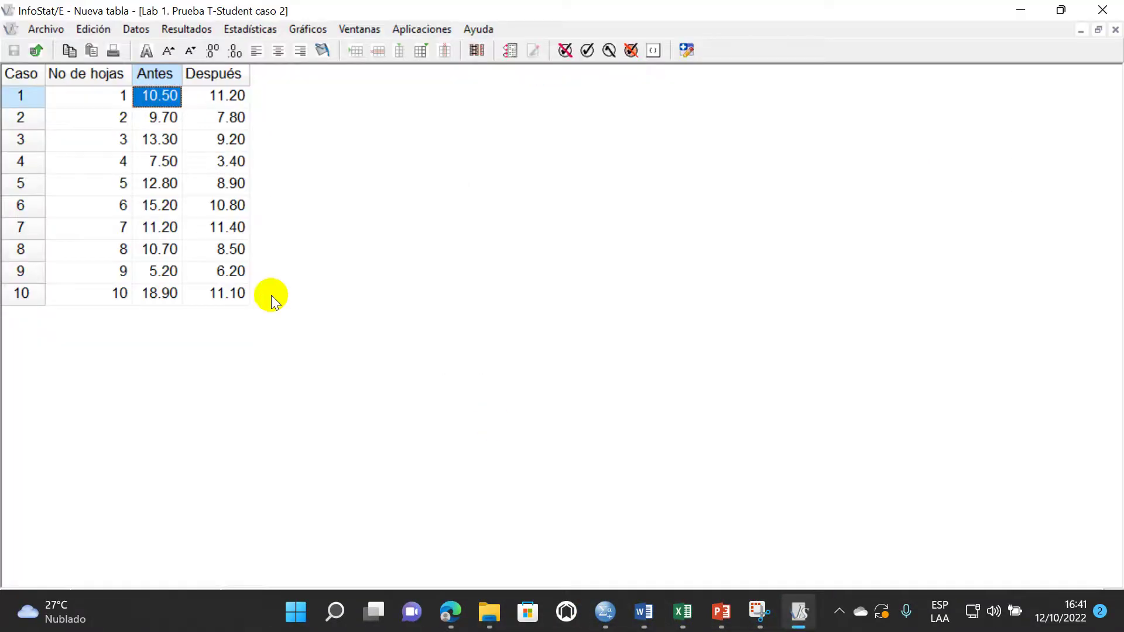
pyautogui.click(241, 29)
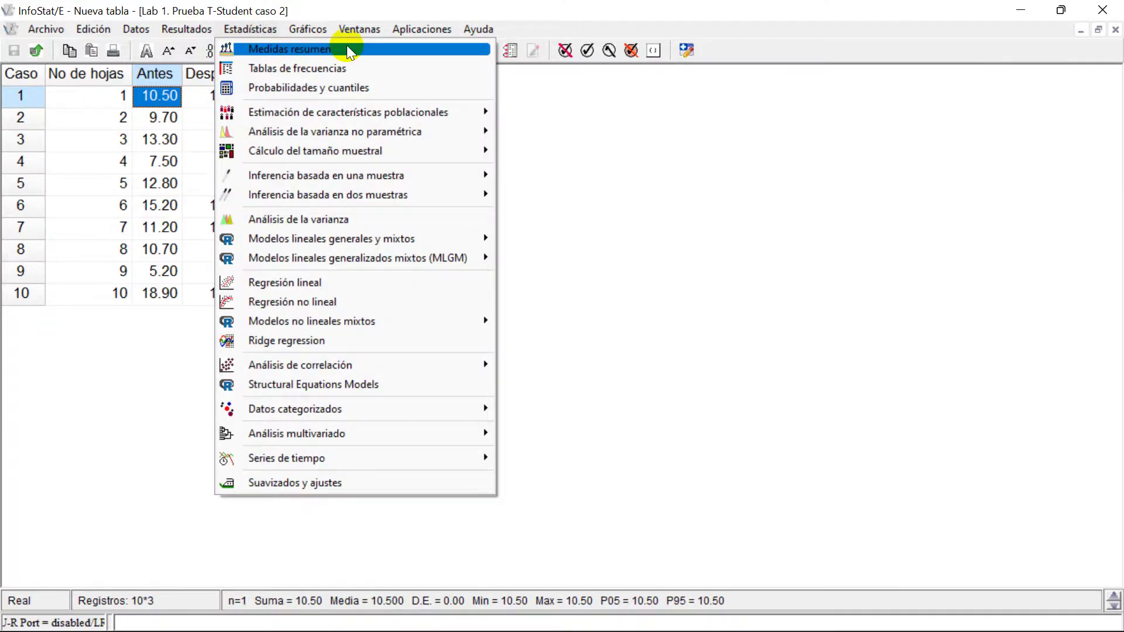
pyautogui.click(349, 51)
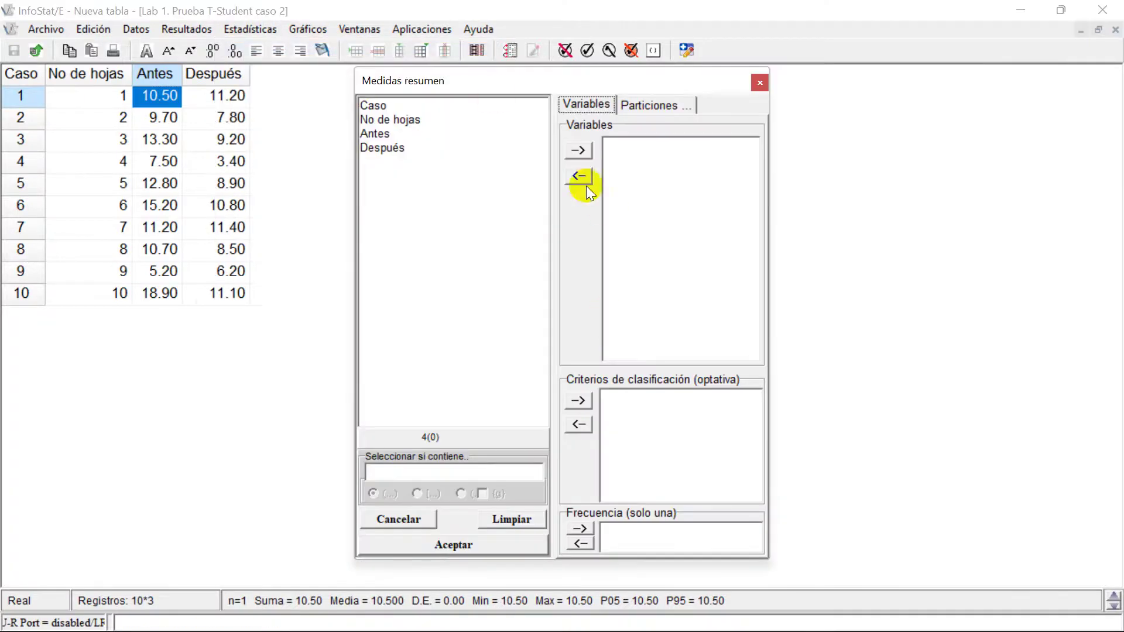
pyautogui.click(380, 135)
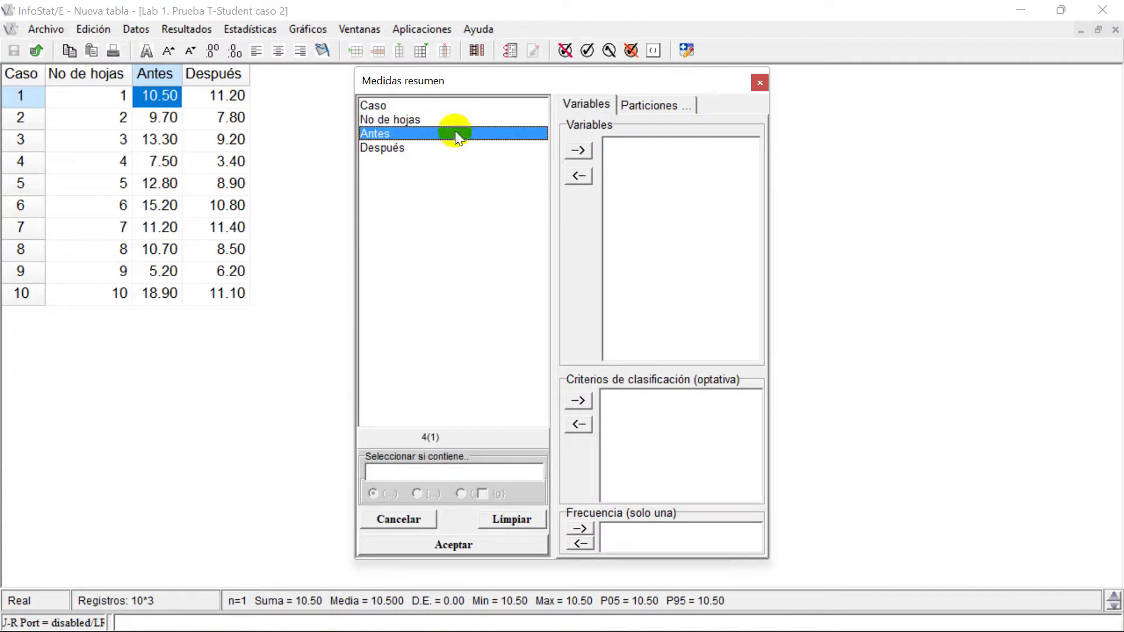
pyautogui.click(577, 151)
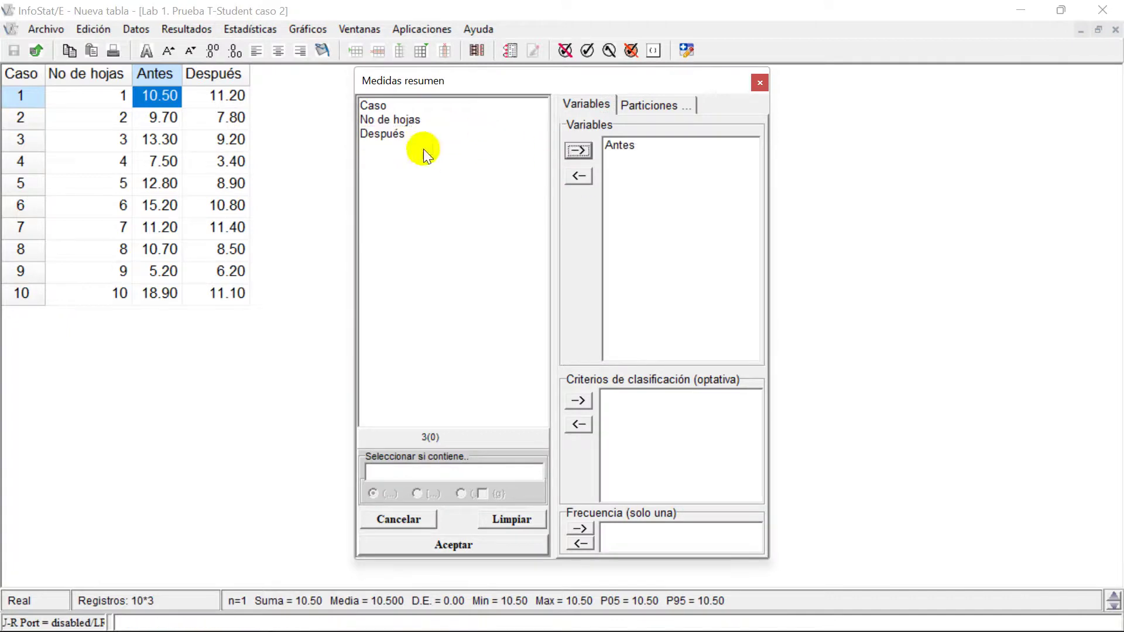
pyautogui.click(385, 133)
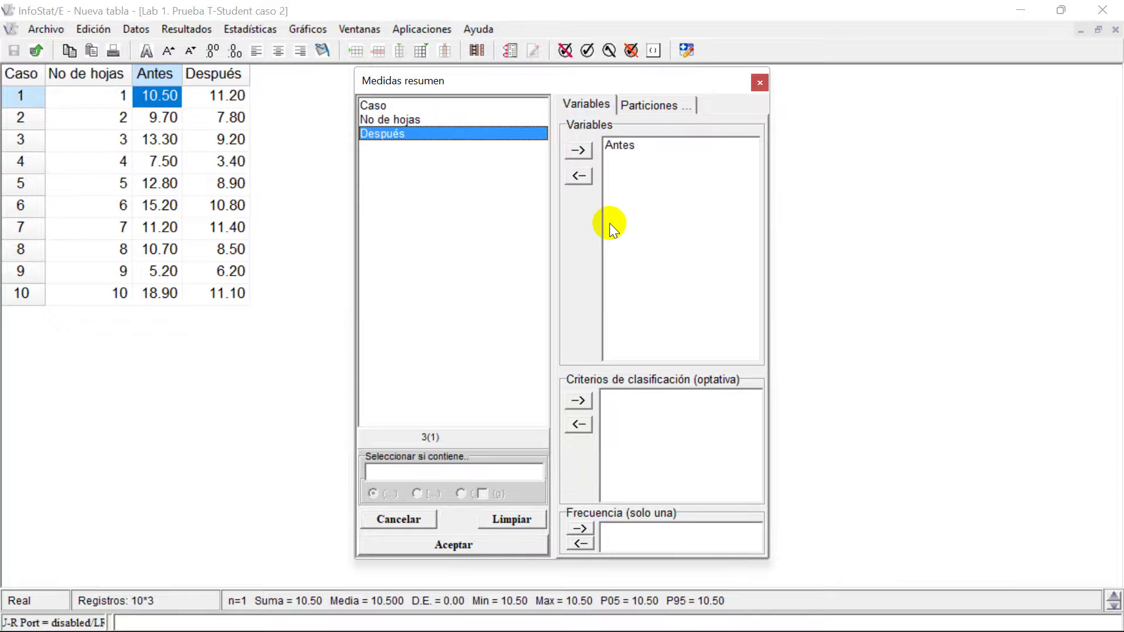
pyautogui.click(577, 152)
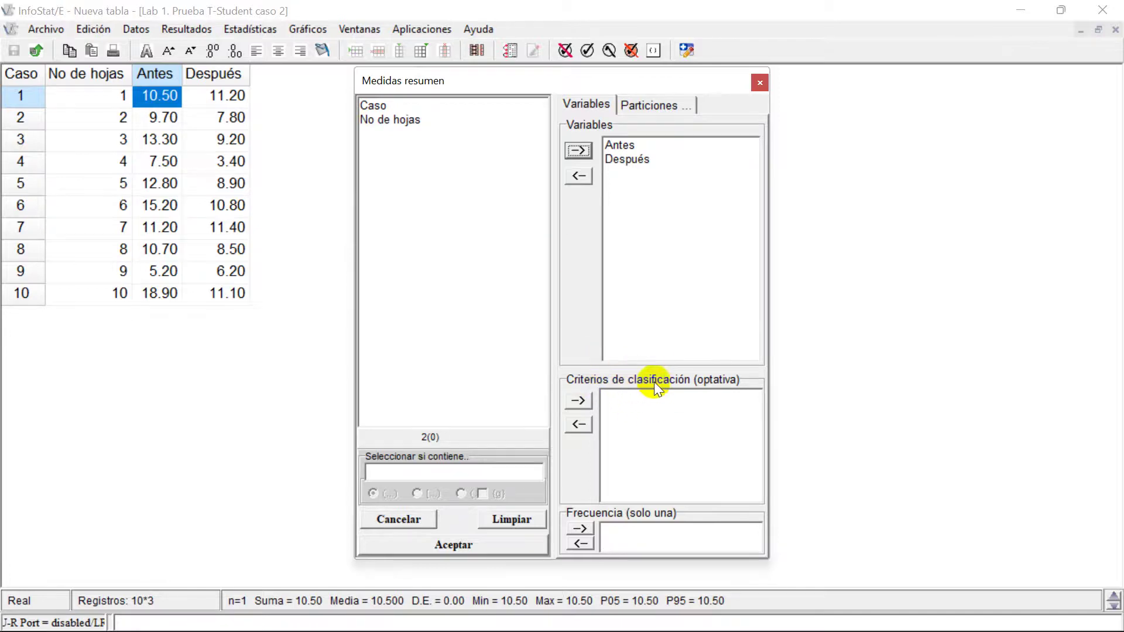
pyautogui.click(463, 545)
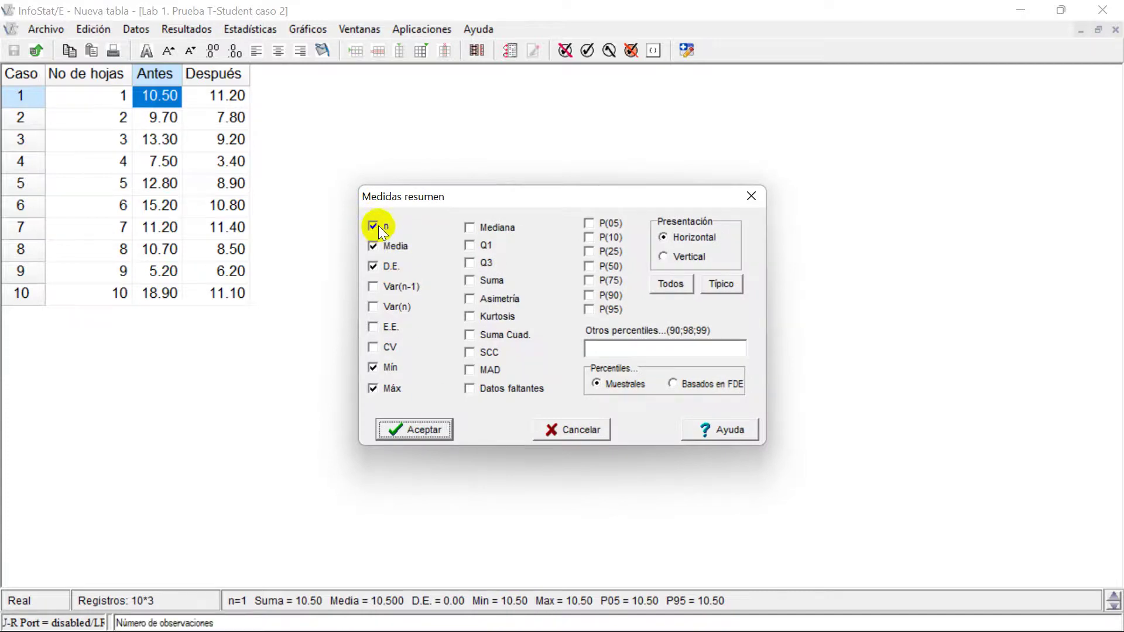
# - Add CV to the summary measures, exclude Mín and Máx, and generate the results
pyautogui.click(384, 347)
pyautogui.click(375, 368)
pyautogui.click(373, 388)
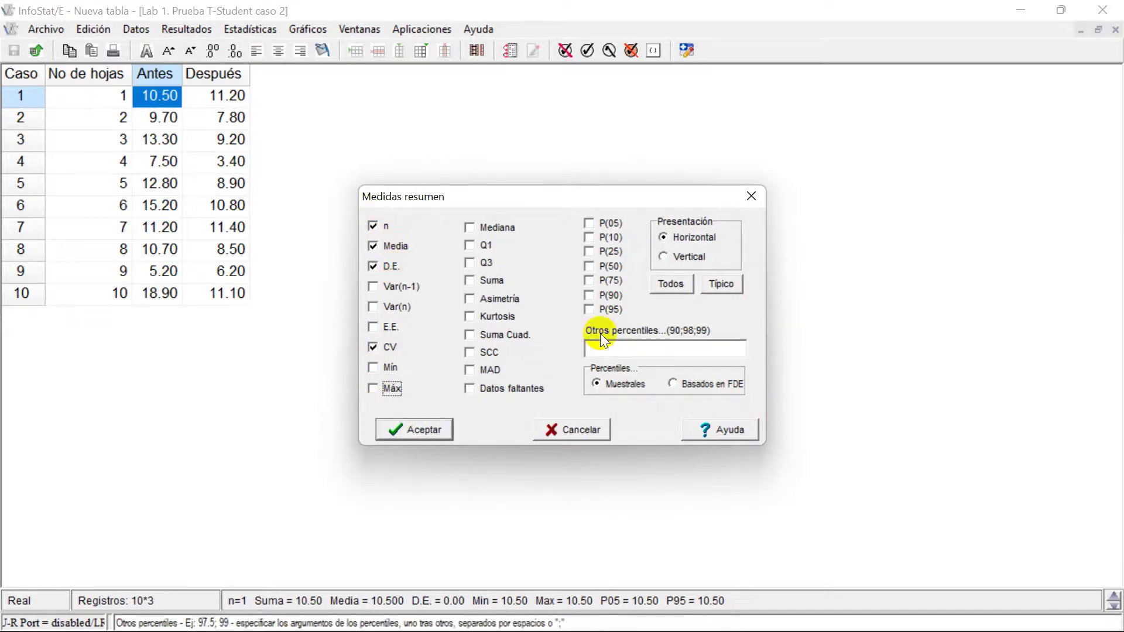
pyautogui.click(427, 431)
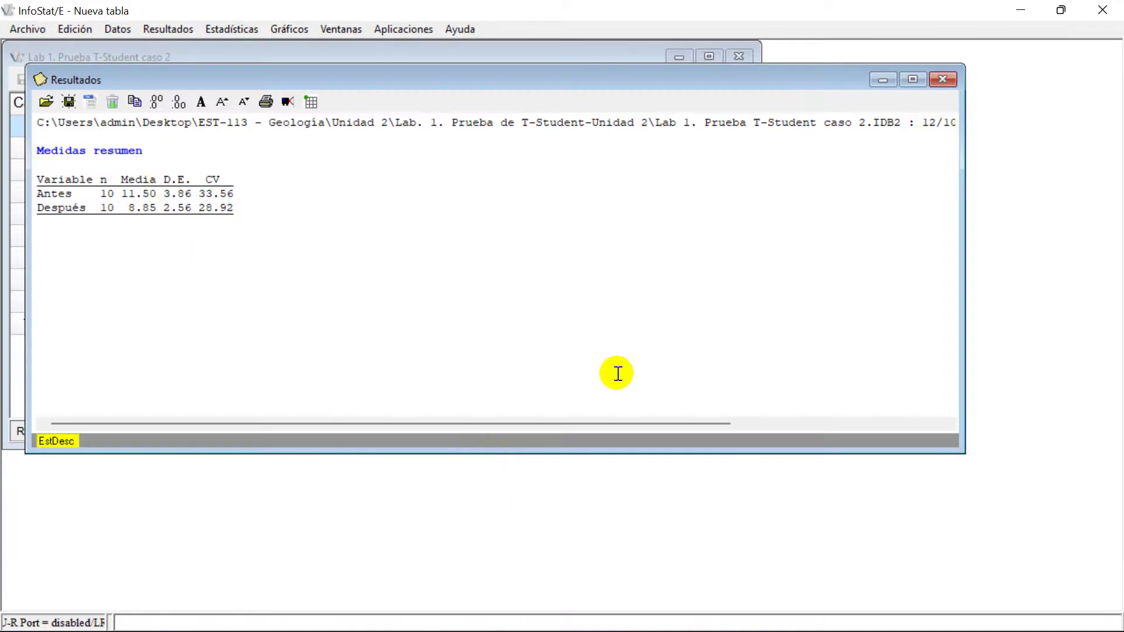
# - Select the Medidas resumen results from title to last row, switch to Excel and add a new sheet to the Caso 1 workbook
pyautogui.moveTo(37, 151); pyautogui.dragTo(239, 218)
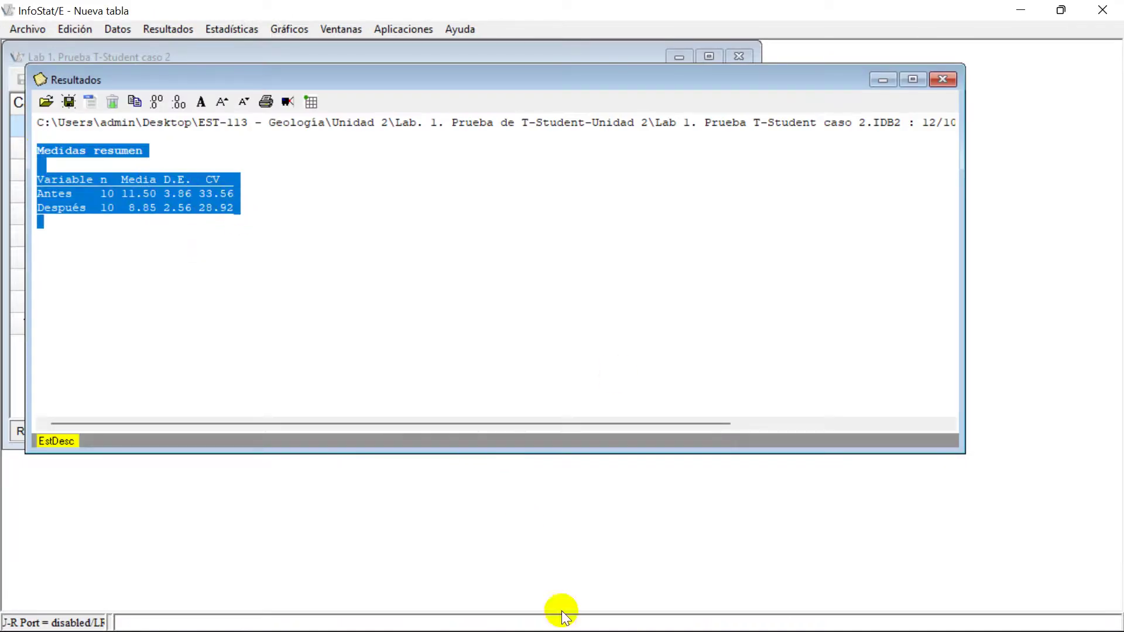
pyautogui.click(644, 612)
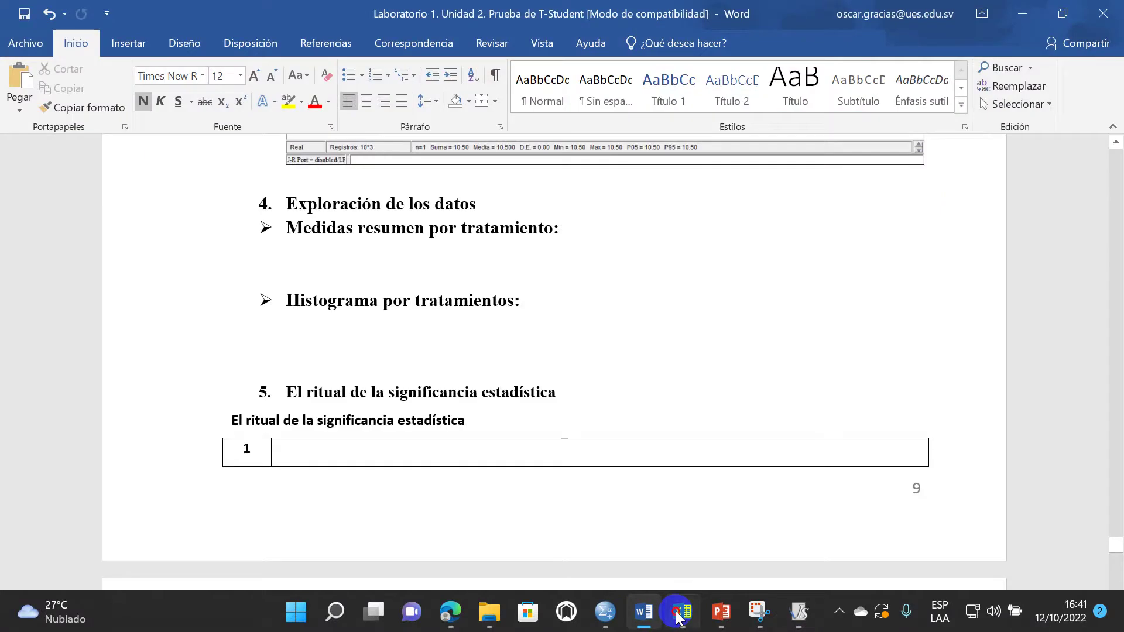
pyautogui.click(682, 612)
pyautogui.click(490, 517)
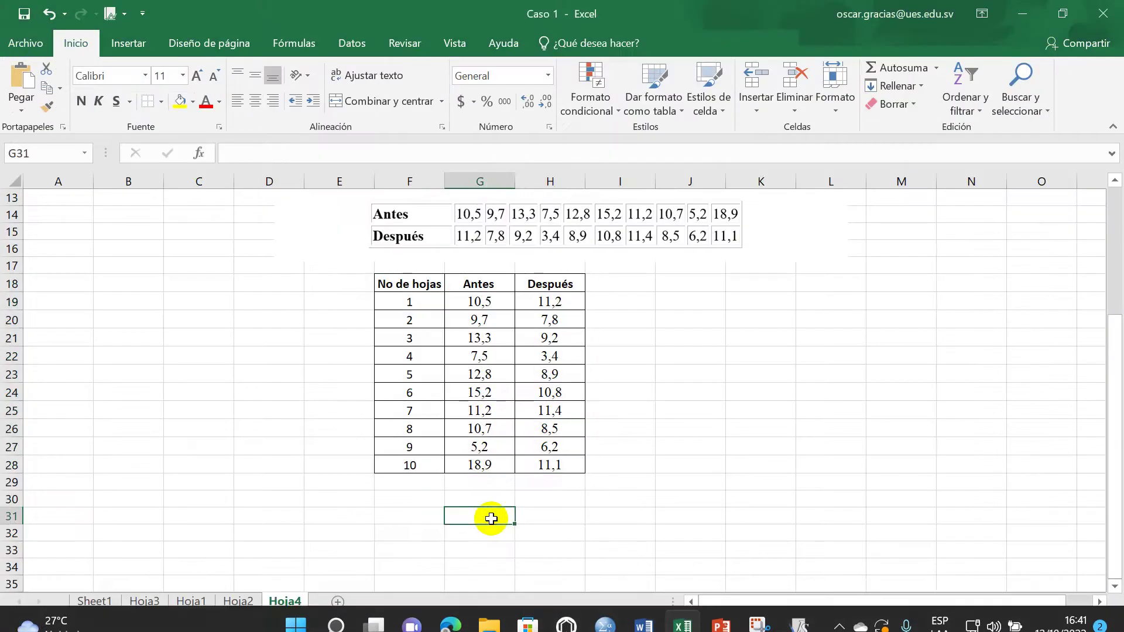
pyautogui.click(339, 603)
# - Try to paste the InfoStat summary into Hoja5 at A1, undo it, copy the results again, retry at A2 and undo that paste
pyautogui.write('No de hojas\tAntes\tDespués 1\t10,5\t11,2 2\t9,7\t7,8 3\t13,3\t9,2 4\t7,5\t3,4 5\t12,8\t8,9 6\t15,2\t10,8 7\t11,2\t11,4 8\t10,7\t8,5 9\t5,2\t6,2 10\t18,9\t11,1')
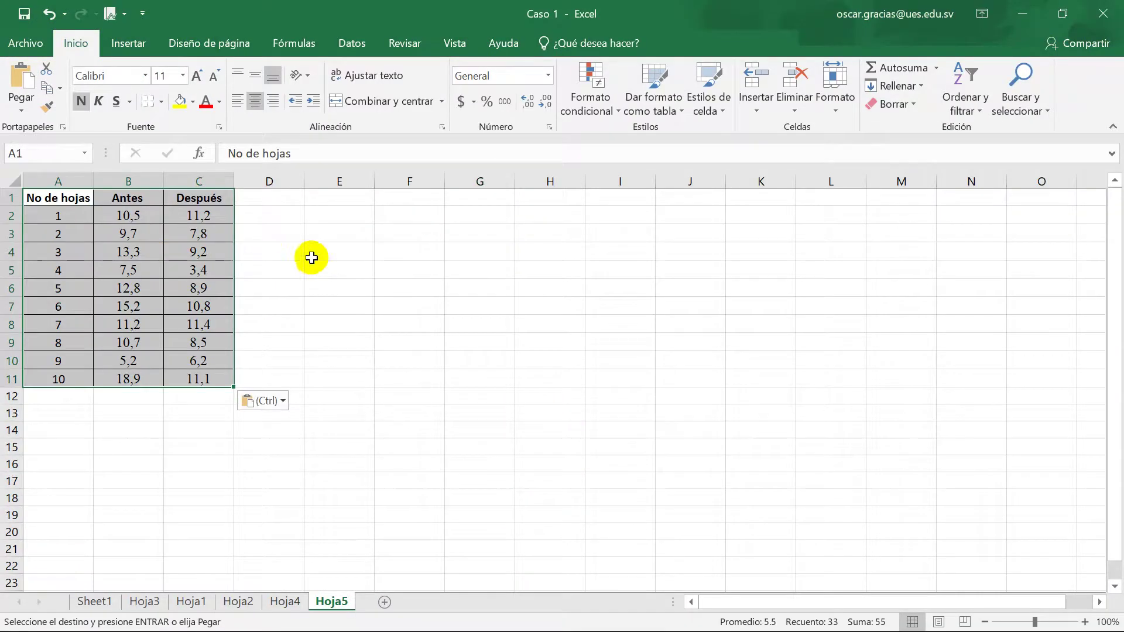
pyautogui.hotkey('ctrl', 'z')
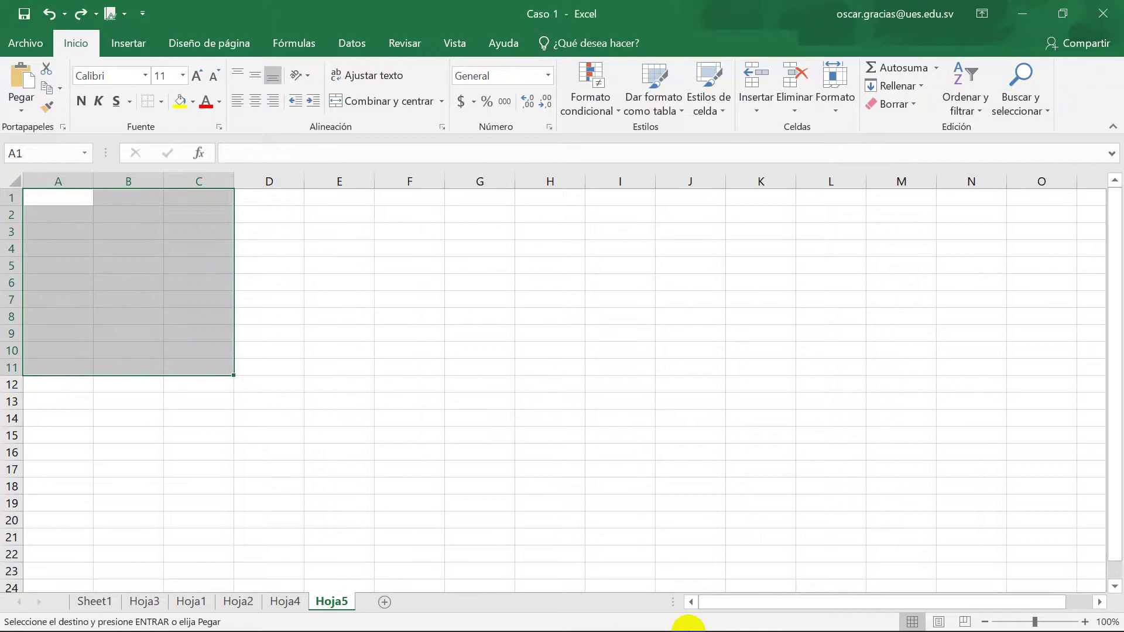
pyautogui.click(798, 583)
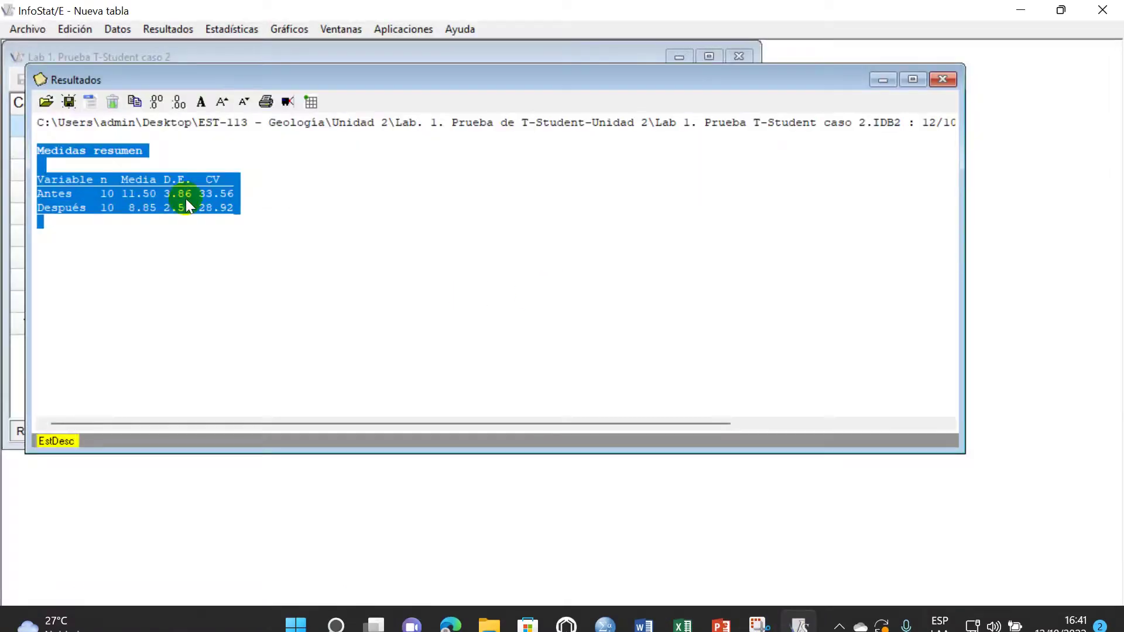
pyautogui.rightClick(180, 191)
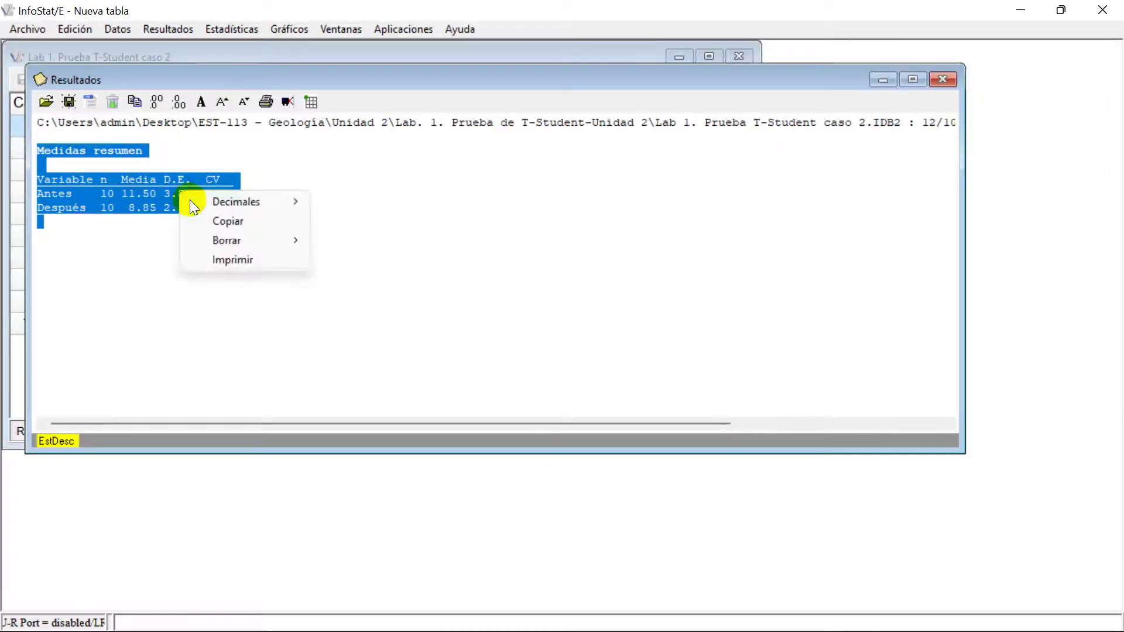
pyautogui.click(220, 220)
pyautogui.click(673, 570)
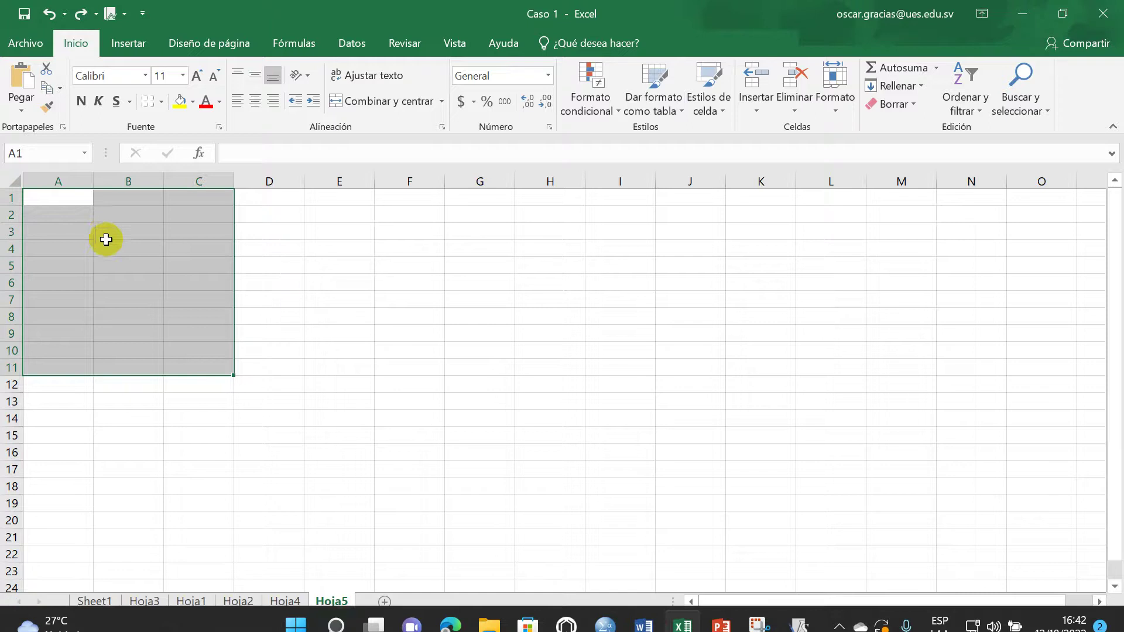
pyautogui.click(96, 229)
pyautogui.click(75, 218)
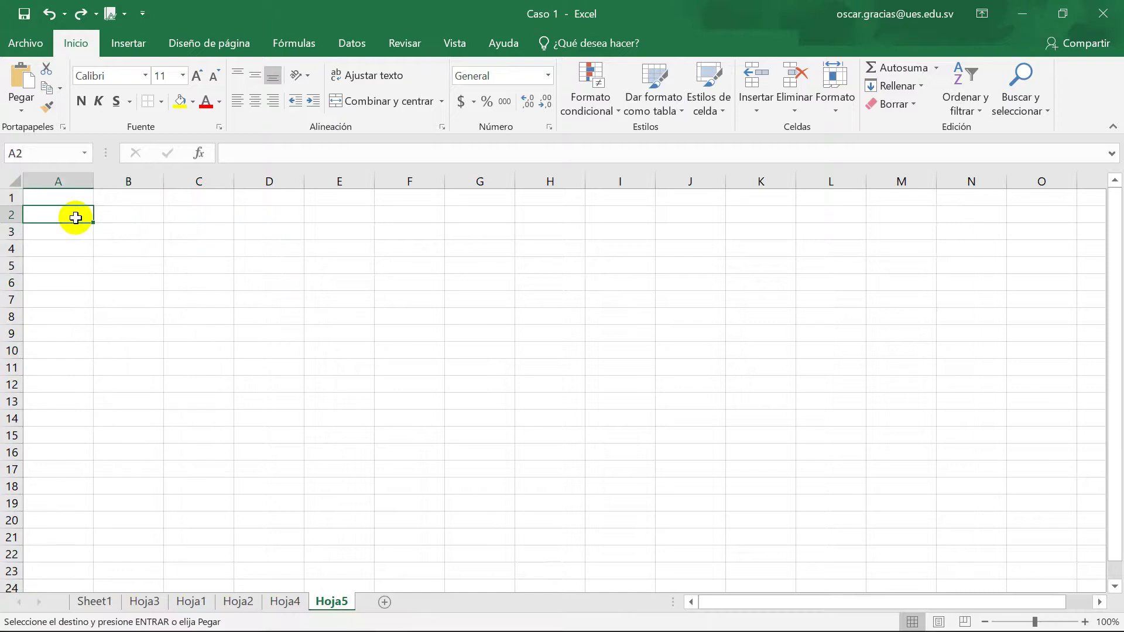
pyautogui.write('No de hojas\tAntes\tDespués 1\t10,5\t11,2 2\t9,7\t7,8 3\t13,3\t9,2 4\t7,5\t3,4 5\t12,8\t8,9 6\t15,2\t10,8 7\t11,2\t11,4 8\t10,7\t8,5 9\t5,2\t6,2 10\t18,9\t11,1')
pyautogui.hotkey('ctrl', 'z')
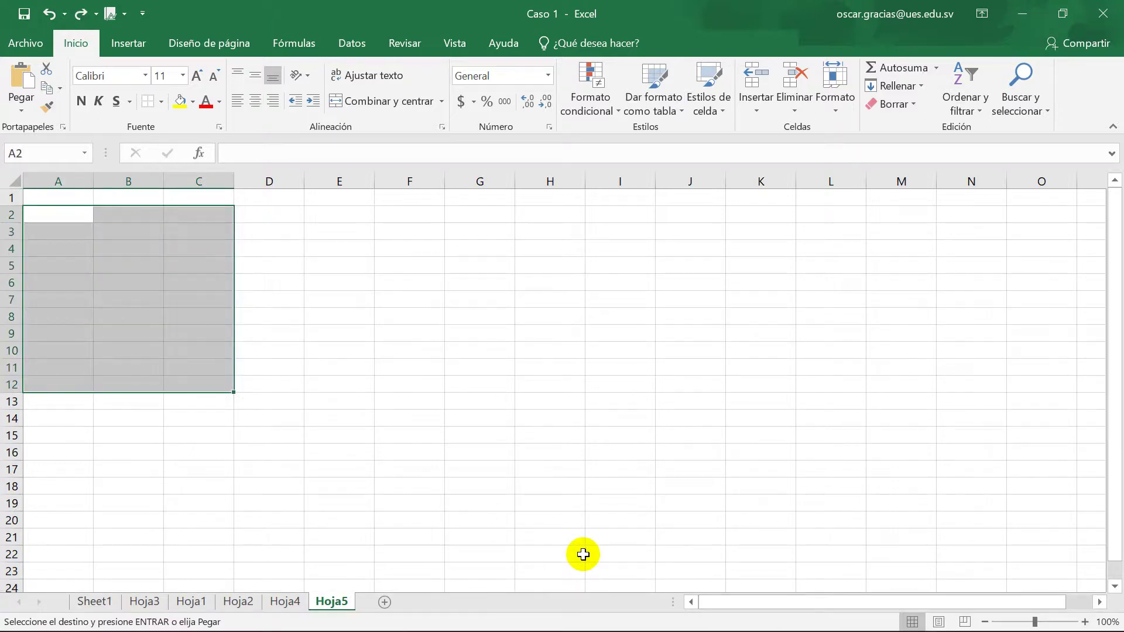
# - Close the snipping window, switch to InfoStat, copy the Medidas resumen results again and try to paste them at A2 of Hoja5
pyautogui.click(760, 611)
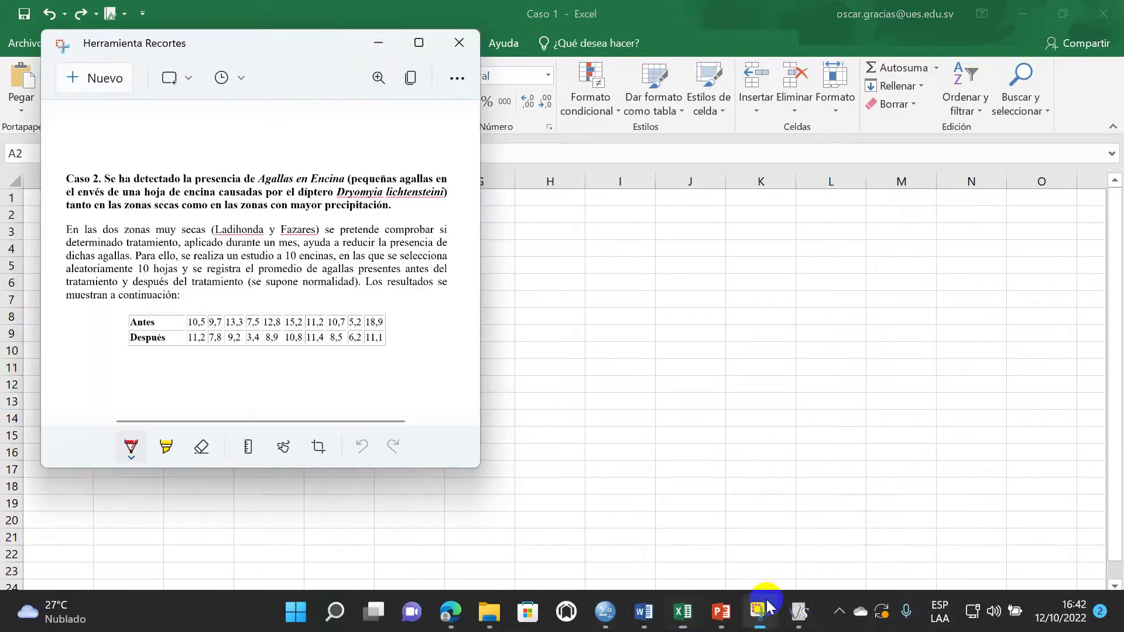
pyautogui.click(459, 43)
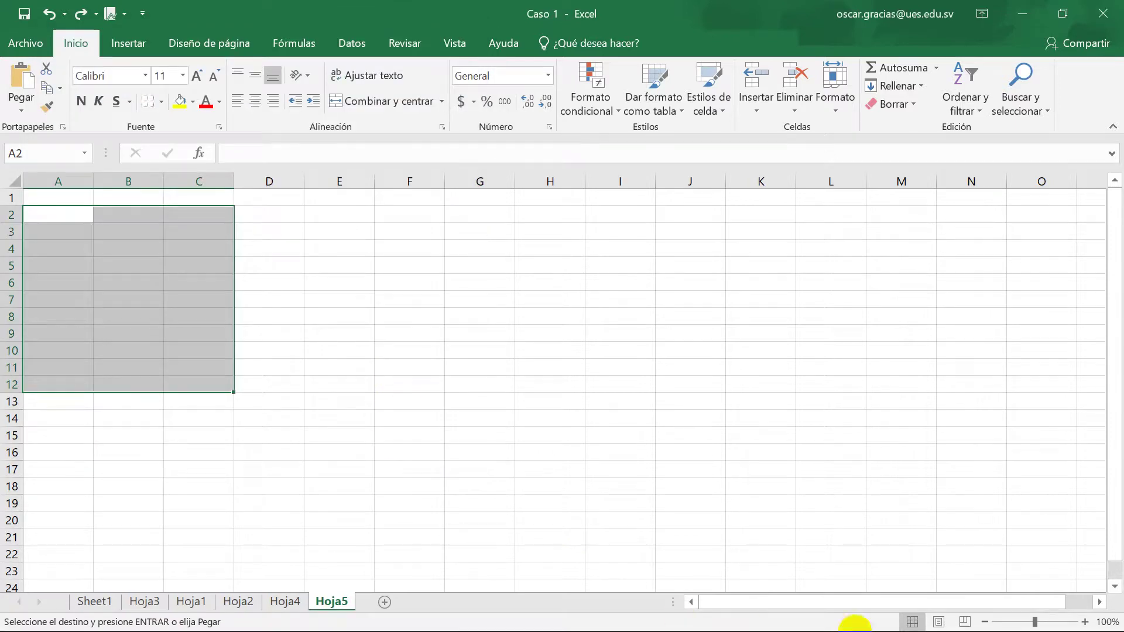
pyautogui.click(797, 614)
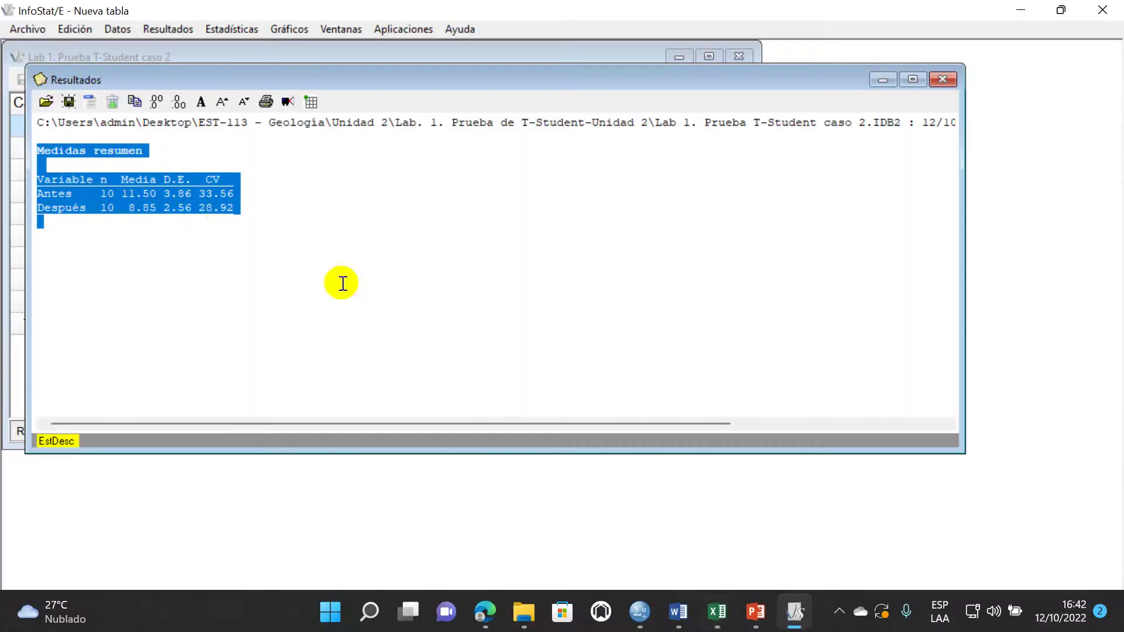
pyautogui.rightClick(172, 187)
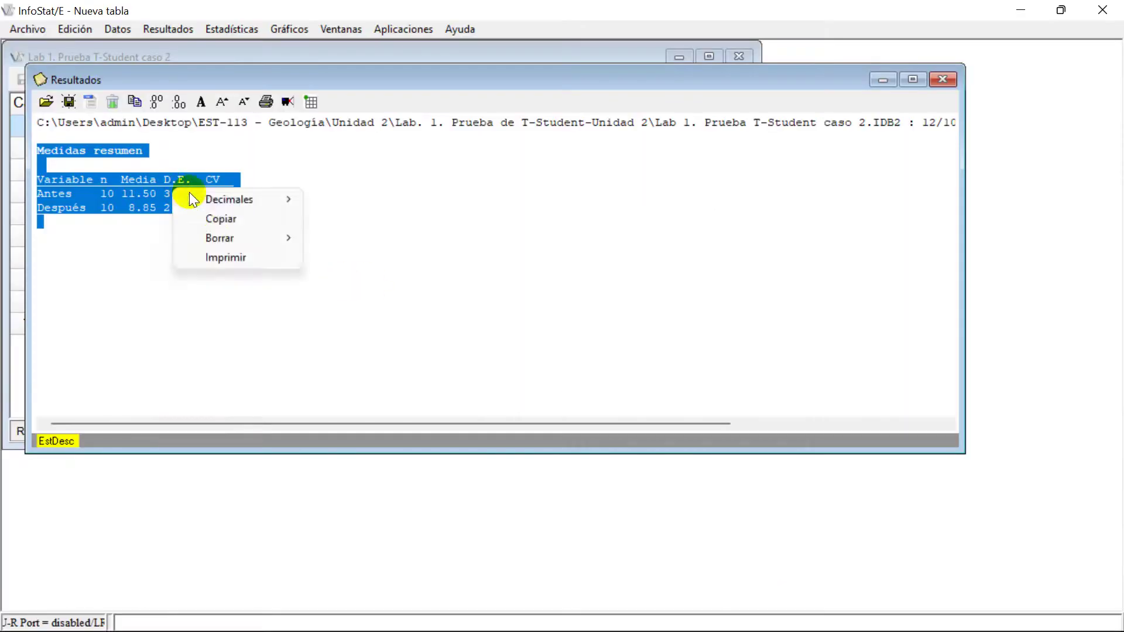
pyautogui.click(221, 218)
pyautogui.click(719, 615)
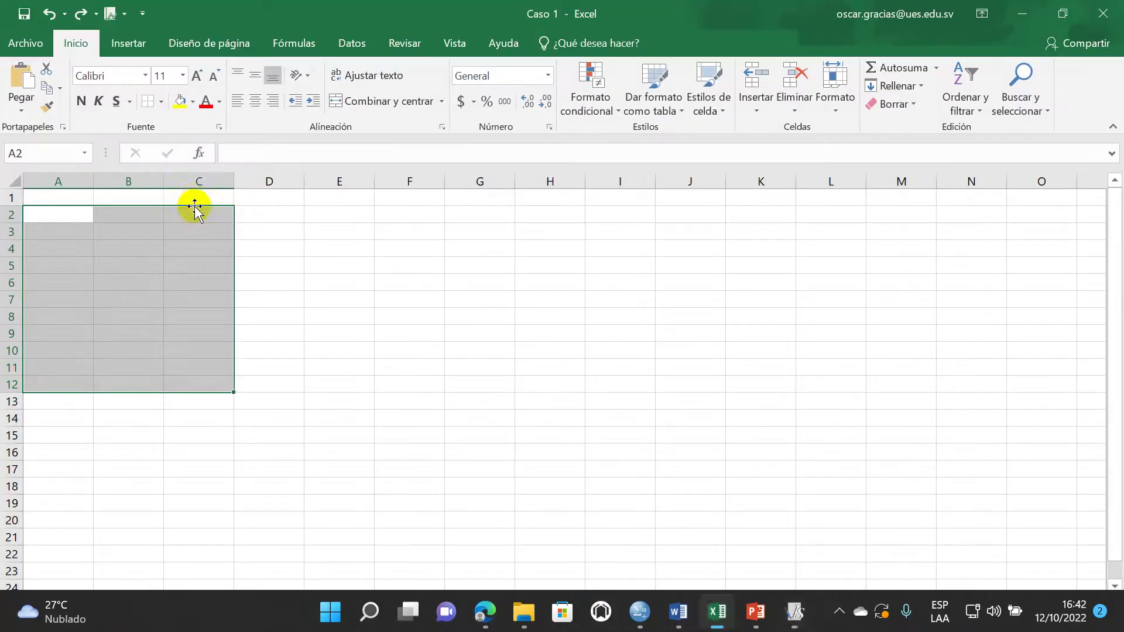
pyautogui.click(76, 209)
pyautogui.rightClick(75, 216)
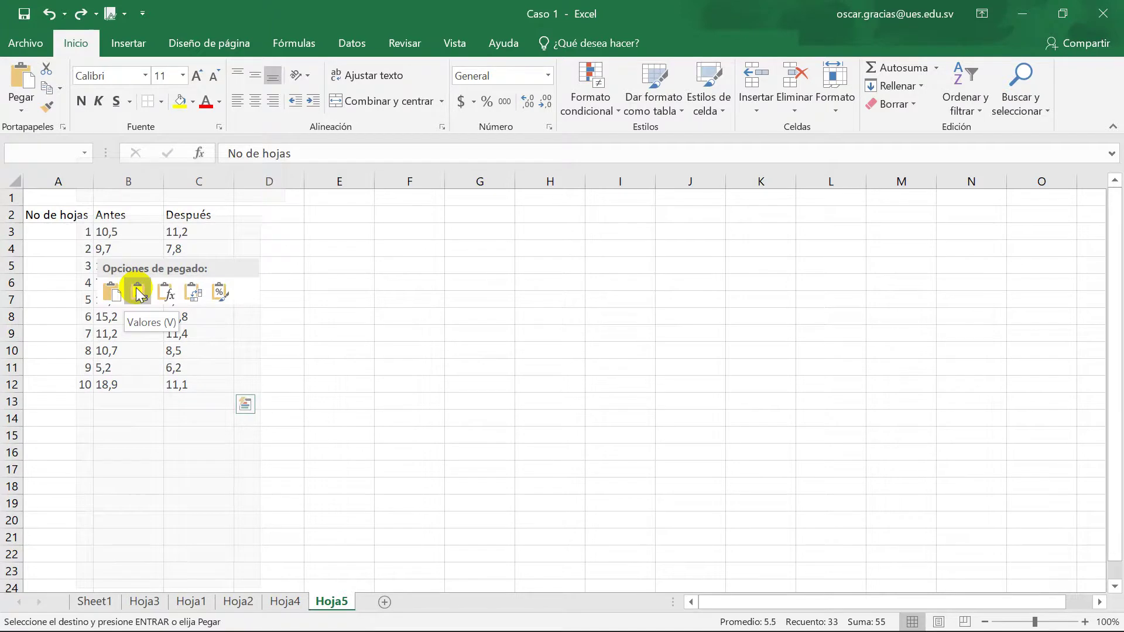
pyautogui.click(56, 210)
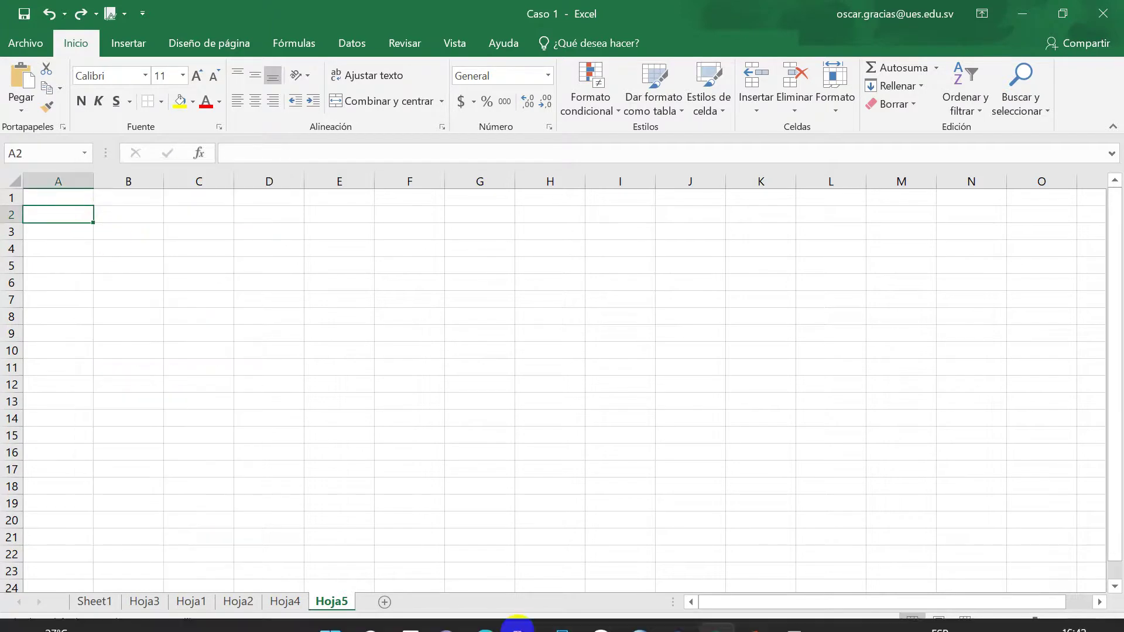
# - Cancel the pending copy of the No de hojas, Antes and Después table on Hoja4 and return to Hoja5
pyautogui.click(717, 613)
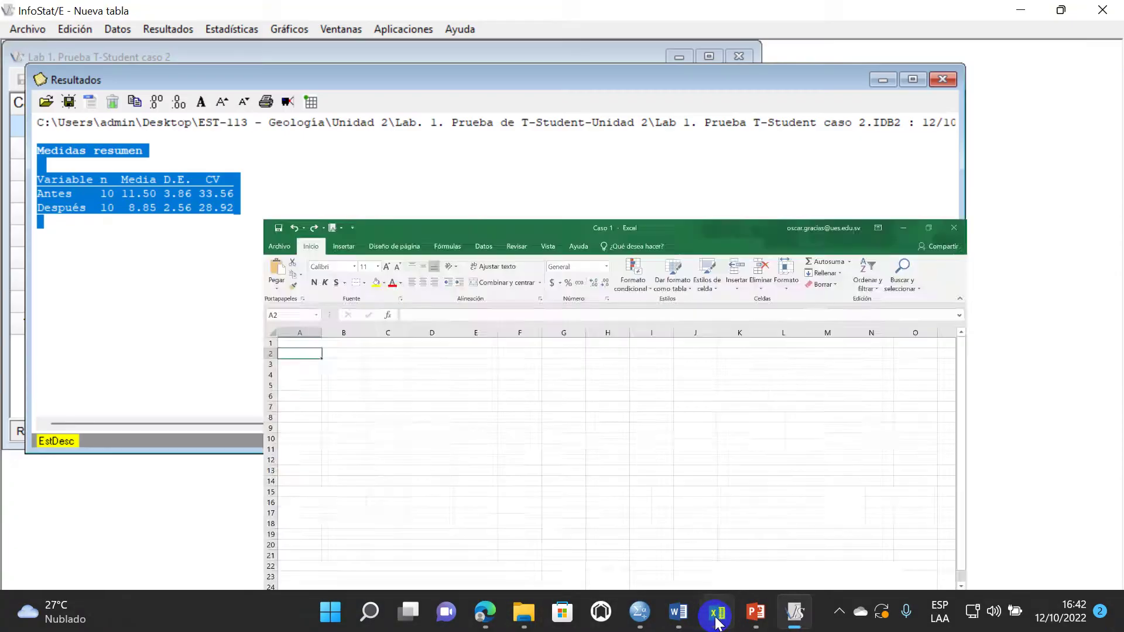
pyautogui.click(718, 621)
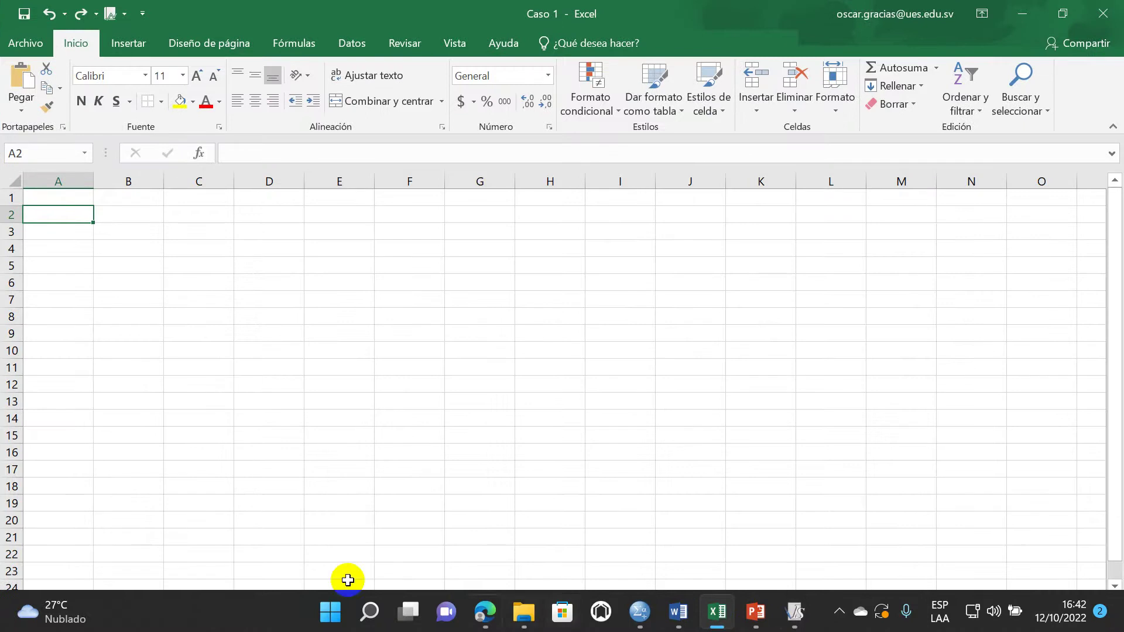
pyautogui.click(285, 601)
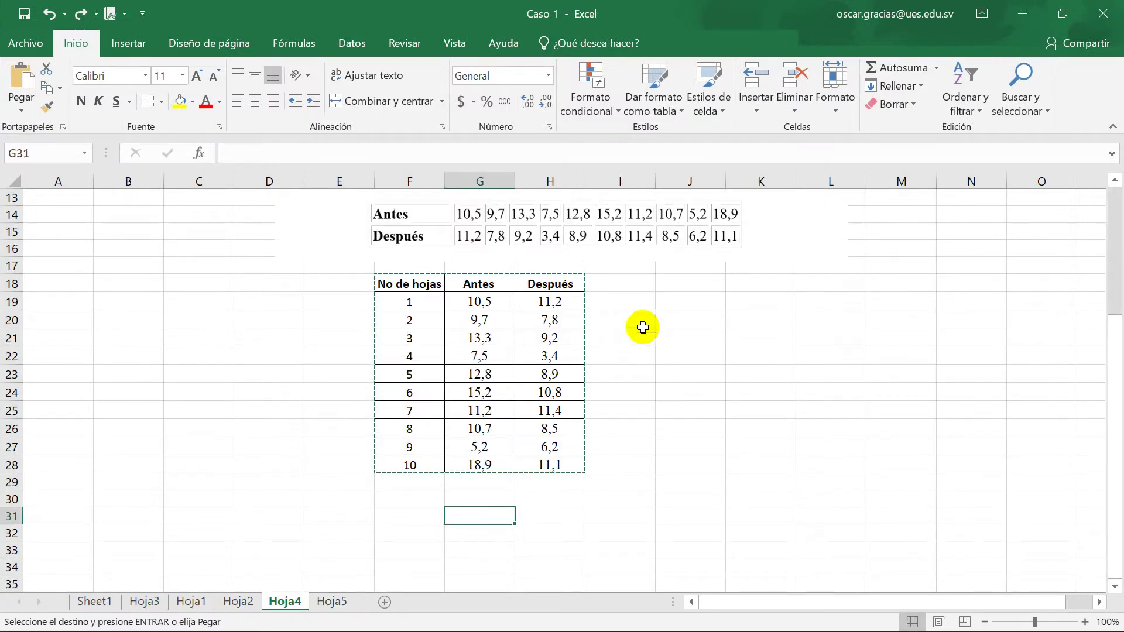
pyautogui.press('Escape')
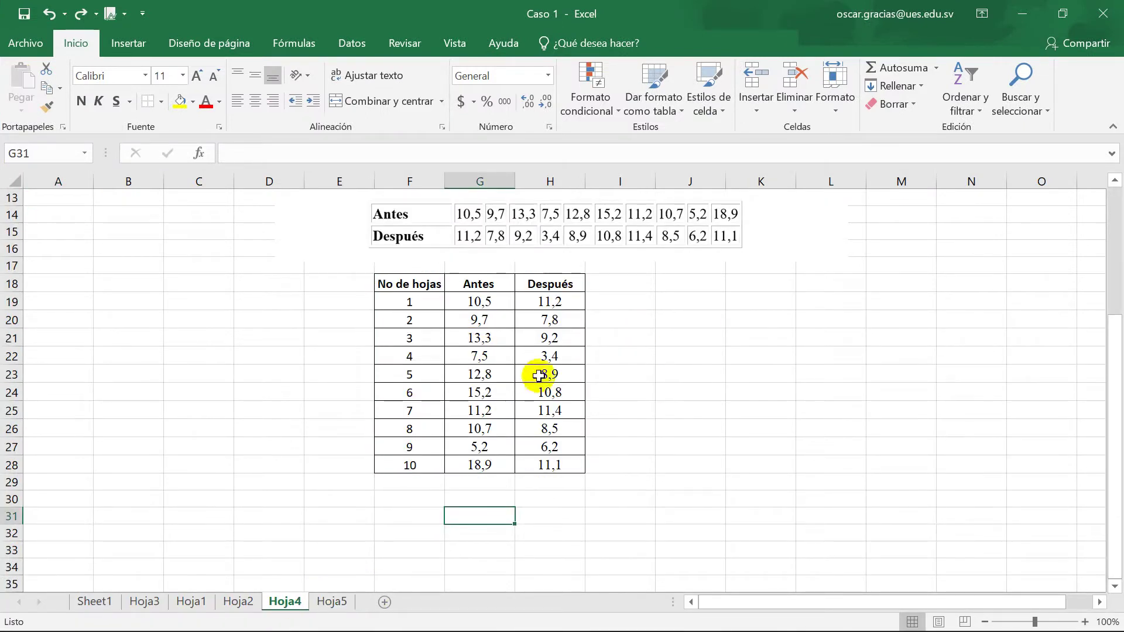
pyautogui.click(331, 601)
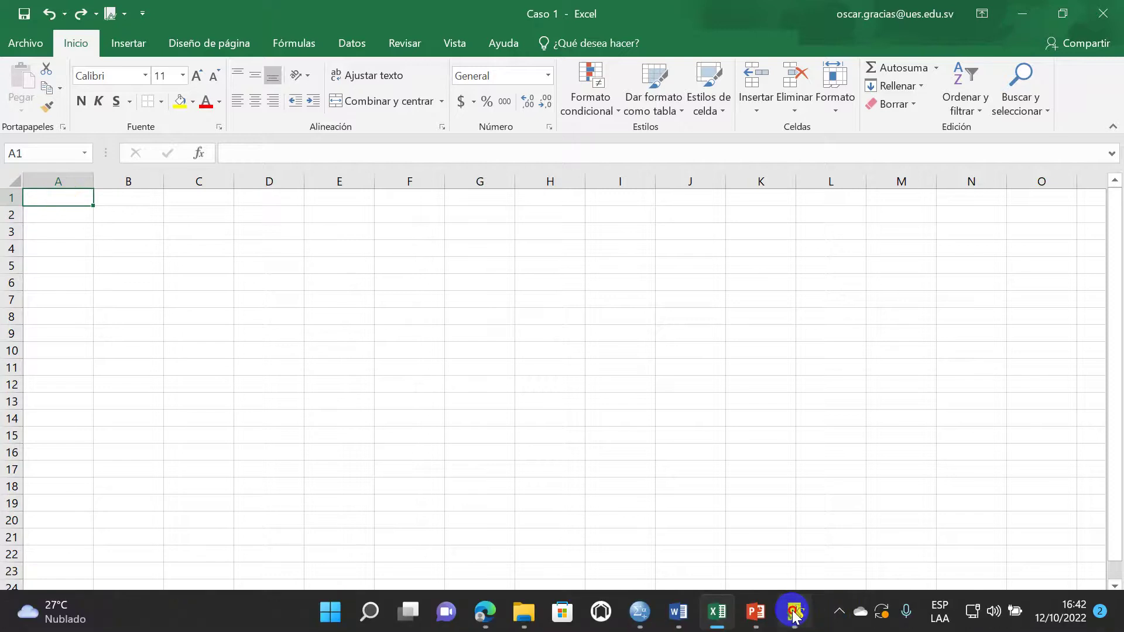
# - Switch to InfoStat, copy the selected Medidas resumen results and paste them into Hoja5 of the Excel workbook at A2
pyautogui.click(796, 622)
pyautogui.rightClick(153, 181)
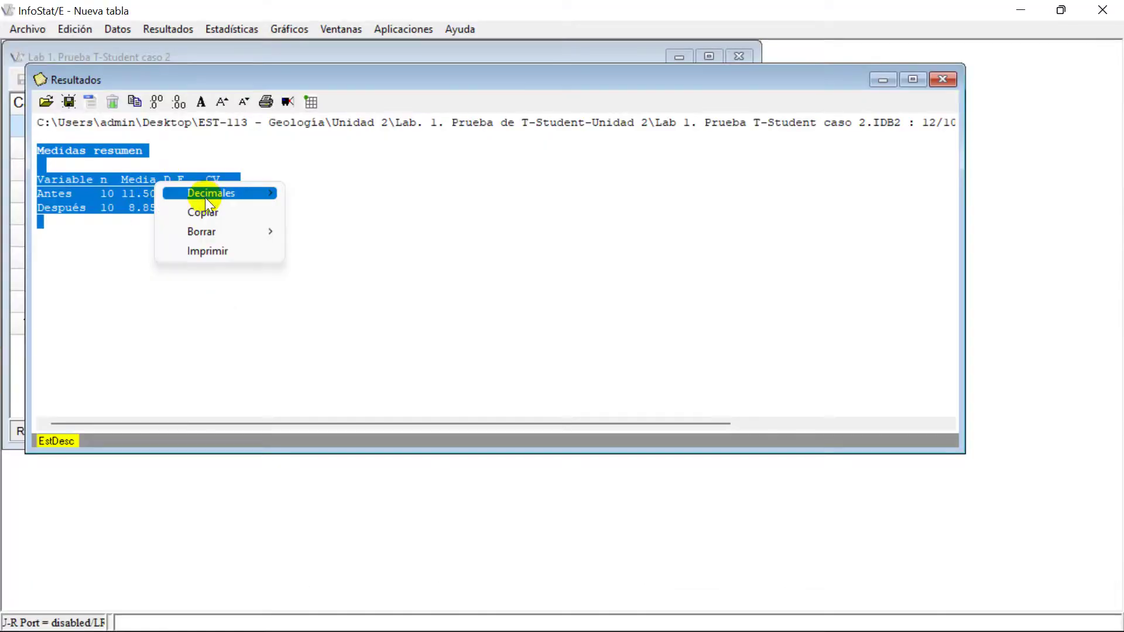
pyautogui.click(205, 213)
pyautogui.click(715, 622)
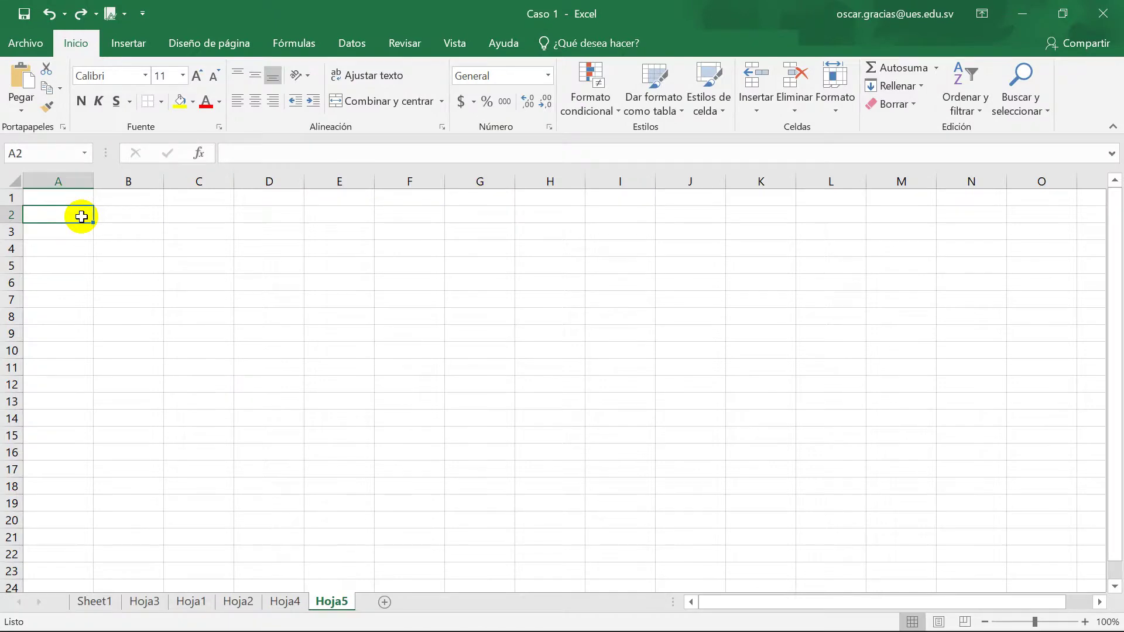
pyautogui.write('Medidas resumen  Variable\tn\tMedia\tD.E.\tCV Antes\t10\t11.5\t3.86\t33.56 Después\t10\t8.85\t2.56\t28.92')
pyautogui.click(152, 369)
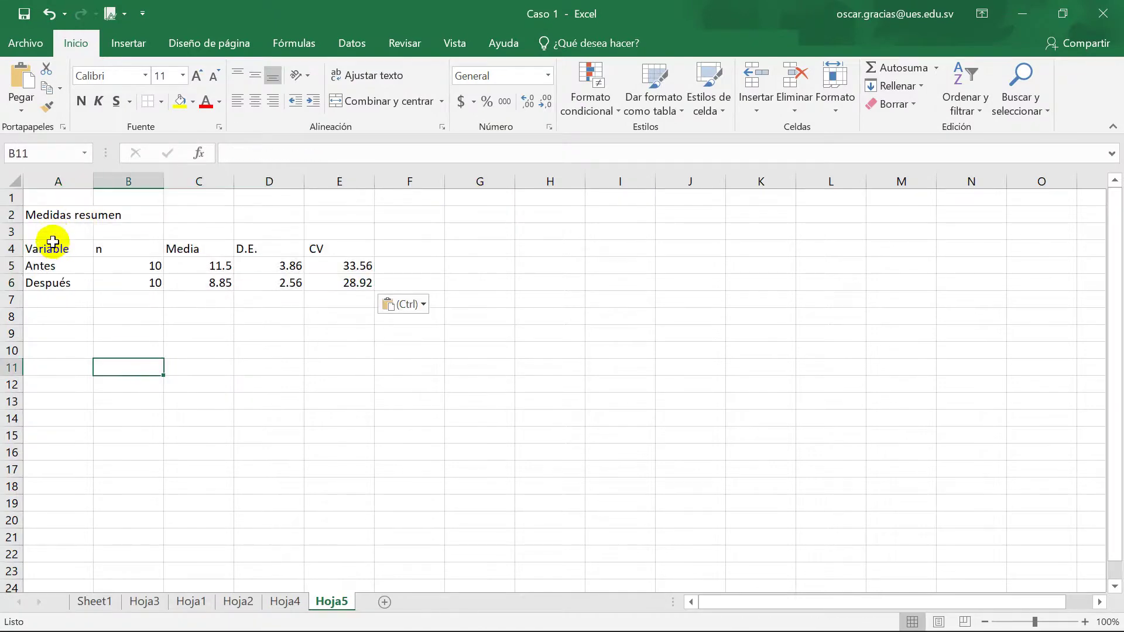
# - Center the contents of the summary table in A4:E6 horizontally
pyautogui.moveTo(53, 247); pyautogui.dragTo(330, 279)
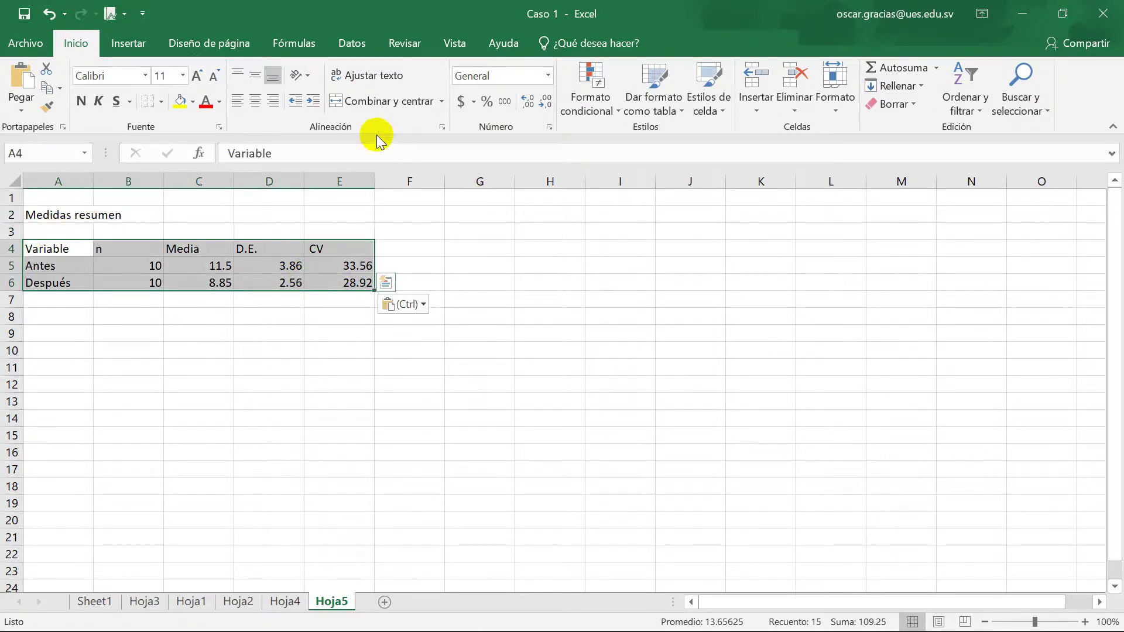
pyautogui.click(255, 104)
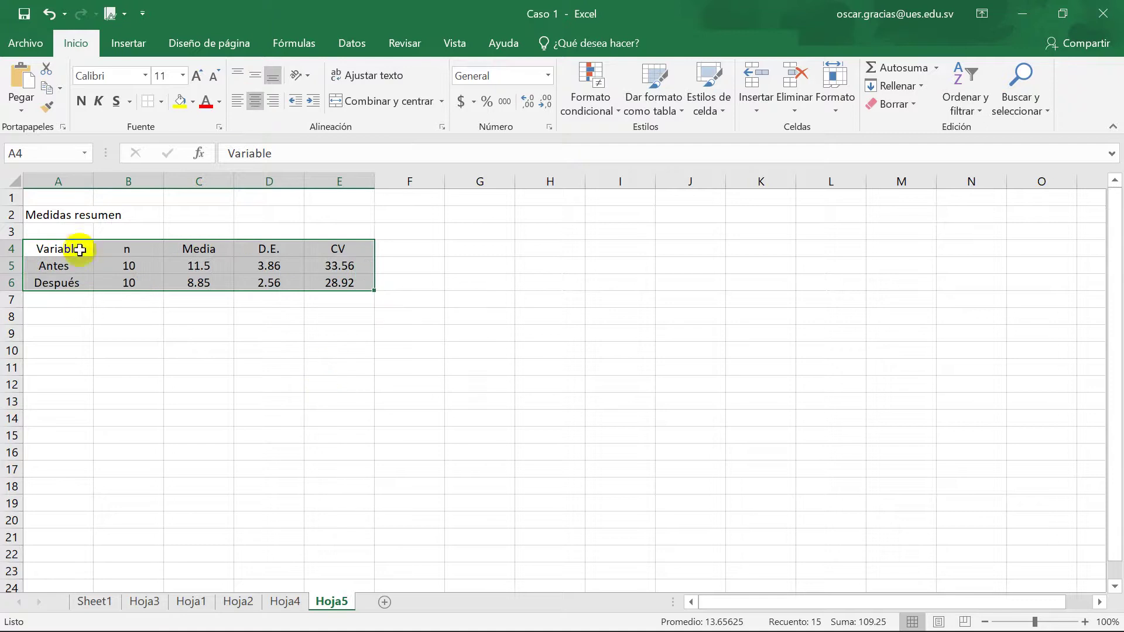
pyautogui.click(133, 300)
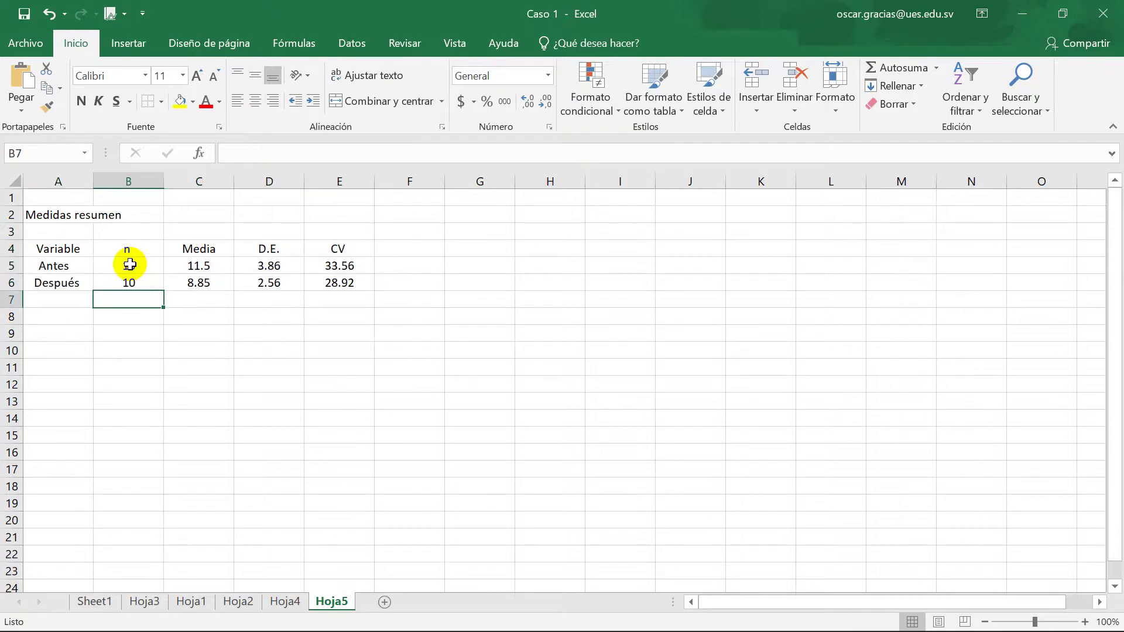
# - Merge and center the two n values in B5:B6 into a single cell, keeping only the upper value
pyautogui.moveTo(128, 266); pyautogui.dragTo(130, 282)
pyautogui.click(365, 104)
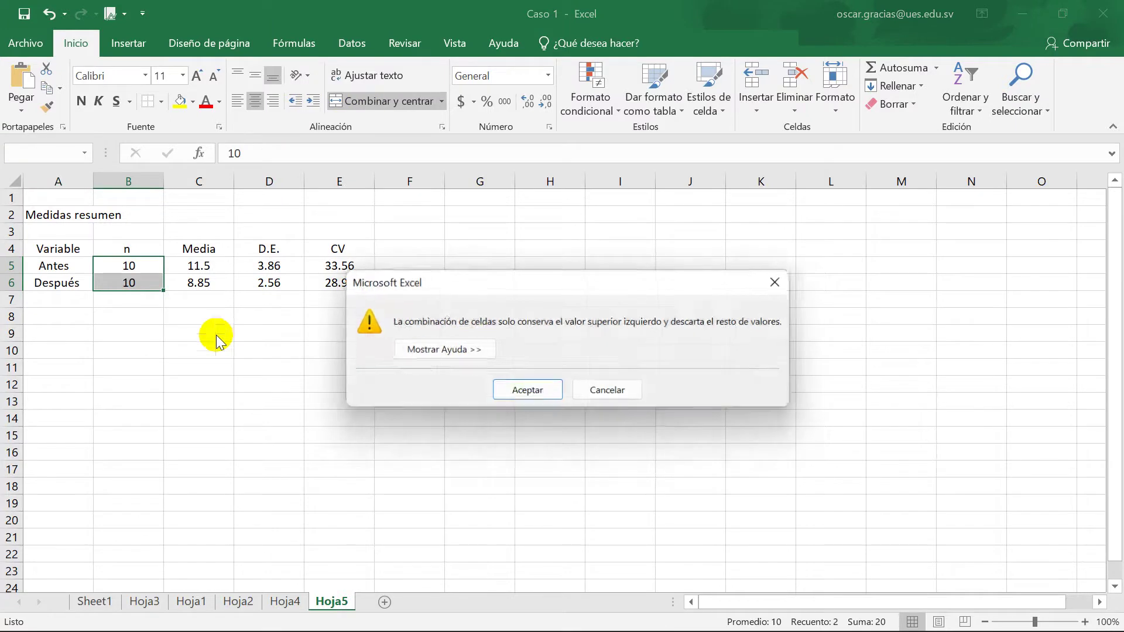
pyautogui.click(522, 389)
pyautogui.click(227, 351)
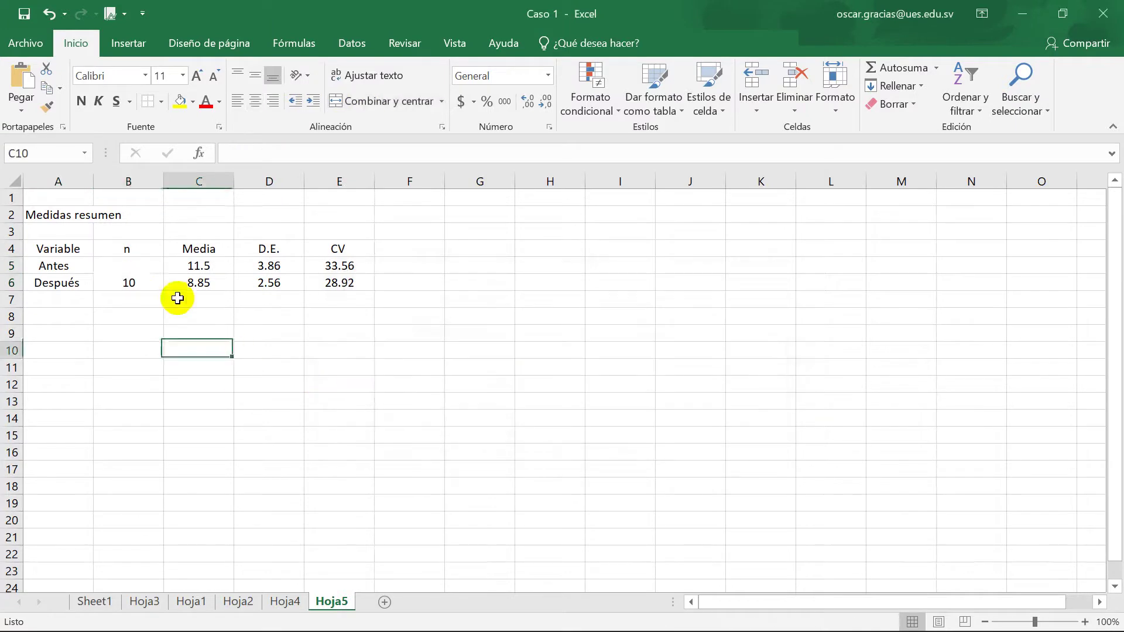
pyautogui.click(129, 277)
# - Apply all borders to the summary table in A4:E6
pyautogui.moveTo(72, 250); pyautogui.dragTo(340, 283)
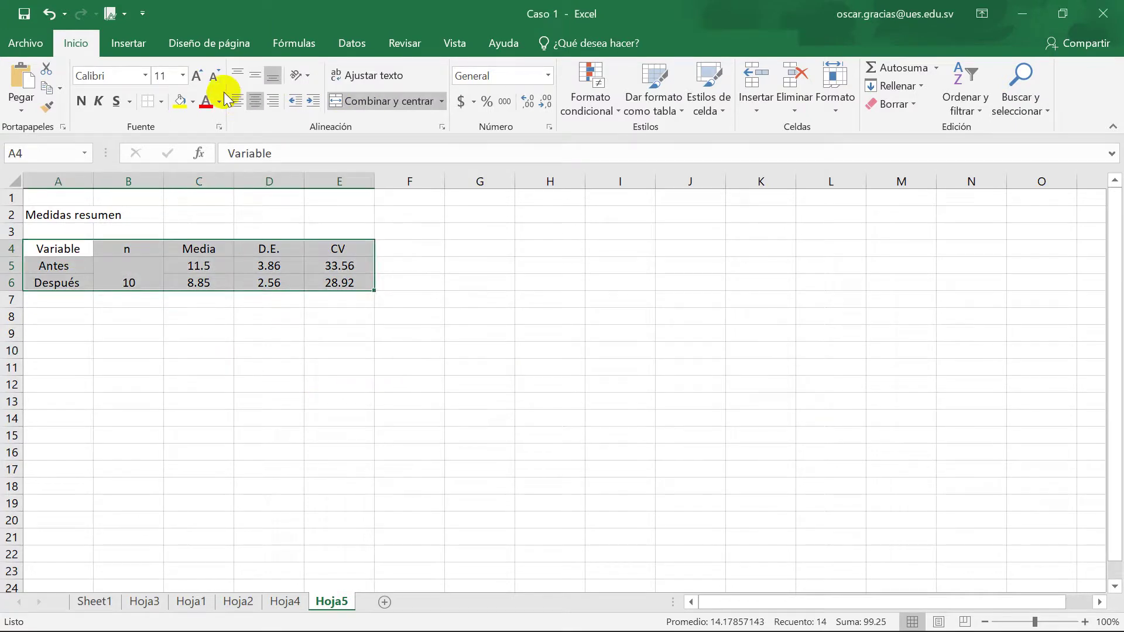
pyautogui.click(162, 103)
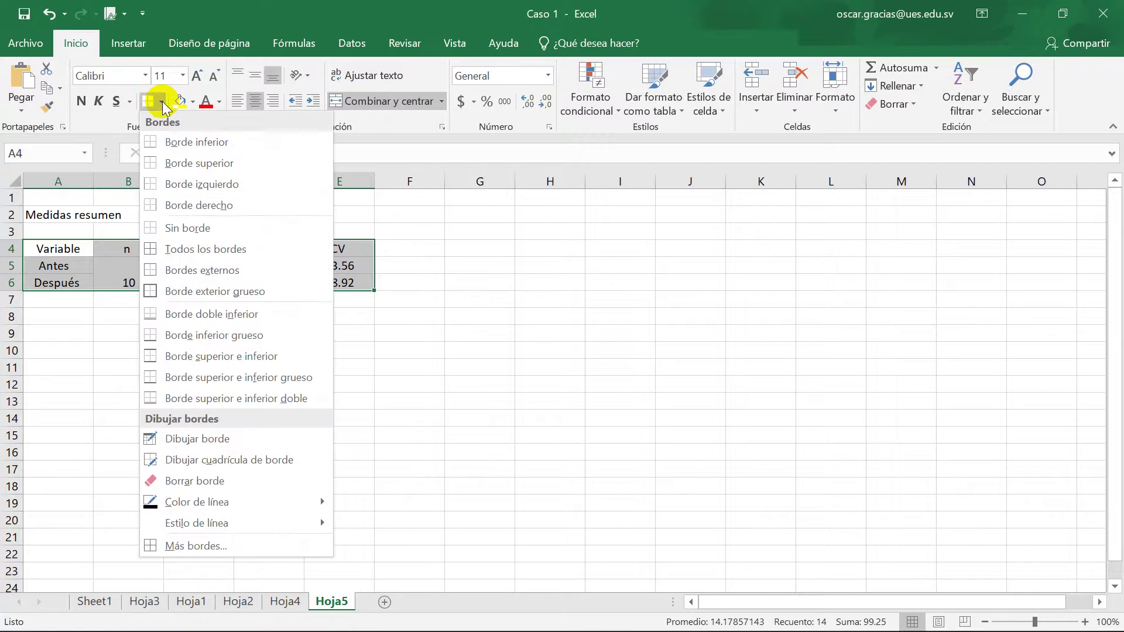
pyautogui.click(191, 250)
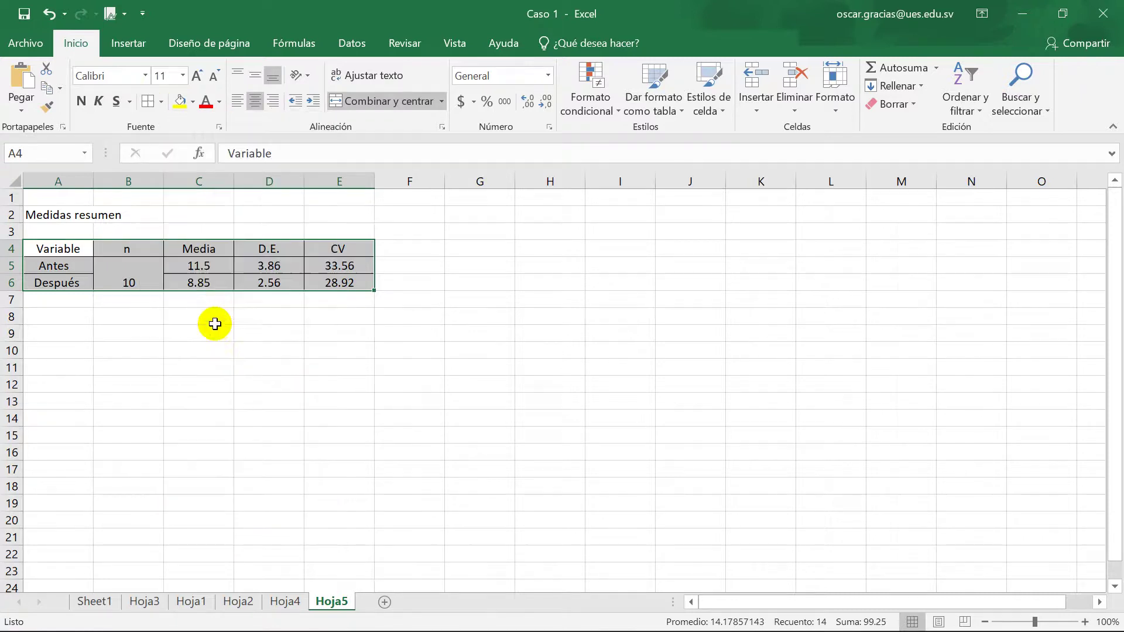
pyautogui.click(219, 339)
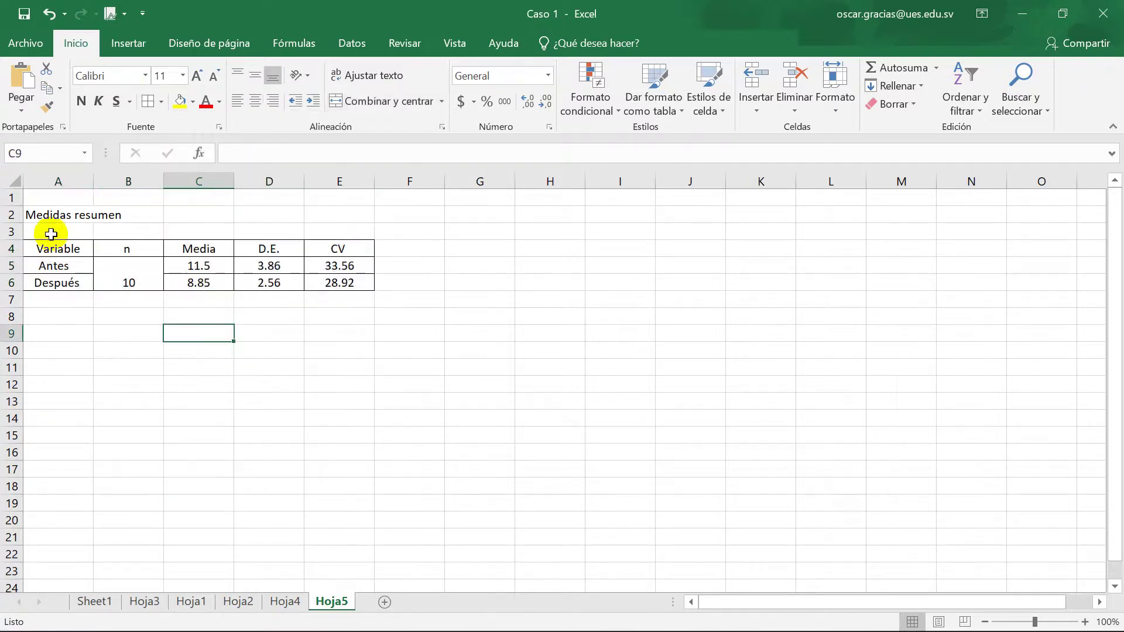
# - Copy the table A4:E6, switch to Word, paste it under Medidas resumen por tratamiento and center it on the page
pyautogui.moveTo(73, 246); pyautogui.dragTo(367, 279)
pyautogui.hotkey('ctrl', 'c')
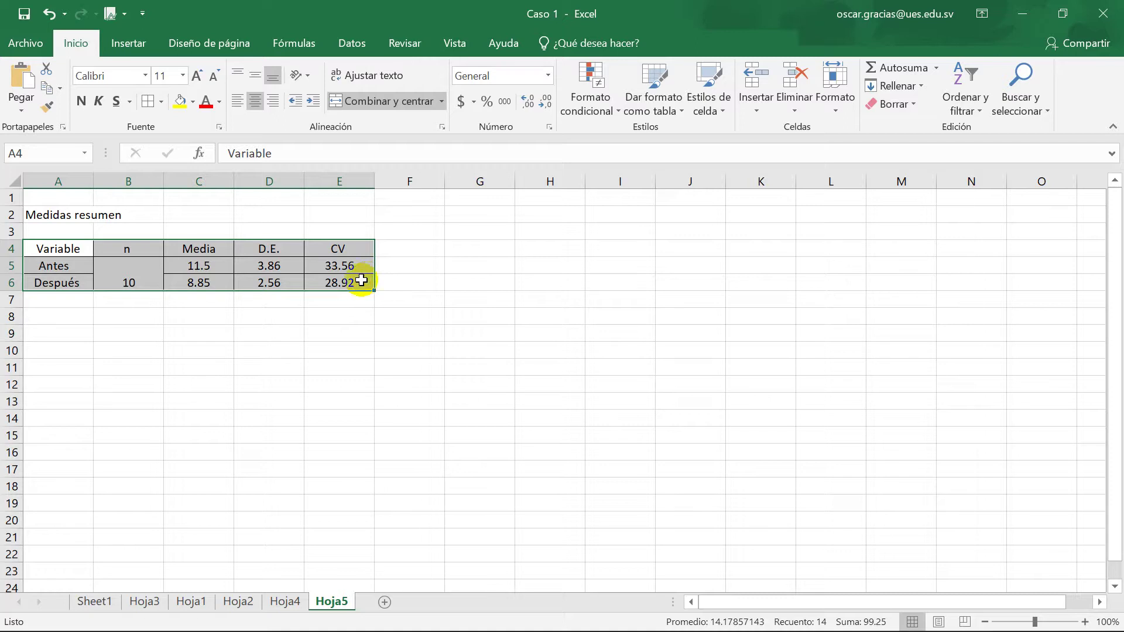
pyautogui.click(677, 612)
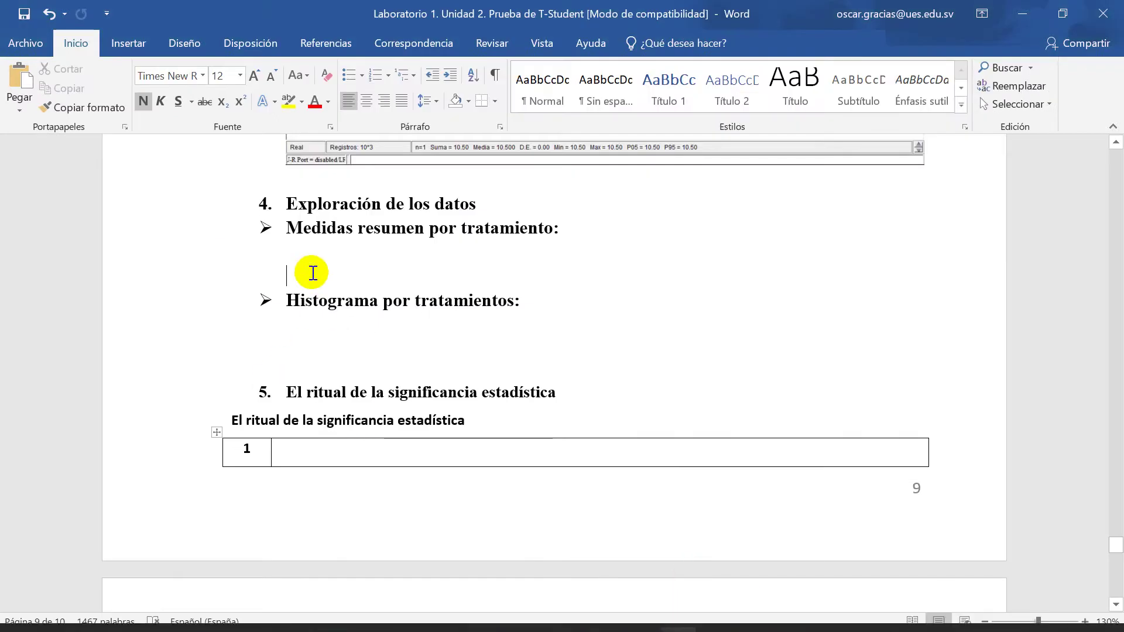
pyautogui.hotkey('ctrl', 'v')
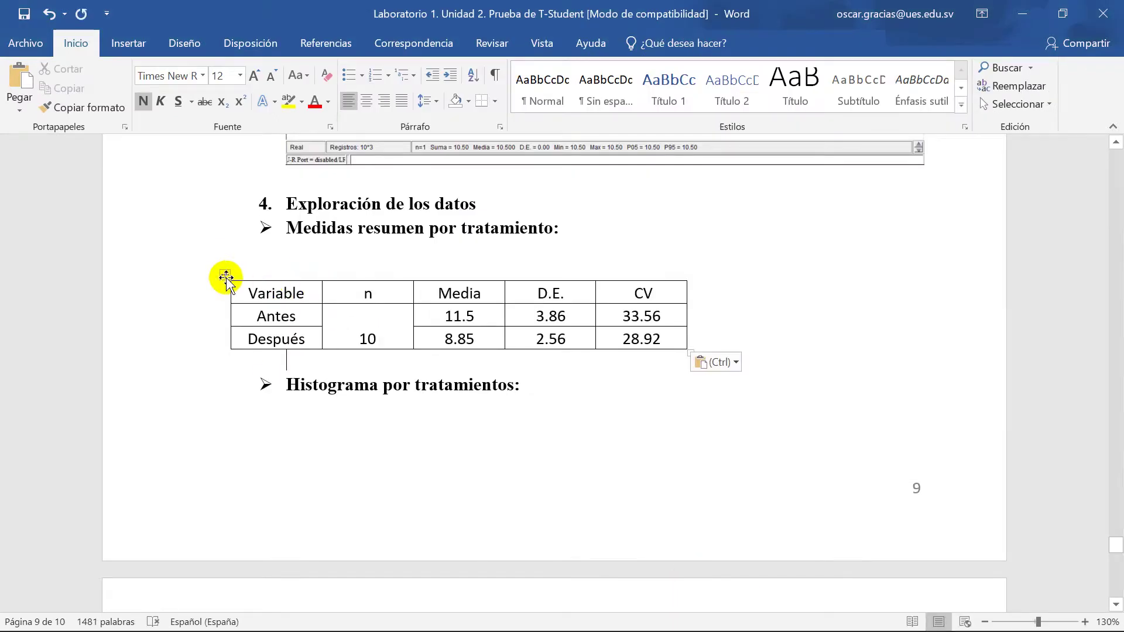
pyautogui.click(226, 278)
pyautogui.click(366, 100)
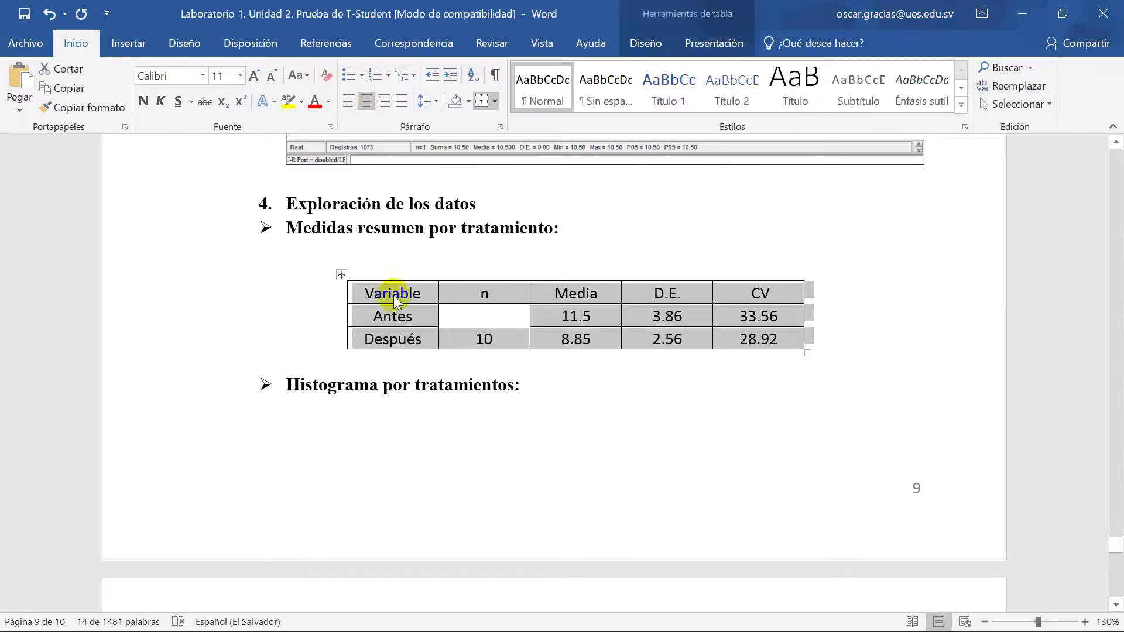
# - Remove all borders from the pasted summary table and give it only a bottom and a top border
pyautogui.click(497, 101)
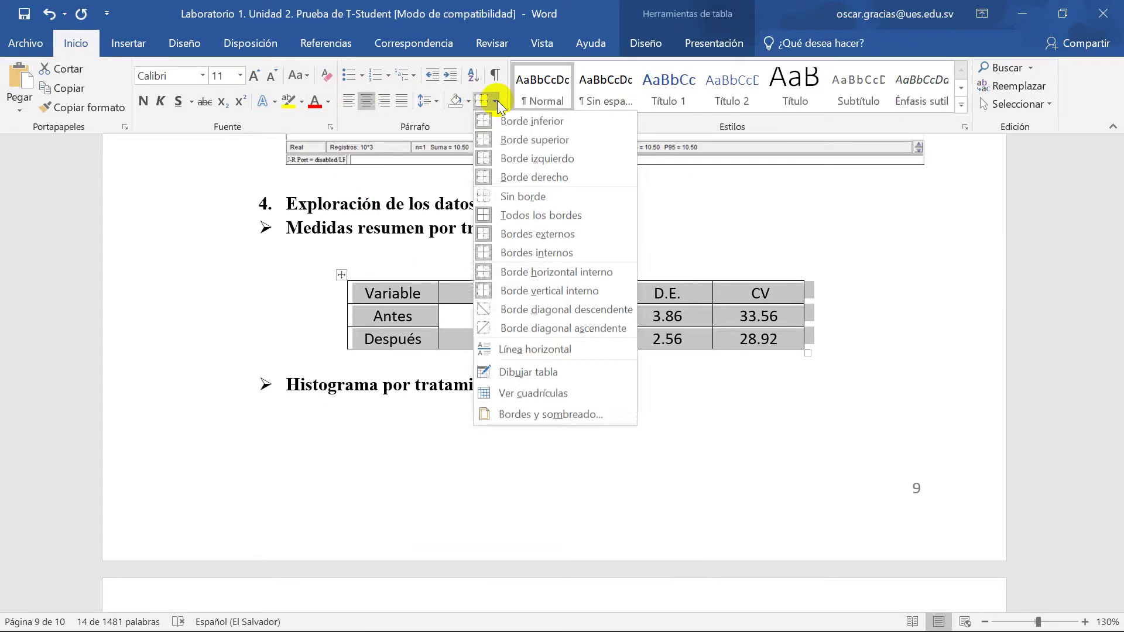
pyautogui.click(518, 195)
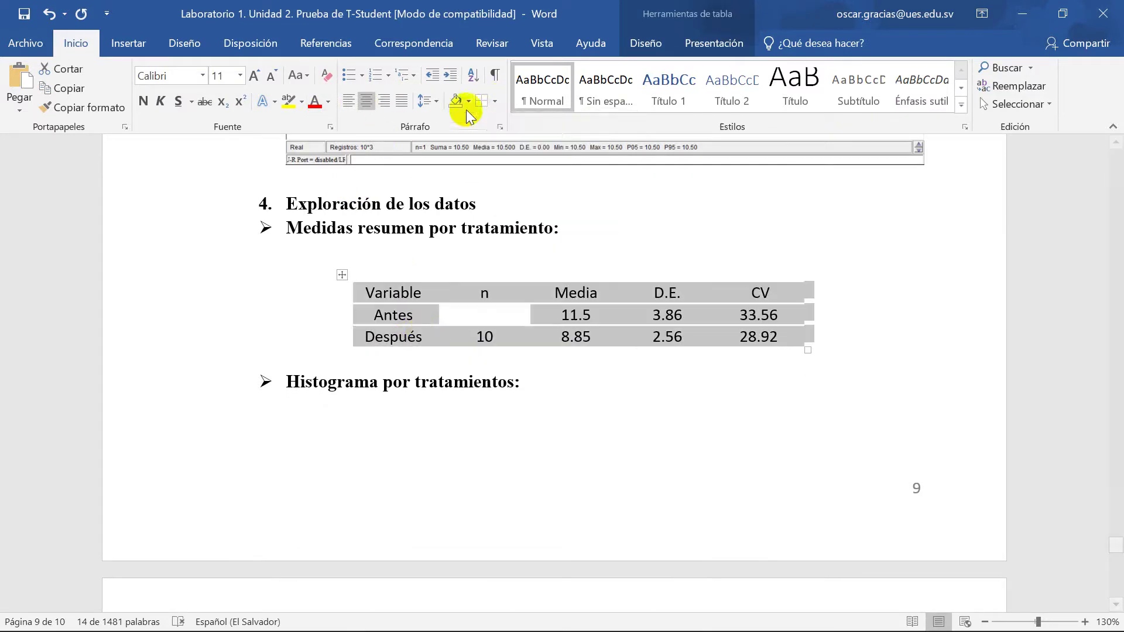
pyautogui.click(495, 101)
pyautogui.click(495, 105)
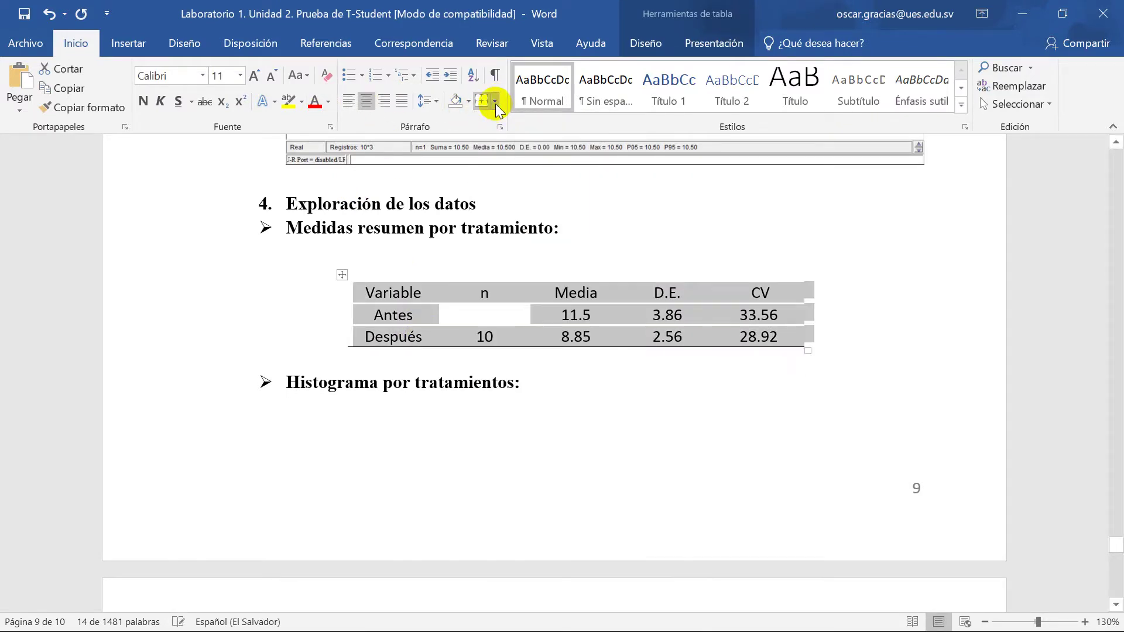
pyautogui.click(496, 104)
pyautogui.click(420, 323)
pyautogui.click(416, 319)
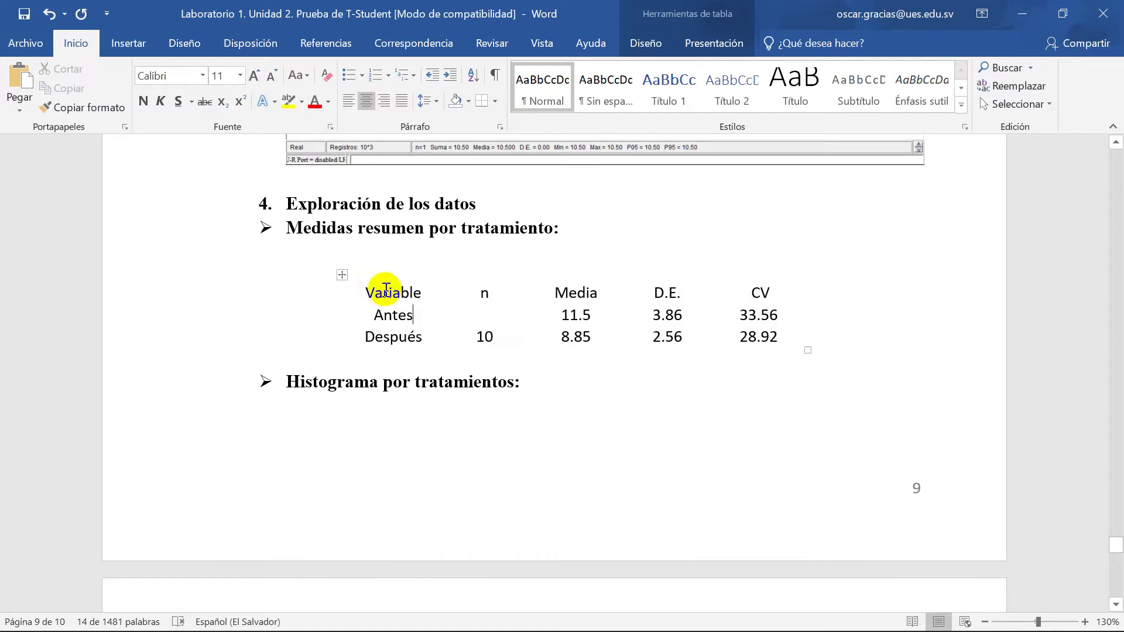
pyautogui.click(342, 275)
pyautogui.click(495, 101)
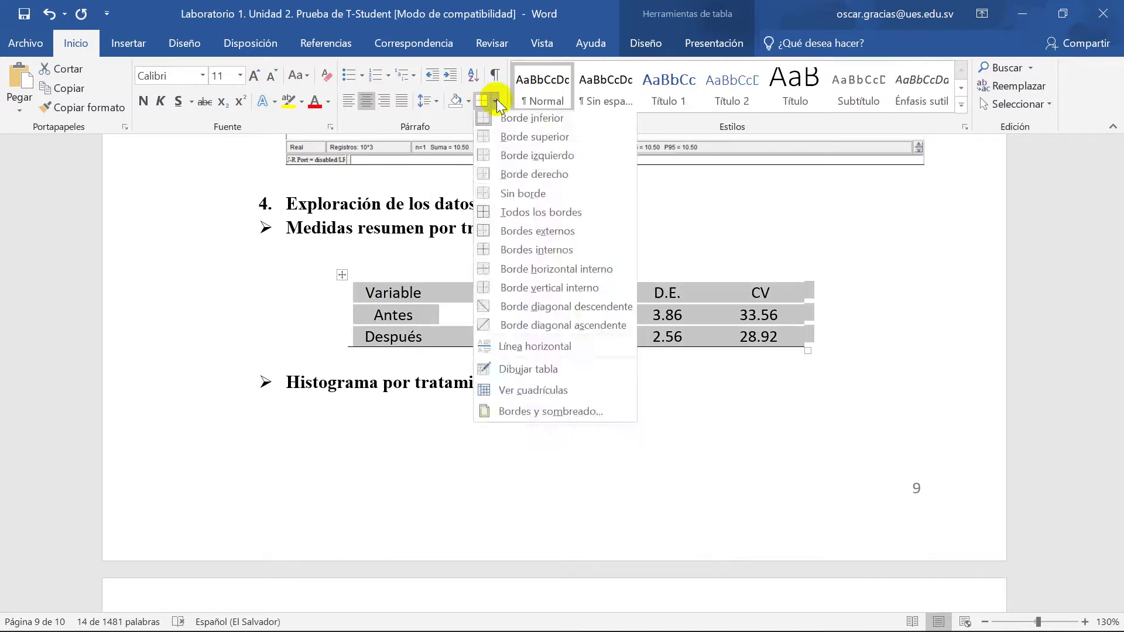
pyautogui.click(515, 136)
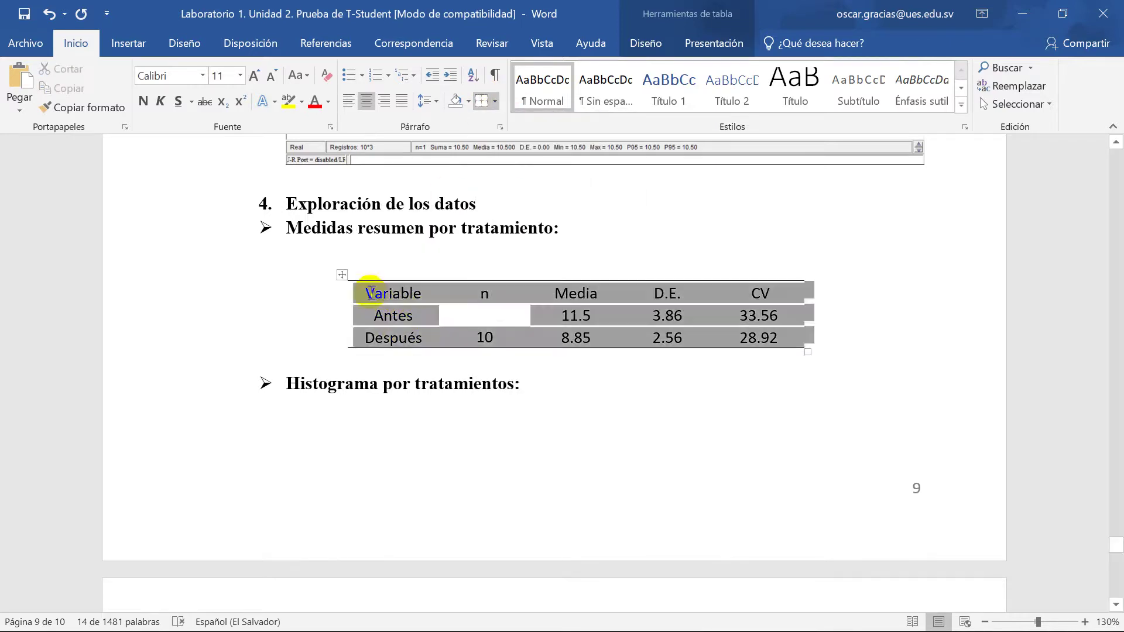
# - Add a bottom border under the header row of the summary table, from Variable to CV
pyautogui.moveTo(359, 294); pyautogui.dragTo(734, 292)
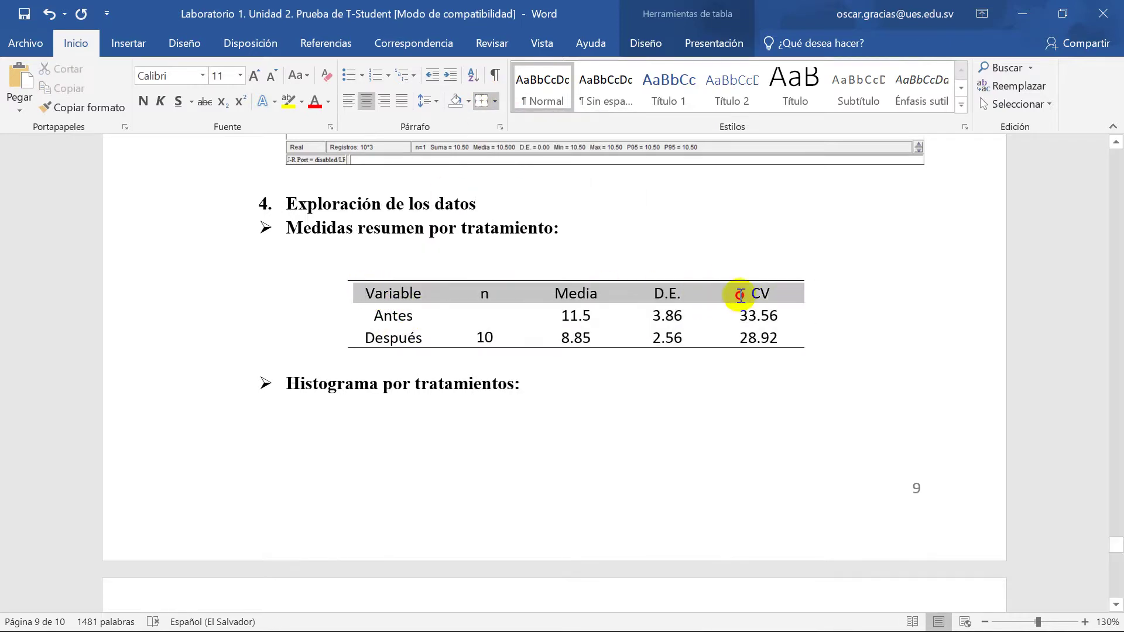
pyautogui.click(495, 101)
pyautogui.click(511, 123)
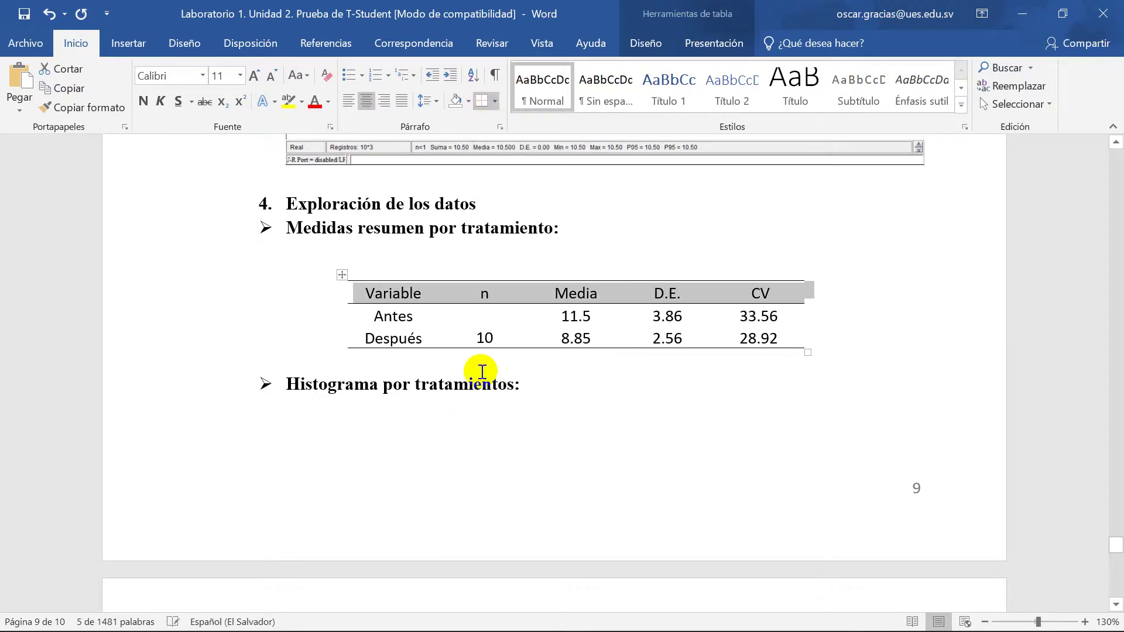
# - Enter the caption label "Cuadro 3." above the summary table and insert a blank line before it
pyautogui.click(478, 369)
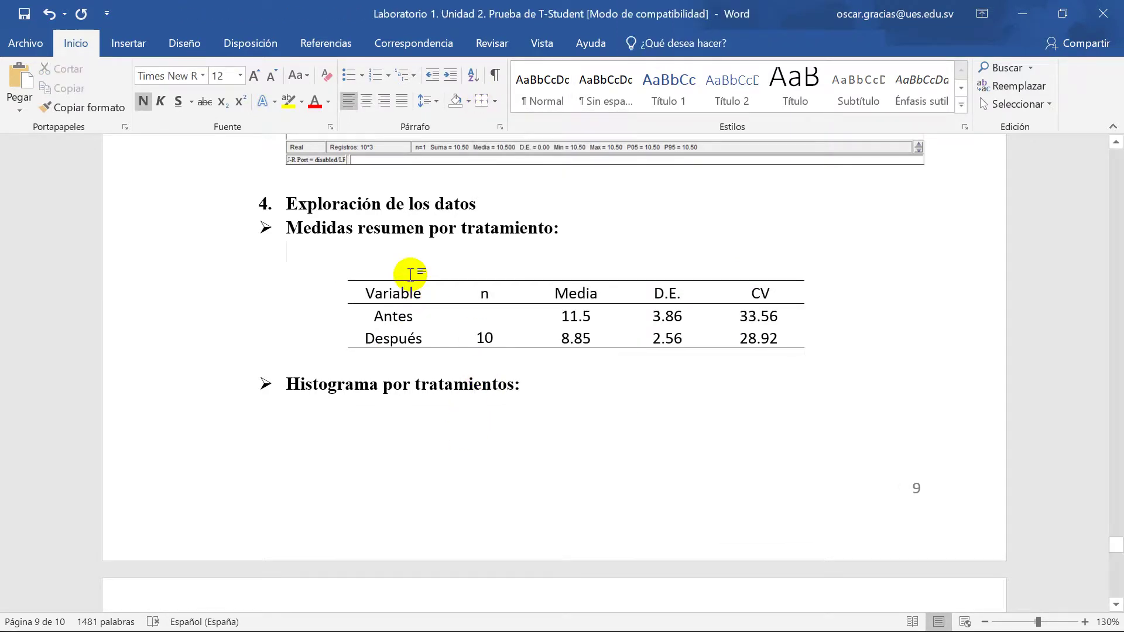
pyautogui.write('uadro 3.')
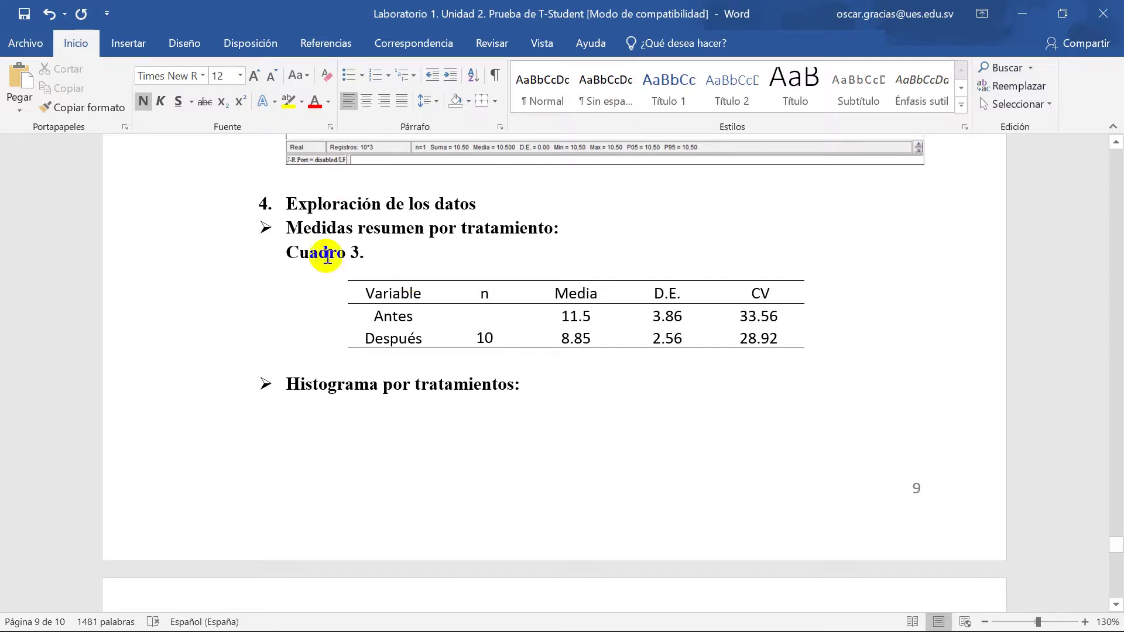
pyautogui.click(284, 252)
pyautogui.press('Return')
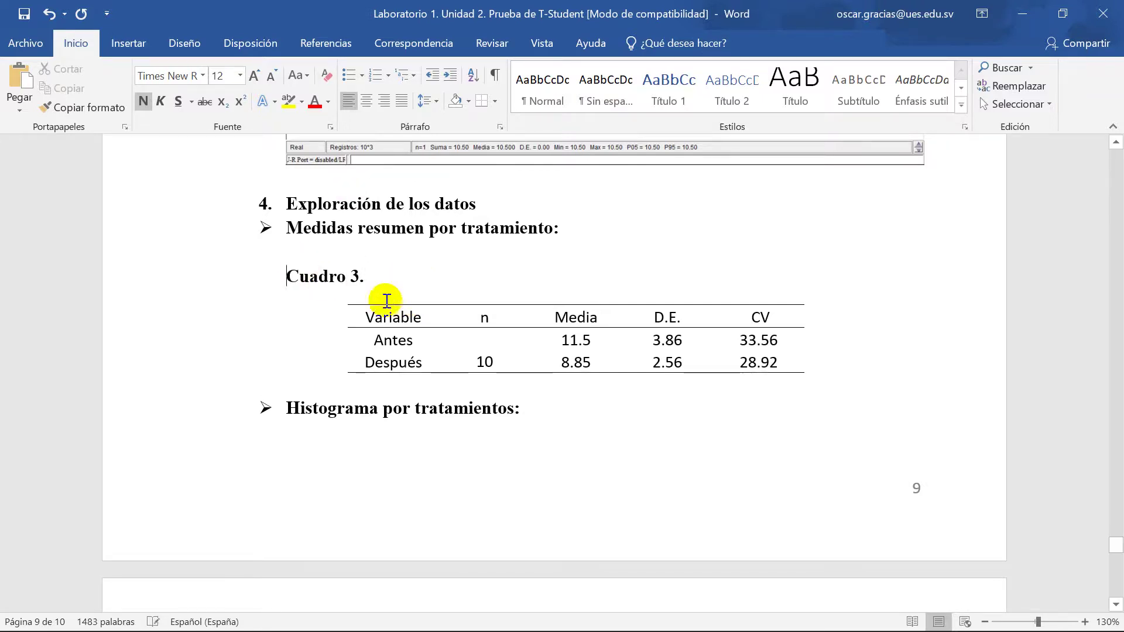
# - Make the summary table's header row bold and save the document with the cursor at the end of the caption
pyautogui.moveTo(358, 316); pyautogui.dragTo(782, 320)
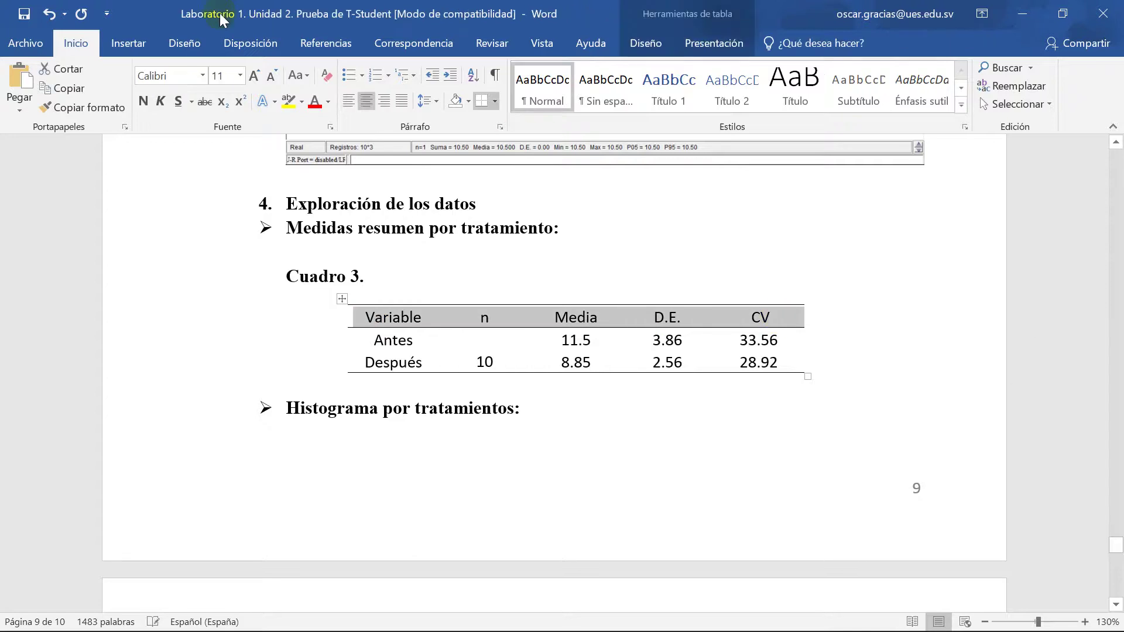
pyautogui.click(144, 101)
pyautogui.click(410, 279)
pyautogui.hotkey('ctrl', 's')
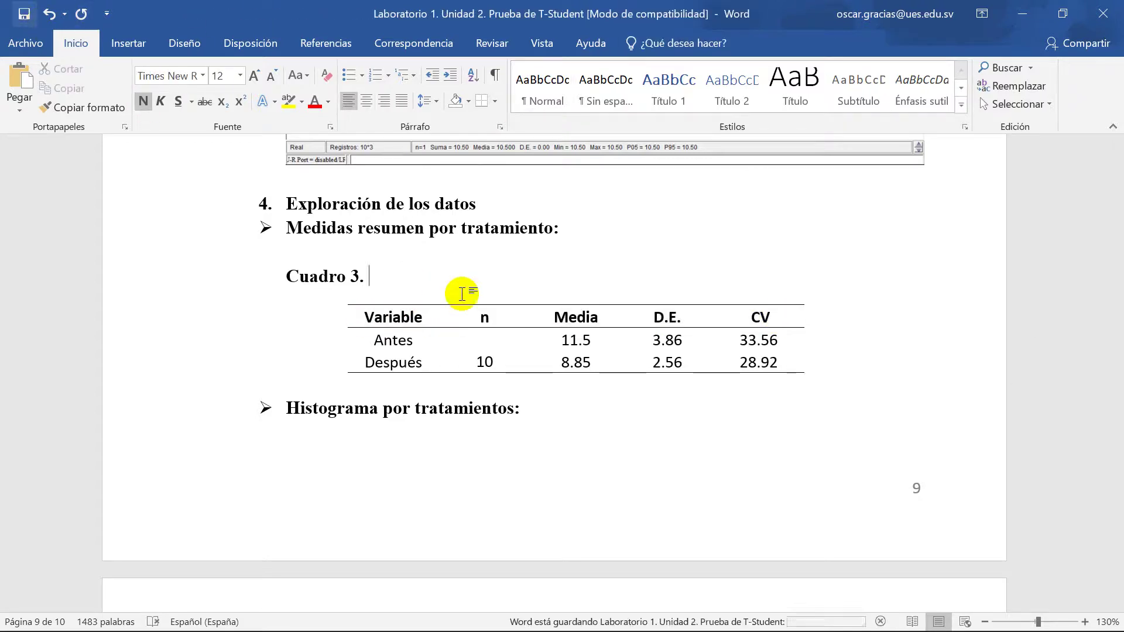
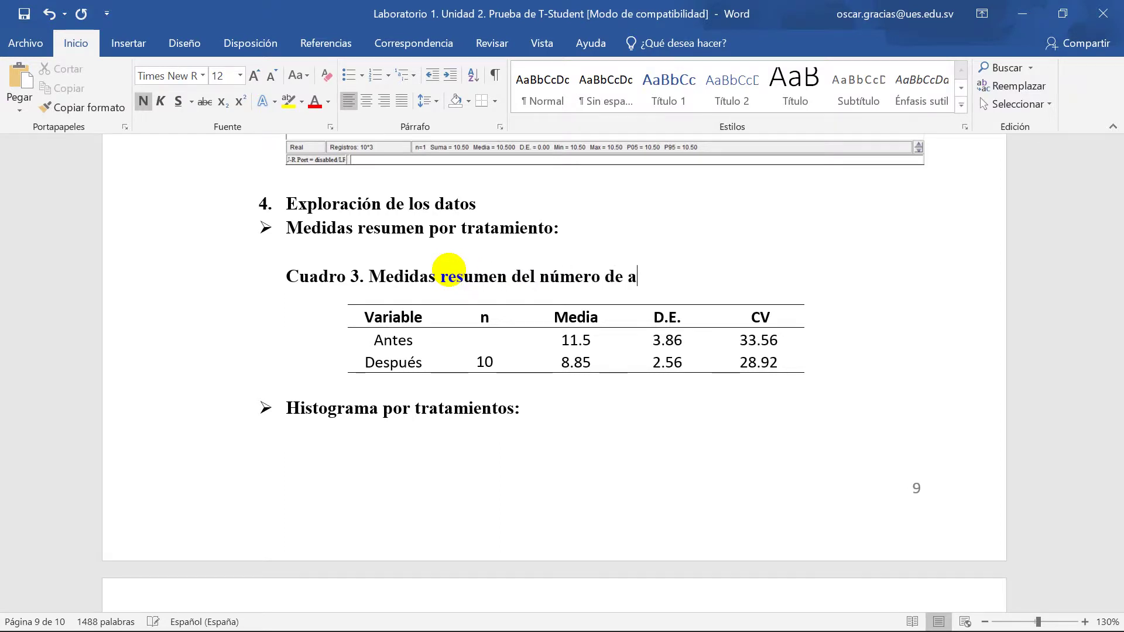
# - Copy the phrase "presencia de Agallas en Encina (pequeñas agallas en el envés de una hoja de encina" from the Caso 2 statement
pyautogui.scroll(15, 320, 302)
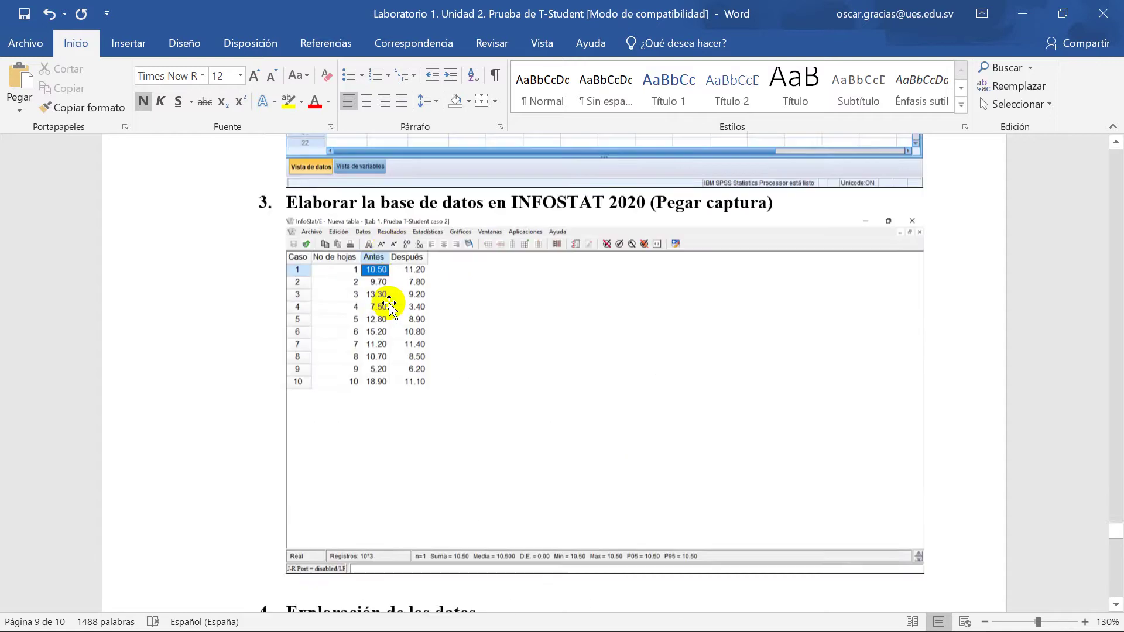
pyautogui.scroll(20, 390, 303)
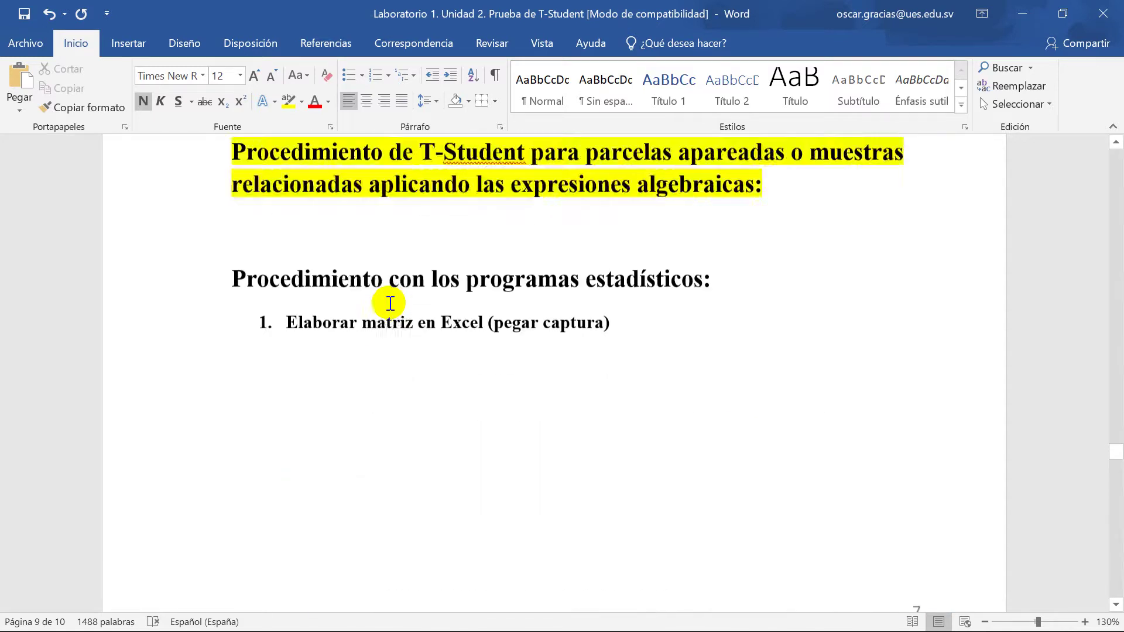
pyautogui.scroll(-2, 390, 302)
pyautogui.scroll(4, 758, 389)
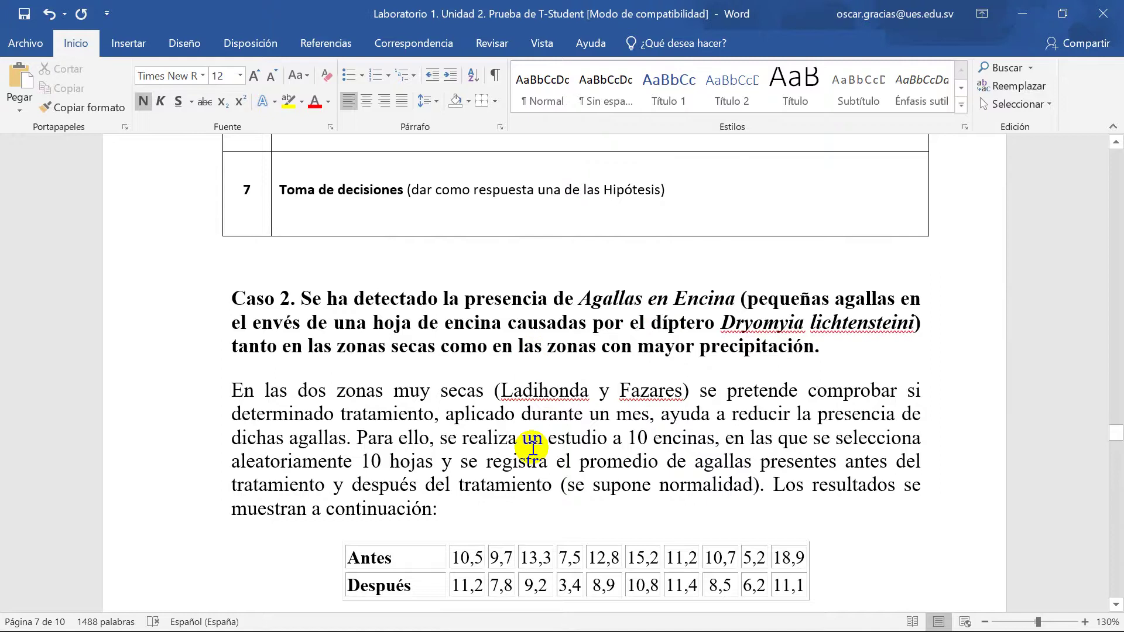
pyautogui.scroll(-1, 531, 437)
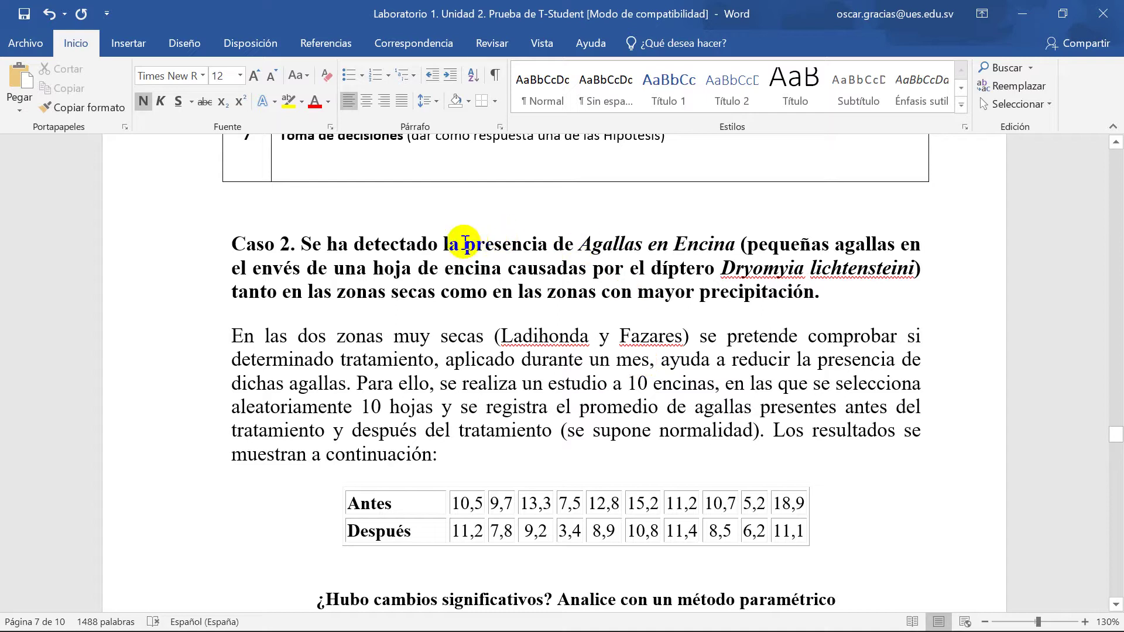
pyautogui.moveTo(487, 241); pyautogui.dragTo(502, 274)
pyautogui.hotkey('ctrl', 'c')
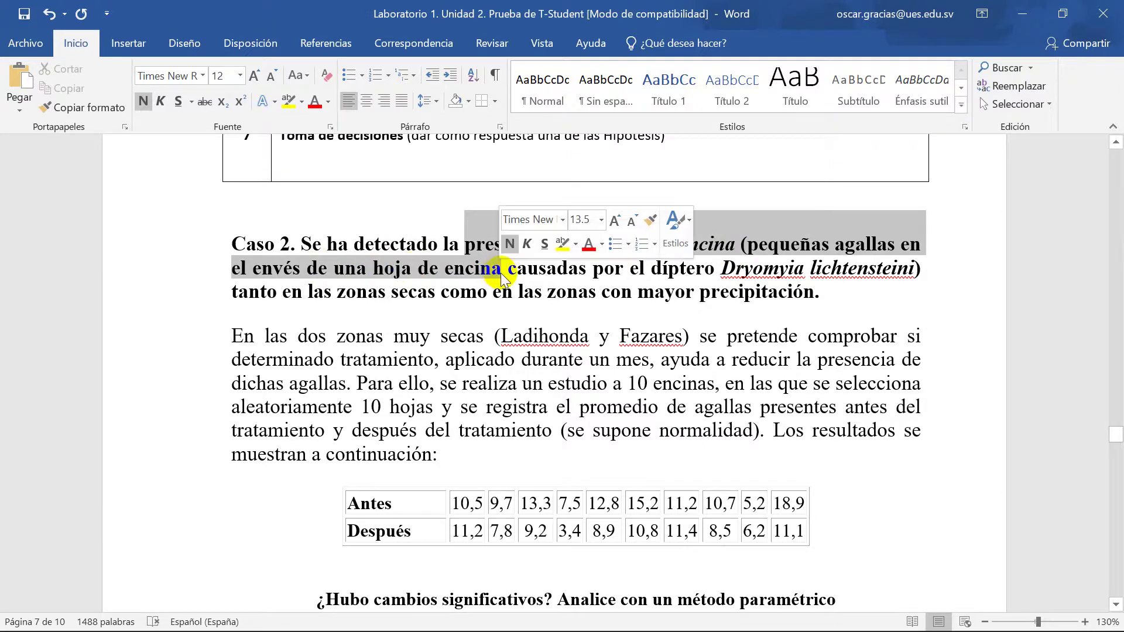
# - Paste the copied phrase into the Cuadro 3 caption after "Medidas resumen del número de"
pyautogui.scroll(-10, 527, 457)
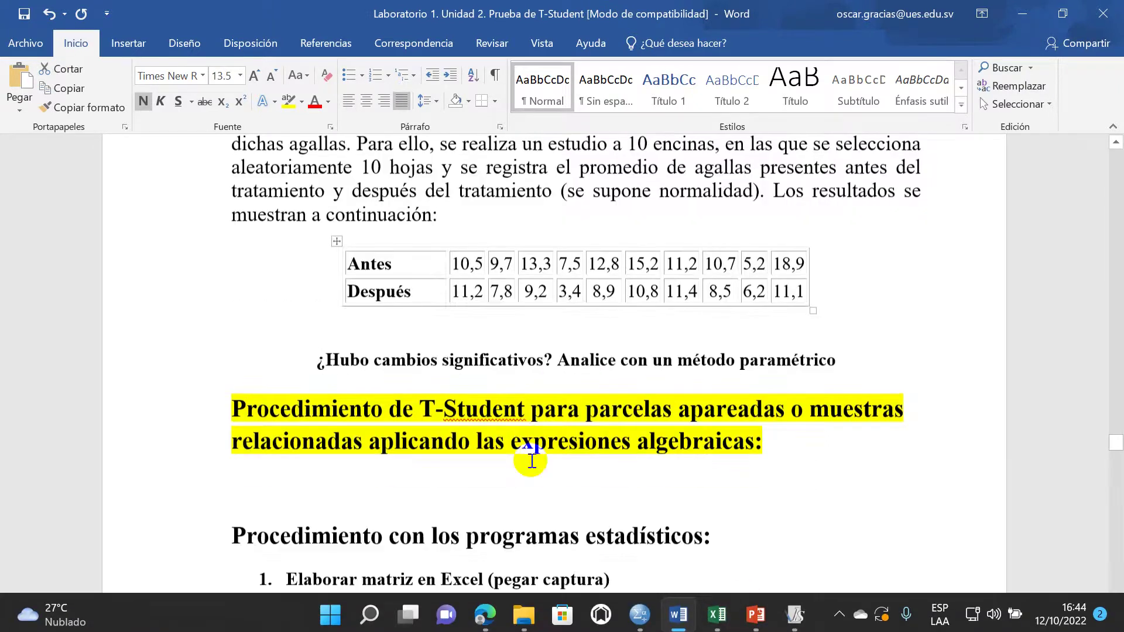
pyautogui.scroll(-15, 514, 404)
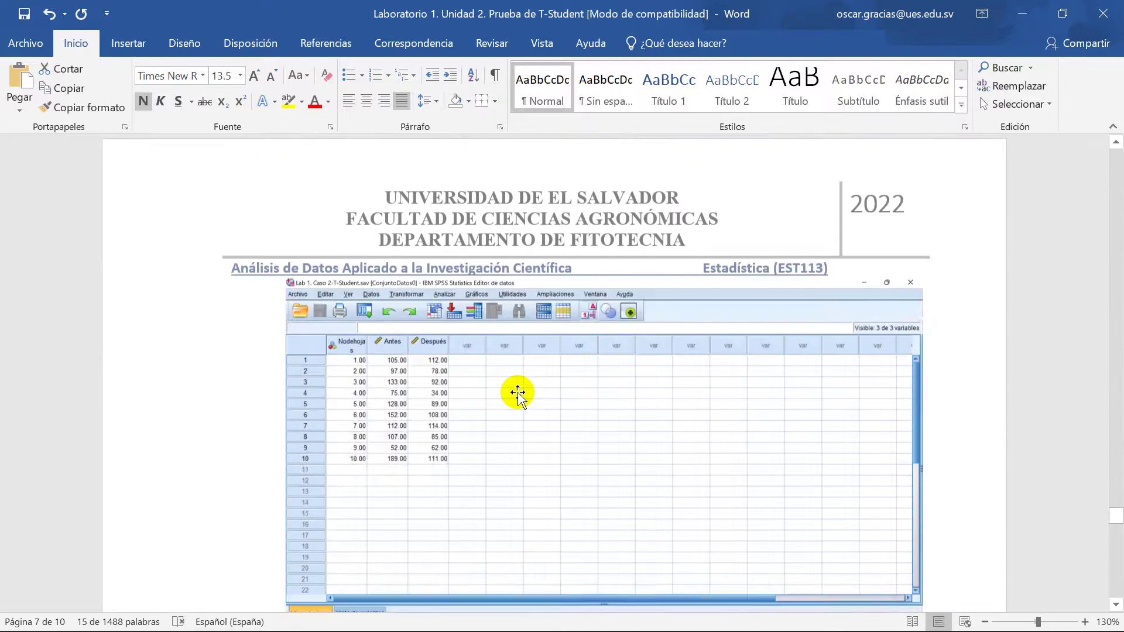
pyautogui.scroll(-15, 516, 402)
pyautogui.scroll(5, 527, 363)
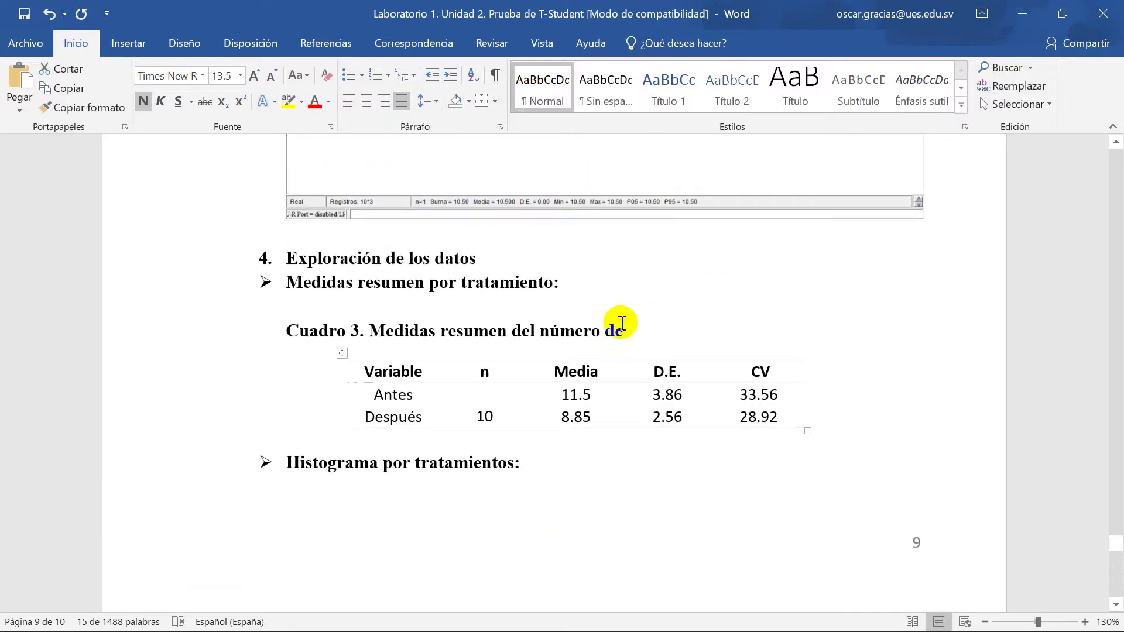
pyautogui.click(633, 330)
pyautogui.hotkey('ctrl', 'v')
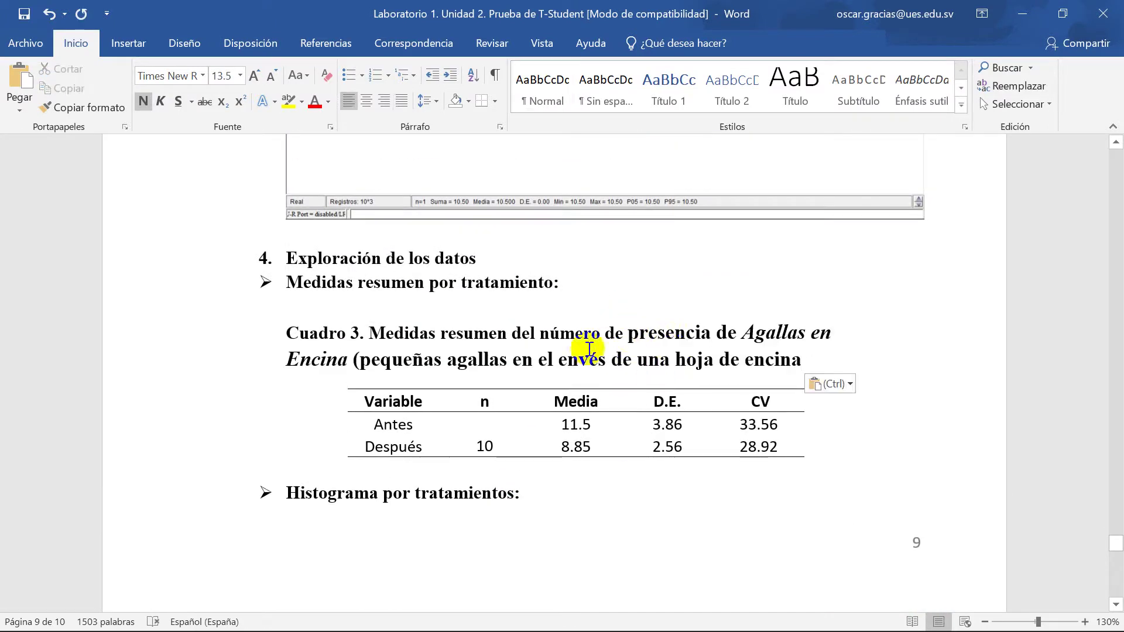
# - Set the descriptive text of the Cuadro 3 caption to 12 pt and remove its bold, leaving "Cuadro 3." bold
pyautogui.click(625, 335)
pyautogui.moveTo(818, 354); pyautogui.dragTo(370, 327)
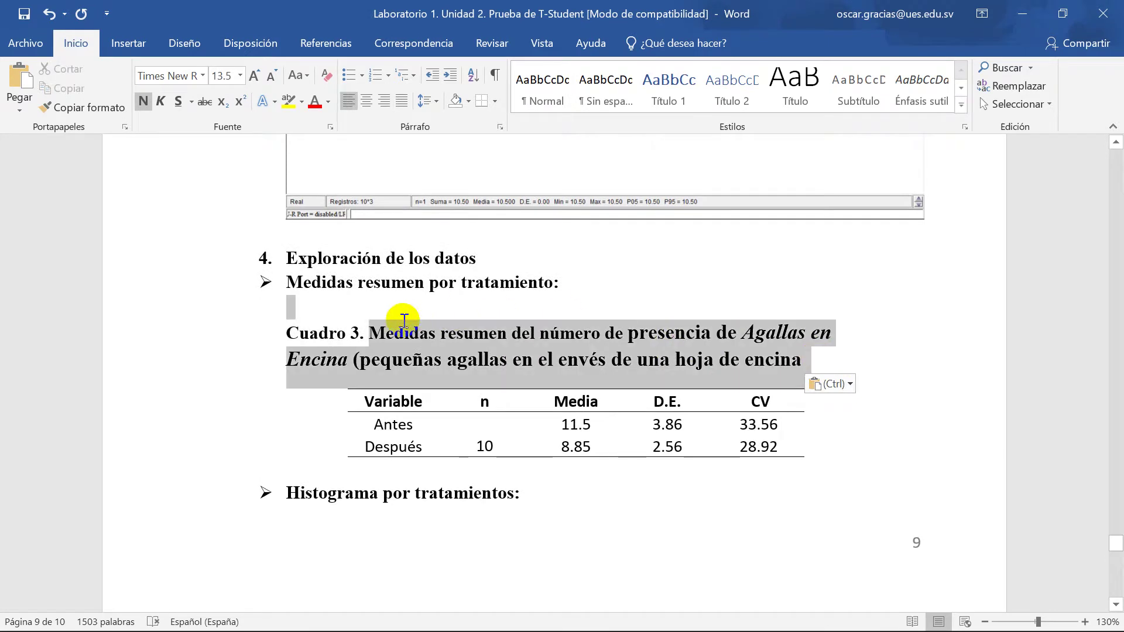
pyautogui.click(240, 75)
pyautogui.click(217, 162)
pyautogui.click(488, 331)
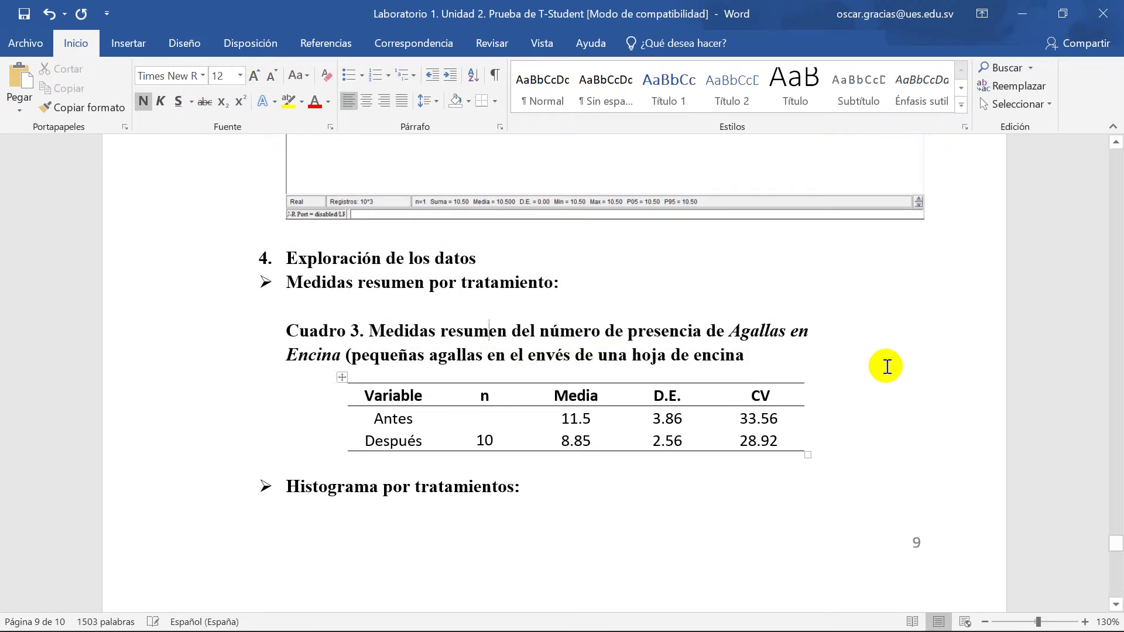
pyautogui.moveTo(758, 359); pyautogui.dragTo(370, 330)
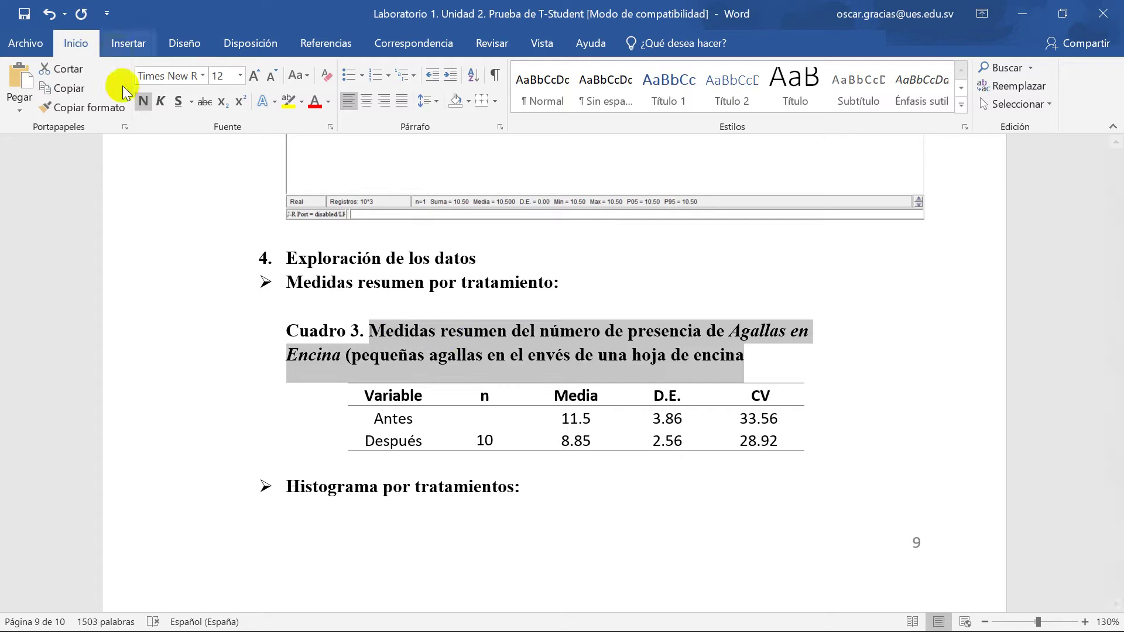
pyautogui.click(142, 101)
pyautogui.click(617, 351)
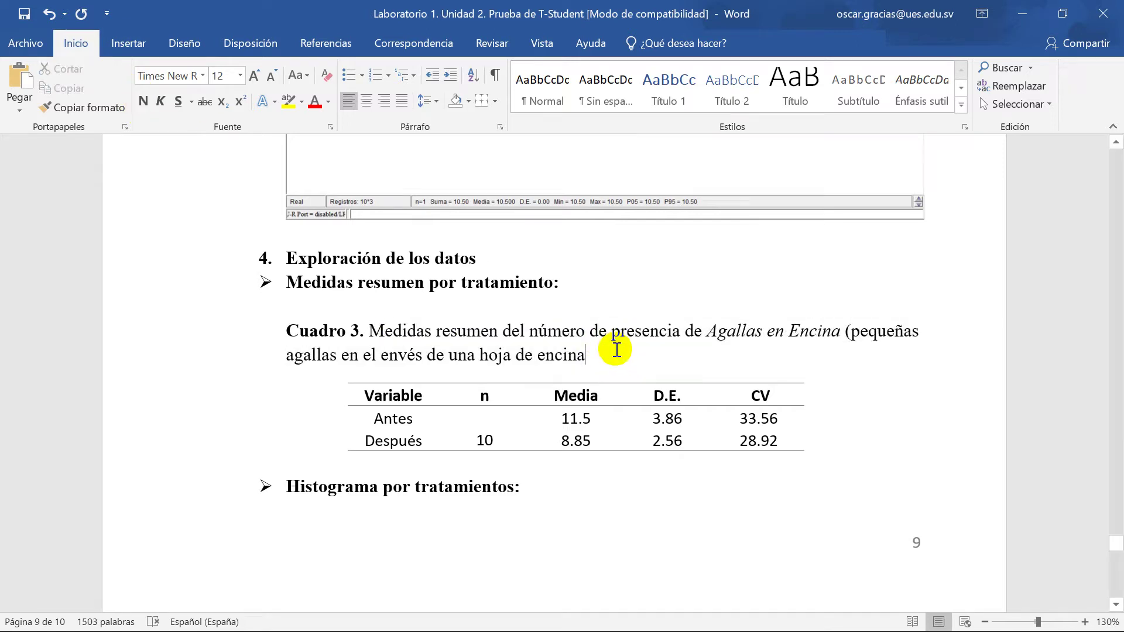
# - End the Cuadro 3 caption with a period, reword its opening as "Medidas resumen de la presencia de", and save the document
pyautogui.write('.')
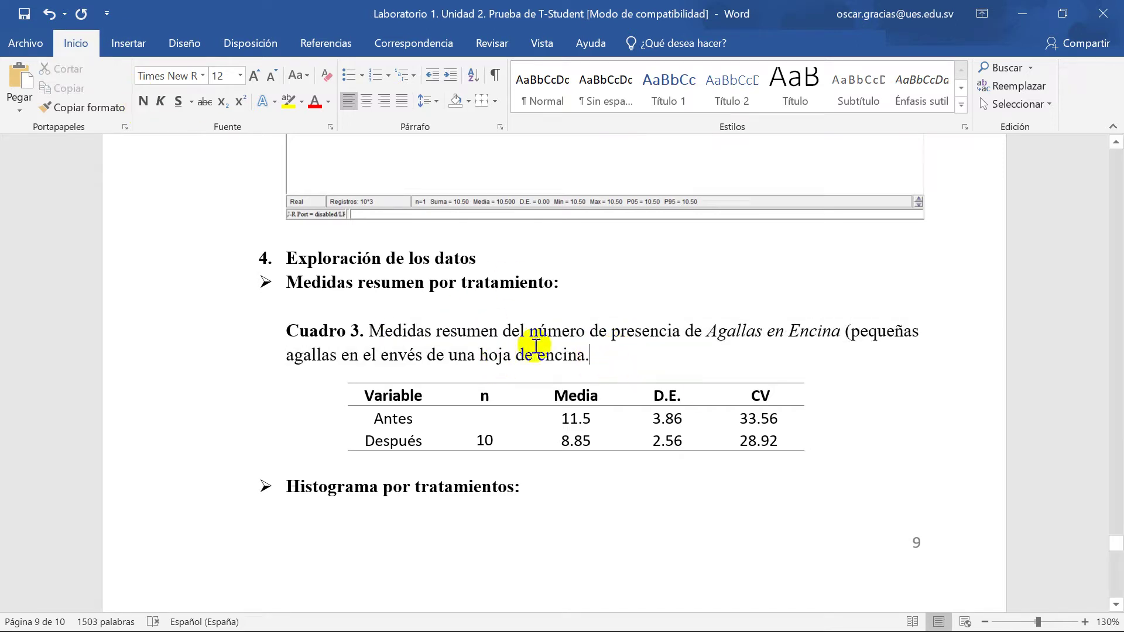
pyautogui.moveTo(506, 331); pyautogui.dragTo(586, 333)
pyautogui.press('Delete')
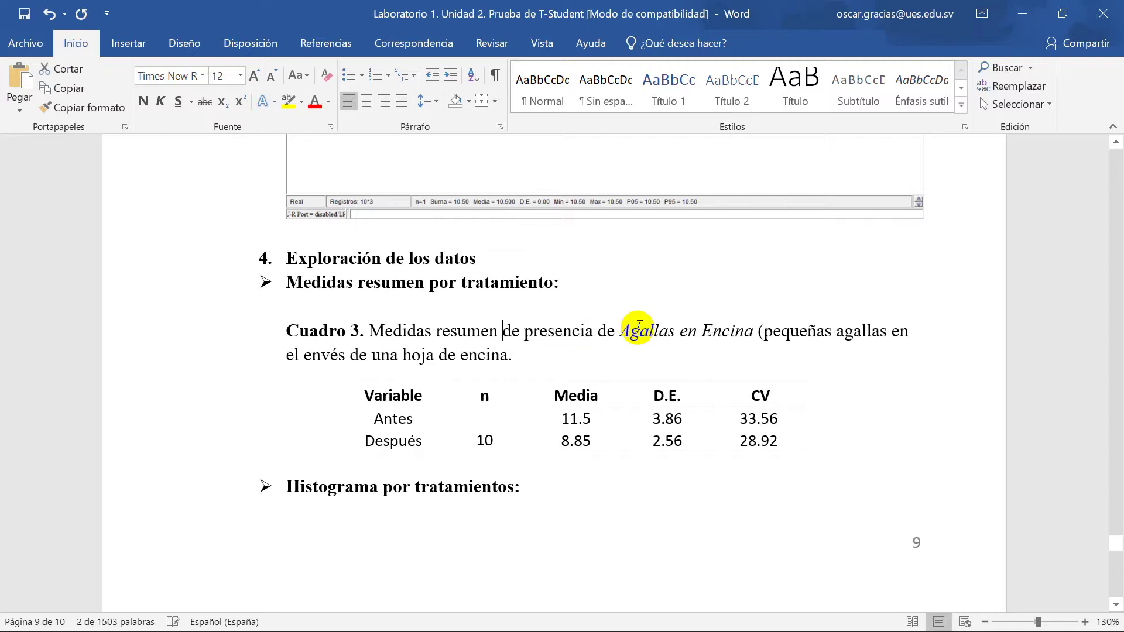
pyautogui.write('la')
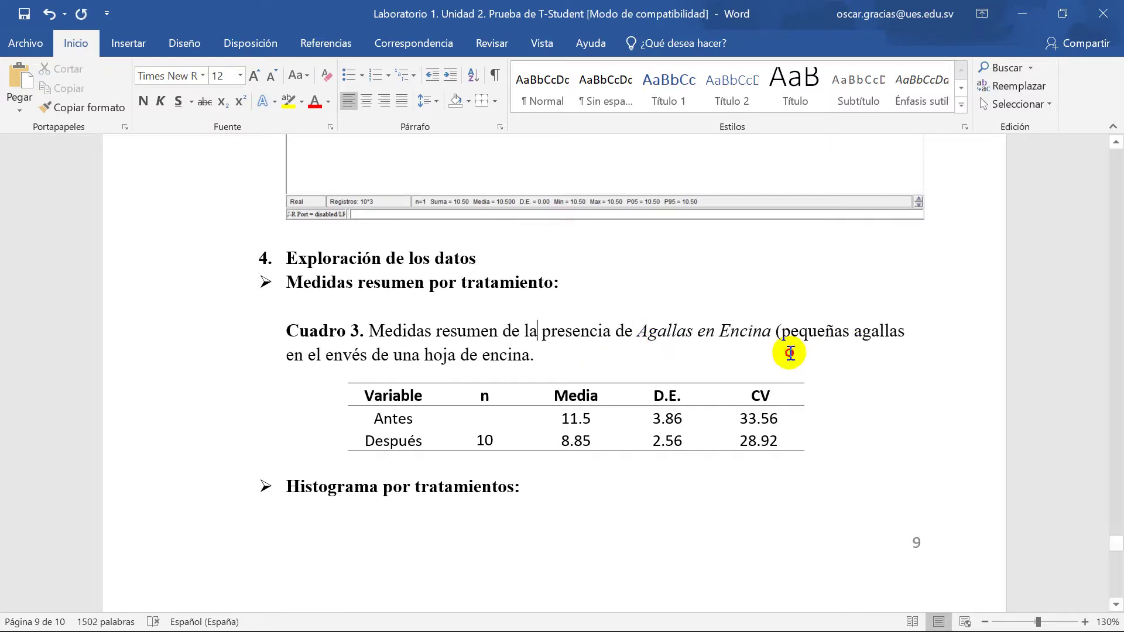
pyautogui.click(24, 14)
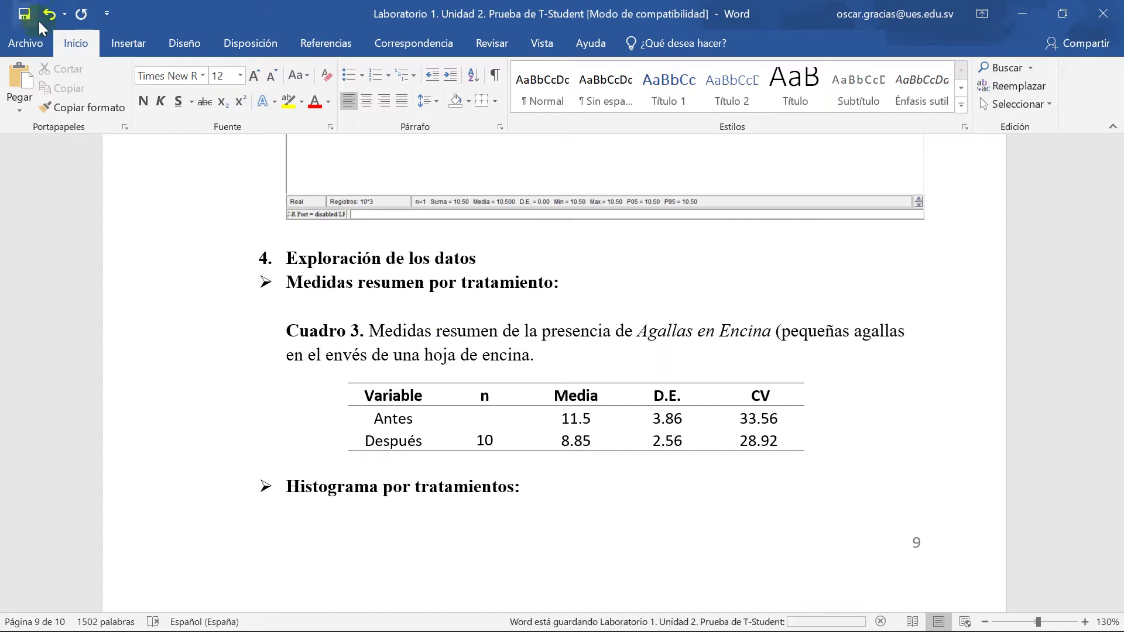
# - Add the lines "Media" and "Coeficiente de variación" above the Cuadro 3 caption and save the document
pyautogui.click(322, 308)
pyautogui.write('Me')
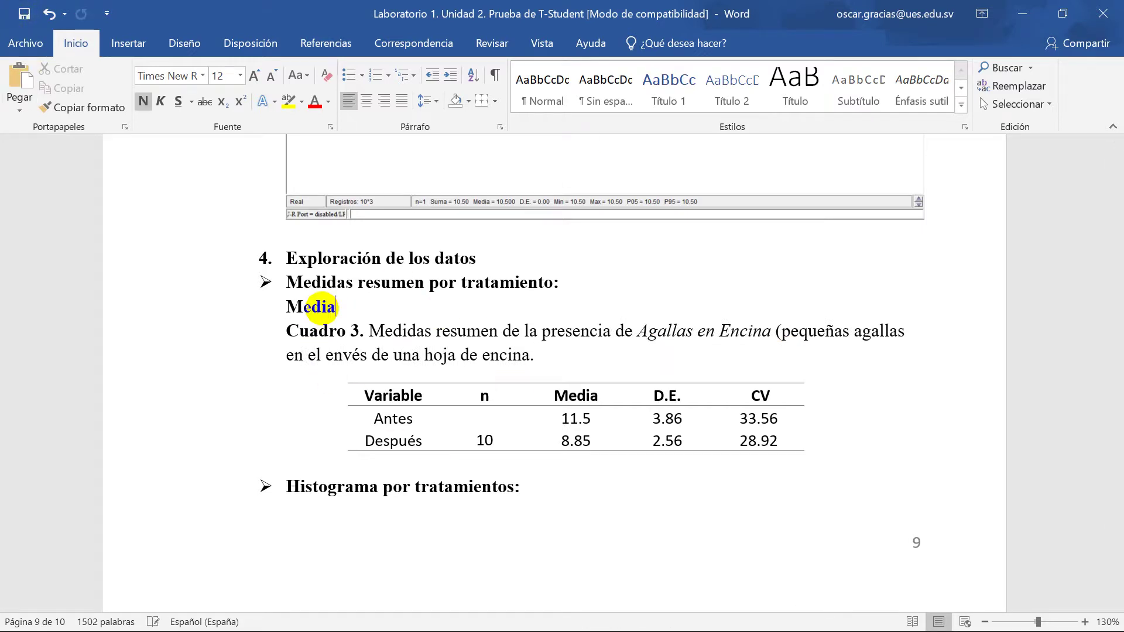
pyautogui.write('dia')
pyautogui.press('Return')
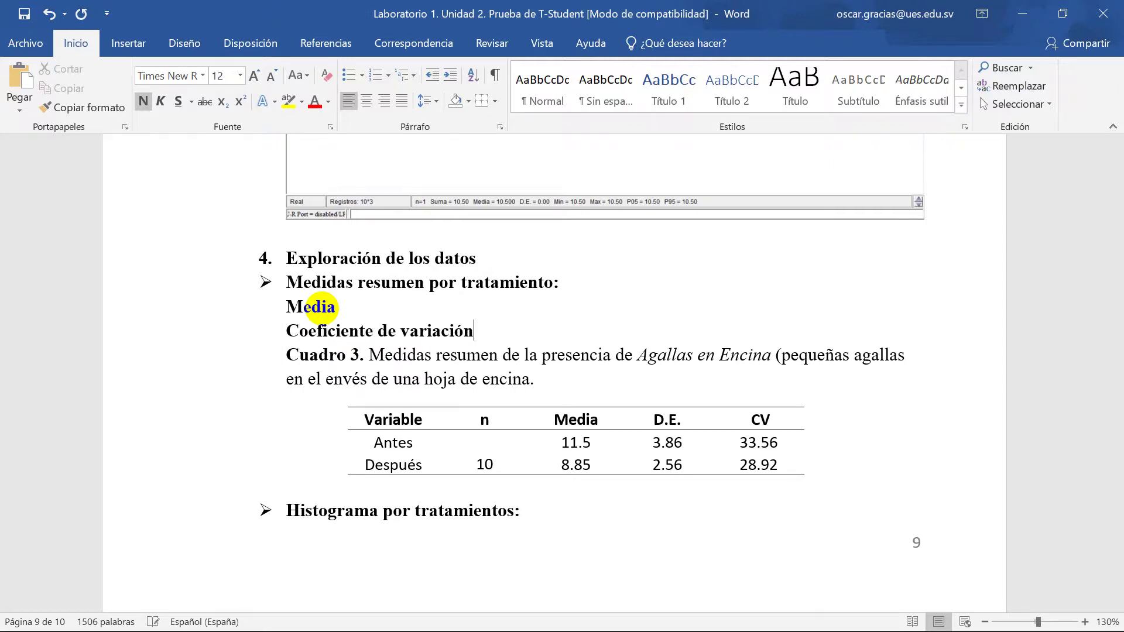
pyautogui.press('Return')
pyautogui.scroll(-5, 410, 316)
pyautogui.click(442, 305)
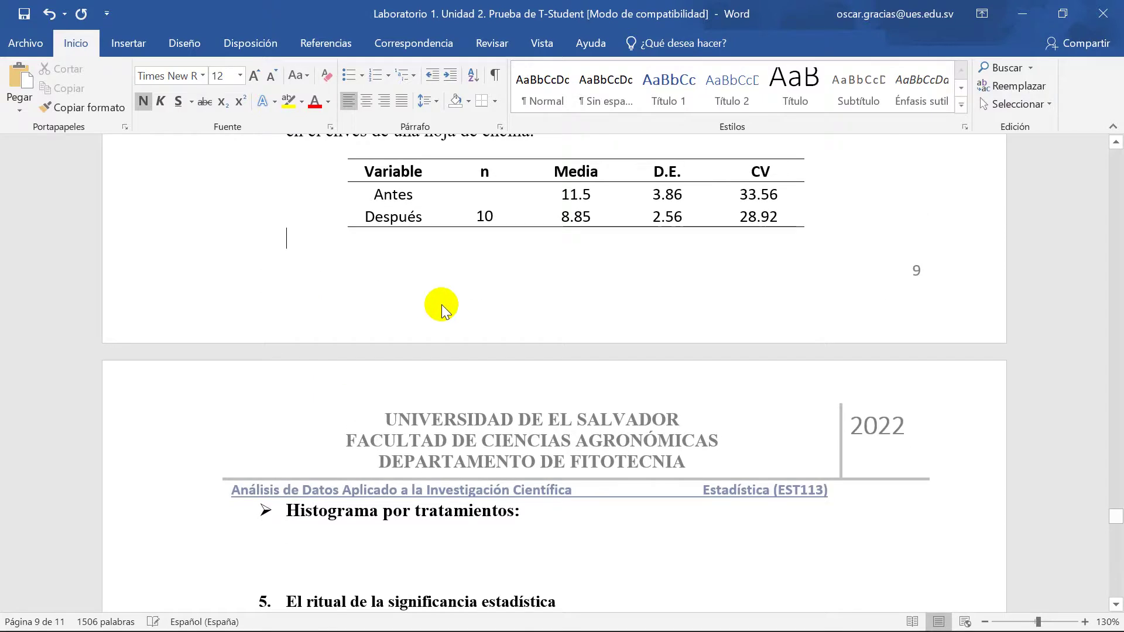
pyautogui.hotkey('ctrl', 's')
# - Place the cursor in the blank space below "Histograma por tratamientos" and switch to the Caso 1 workbook in Excel
pyautogui.scroll(-3, 371, 376)
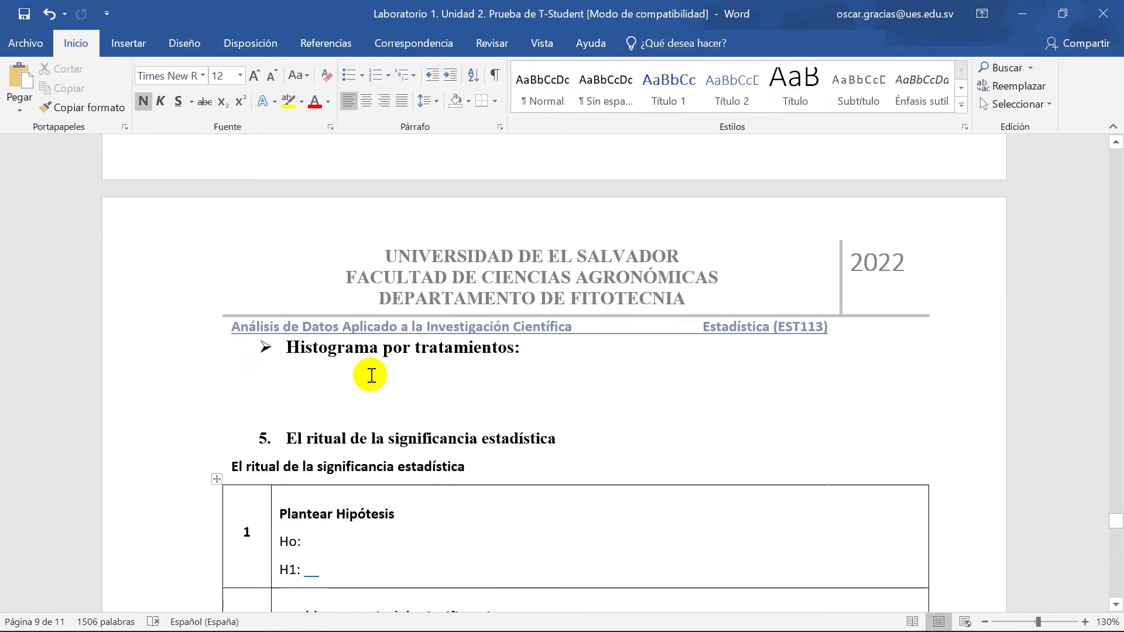
pyautogui.click(398, 394)
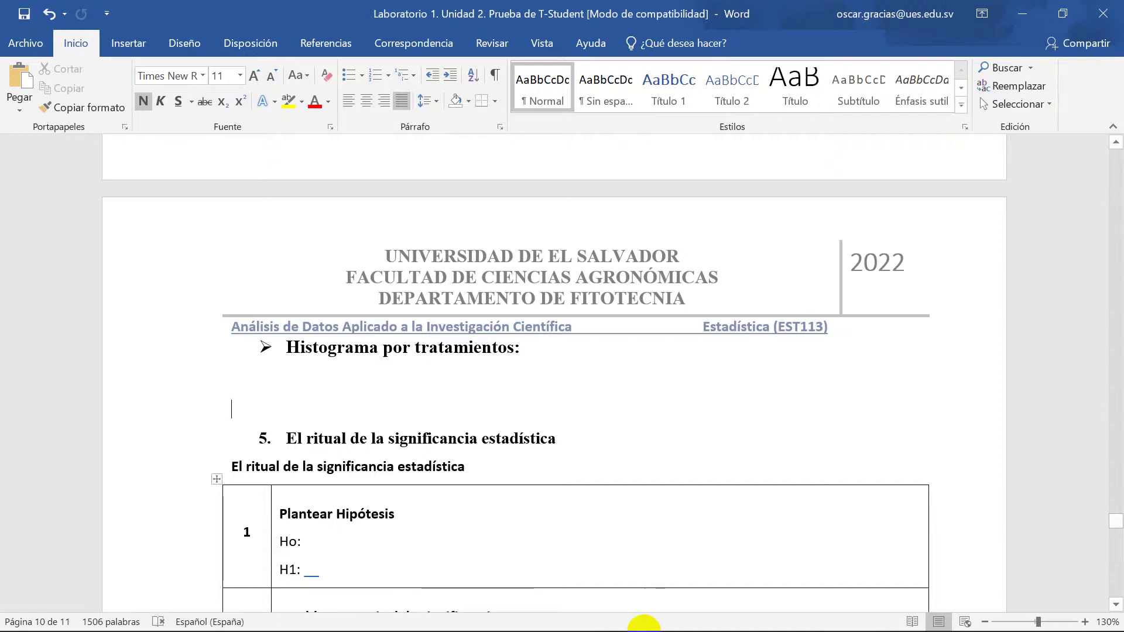
pyautogui.click(717, 622)
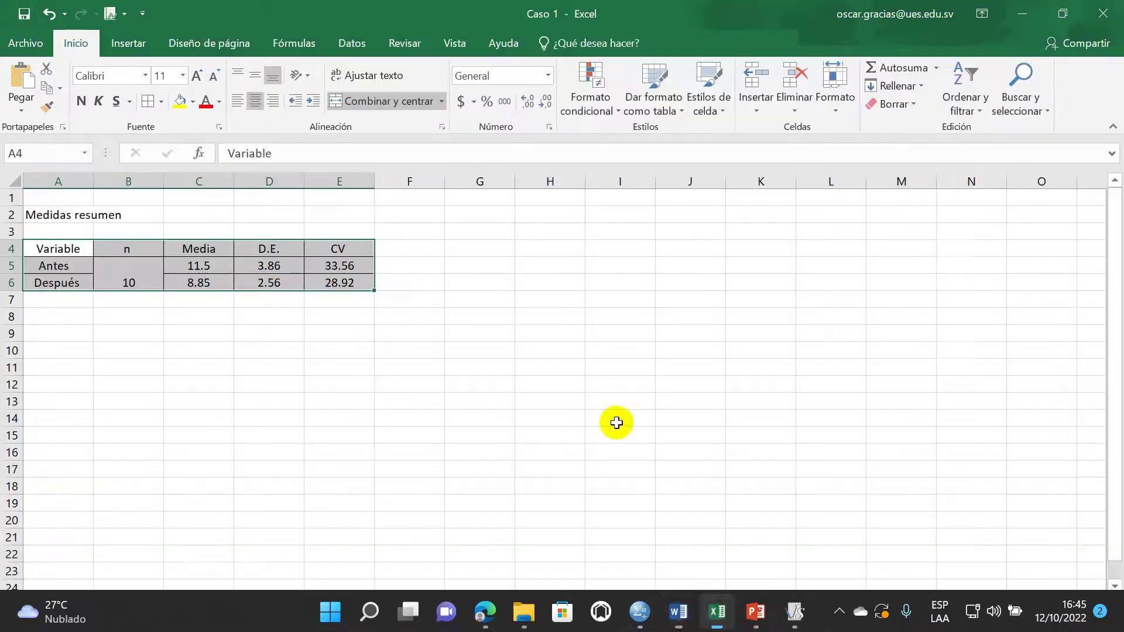
pyautogui.click(248, 366)
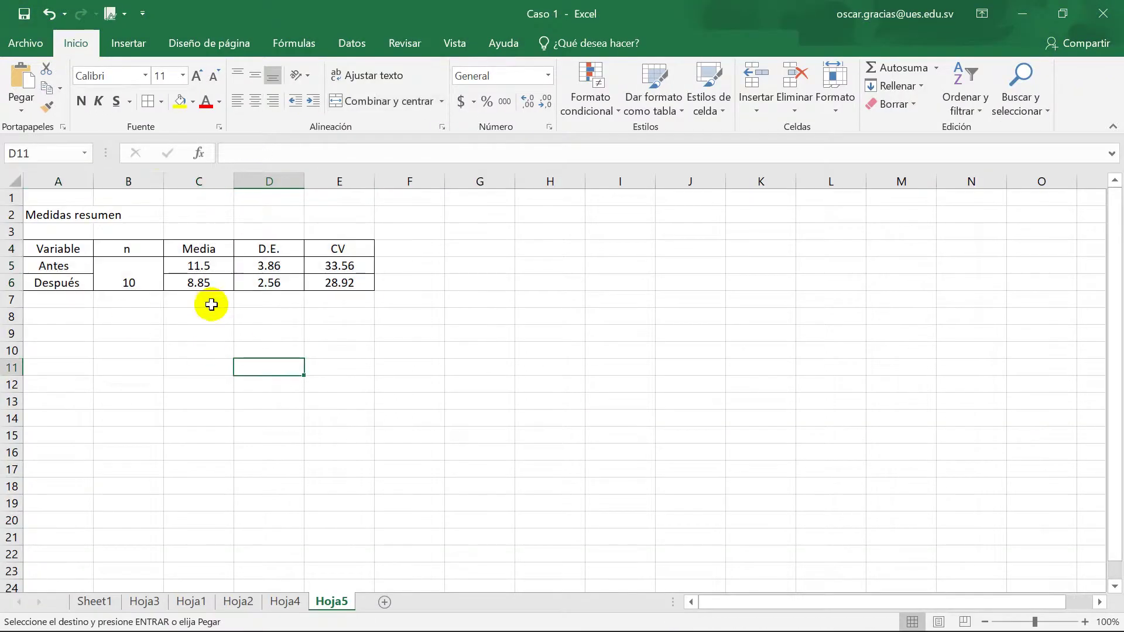
# - Hide column B, which holds the n values of the summary table on Hoja5
pyautogui.click(141, 179)
pyautogui.rightClick(142, 180)
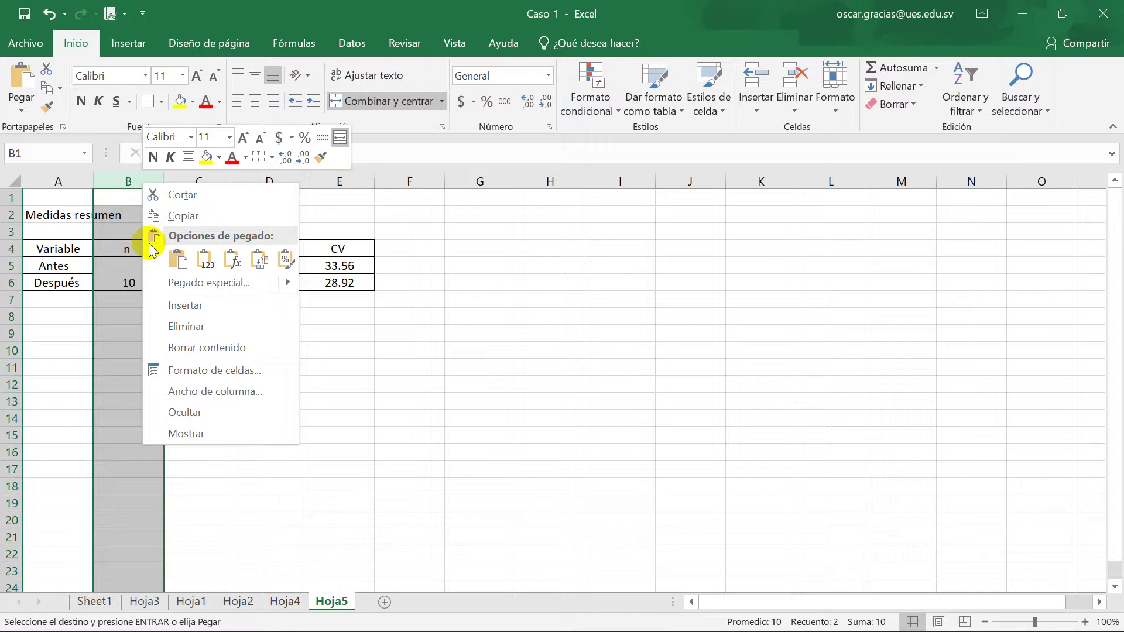
pyautogui.click(189, 413)
pyautogui.click(188, 334)
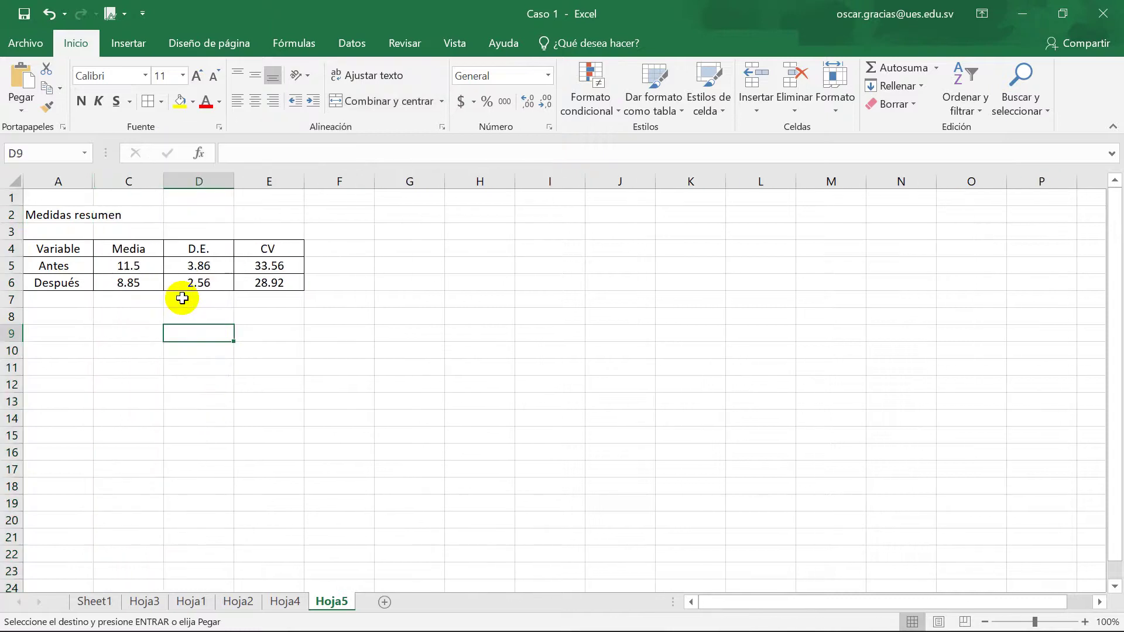
# - Insert a 2-D clustered column chart from the Antes and Después names and their Media values
pyautogui.moveTo(63, 269); pyautogui.dragTo(99, 283)
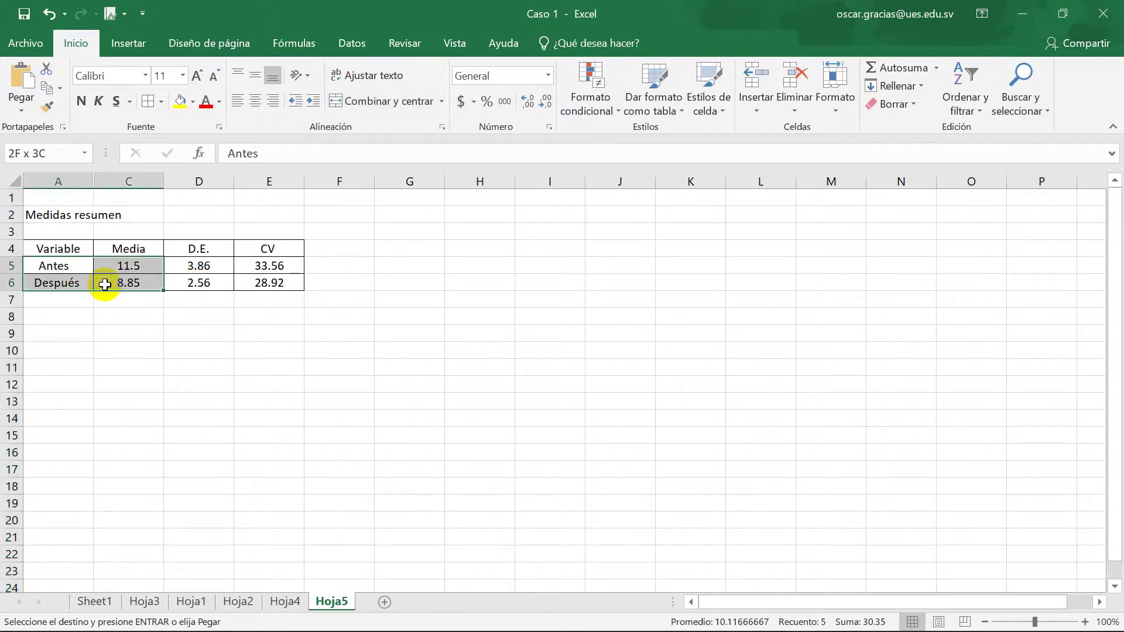
pyautogui.click(122, 46)
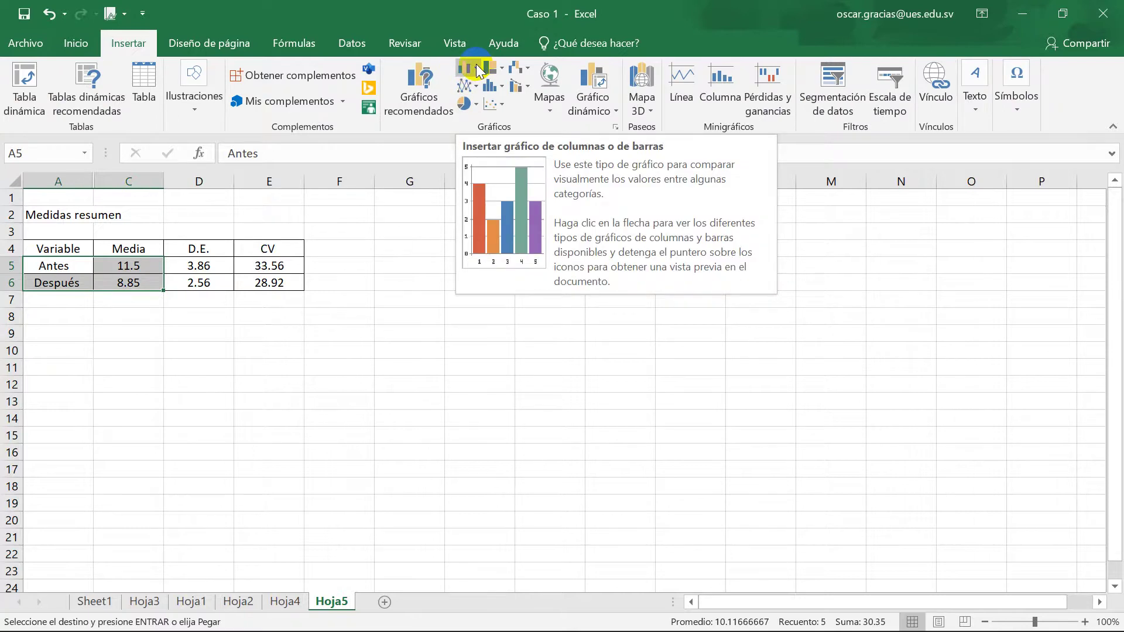
pyautogui.click(478, 70)
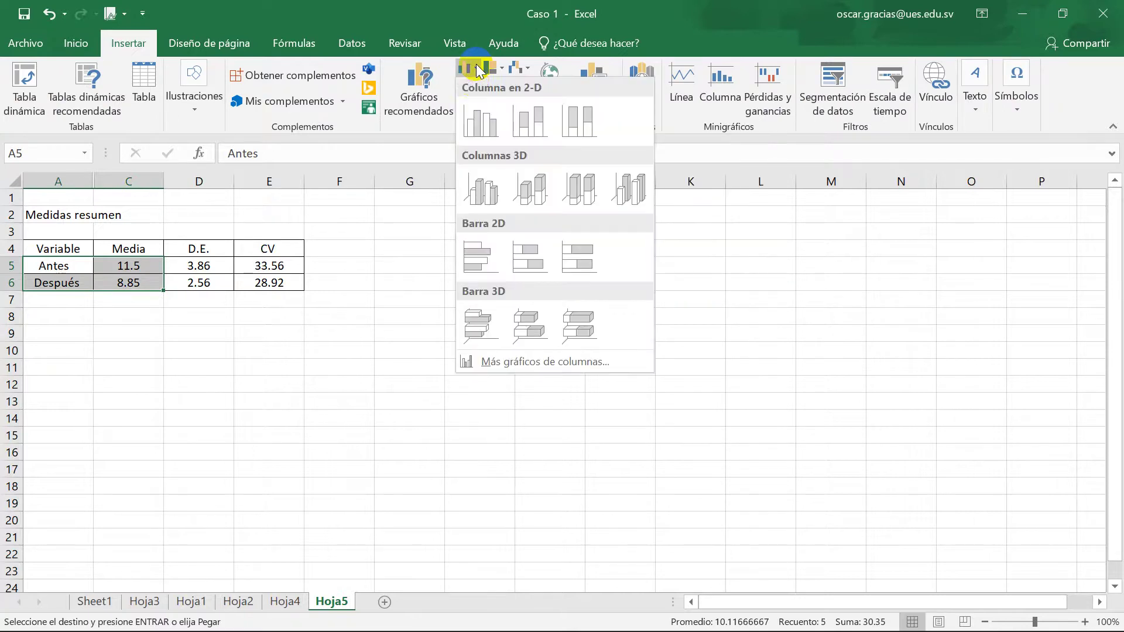
pyautogui.click(477, 117)
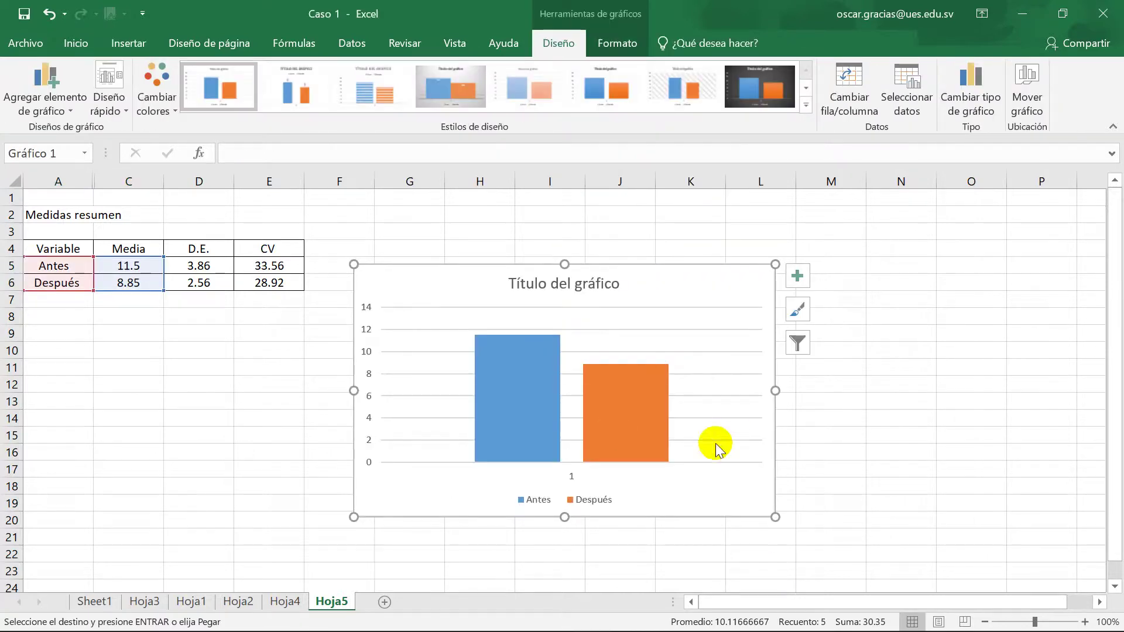
# - Remove the primary horizontal axis from the column chart
pyautogui.click(797, 280)
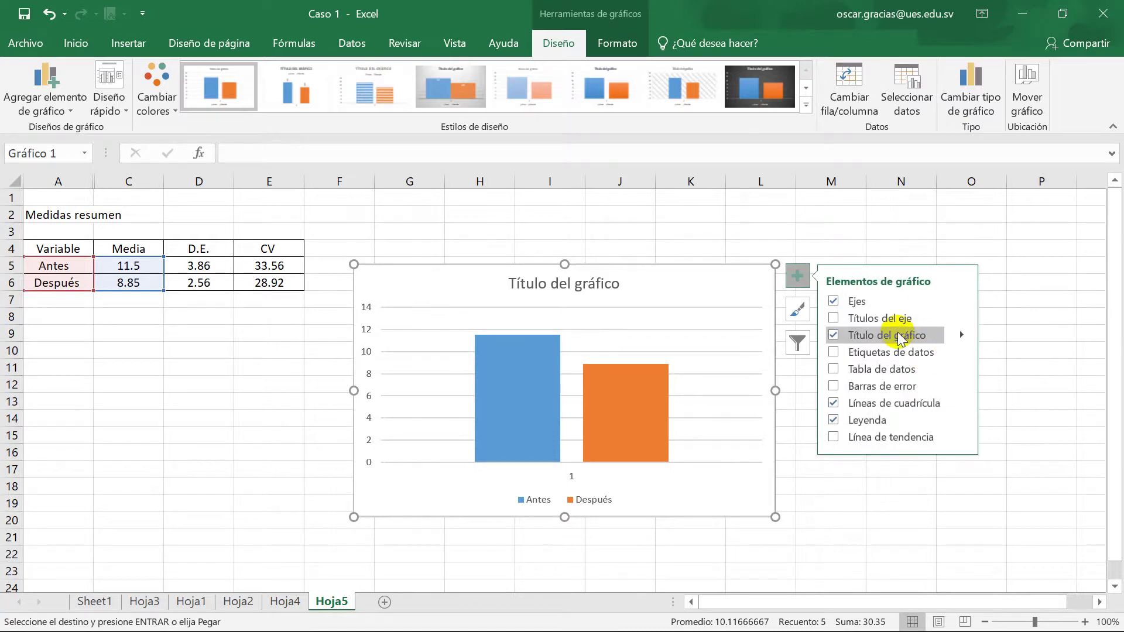
pyautogui.click(961, 302)
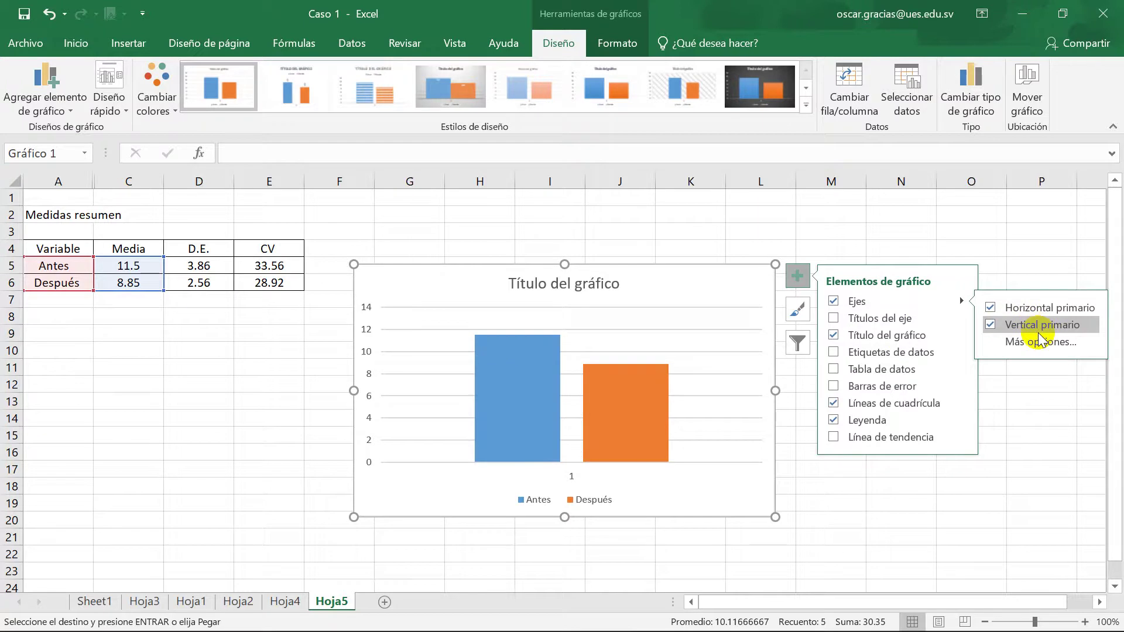
pyautogui.click(991, 308)
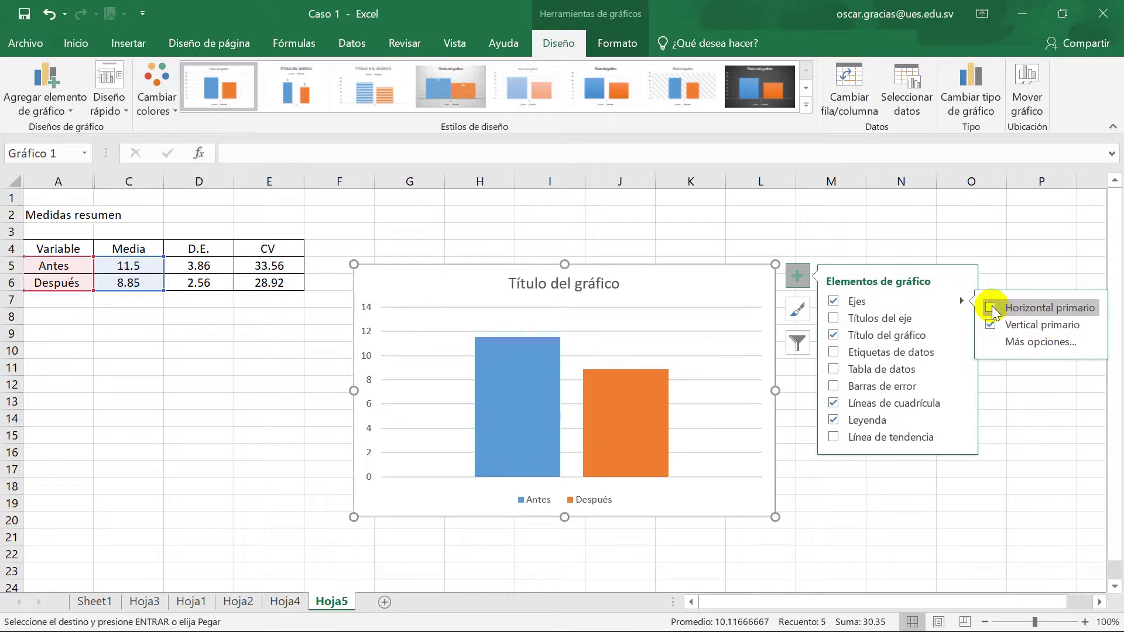
pyautogui.click(1040, 418)
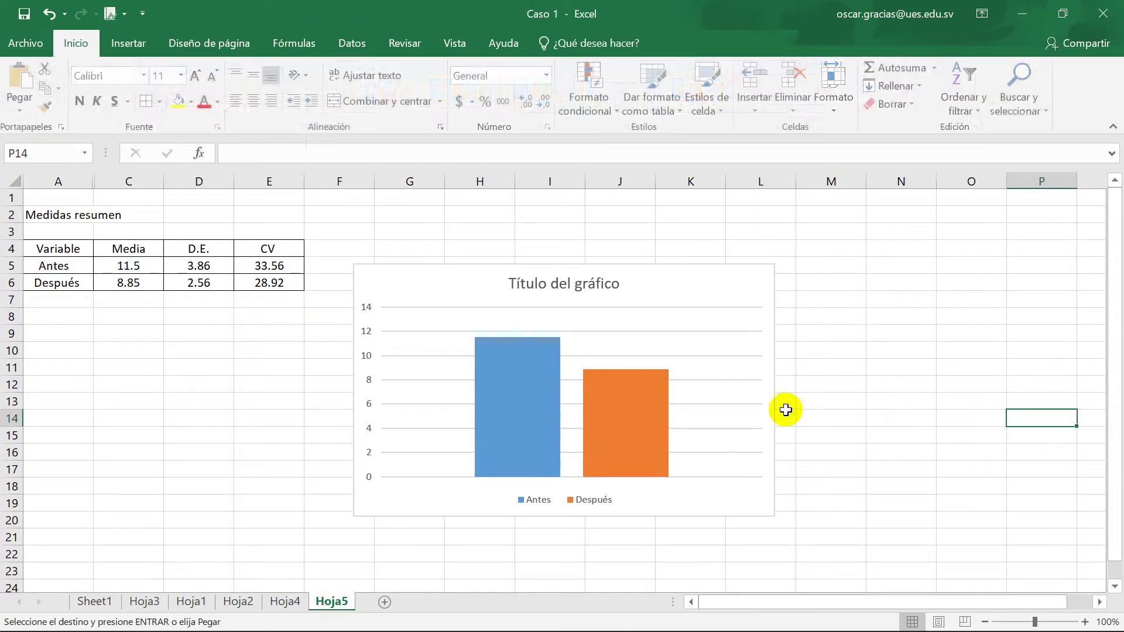
# - Remove the chart title and add data labels to the Antes and Después columns
pyautogui.click(700, 298)
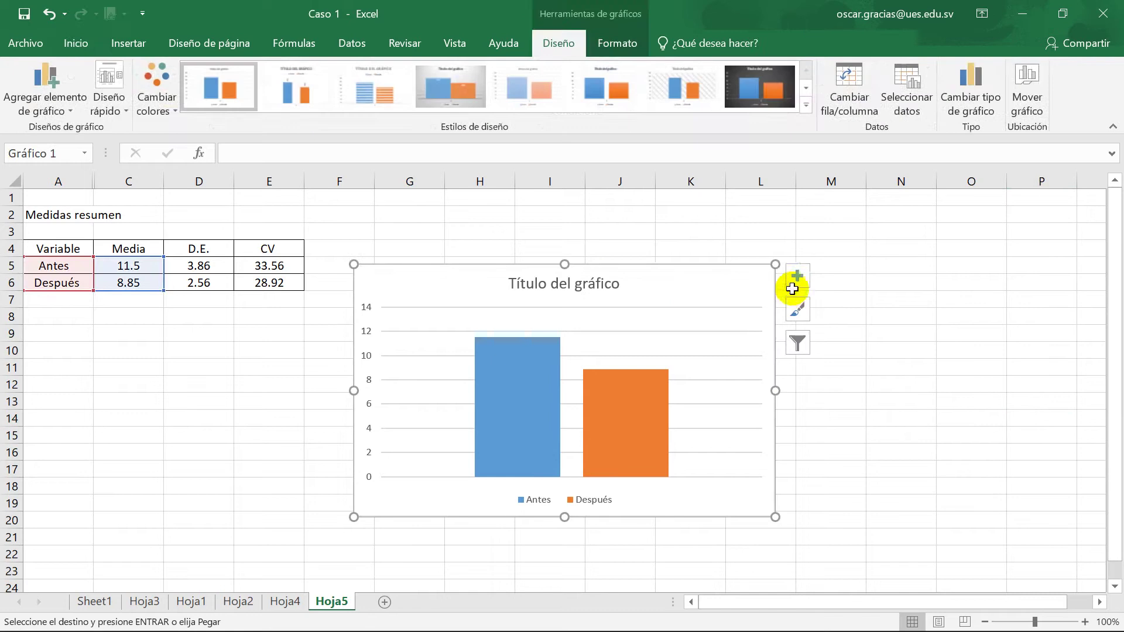
pyautogui.click(796, 276)
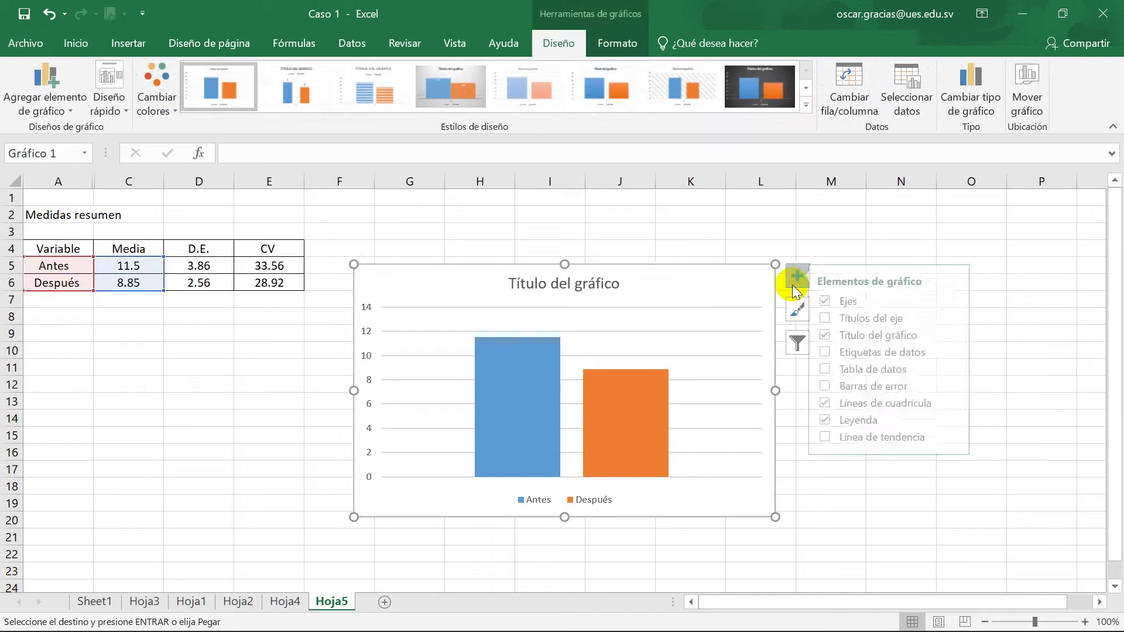
pyautogui.click(834, 335)
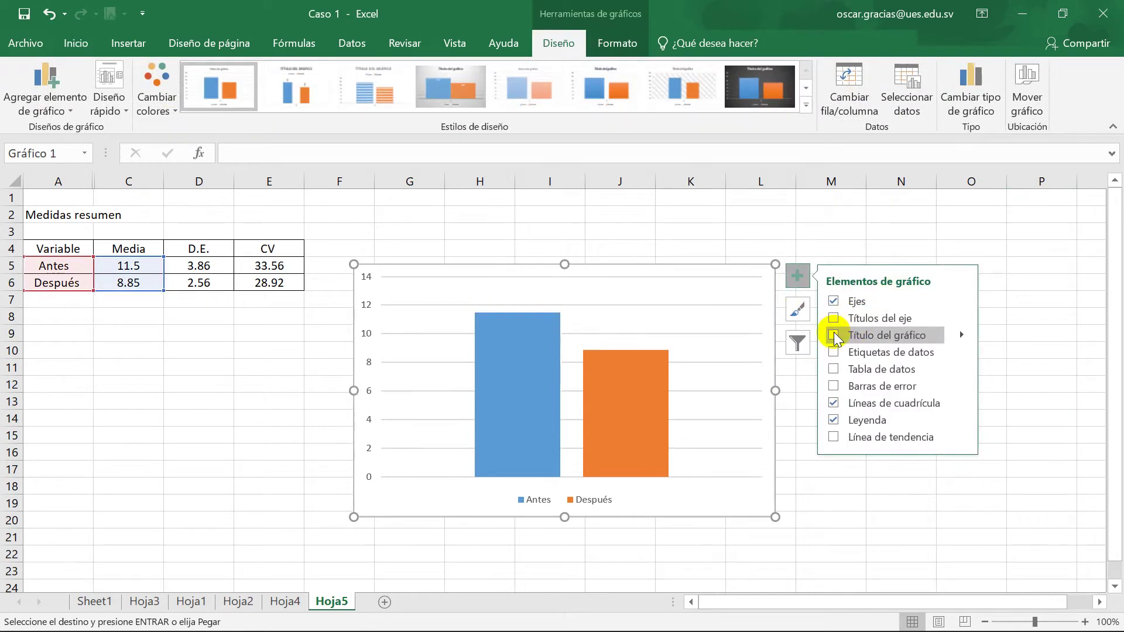
pyautogui.click(832, 353)
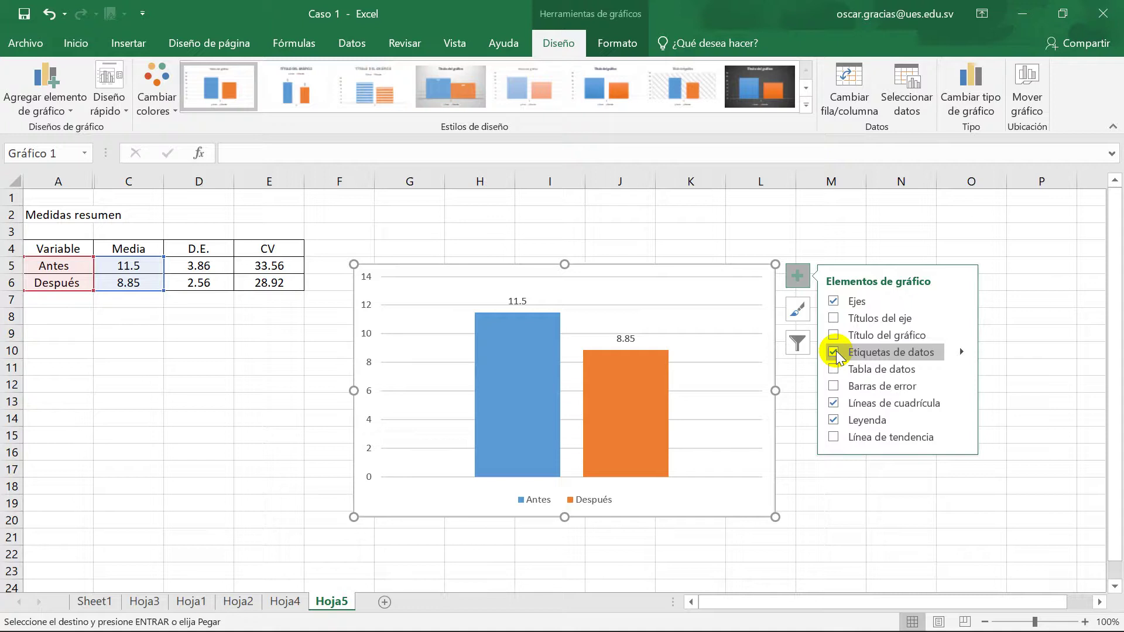
pyautogui.click(841, 516)
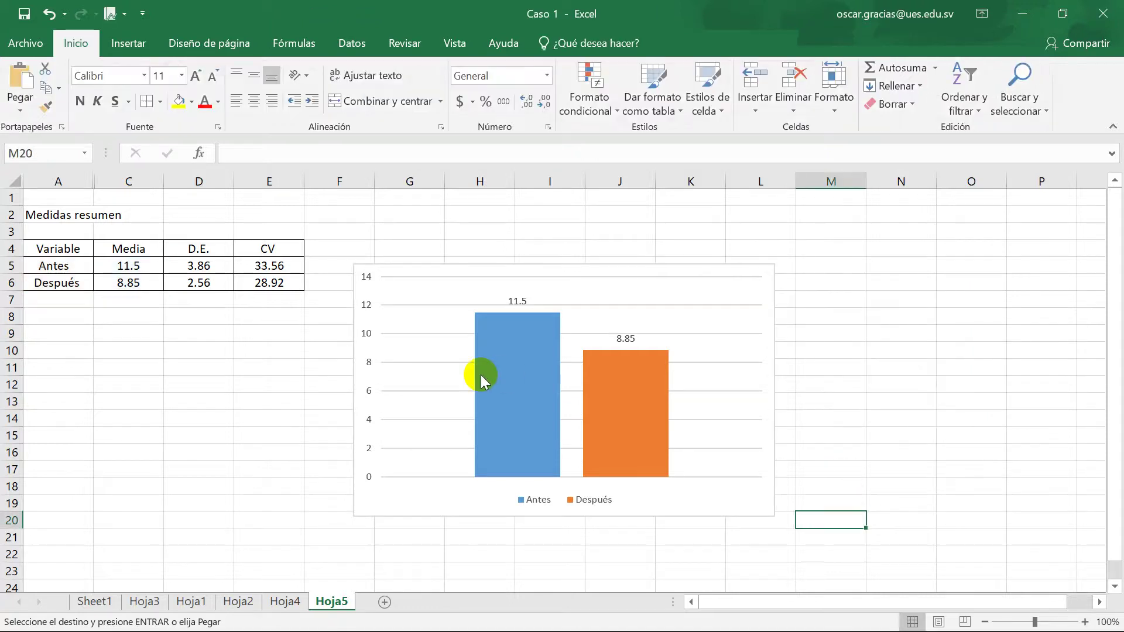
# - Add axis titles to the Antes and Después column chart
pyautogui.click(731, 272)
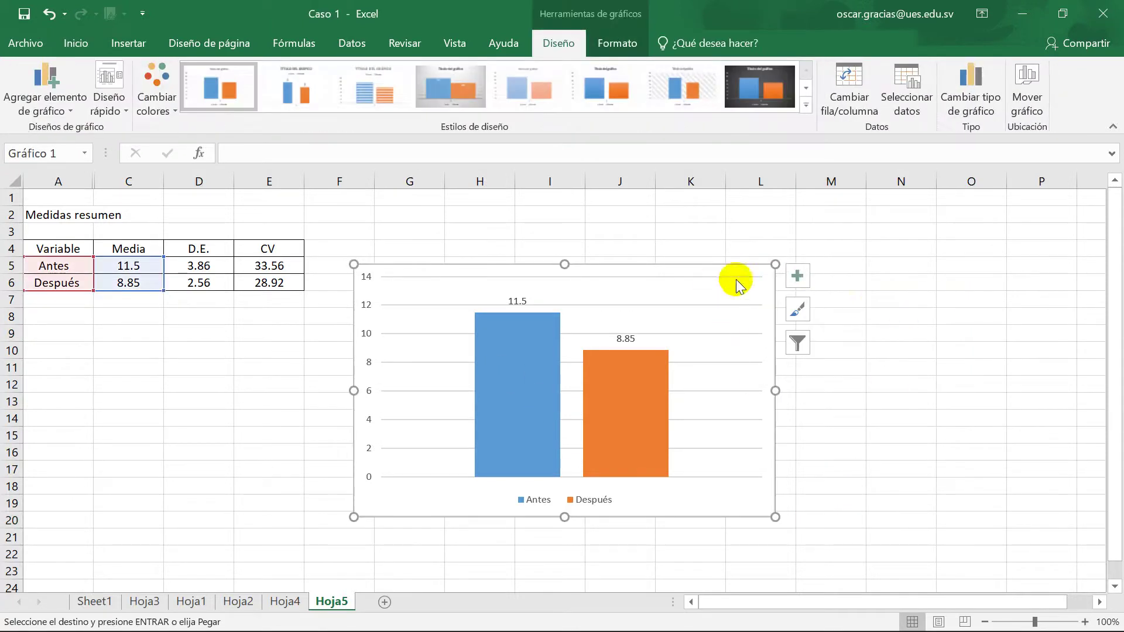
pyautogui.click(811, 280)
pyautogui.click(755, 288)
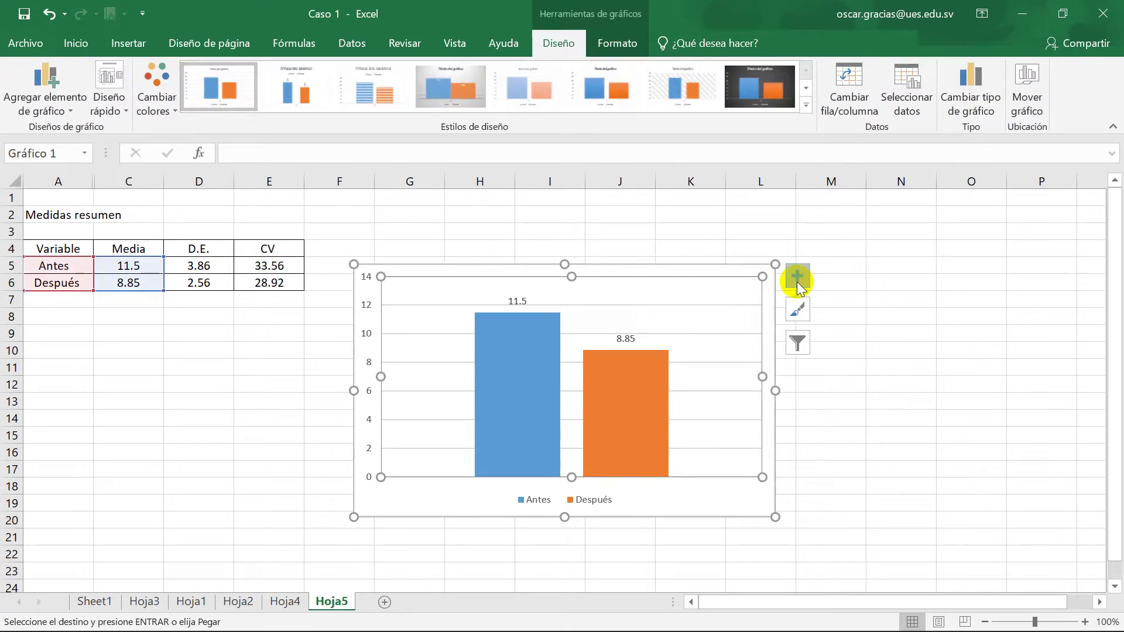
pyautogui.click(796, 276)
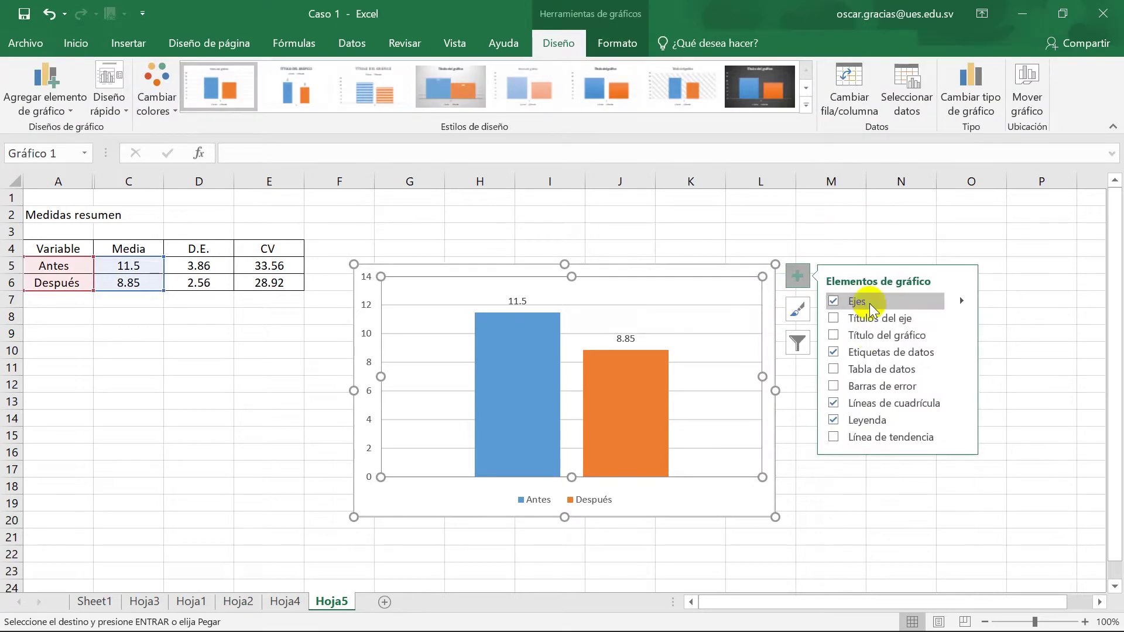
pyautogui.click(833, 320)
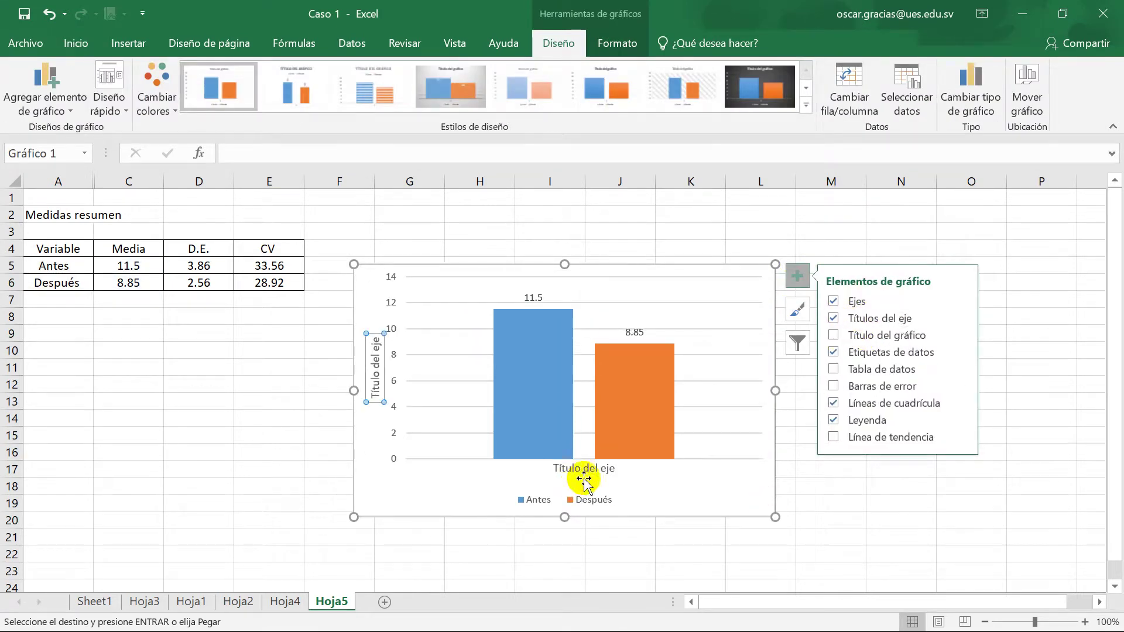
# - Title the chart's horizontal axis "Numero de agallas"
pyautogui.moveTo(552, 468); pyautogui.dragTo(616, 479)
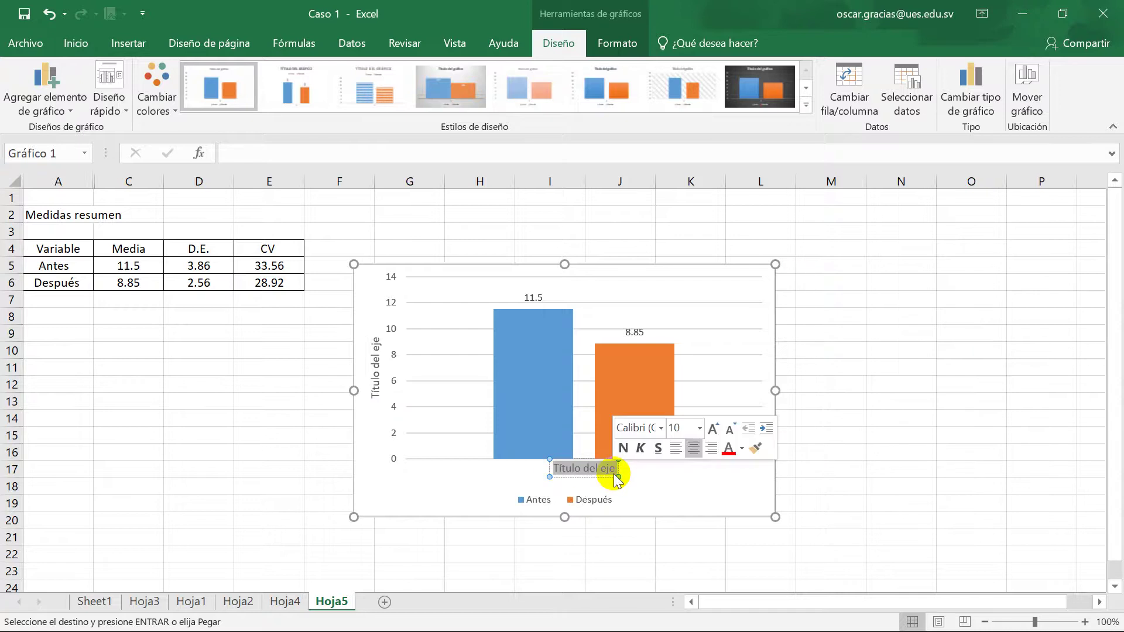
pyautogui.write('N')
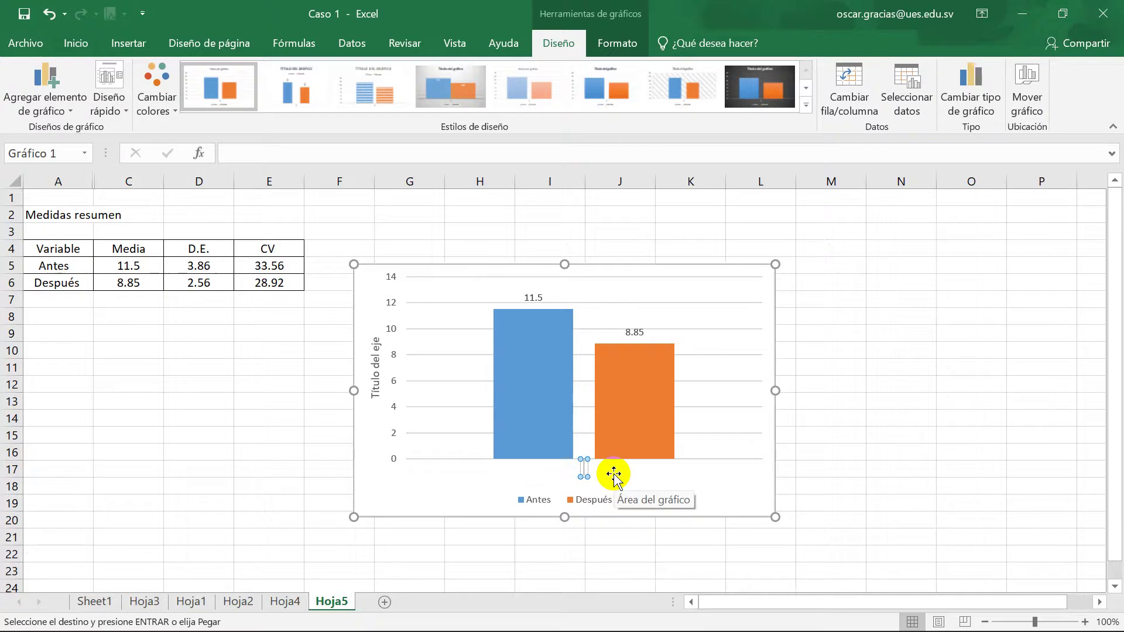
pyautogui.write('umero de')
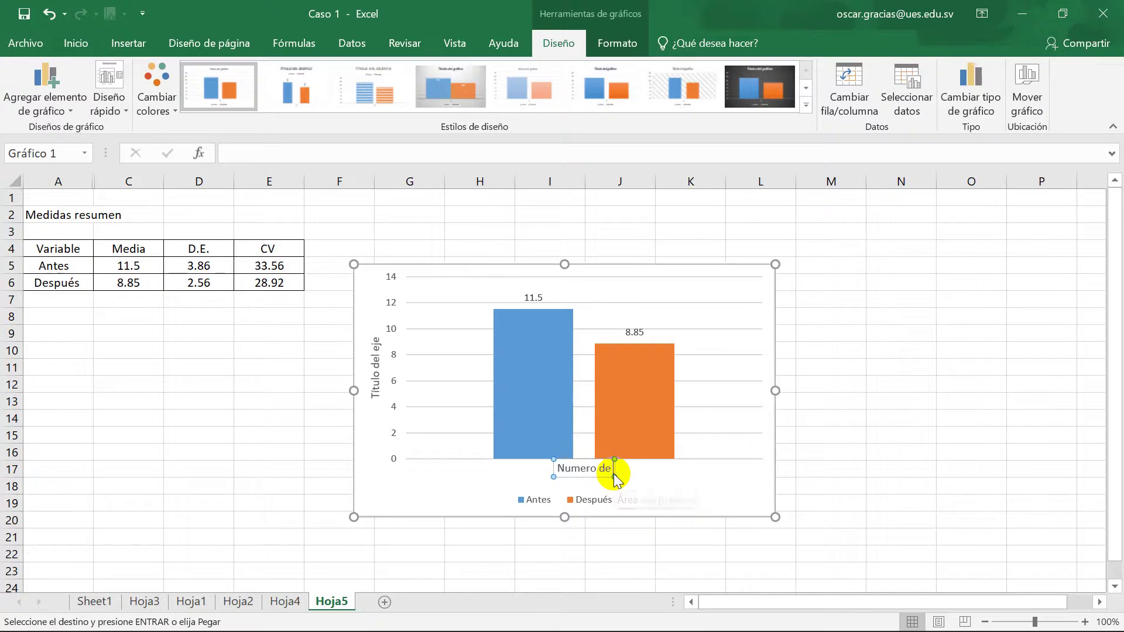
pyautogui.write(' agalla')
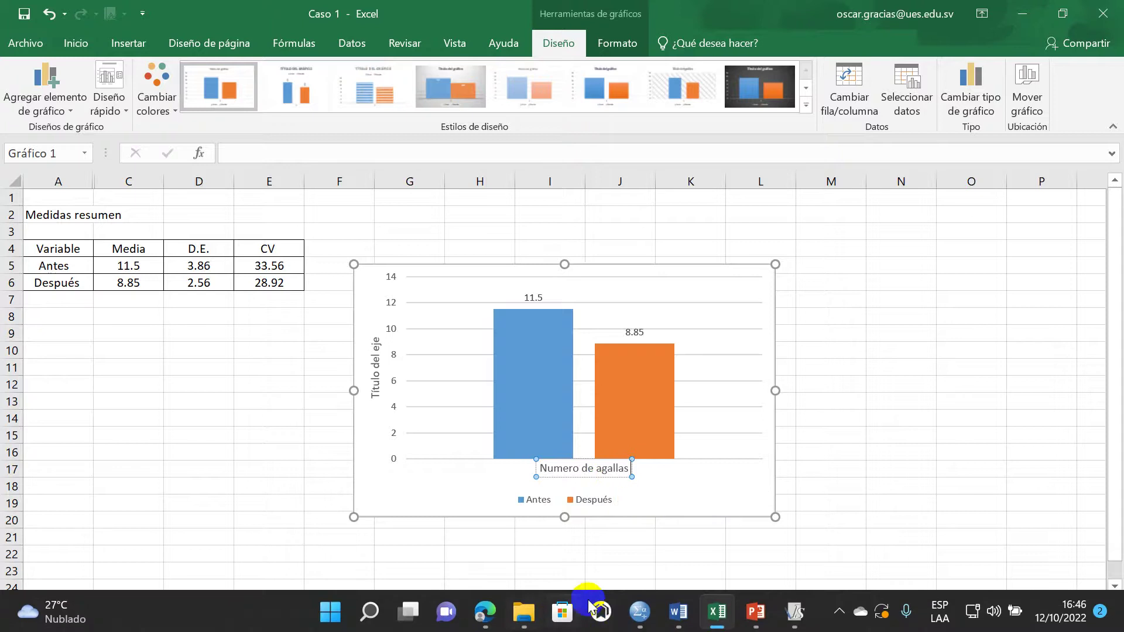
# - Review the wording of the Cuadro 3 caption in the Word report and return to the chart in Excel
pyautogui.click(691, 619)
pyautogui.scroll(8, 291, 418)
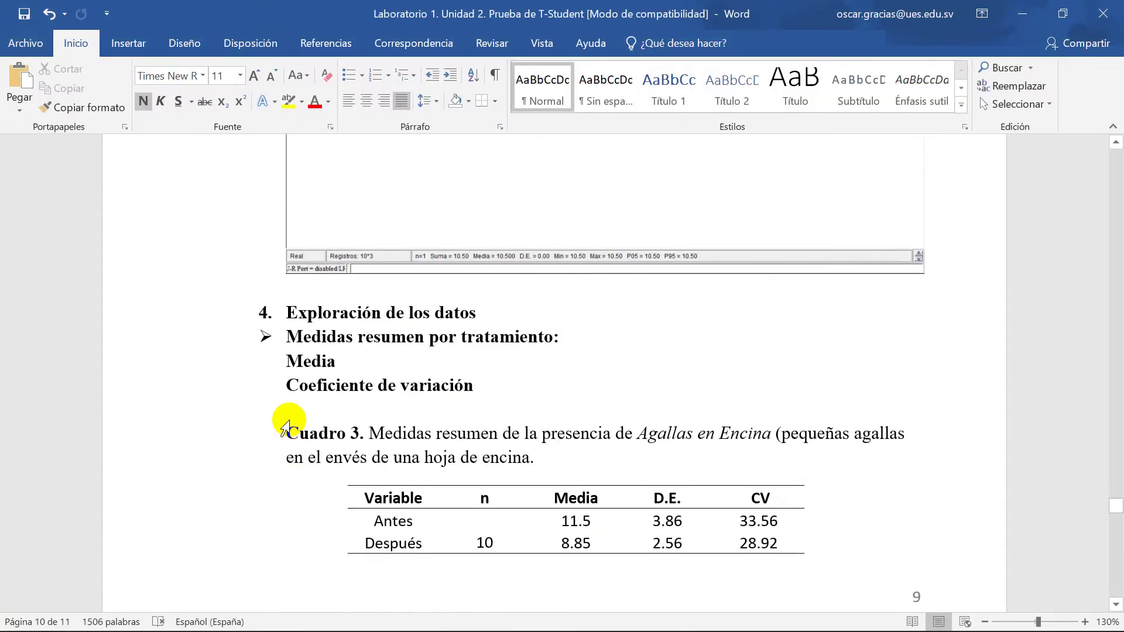
pyautogui.scroll(-2, 597, 351)
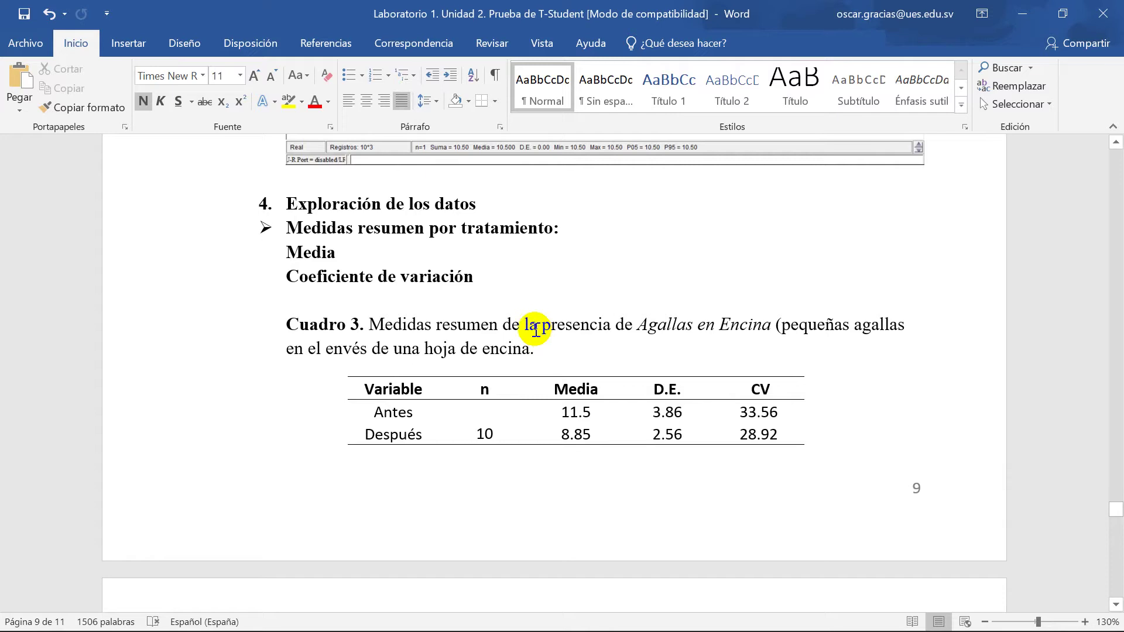
pyautogui.moveTo(543, 324); pyautogui.dragTo(761, 334)
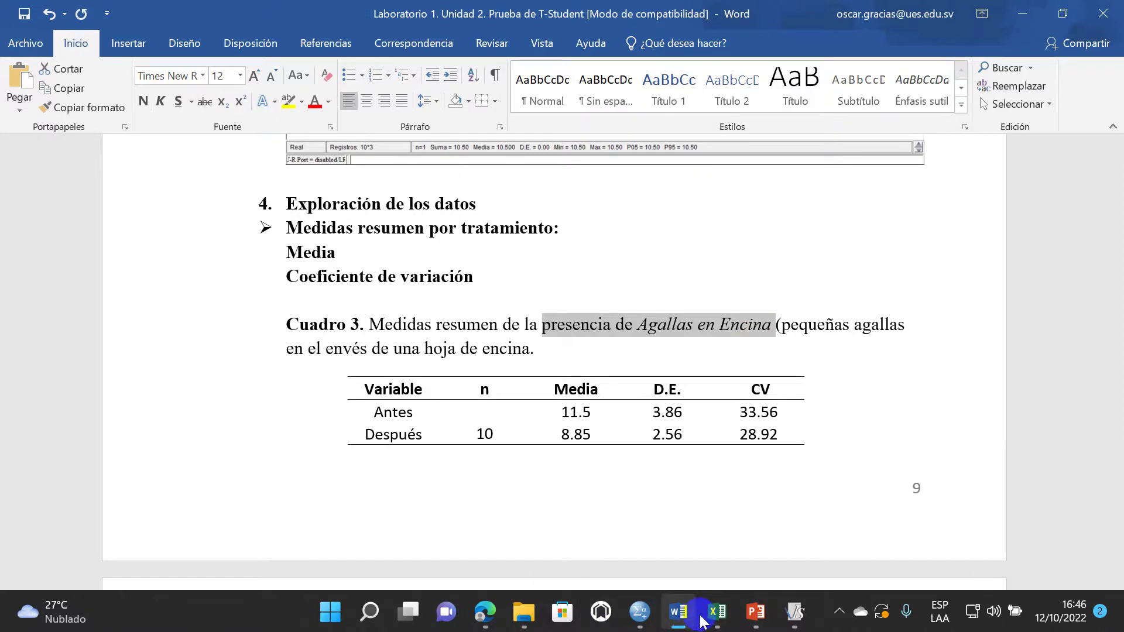
pyautogui.moveTo(715, 618)
pyautogui.click(705, 570)
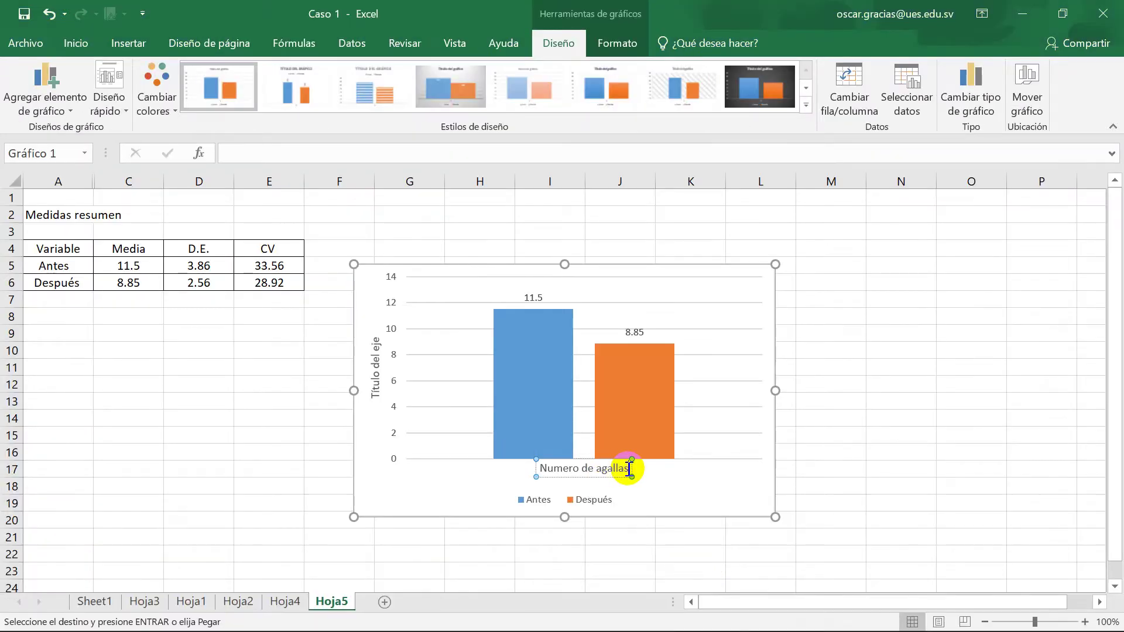
pyautogui.click(674, 621)
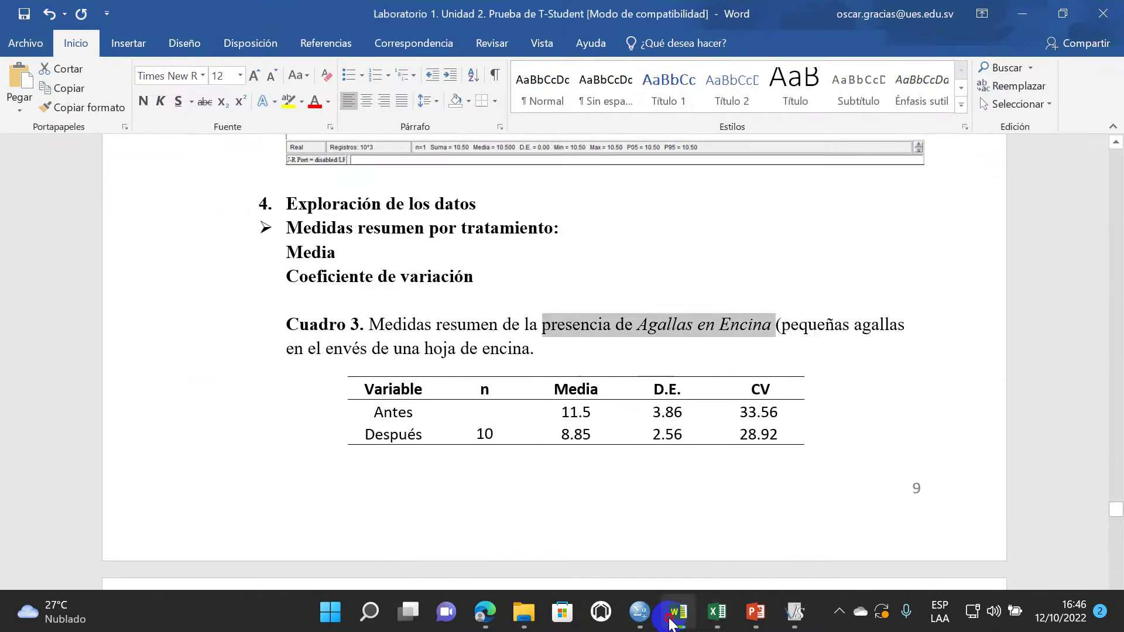
pyautogui.click(674, 621)
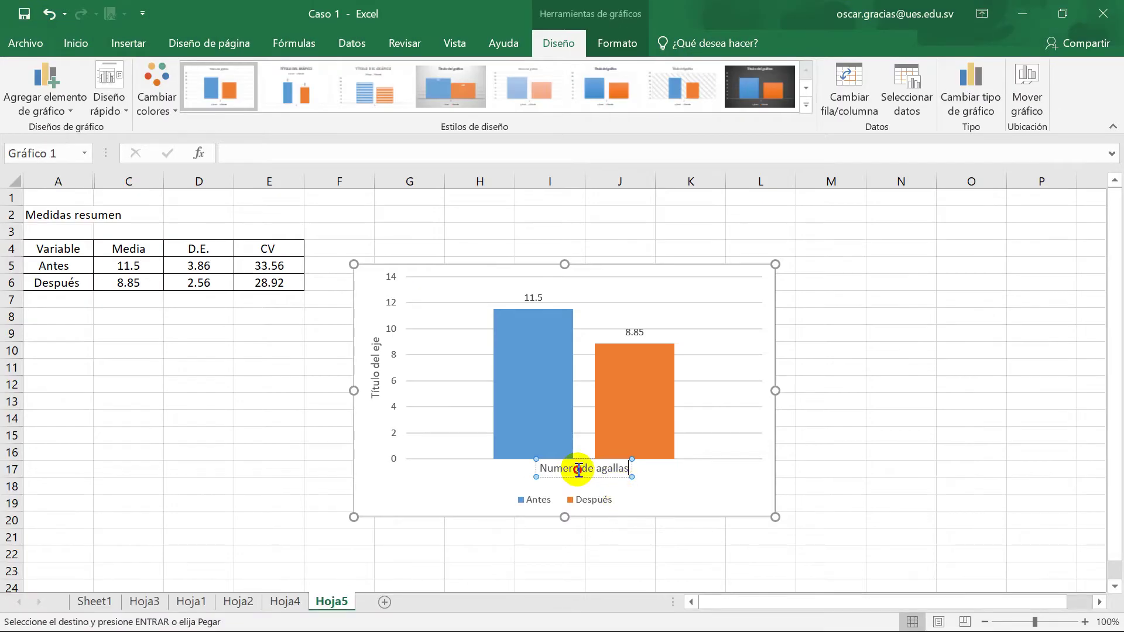
# - Change the chart's horizontal axis title to "Hojas de encina"
pyautogui.press('BackSpace')
pyautogui.press('BackSpace')
pyautogui.press('BackSpace')
pyautogui.press('BackSpace')
pyautogui.press('BackSpace')
pyautogui.press('BackSpace')
pyautogui.press('BackSpace')
pyautogui.write('de encina')
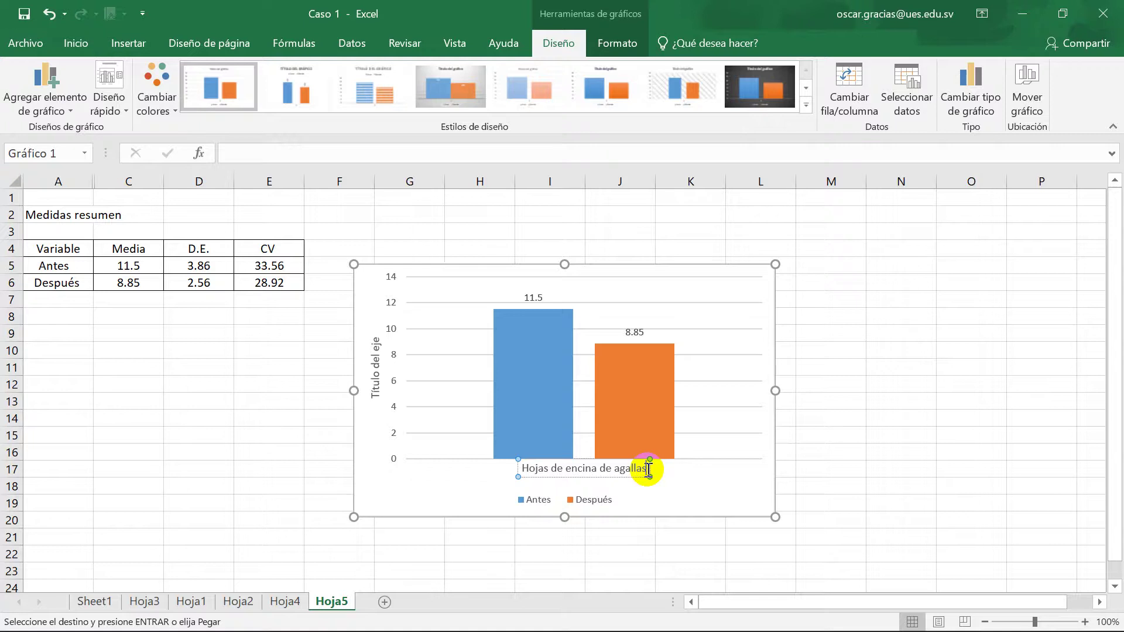
pyautogui.press('BackSpace')
pyautogui.press('BackSpace')
pyautogui.press('BackSpace')
pyautogui.press('BackSpace')
pyautogui.press('BackSpace')
pyautogui.press('BackSpace')
pyautogui.press('BackSpace')
pyautogui.press('BackSpace')
pyautogui.press('BackSpace')
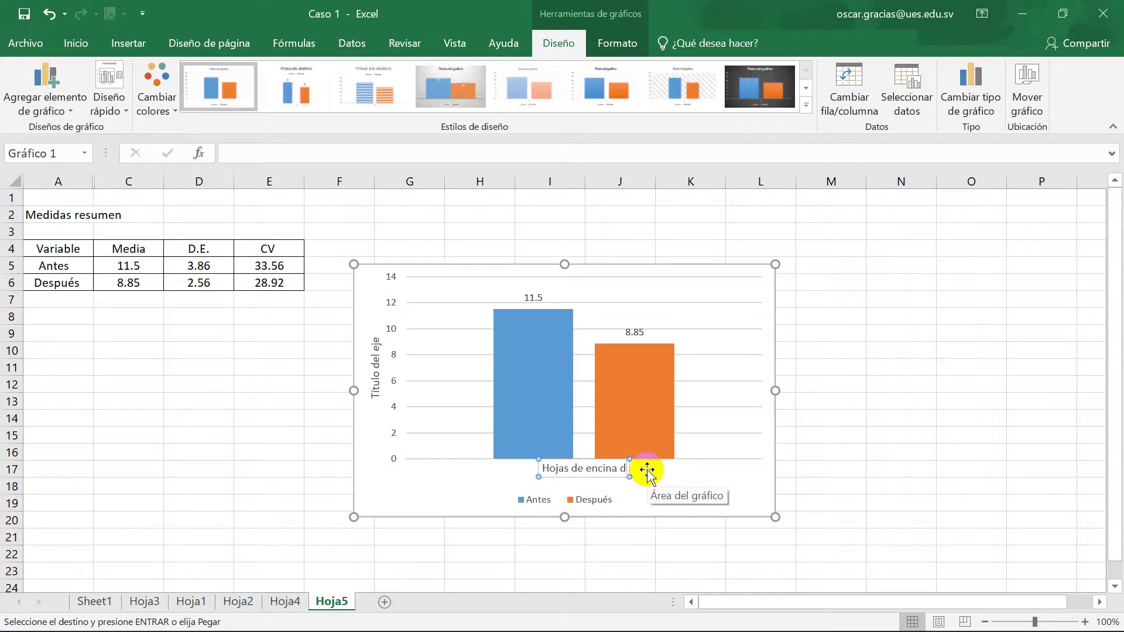
pyautogui.click(913, 419)
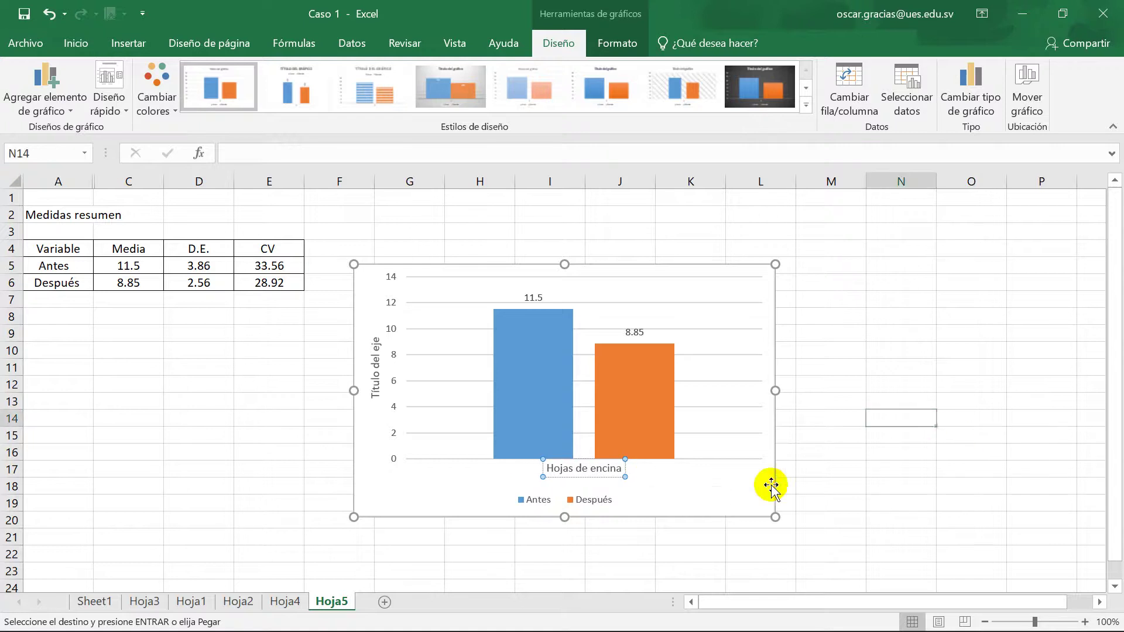
# - Make the horizontal axis title "Hojas de encina" bold
pyautogui.click(607, 472)
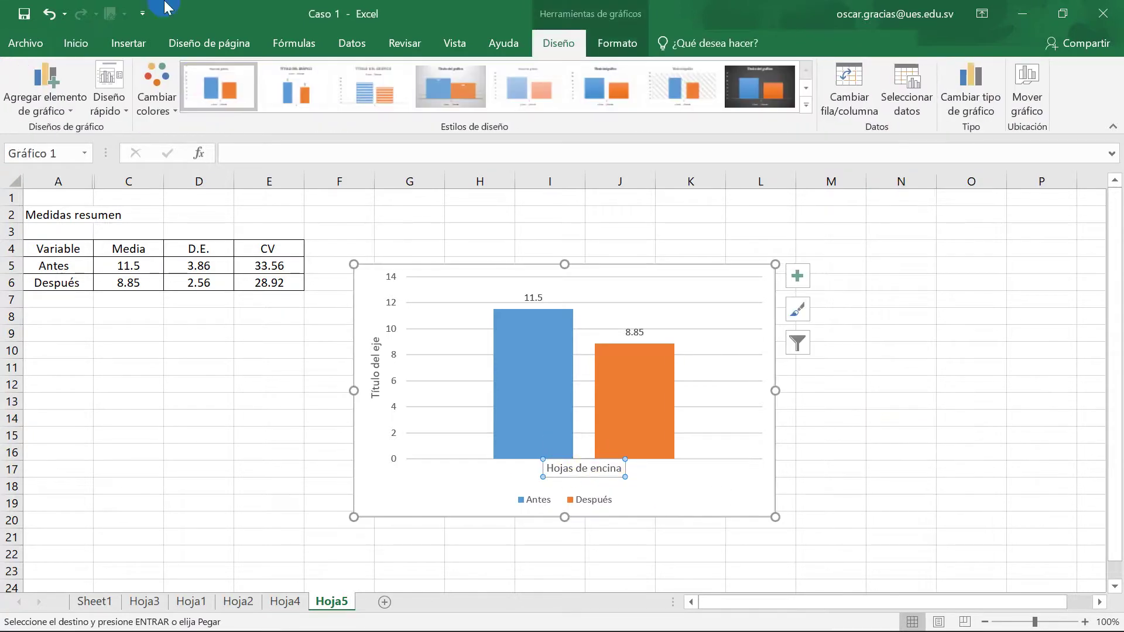
pyautogui.click(77, 43)
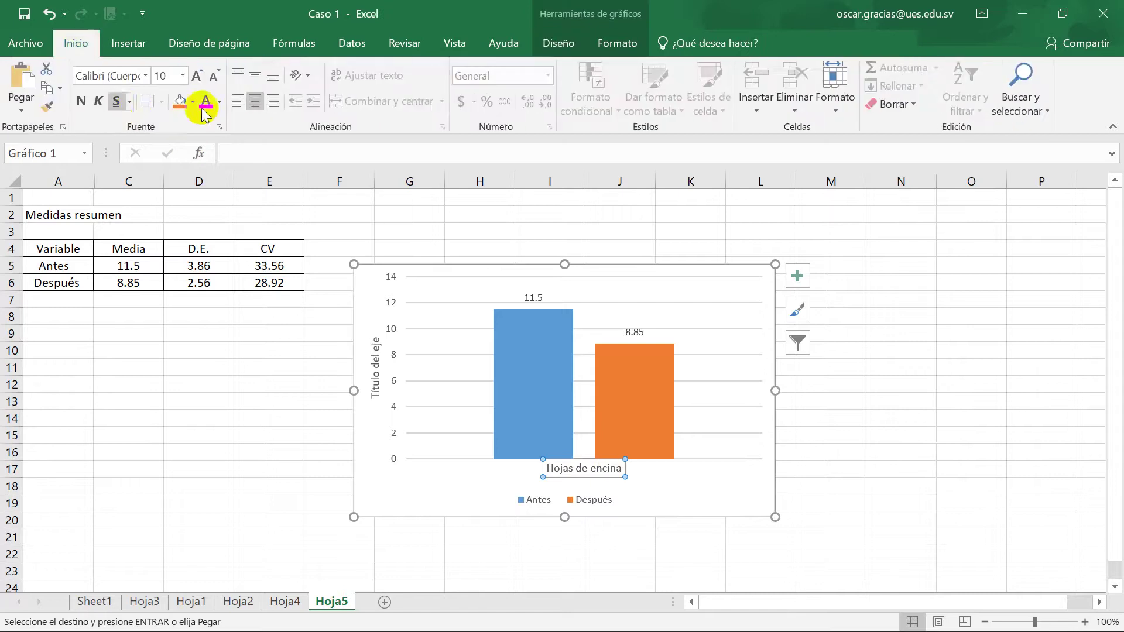
pyautogui.click(81, 100)
pyautogui.click(830, 440)
# - Title the chart's vertical axis "Presencia de agallas" and make it bold
pyautogui.click(374, 346)
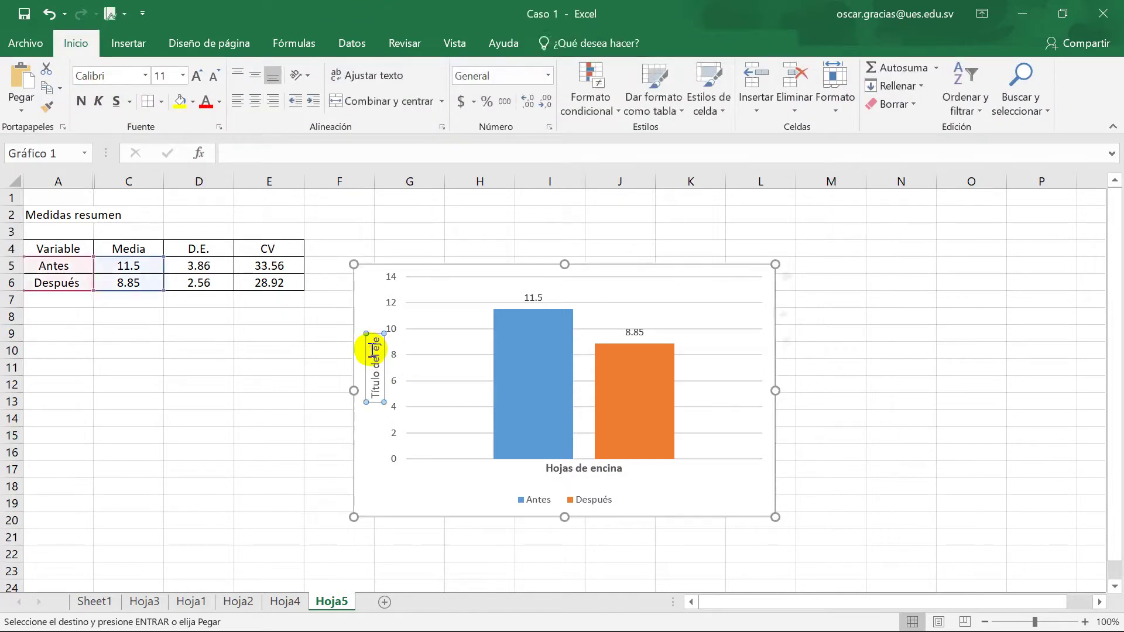
pyautogui.click(377, 339)
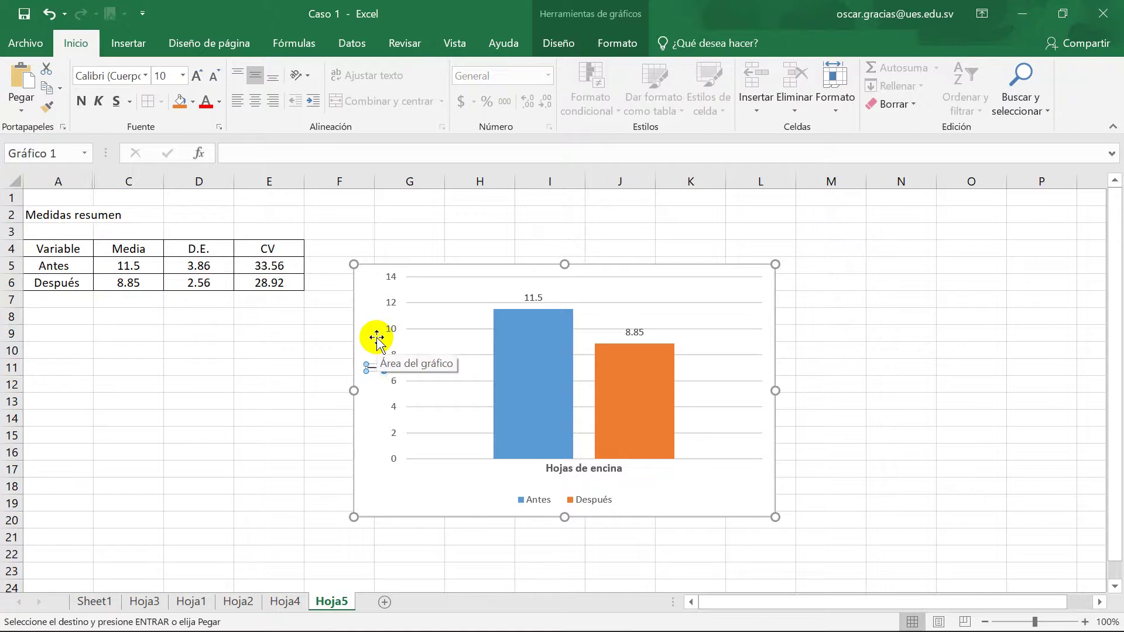
pyautogui.write('Presencia de pe')
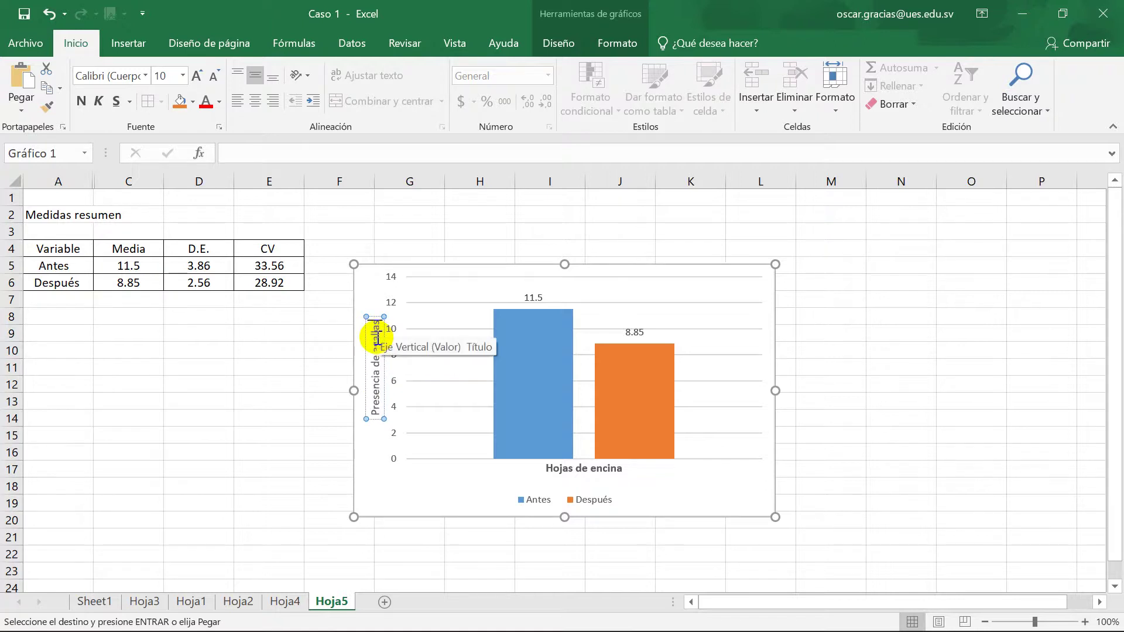
pyautogui.write('allas')
pyautogui.click(840, 402)
pyautogui.click(377, 369)
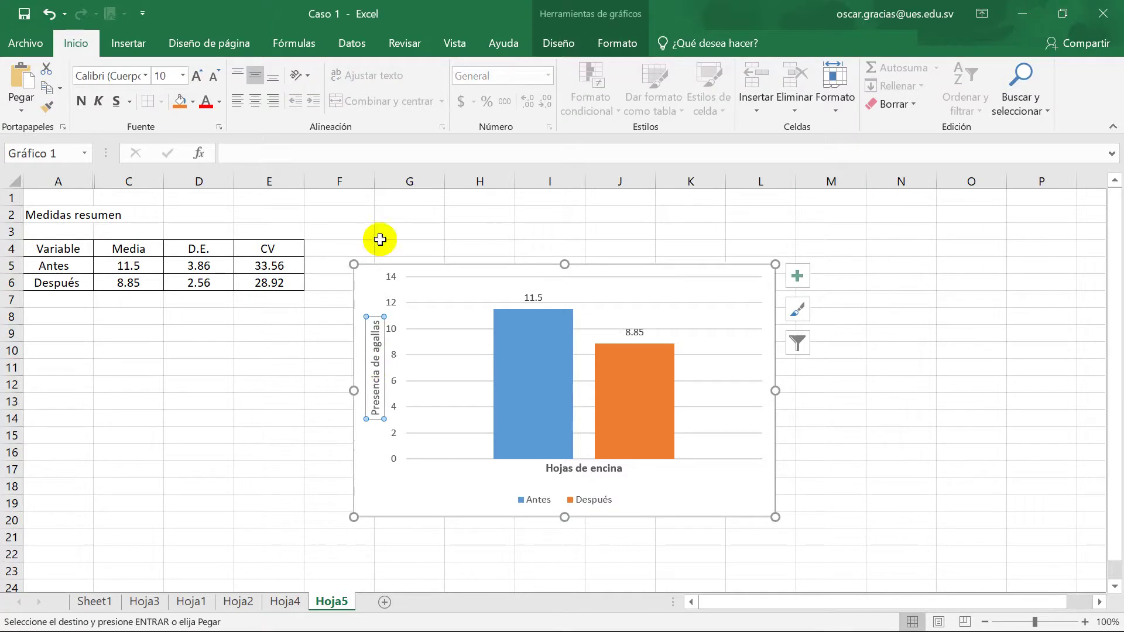
pyautogui.click(81, 101)
pyautogui.click(908, 385)
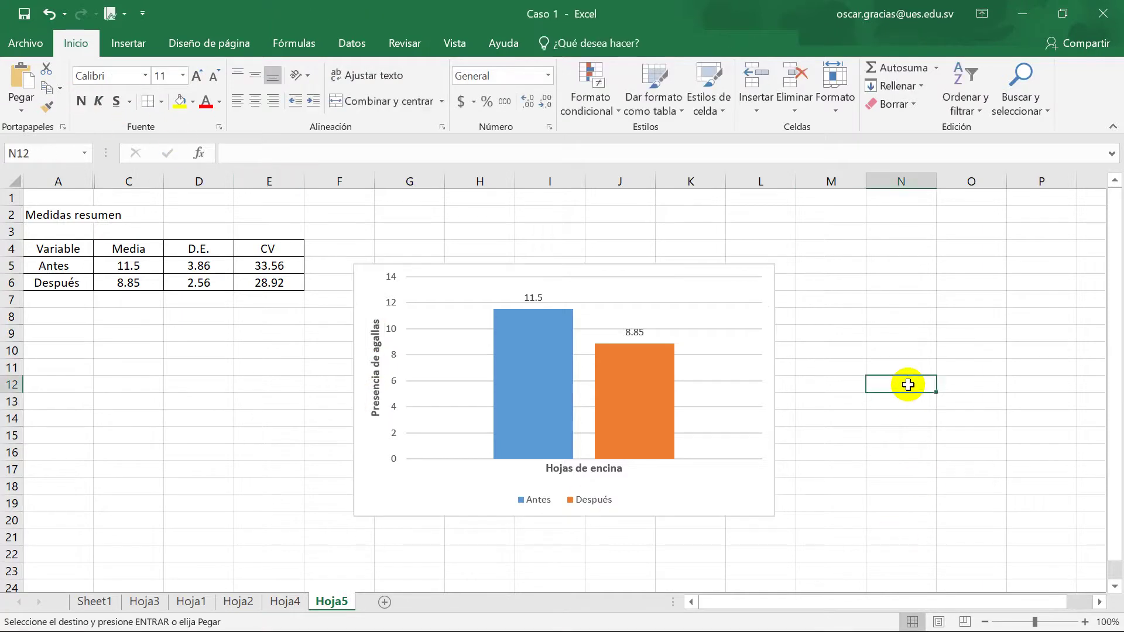
# - Set the font color of both the vertical and horizontal axis titles to black
pyautogui.click(378, 354)
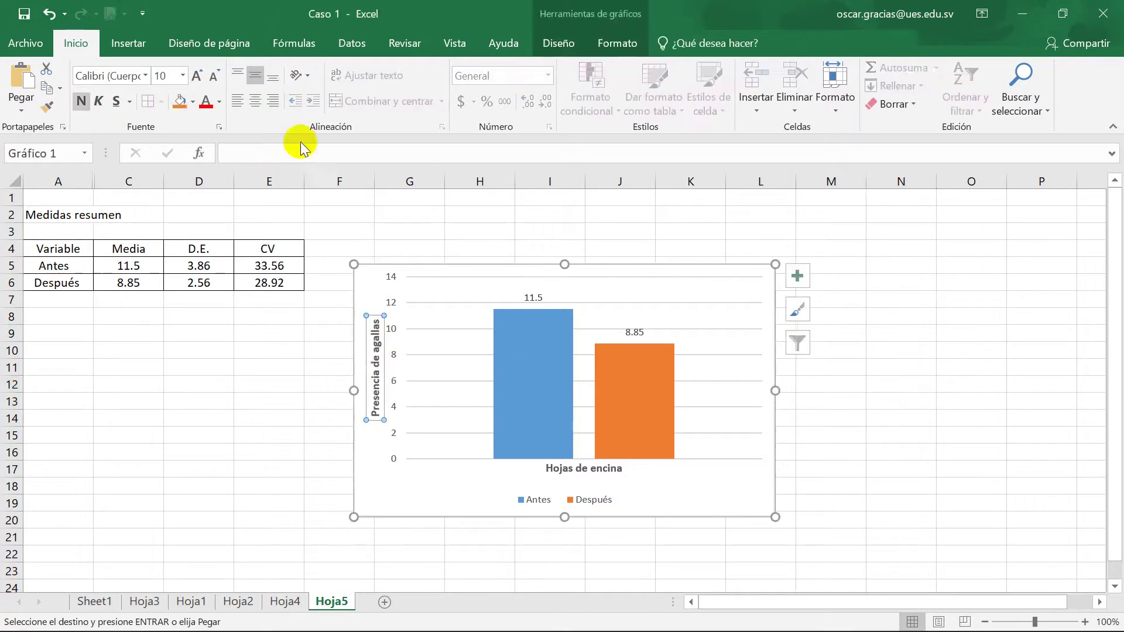
pyautogui.click(219, 101)
pyautogui.click(209, 123)
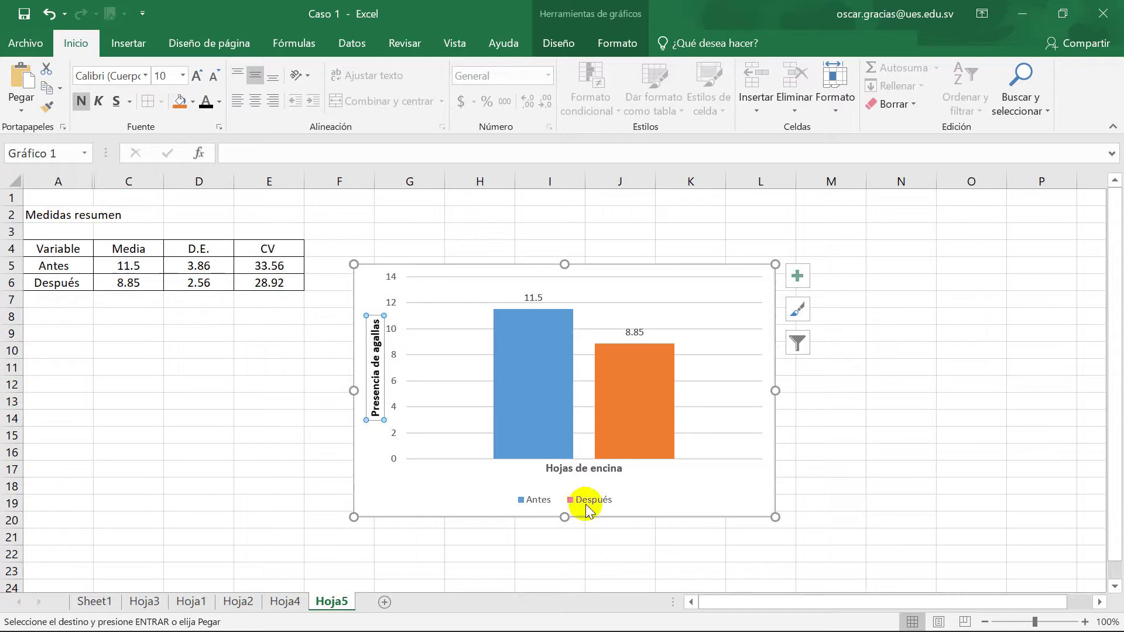
pyautogui.click(585, 473)
pyautogui.click(872, 439)
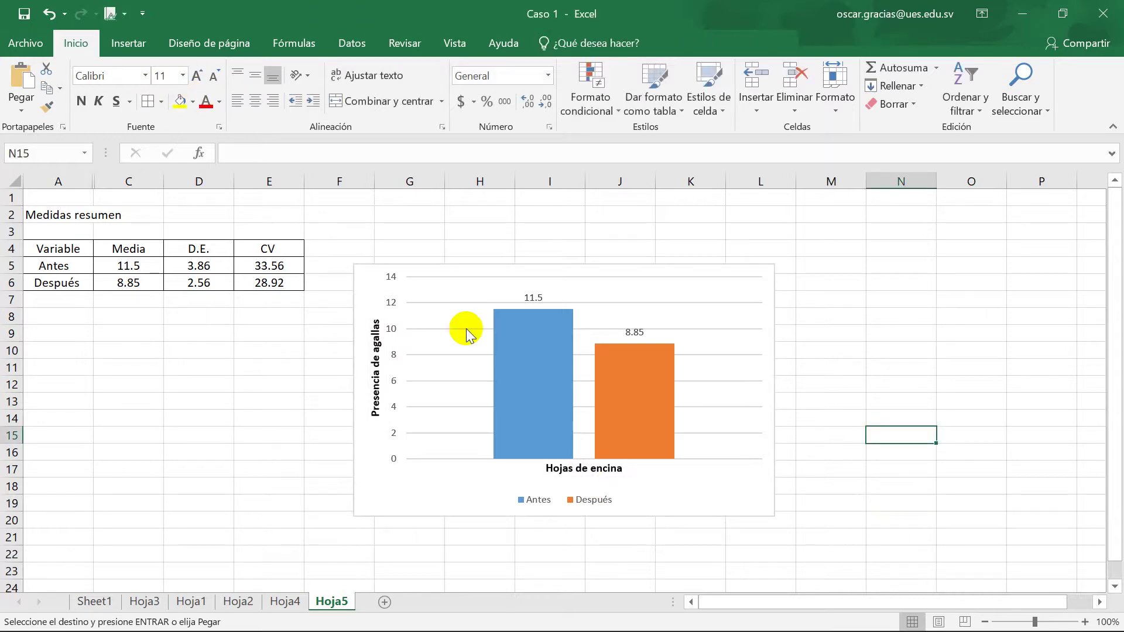
# - Make the data labels of the Antes and Después columns bold and save the workbook
pyautogui.click(531, 298)
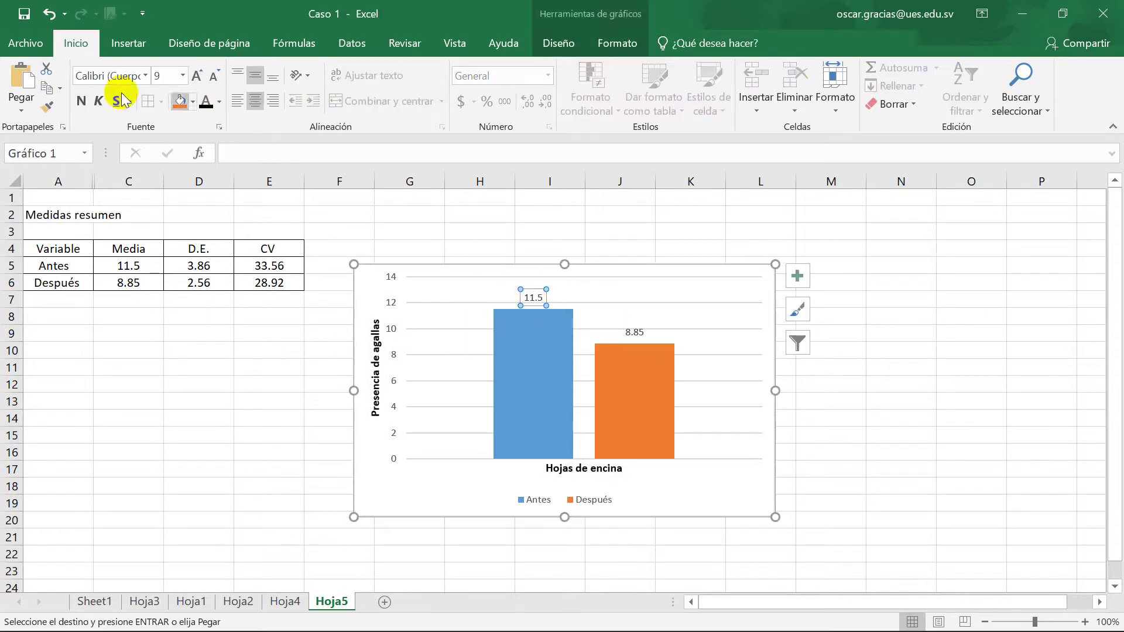
pyautogui.click(82, 101)
pyautogui.click(634, 332)
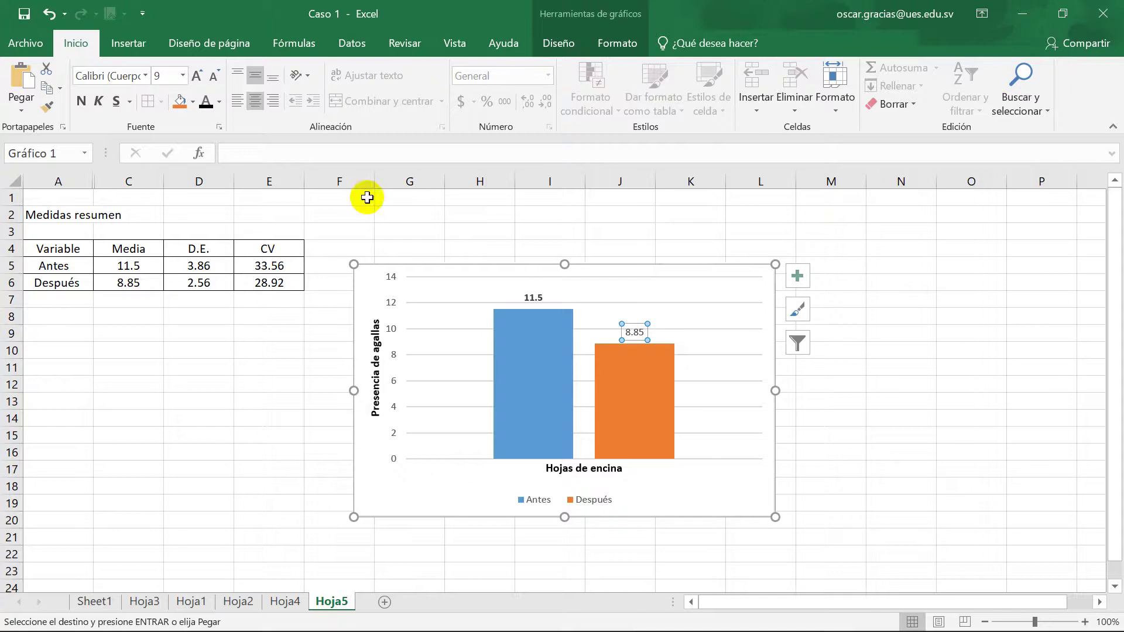
pyautogui.click(81, 100)
pyautogui.click(826, 439)
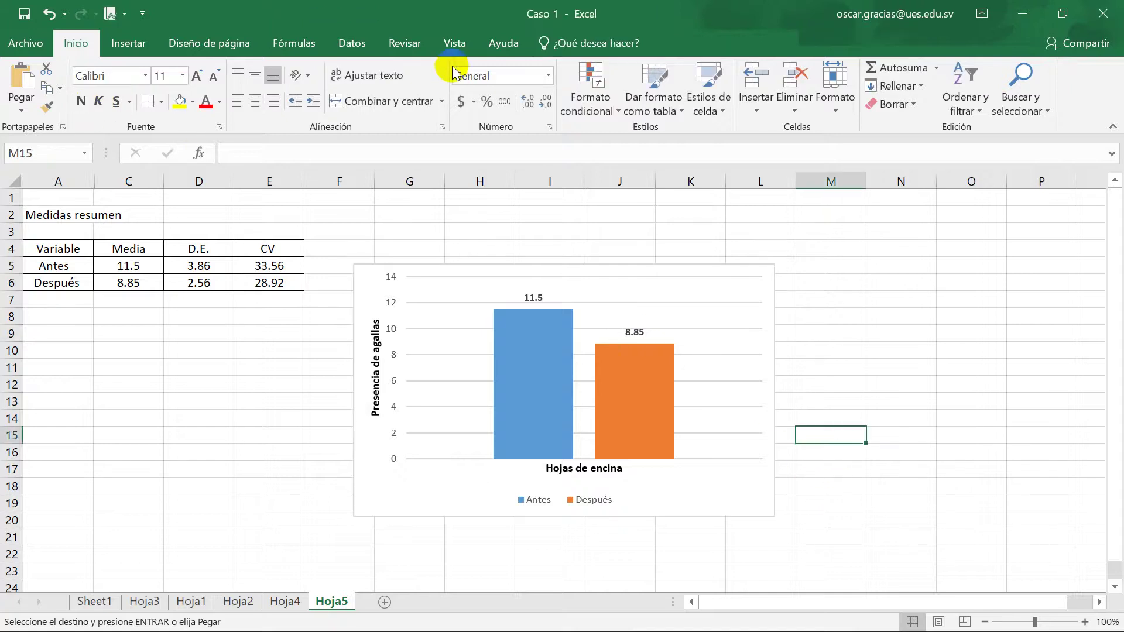
pyautogui.click(22, 15)
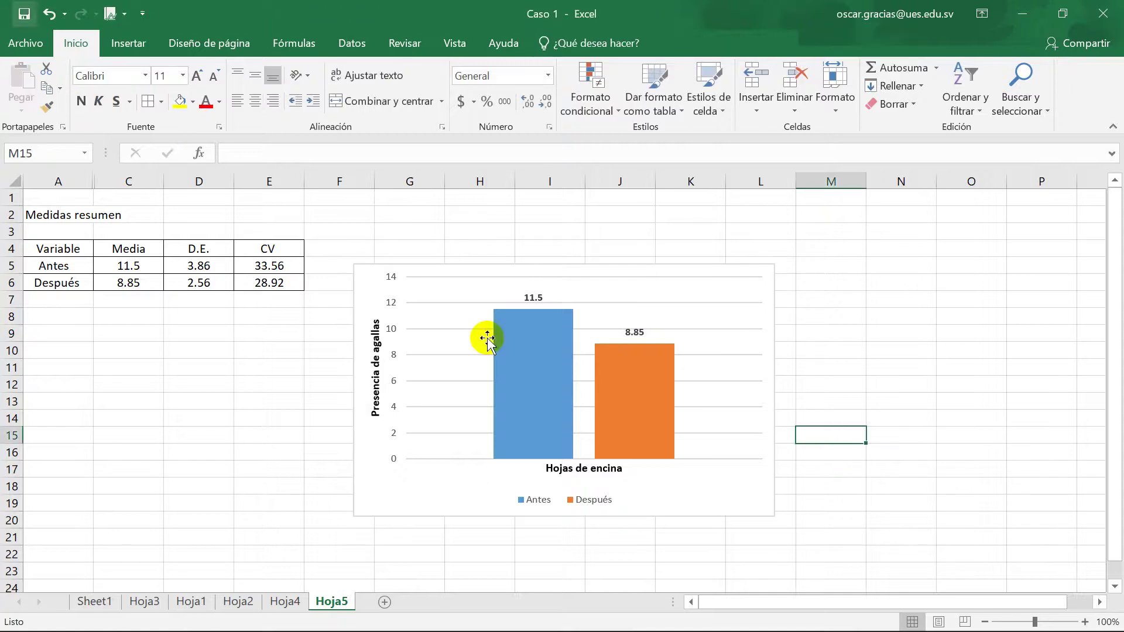
# - Fill the Antes column with a very dark gray theme color
pyautogui.click(520, 361)
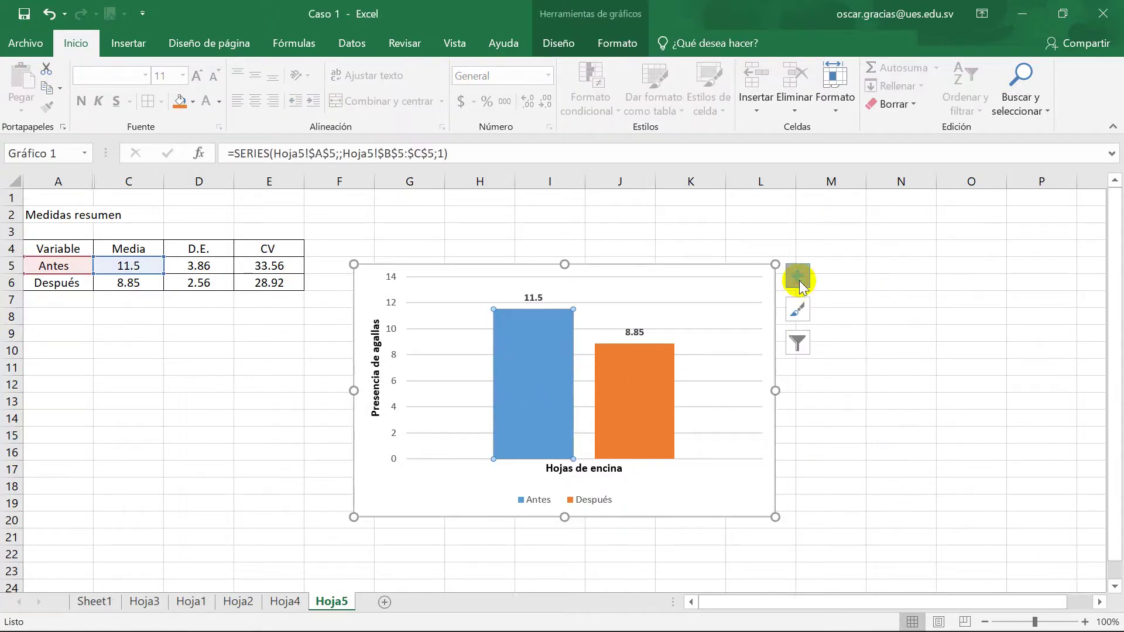
pyautogui.click(799, 281)
pyautogui.doubleClick(521, 351)
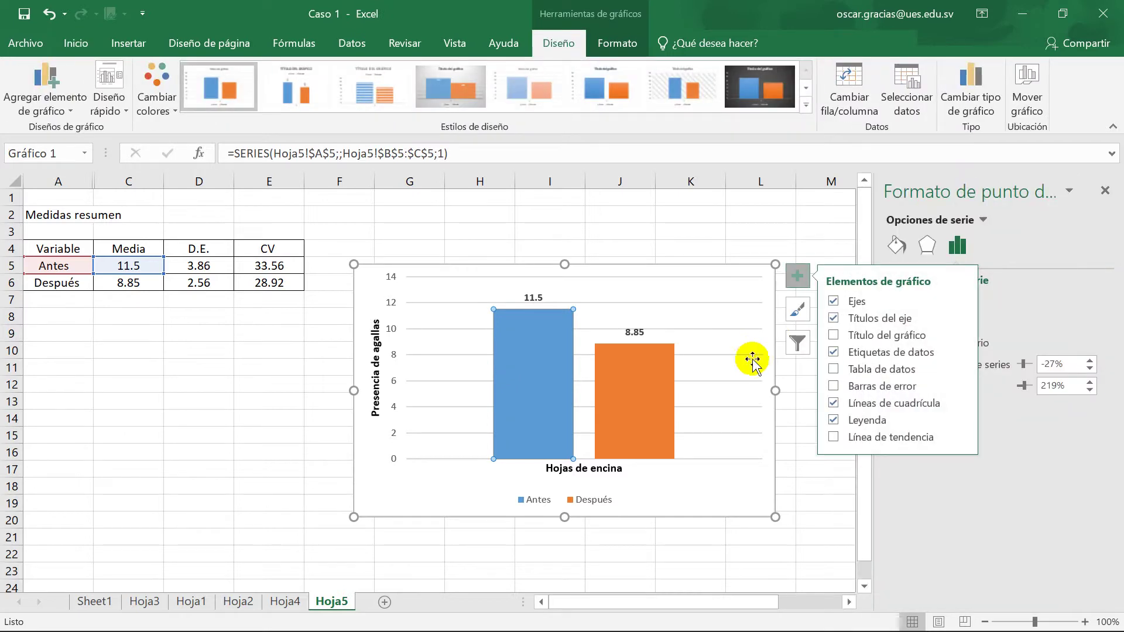
pyautogui.click(896, 246)
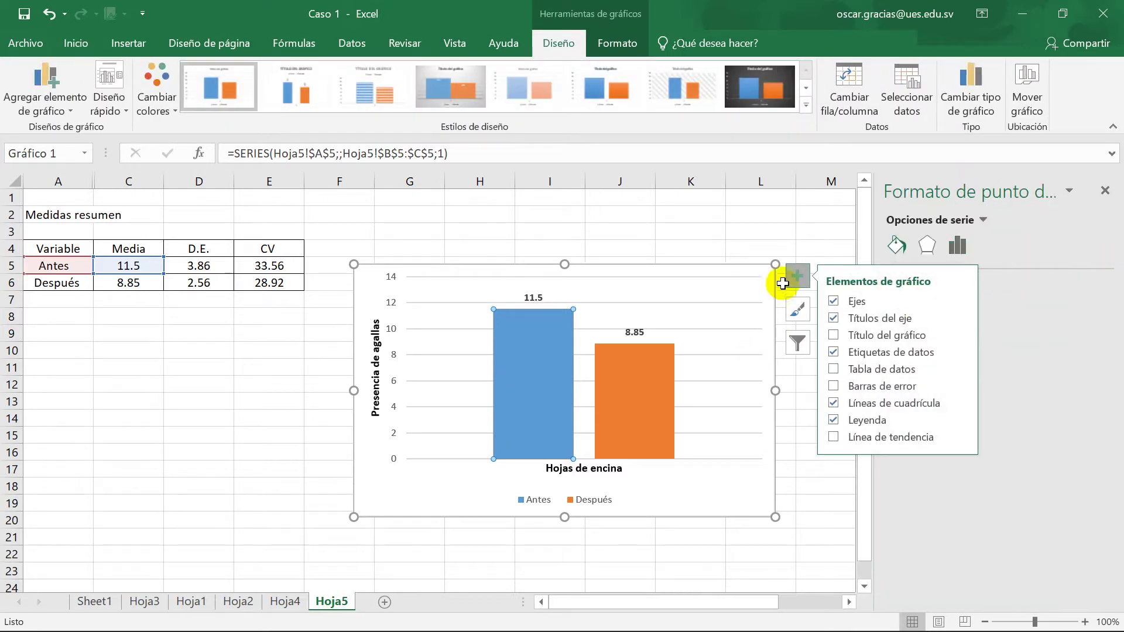
pyautogui.click(897, 251)
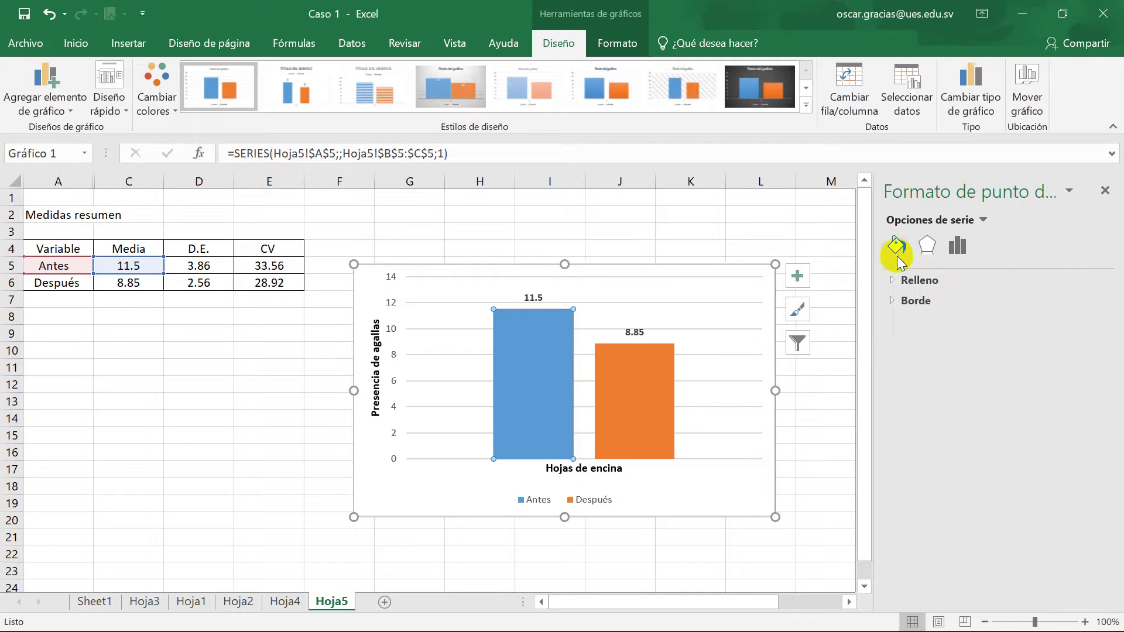
pyautogui.click(916, 280)
pyautogui.click(1091, 459)
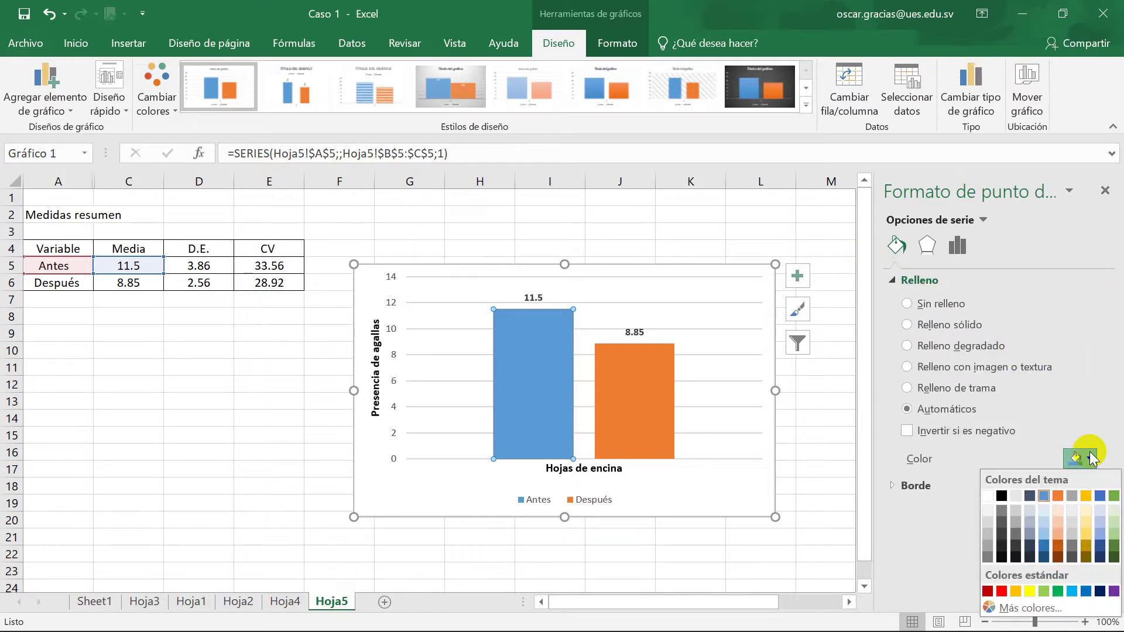
pyautogui.click(1017, 547)
# - Fill the Después column with a solid medium-dark gray theme color
pyautogui.click(637, 368)
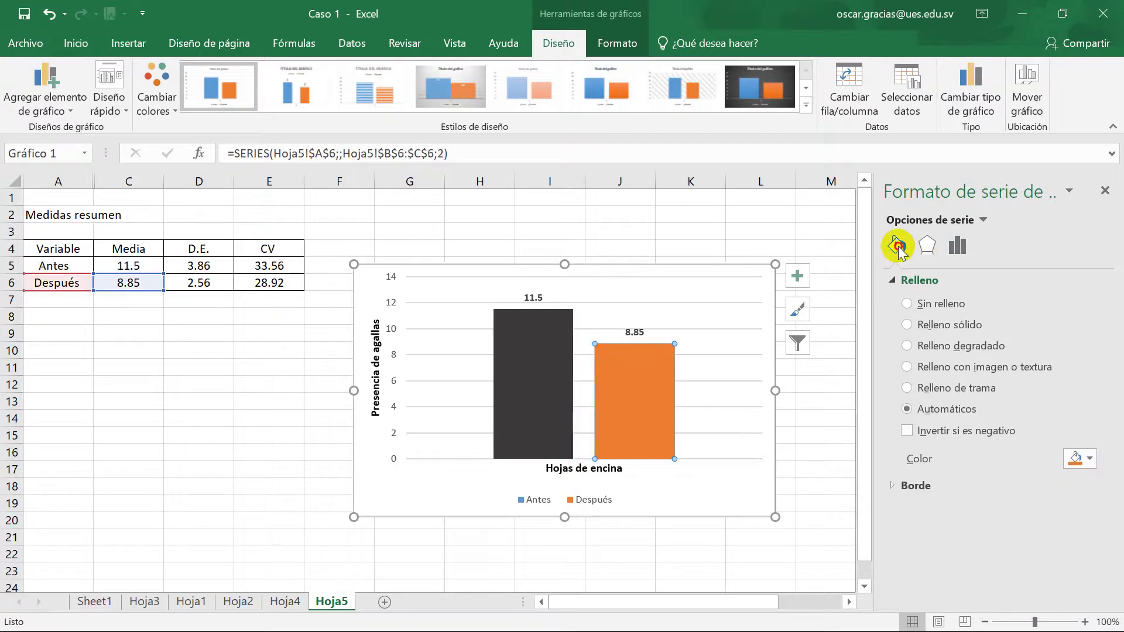
pyautogui.click(1090, 460)
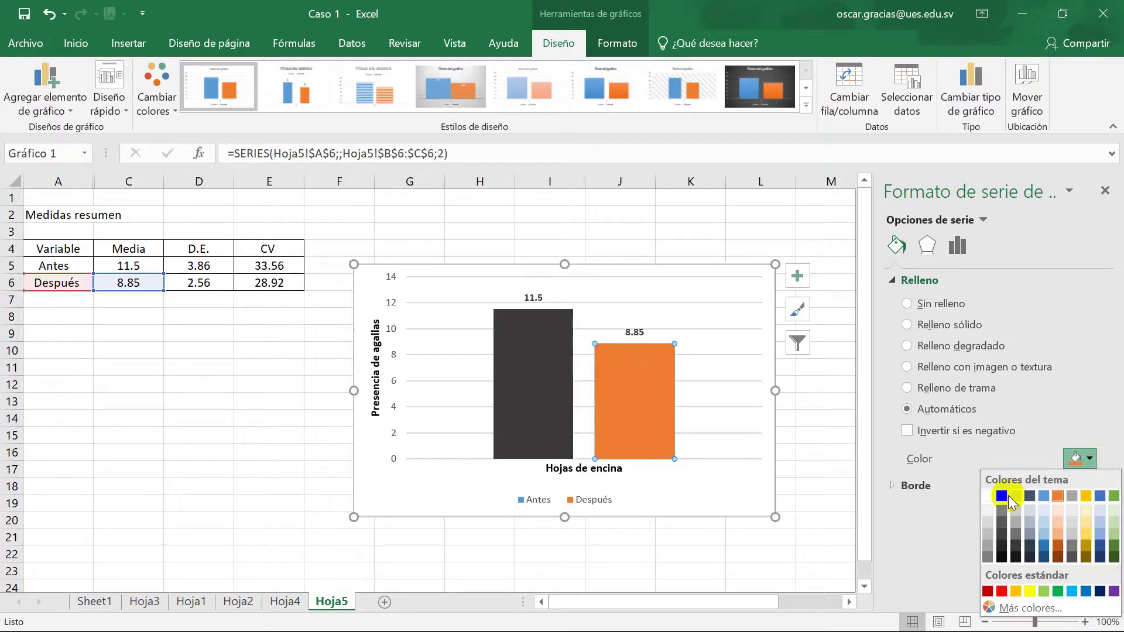
pyautogui.click(1017, 532)
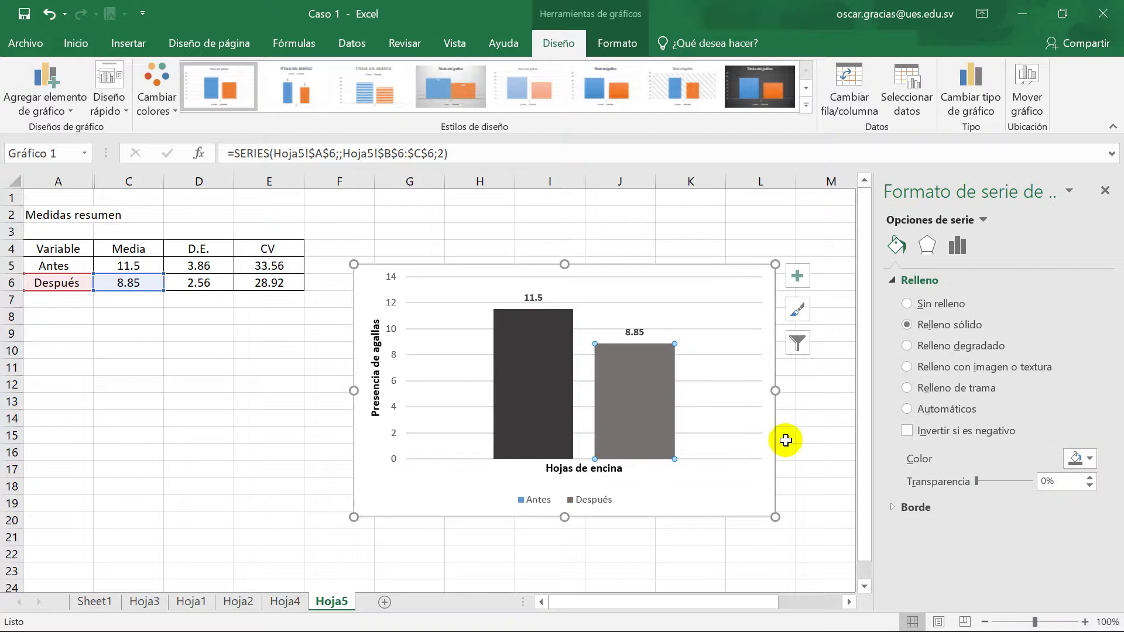
# - Copy the finished chart, switch to the Word report, paste it below the "Histograma por tratamientos:" heading, and save the document
pyautogui.click(834, 384)
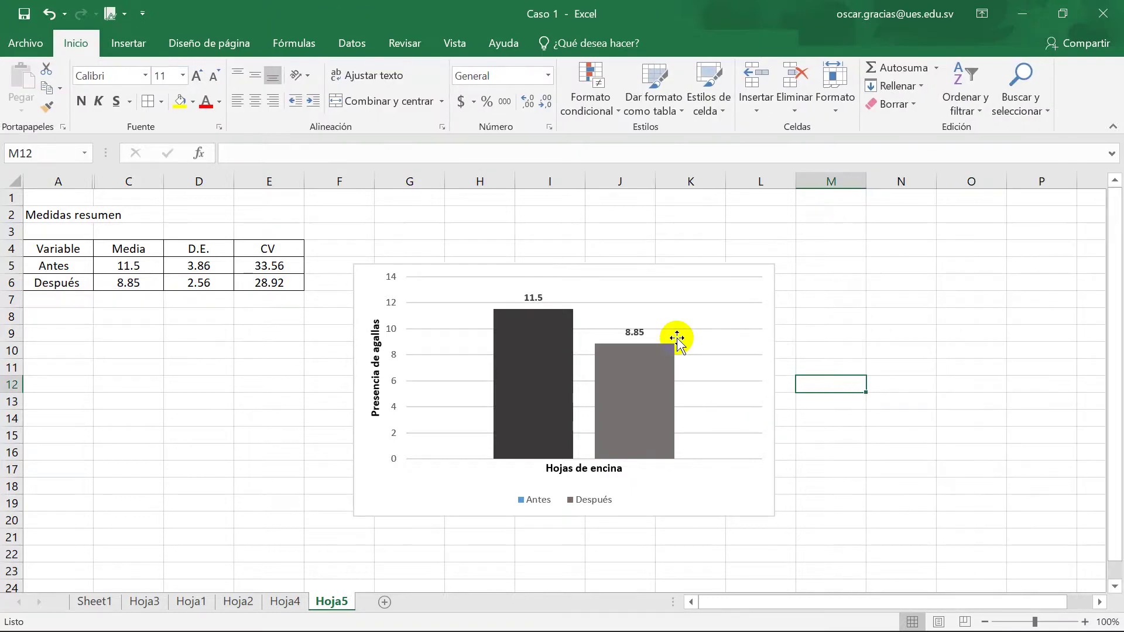
pyautogui.click(701, 266)
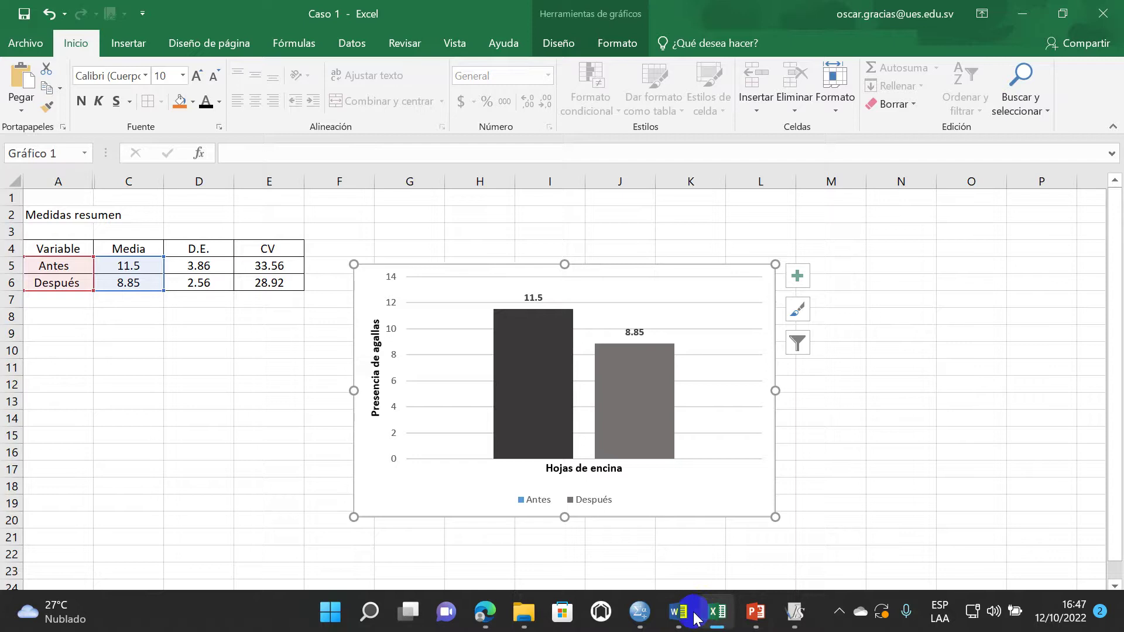
pyautogui.click(678, 610)
pyautogui.click(340, 288)
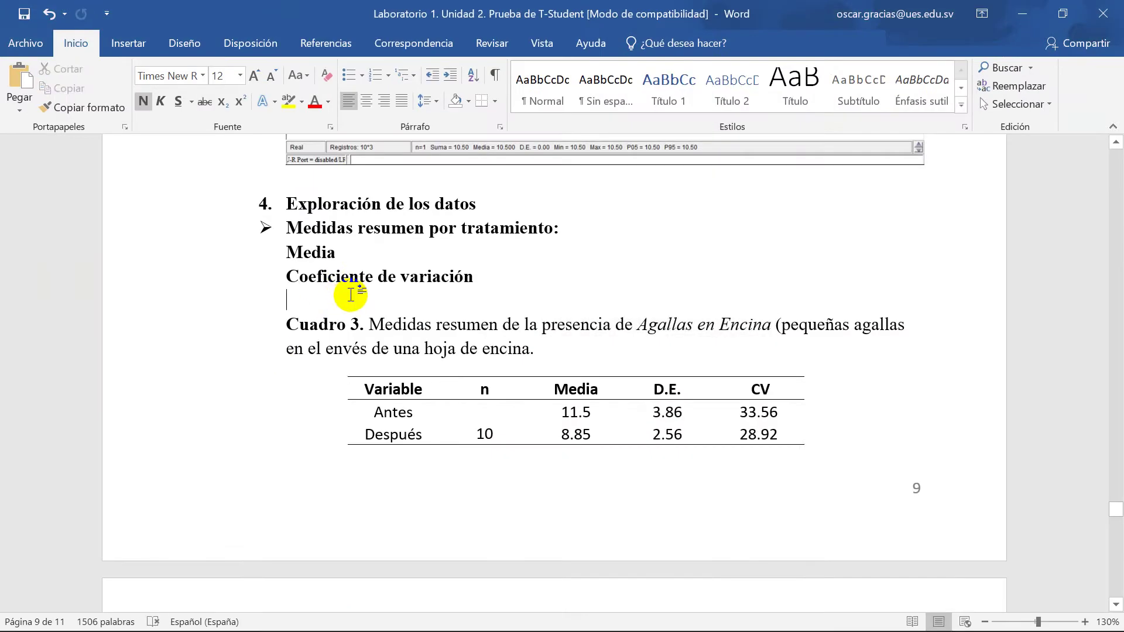
pyautogui.scroll(-1, 356, 335)
pyautogui.scroll(-5, 354, 335)
pyautogui.click(352, 384)
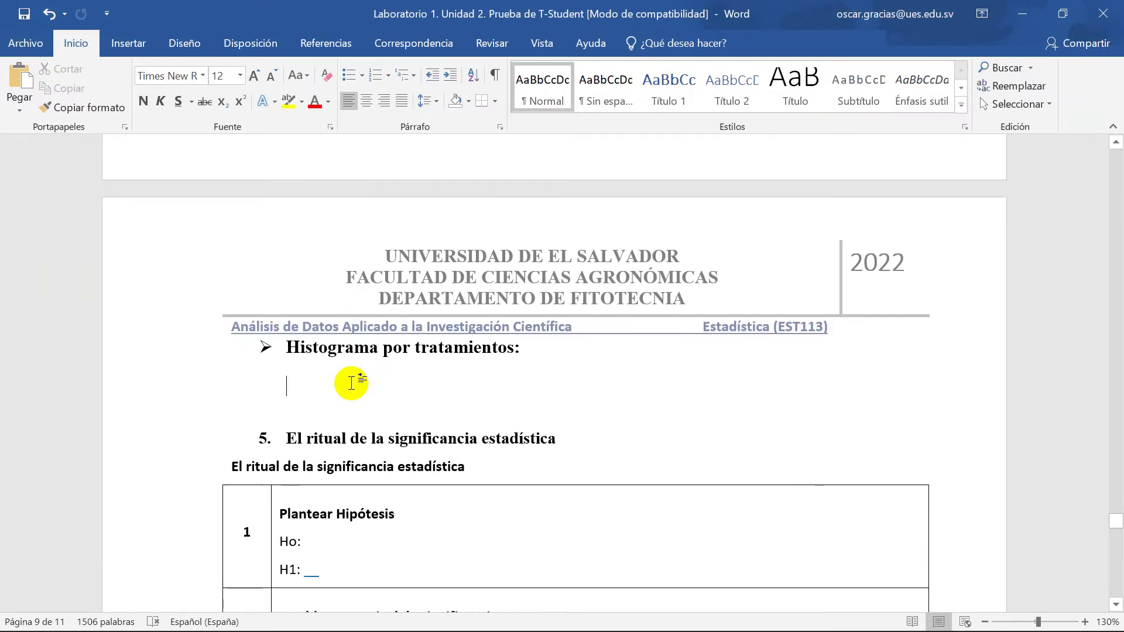
pyautogui.hotkey('ctrl', 'v')
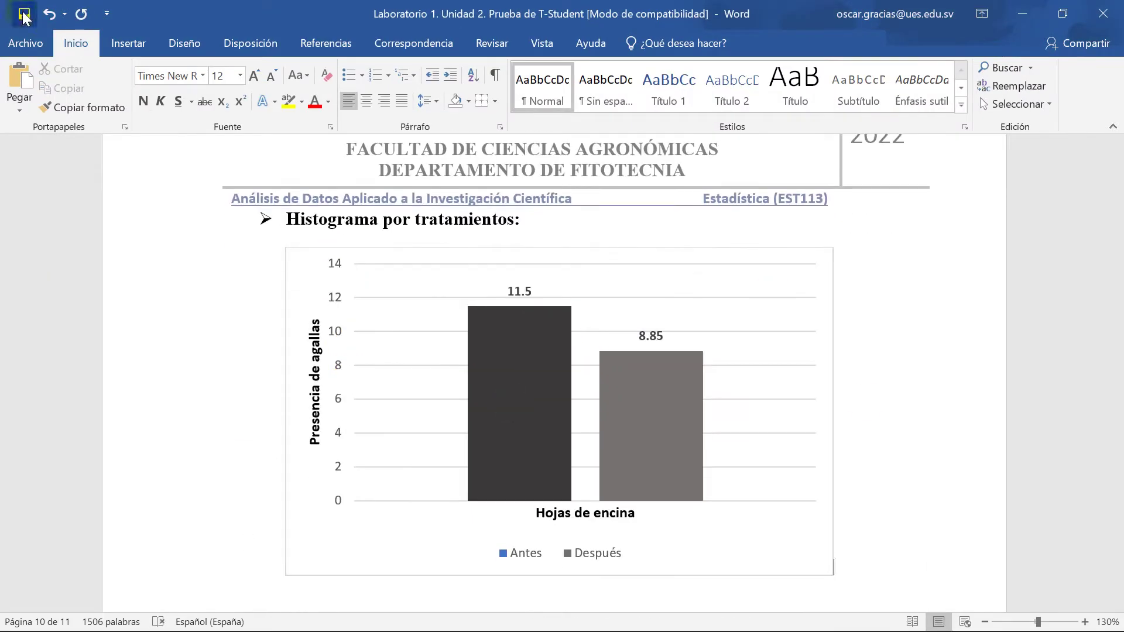
pyautogui.click(24, 14)
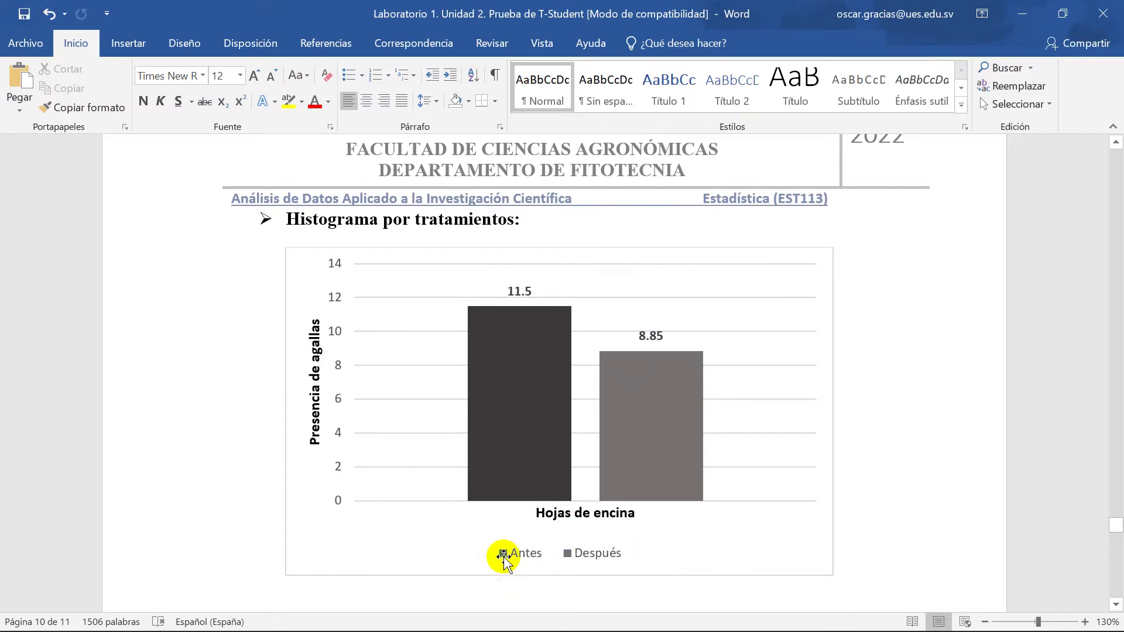
pyautogui.click(507, 553)
pyautogui.click(506, 554)
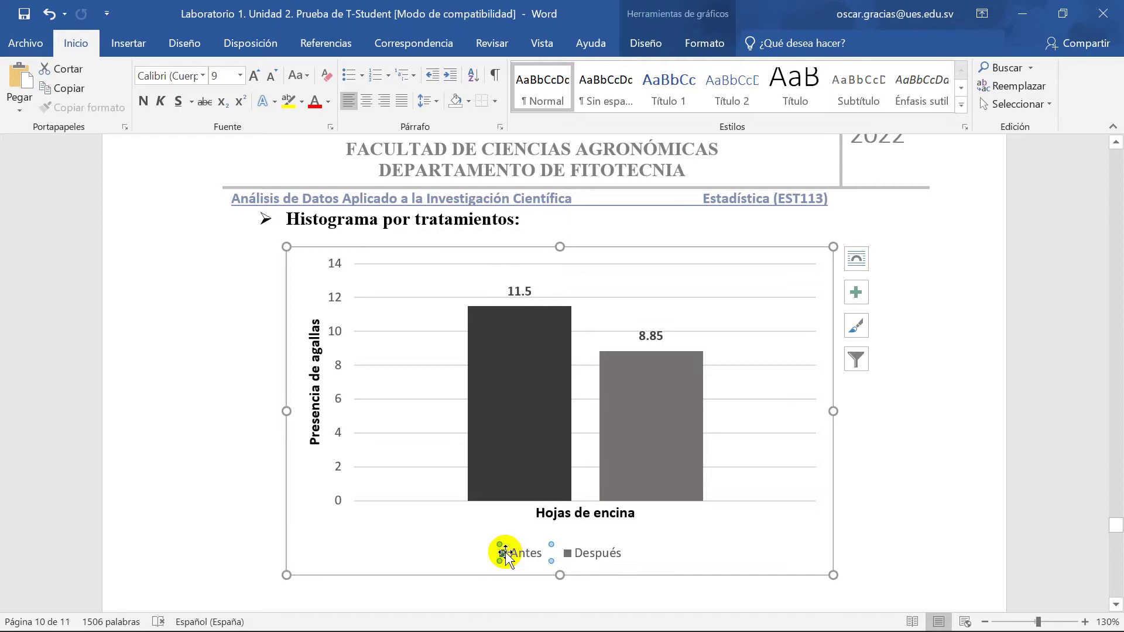
pyautogui.click(947, 507)
pyautogui.doubleClick(503, 555)
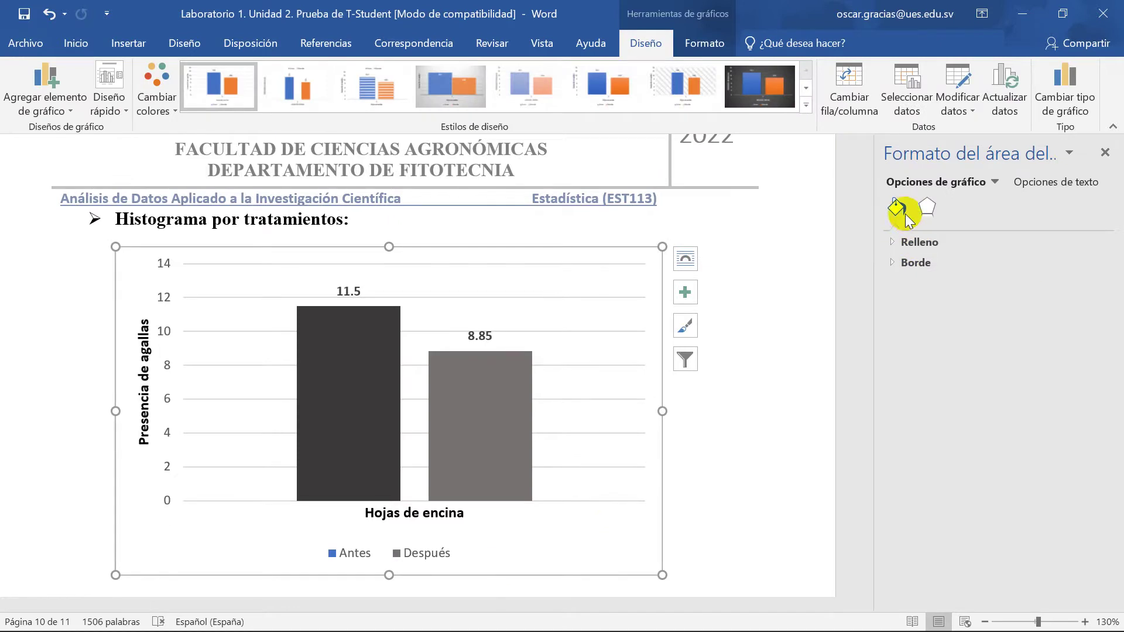
pyautogui.click(911, 240)
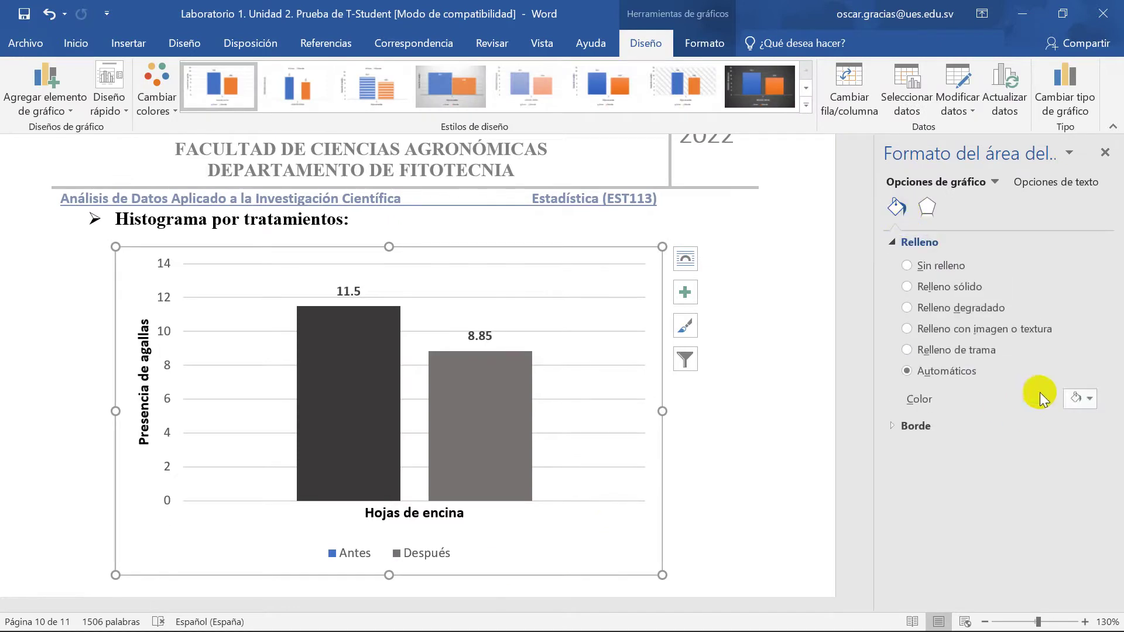
pyautogui.click(1080, 399)
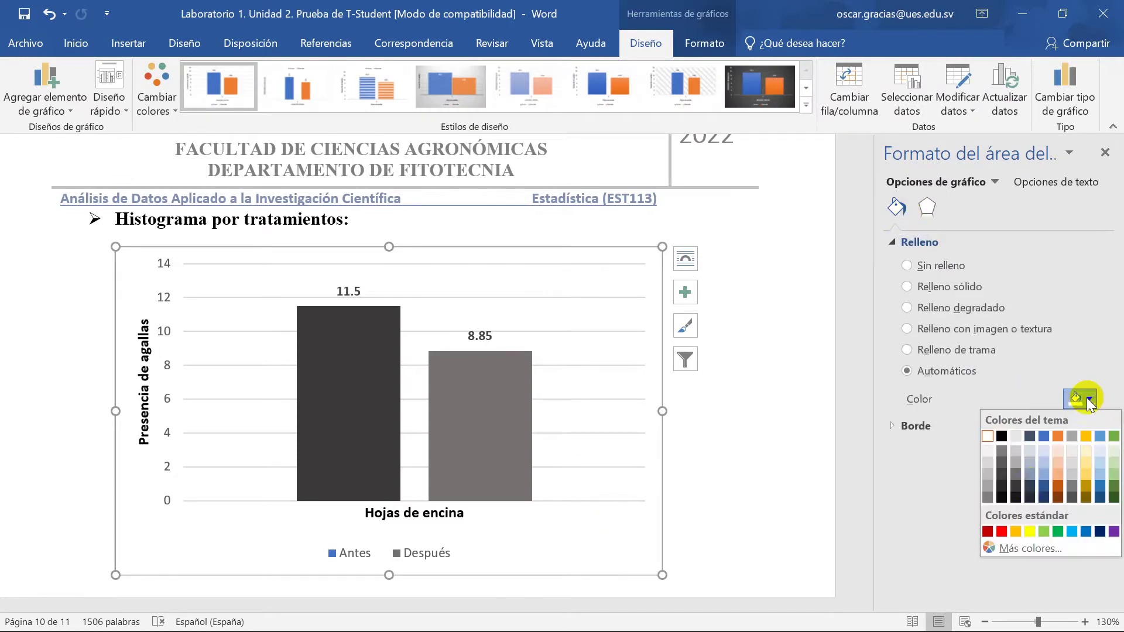
pyautogui.click(1031, 489)
pyautogui.hotkey('ctrl', 'z')
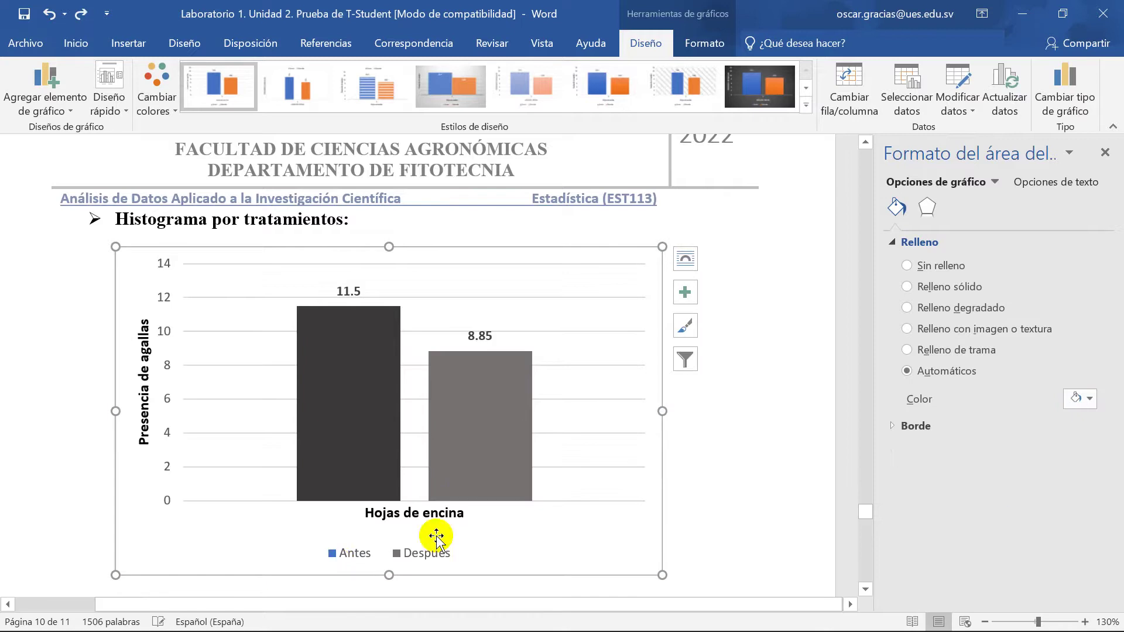
# - Fill the Antes legend entry with a dark blue-gray theme color and close the formatting pane
pyautogui.click(329, 552)
pyautogui.click(330, 554)
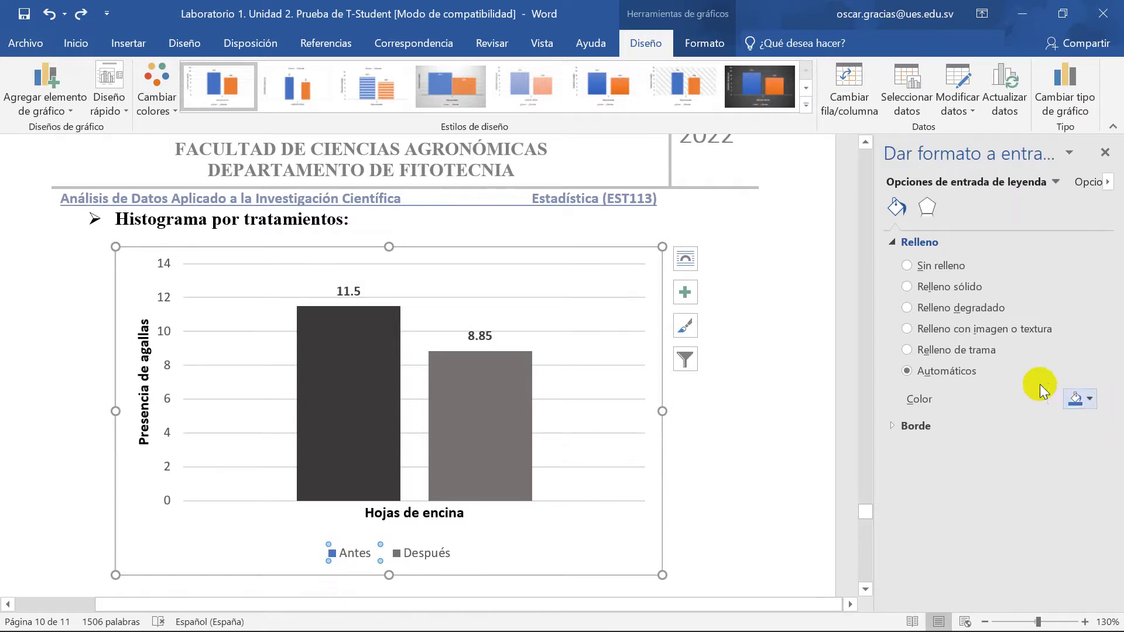
pyautogui.click(1091, 399)
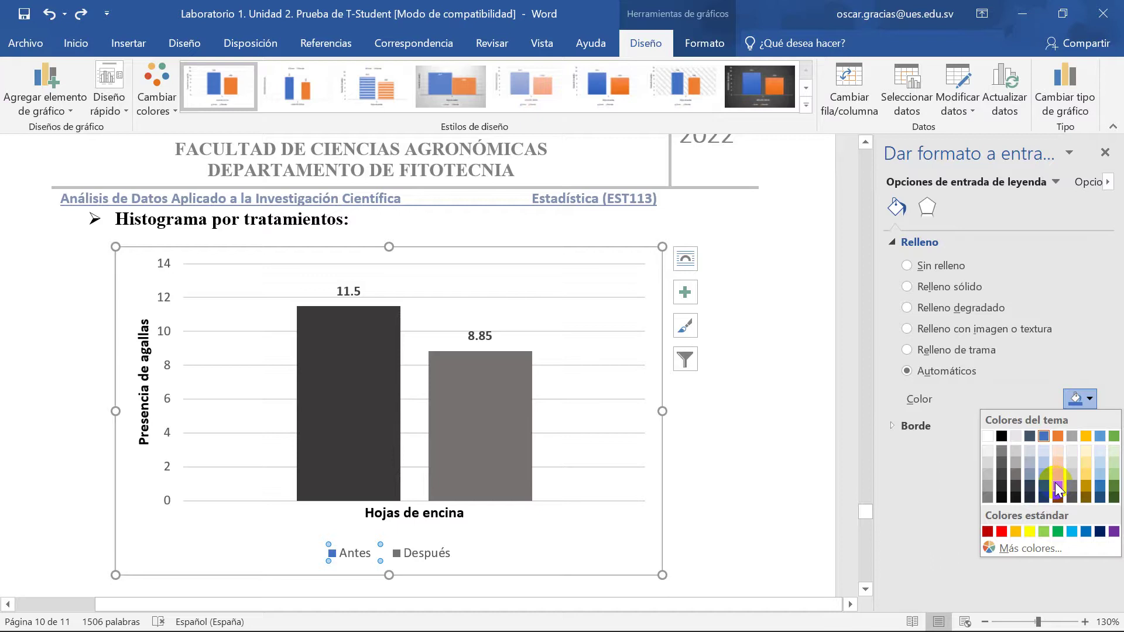
pyautogui.click(1030, 483)
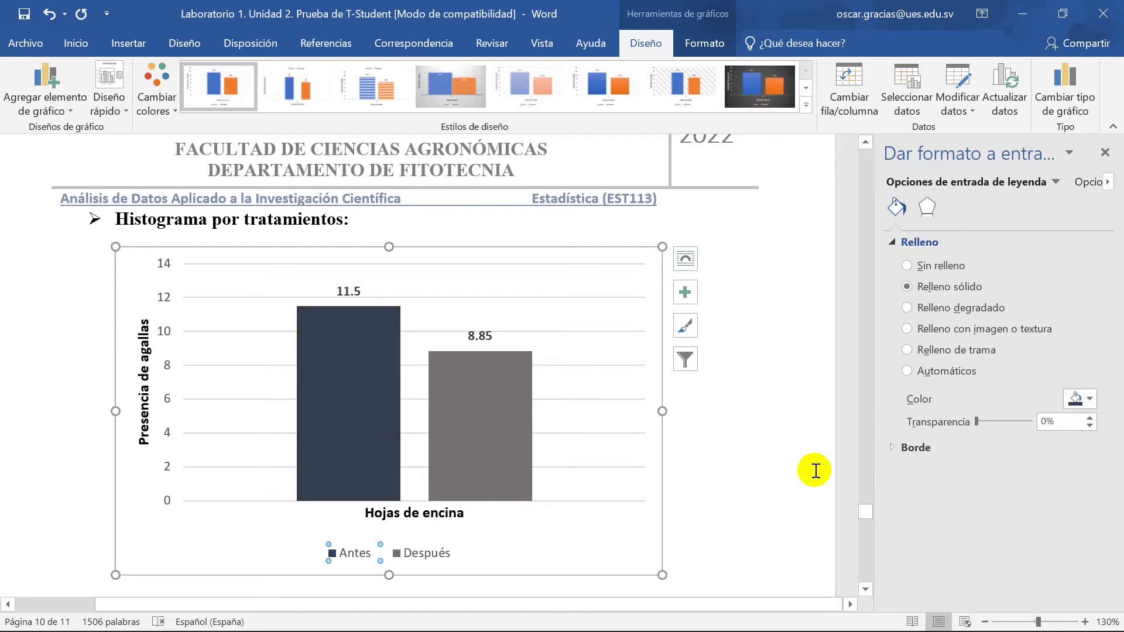
pyautogui.click(734, 446)
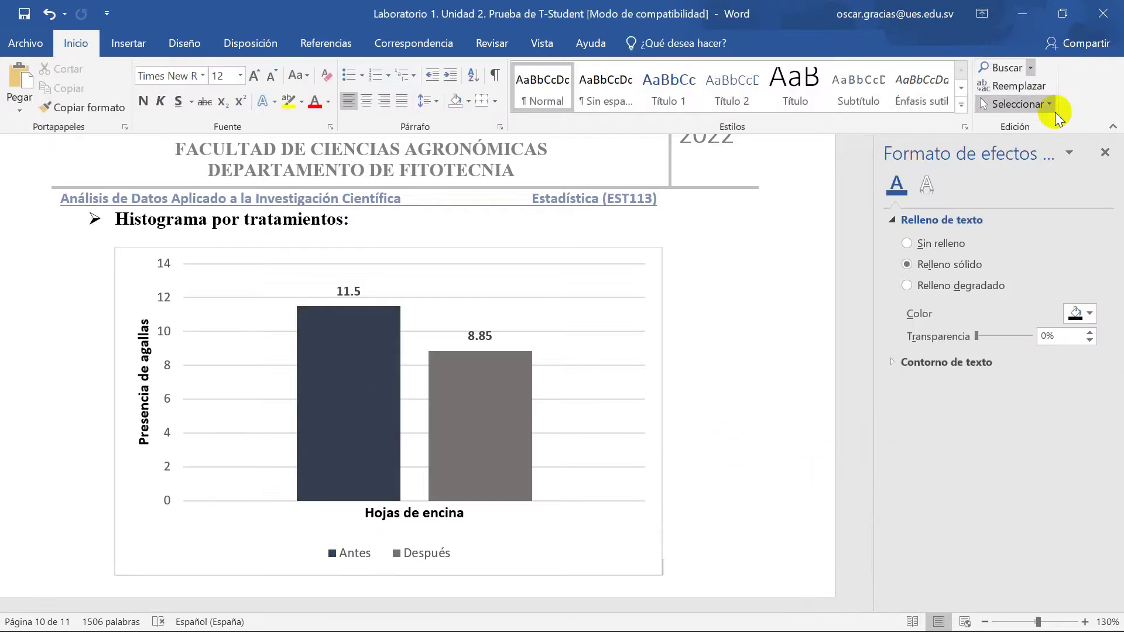
pyautogui.click(1105, 152)
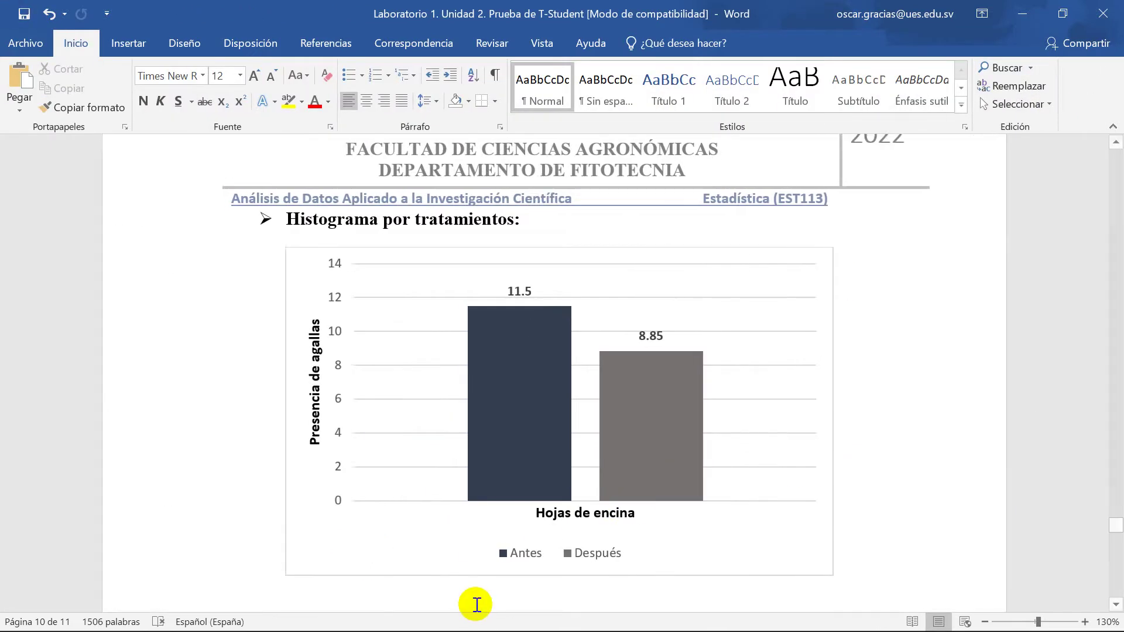
# - Compare the mean values of the Antes and Después columns in the pasted chart
pyautogui.click(523, 329)
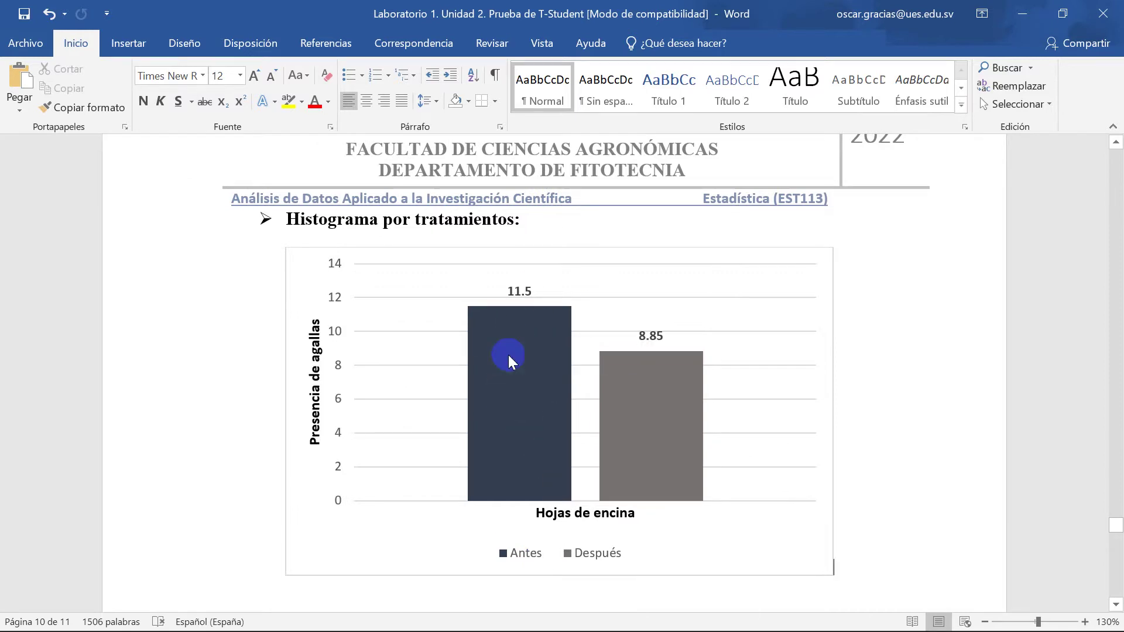
pyautogui.click(529, 311)
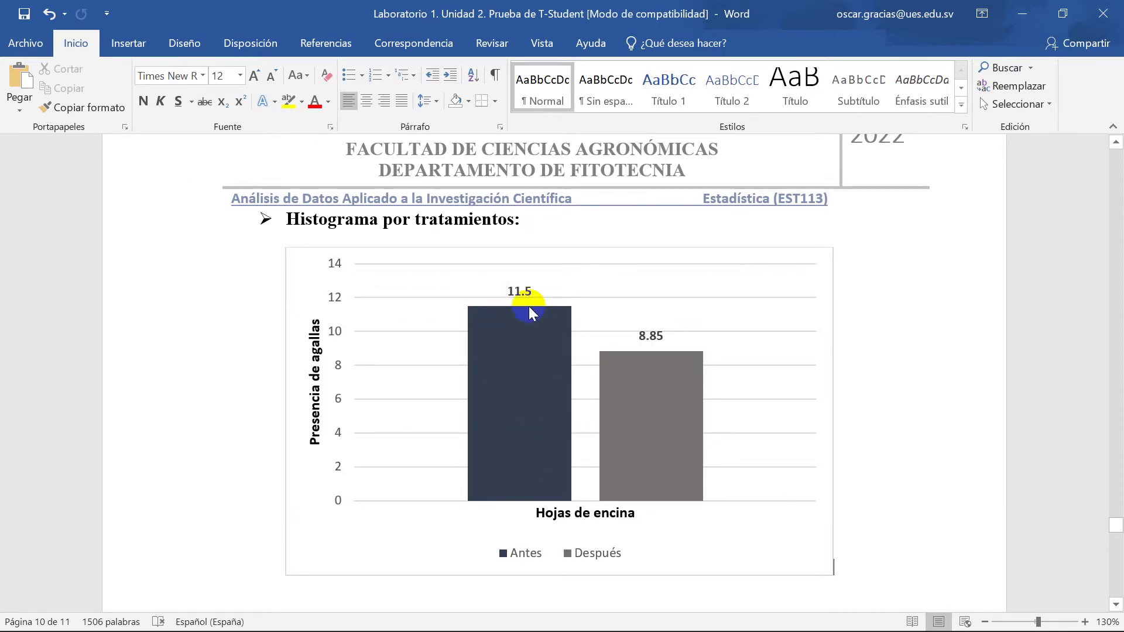
pyautogui.click(526, 299)
pyautogui.click(546, 336)
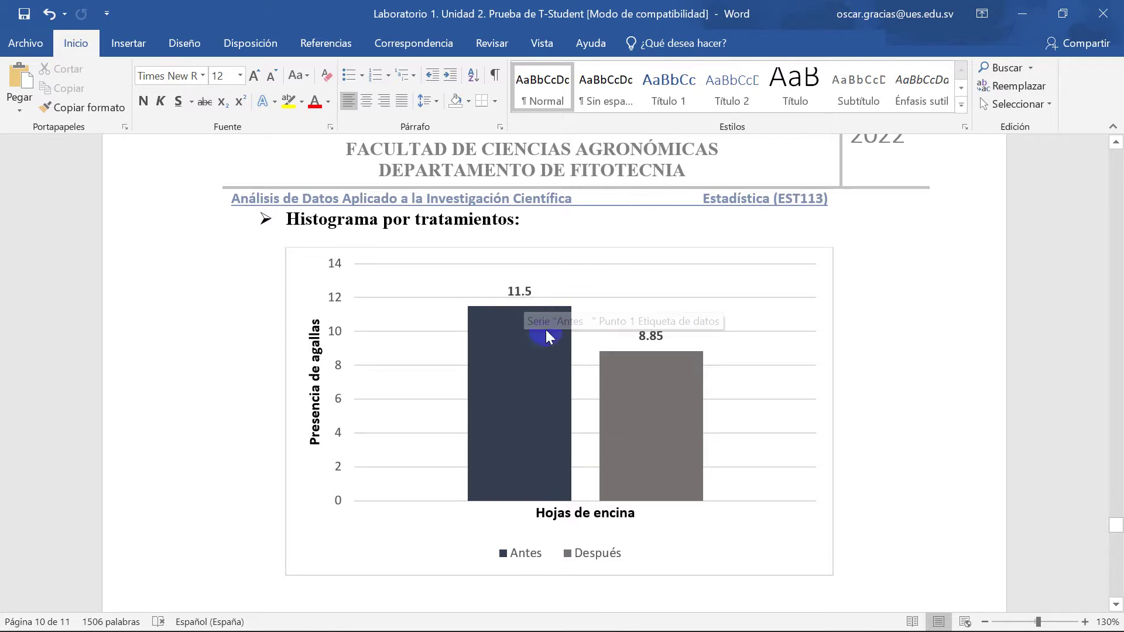
pyautogui.click(670, 371)
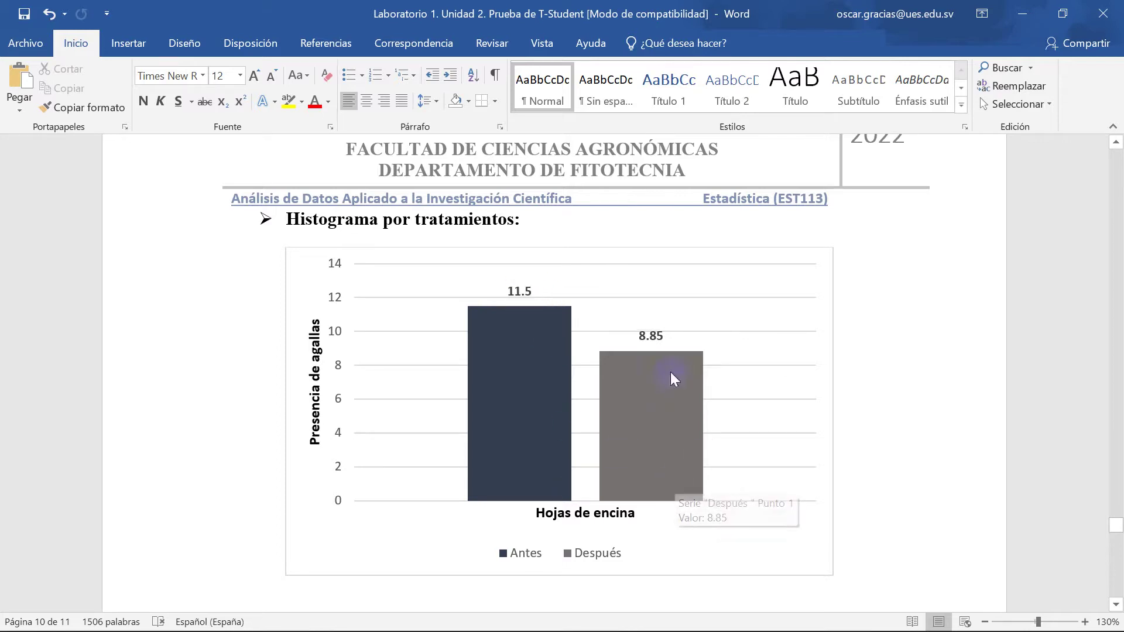
pyautogui.click(661, 358)
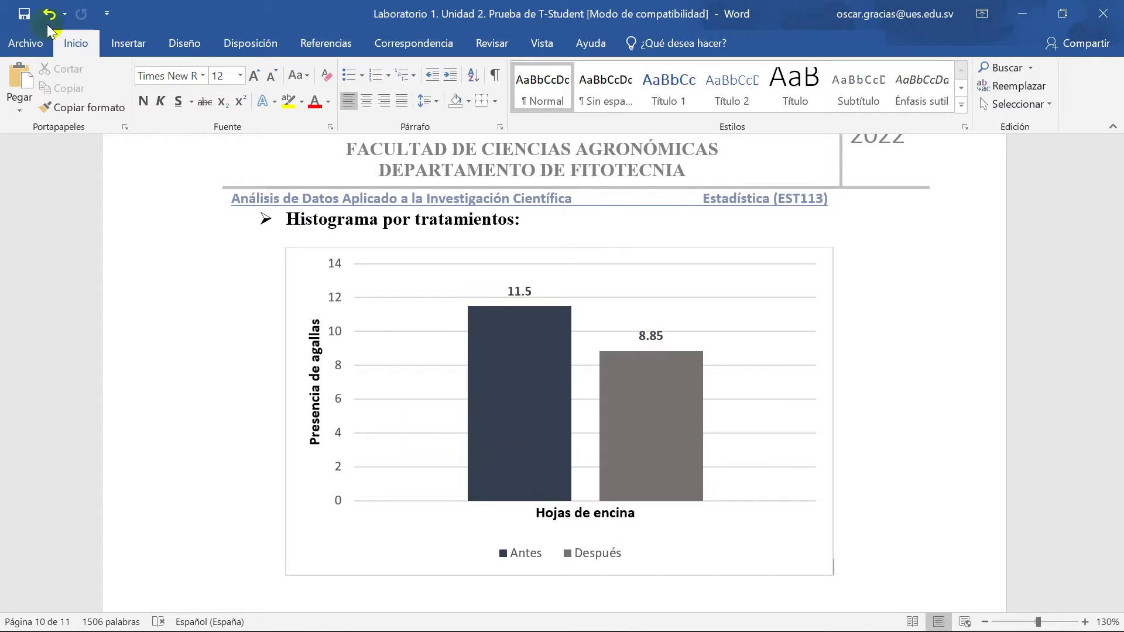
pyautogui.click(532, 221)
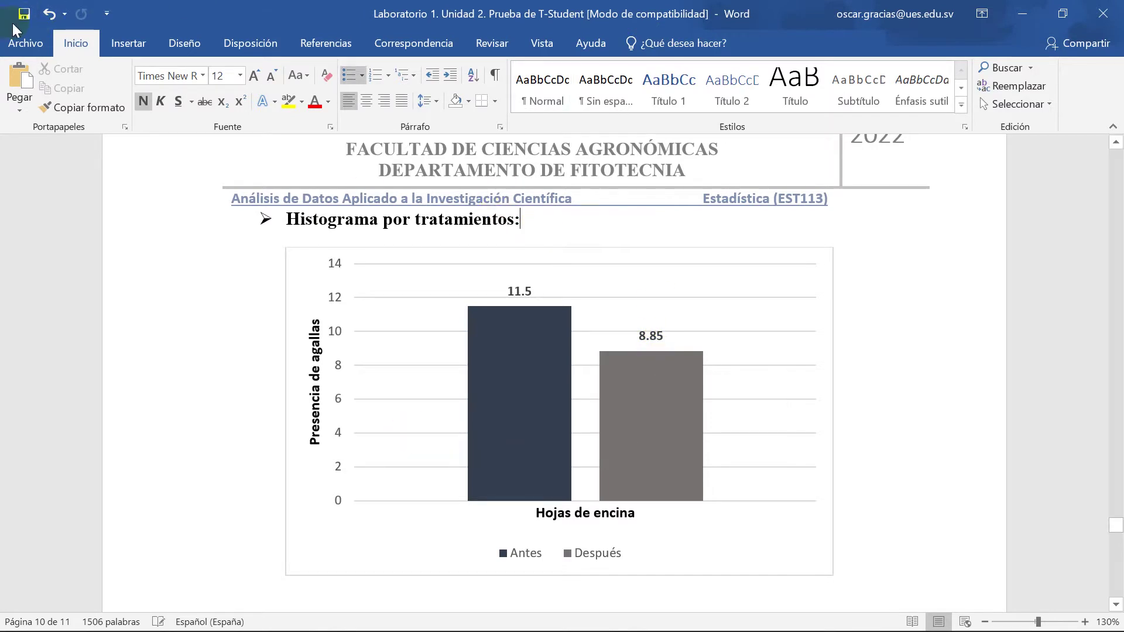
pyautogui.scroll(-2, 512, 393)
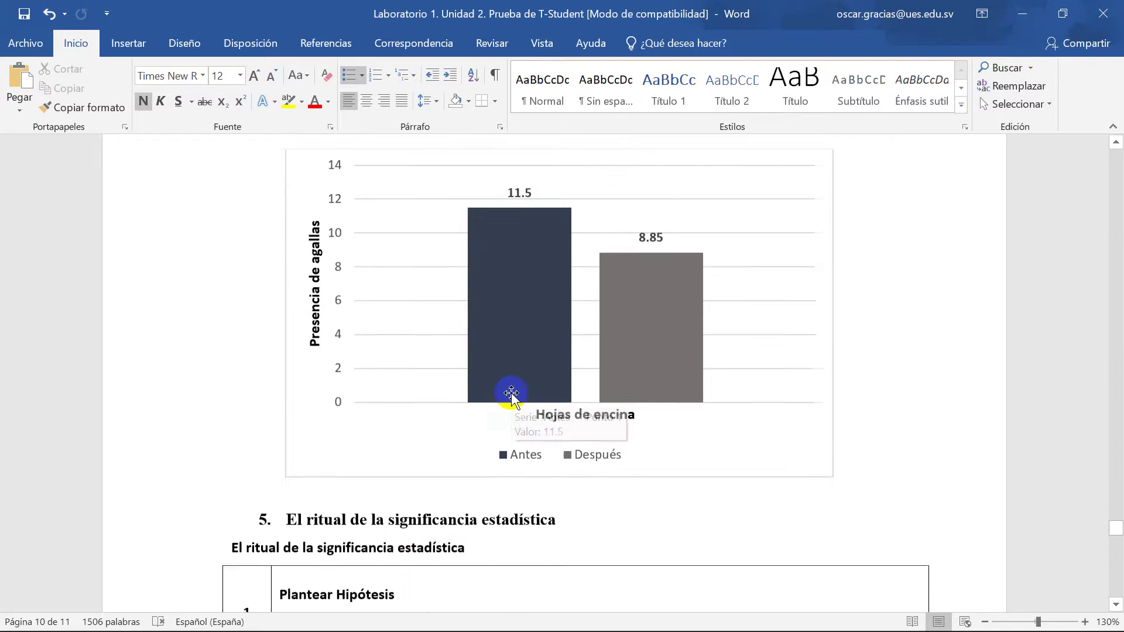
pyautogui.scroll(1, 511, 393)
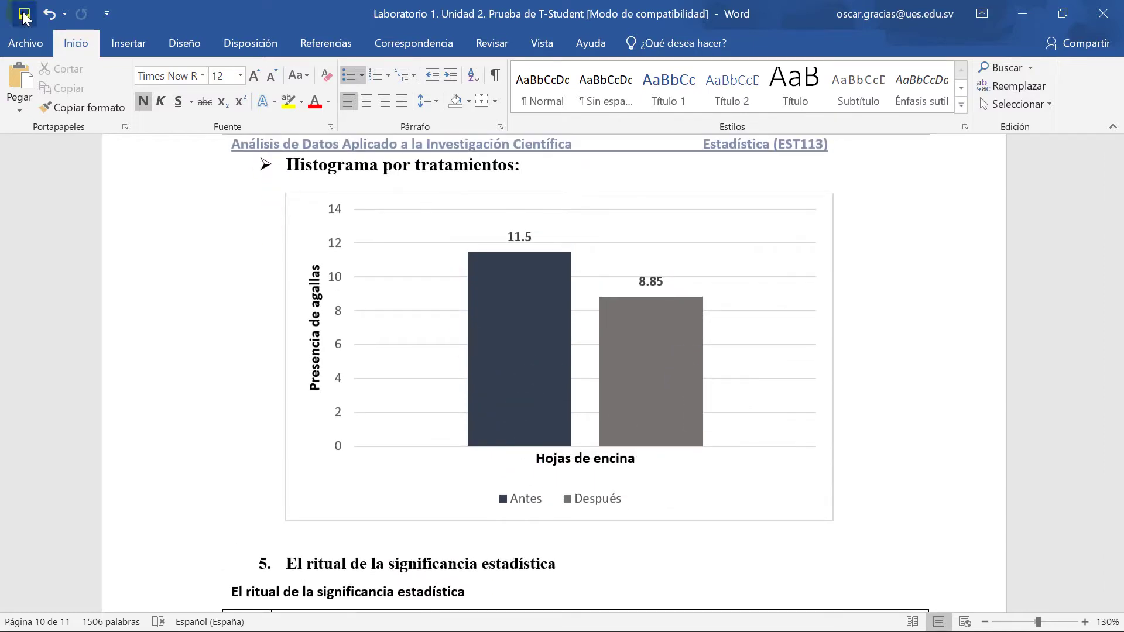
# - Copy the phrase "Hubo cambios significativos" from the case question above the T-Student procedure heading
pyautogui.scroll(-6, 374, 311)
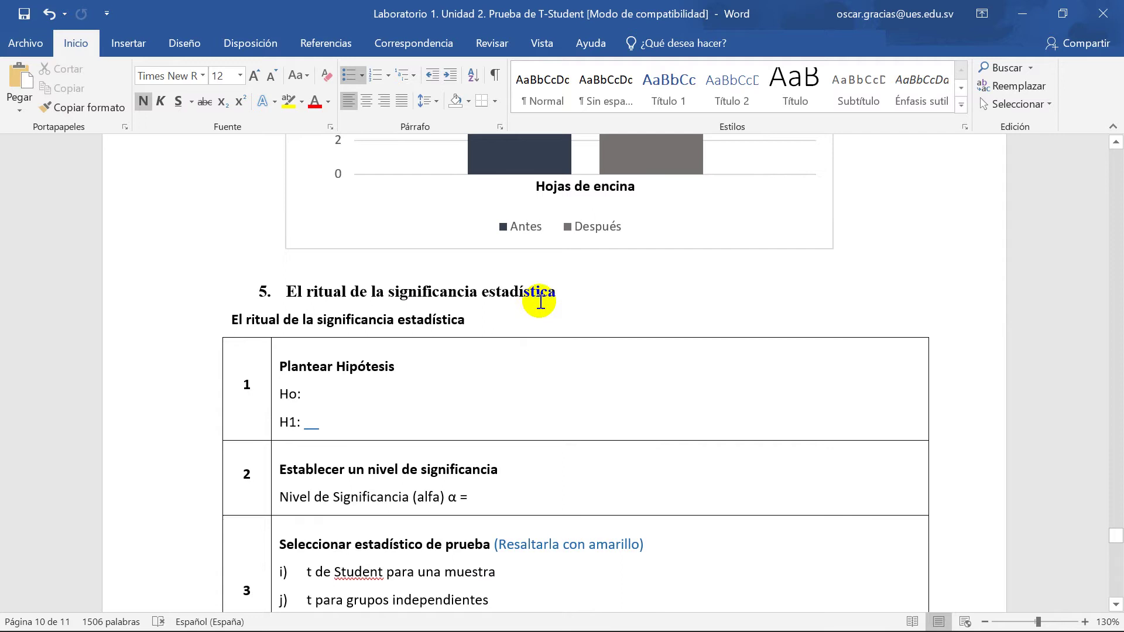
pyautogui.scroll(-2, 387, 351)
pyautogui.click(334, 288)
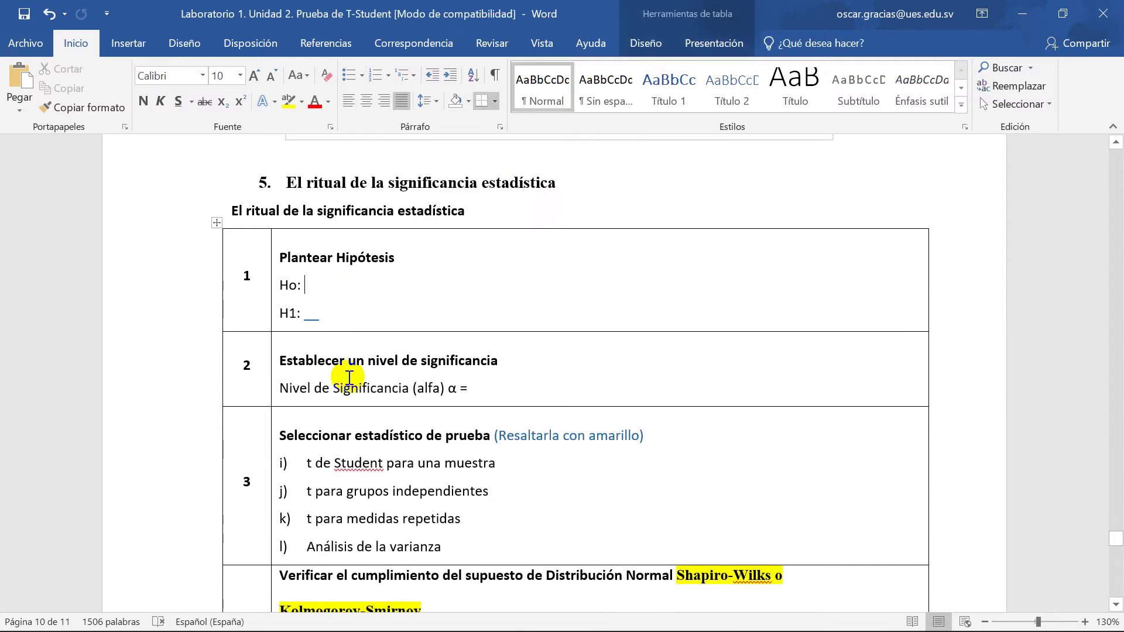
pyautogui.scroll(20, 349, 378)
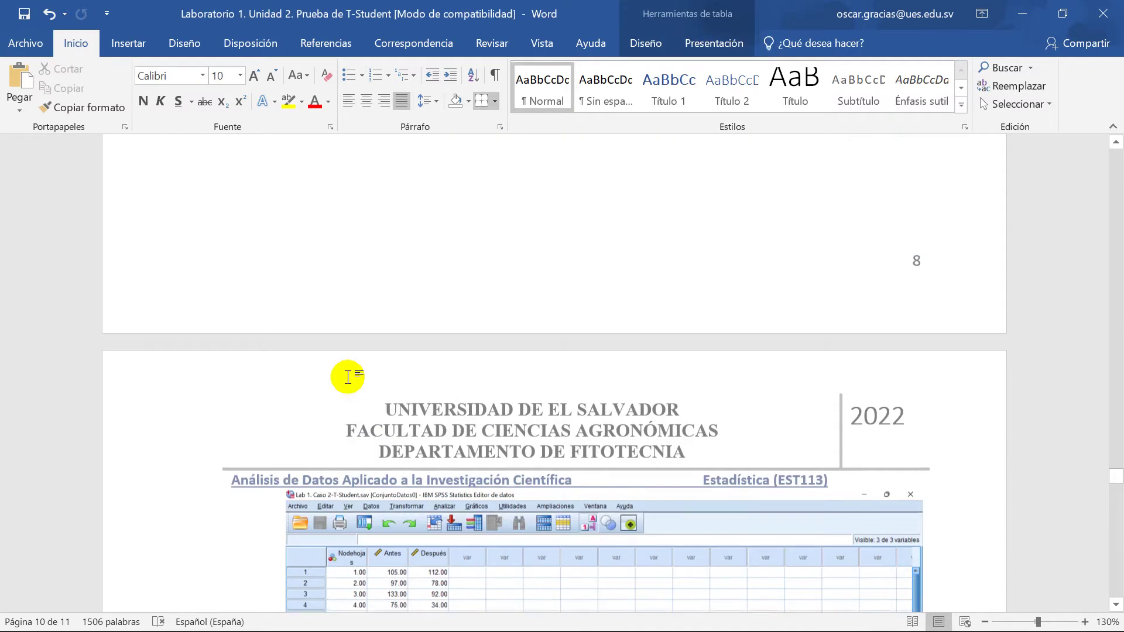
pyautogui.scroll(20, 348, 378)
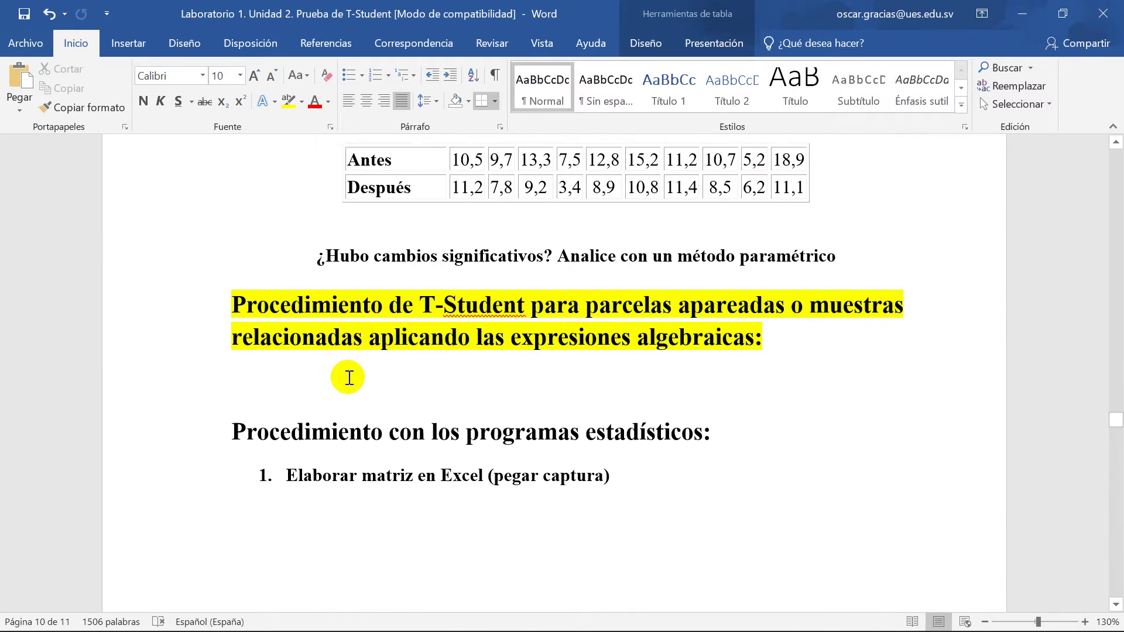
pyautogui.scroll(1, 349, 377)
pyautogui.scroll(-1, 349, 377)
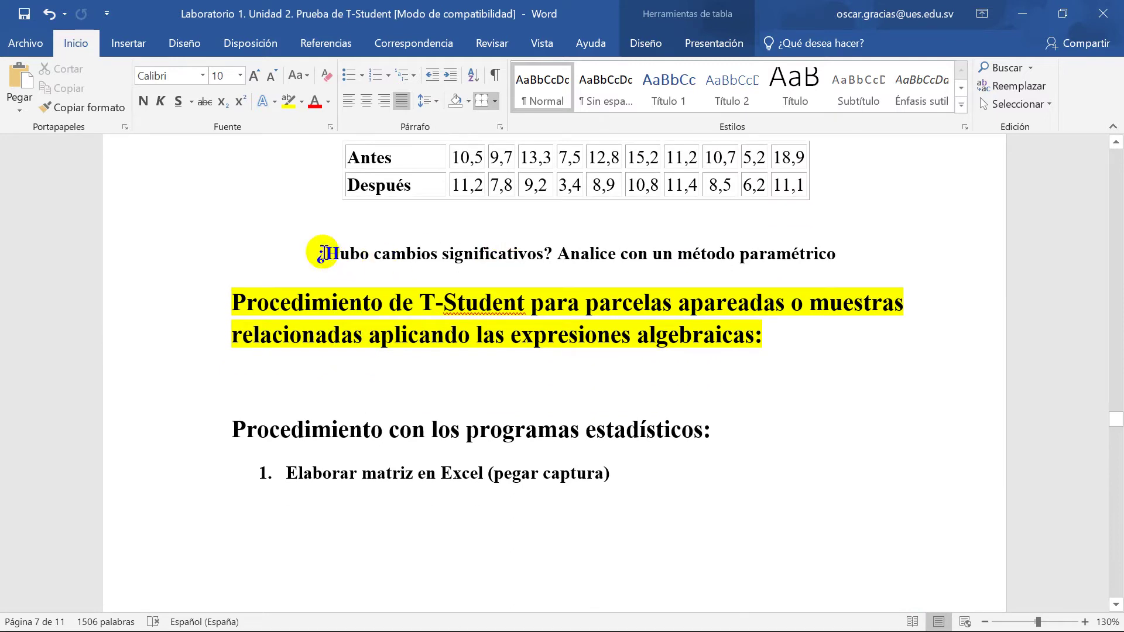
pyautogui.moveTo(332, 253); pyautogui.dragTo(502, 253)
pyautogui.hotkey('ctrl', 'c')
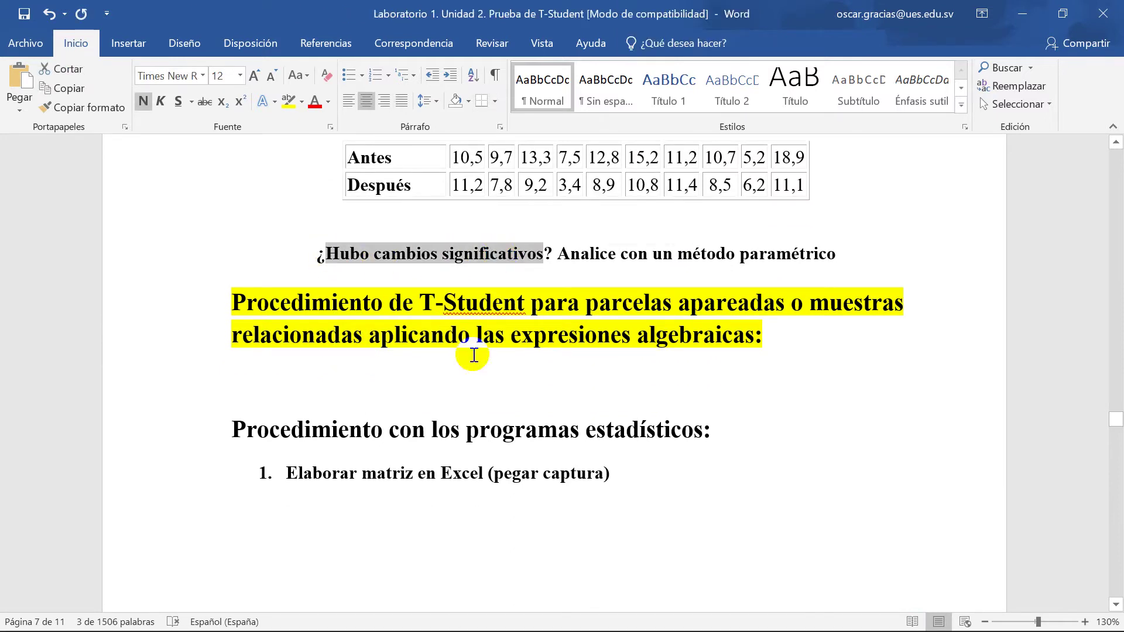
# - Replace the blank after H1: in the Plantear Hipótesis row with the copied phrase "Hubo cambios significativos"
pyautogui.scroll(-3, 412, 342)
pyautogui.scroll(-20, 412, 342)
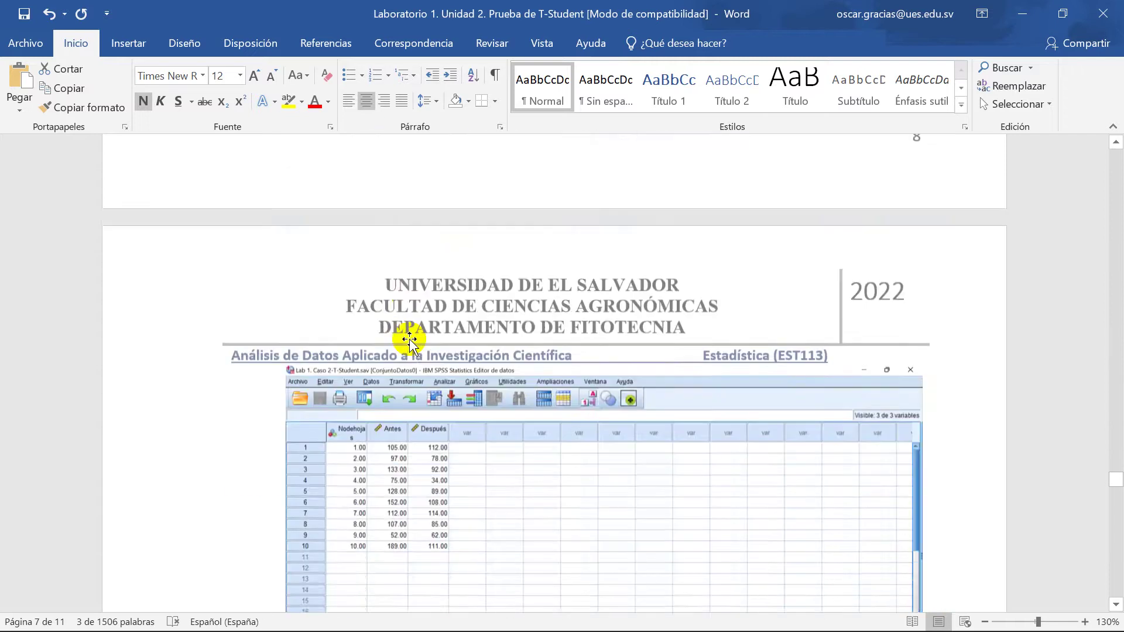
pyautogui.scroll(-20, 410, 341)
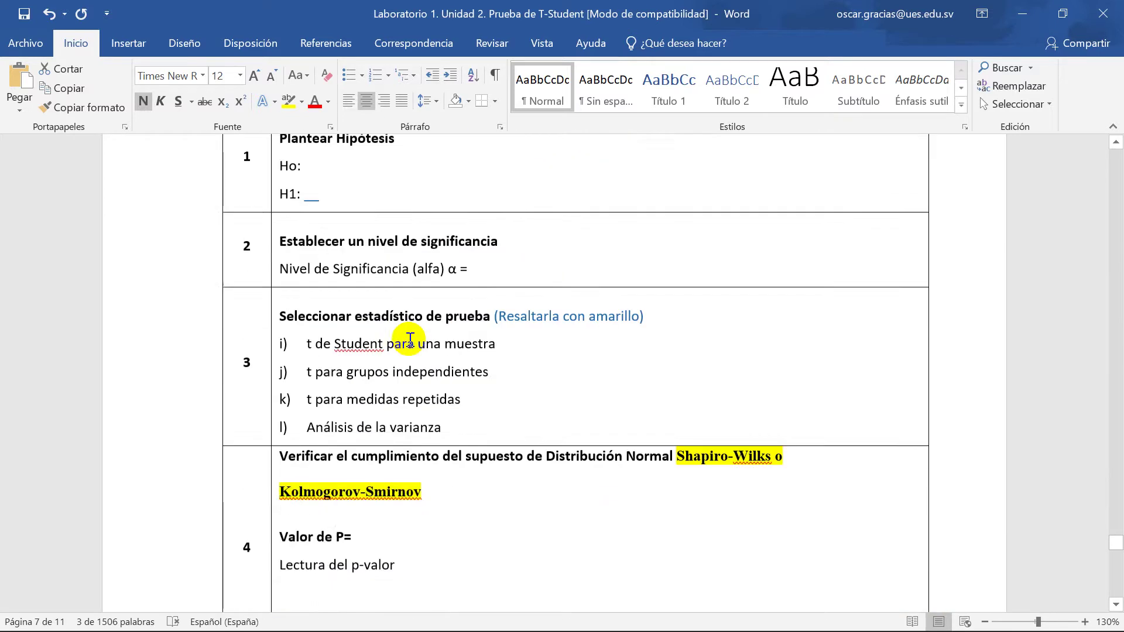
pyautogui.scroll(1, 410, 339)
pyautogui.click(347, 321)
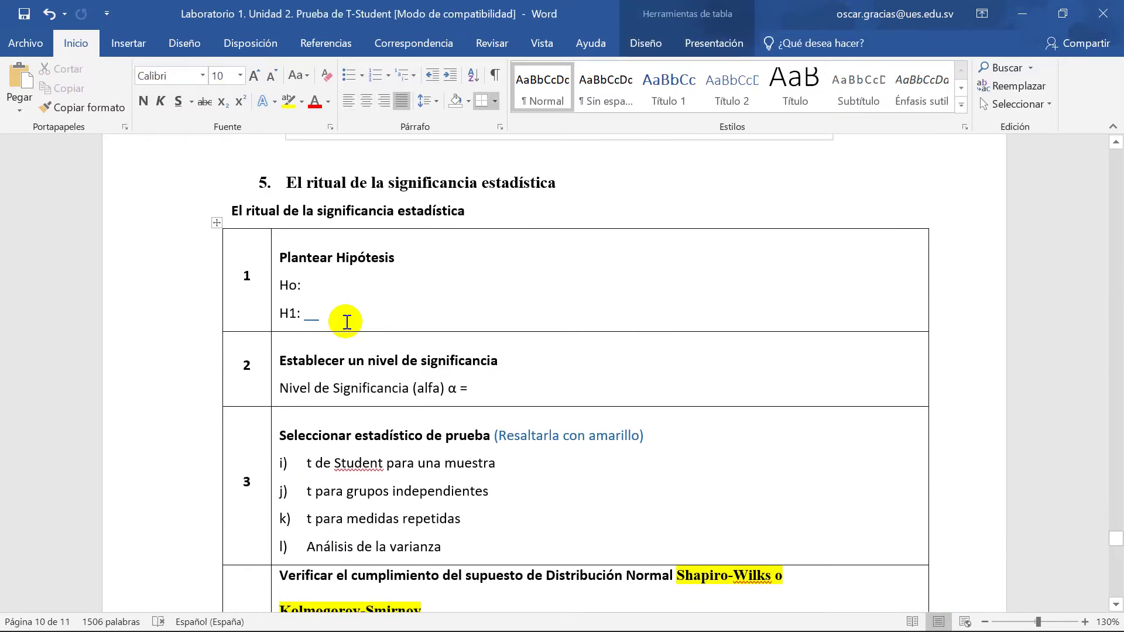
pyautogui.press('BackSpace')
pyautogui.hotkey('ctrl', 'v')
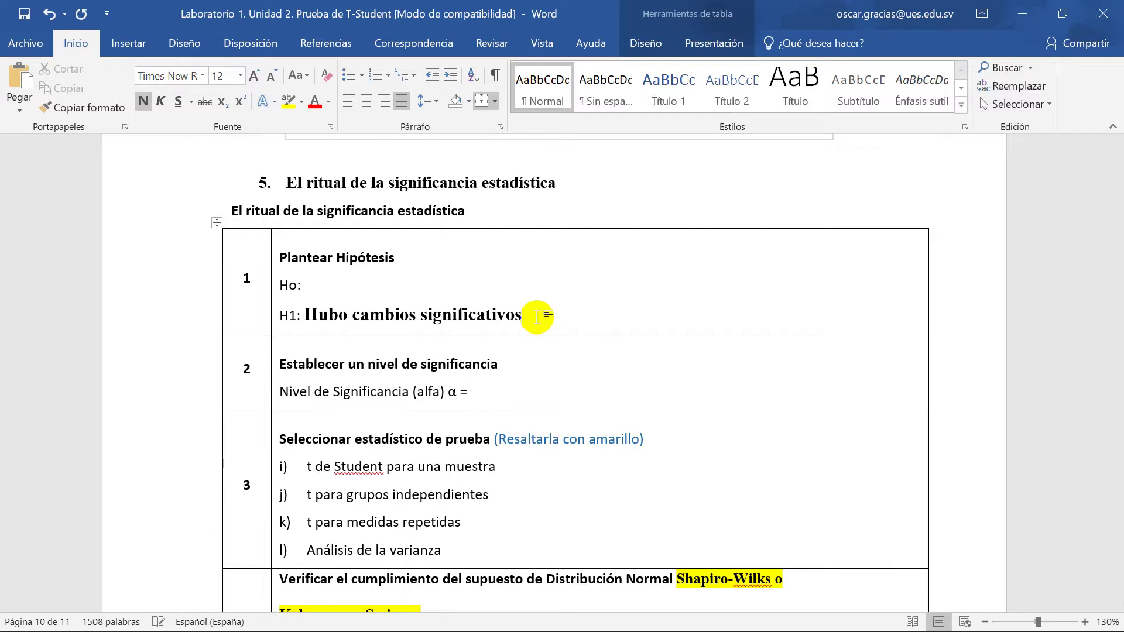
# - Replace the H1 text with "La aplicación del producto a generado diferencias significativas en el número de agallas en hojas de encina."
pyautogui.press('BackSpace')
pyautogui.press('BackSpace')
pyautogui.press('BackSpace')
pyautogui.press('BackSpace')
pyautogui.press('BackSpace')
pyautogui.press('BackSpace')
pyautogui.press('BackSpace')
pyautogui.press('BackSpace')
pyautogui.press('BackSpace')
pyautogui.press('BackSpace')
pyautogui.press('BackSpace')
pyautogui.press('BackSpace')
pyautogui.press('BackSpace')
pyautogui.press('BackSpace')
pyautogui.press('BackSpace')
pyautogui.press('BackSpace')
pyautogui.press('BackSpace')
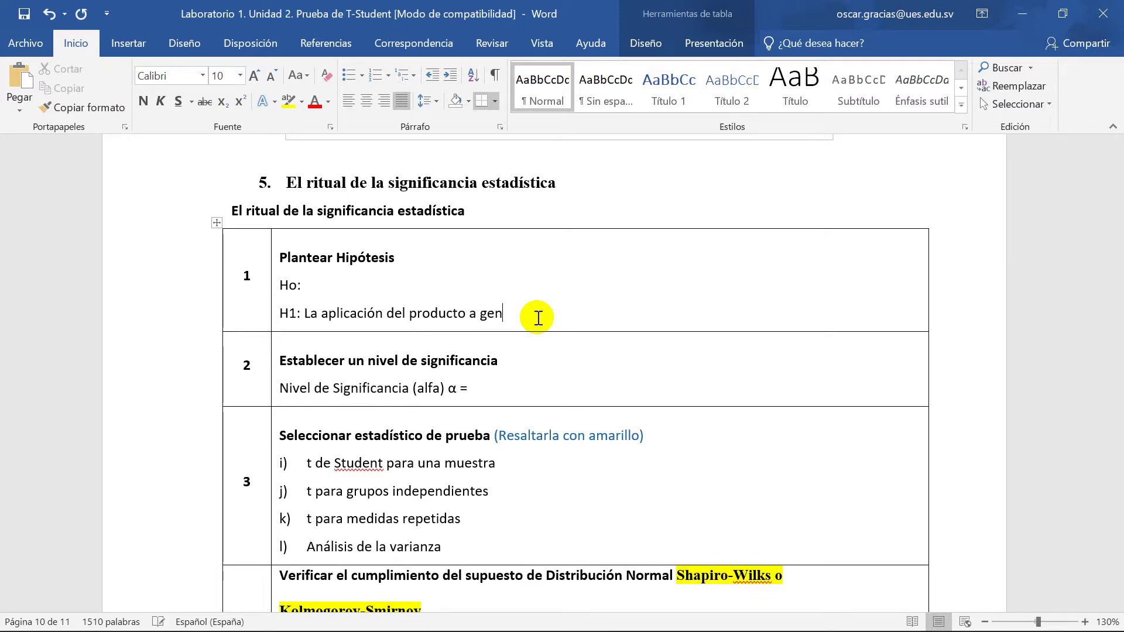
pyautogui.write('o')
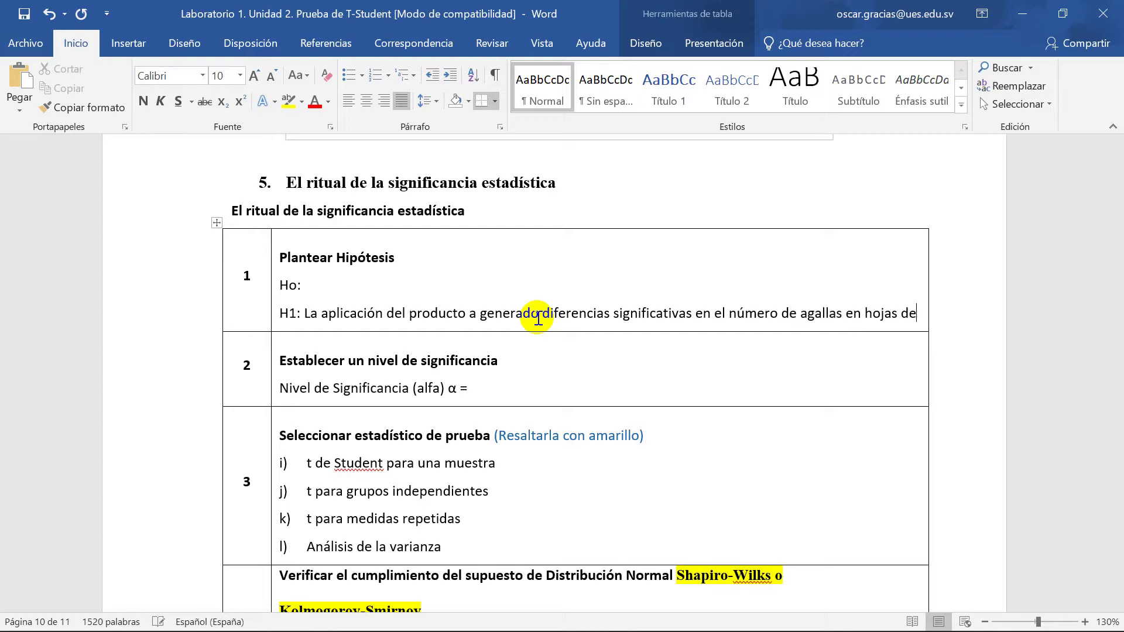
pyautogui.write('encina.')
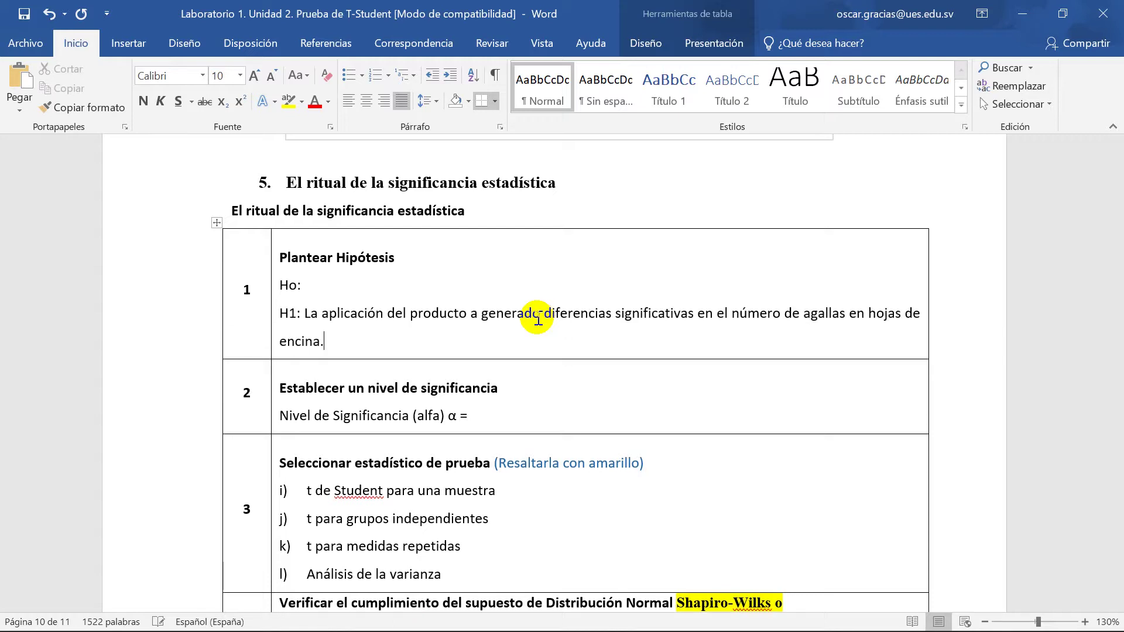
# - Copy the H1 statement into the Ho line and reword its verb to "no ha generado"
pyautogui.moveTo(325, 344)
pyautogui.mouseDown()
pyautogui.moveTo(316, 318)
pyautogui.moveTo(320, 328)
pyautogui.mouseUp()
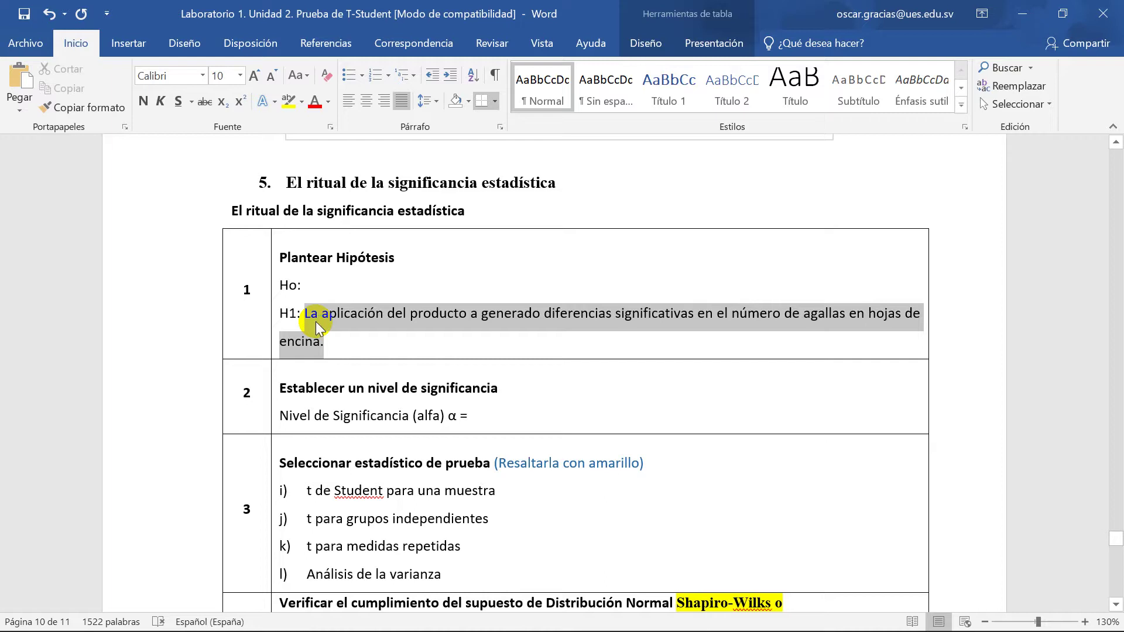
pyautogui.hotkey('ctrl', 'c')
pyautogui.click(293, 287)
pyautogui.hotkey('ctrl', 'v')
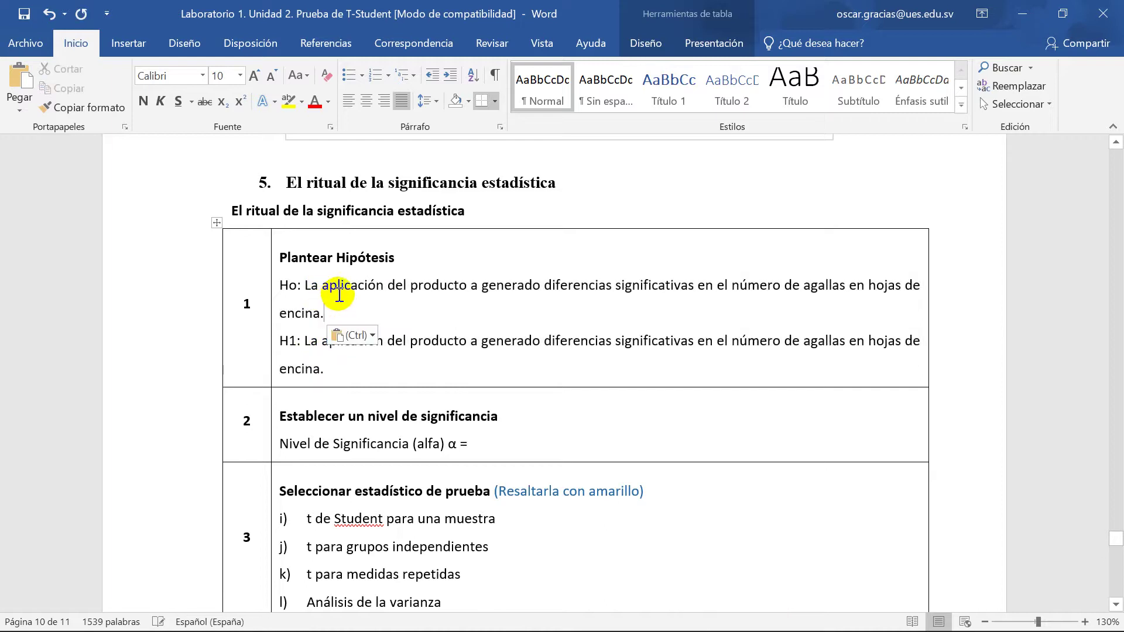
pyautogui.click(472, 287)
pyautogui.write('no')
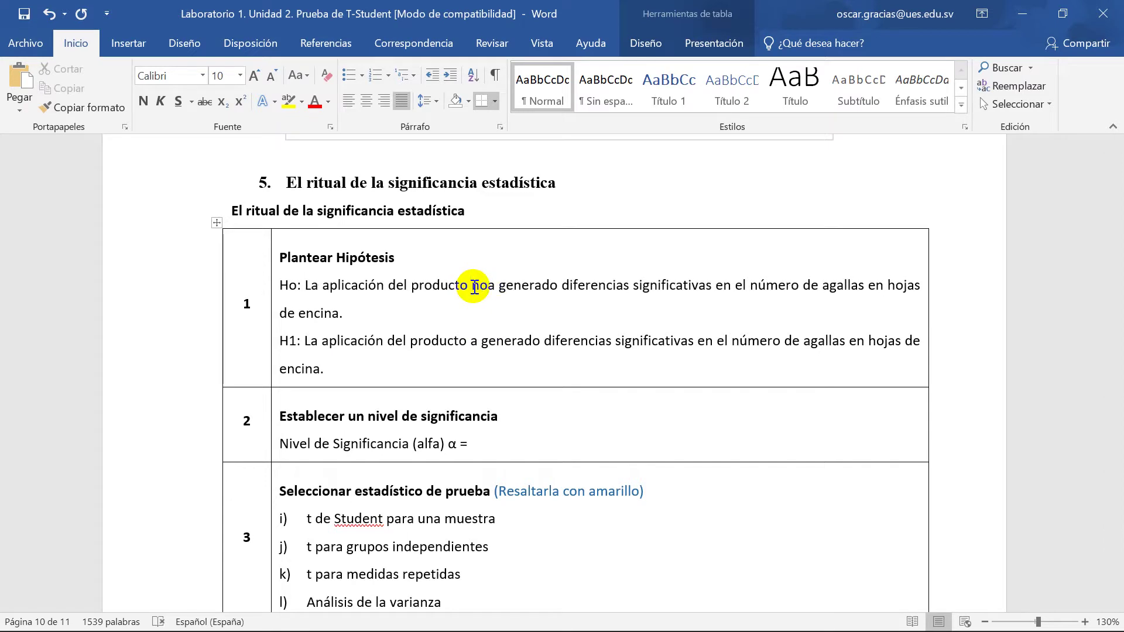
pyautogui.write(' h')
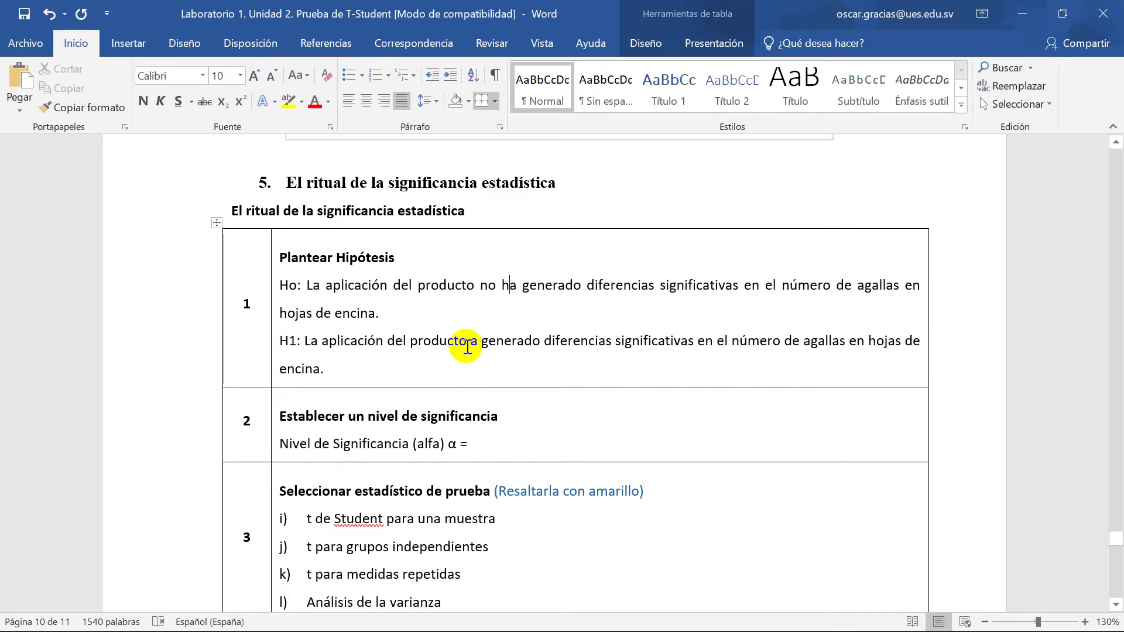
# - Correct the verb in the H1 statement to "ha generado"
pyautogui.click(471, 342)
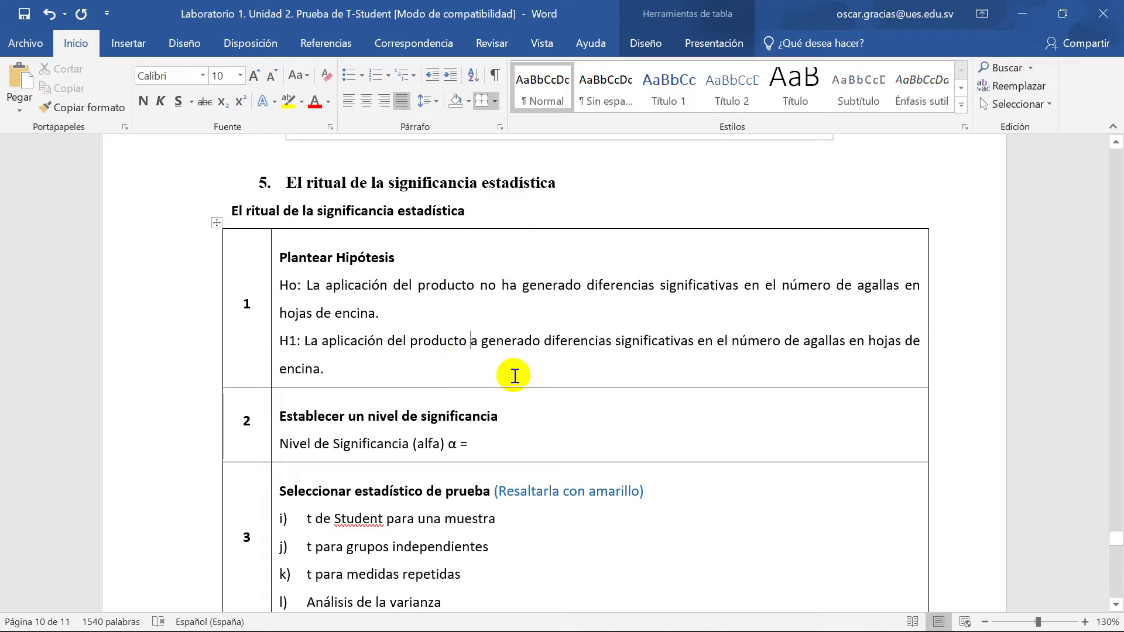
pyautogui.write('h')
pyautogui.click(483, 358)
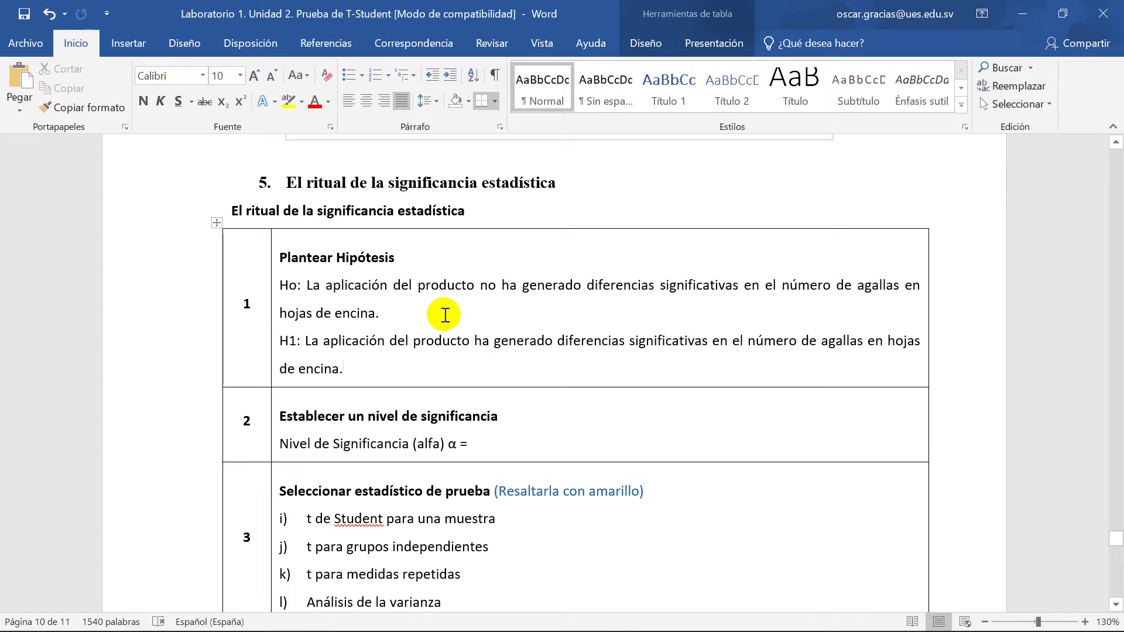
pyautogui.click(439, 286)
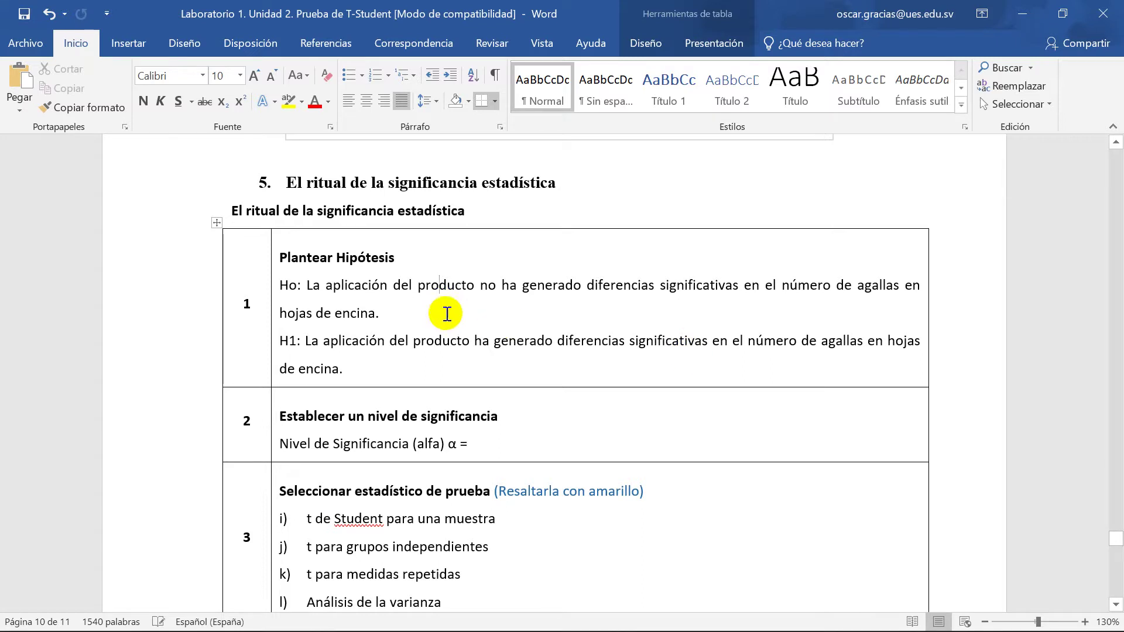
pyautogui.click(397, 377)
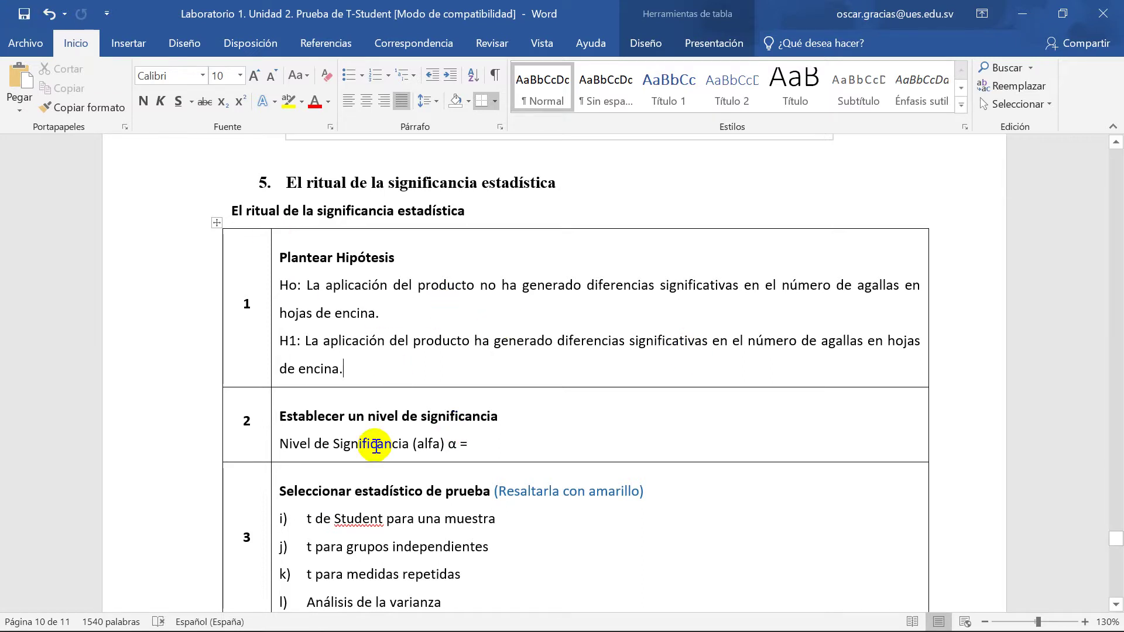
# - Enter "5%= 0.05" as the alpha significance level in row 2 and save the document
pyautogui.click(492, 445)
pyautogui.scroll(-3, 561, 470)
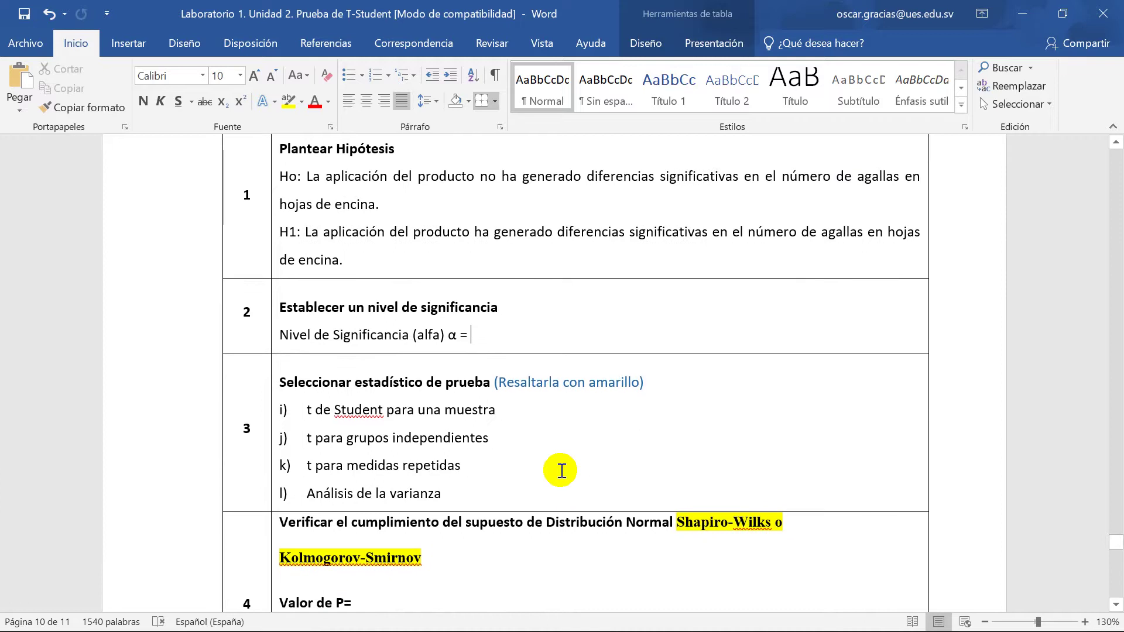
pyautogui.write('5%= 0.05')
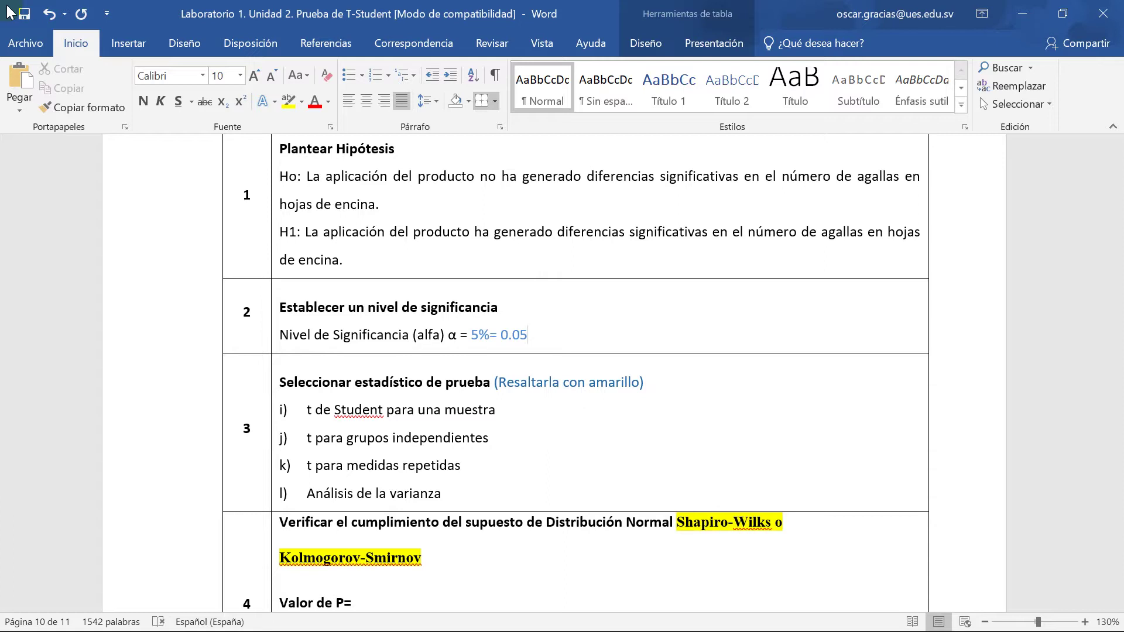
pyautogui.click(24, 14)
# - Highlight the option "t para medidas repetidas" in yellow in the Seleccionar estadístico de prueba row
pyautogui.scroll(-1, 505, 511)
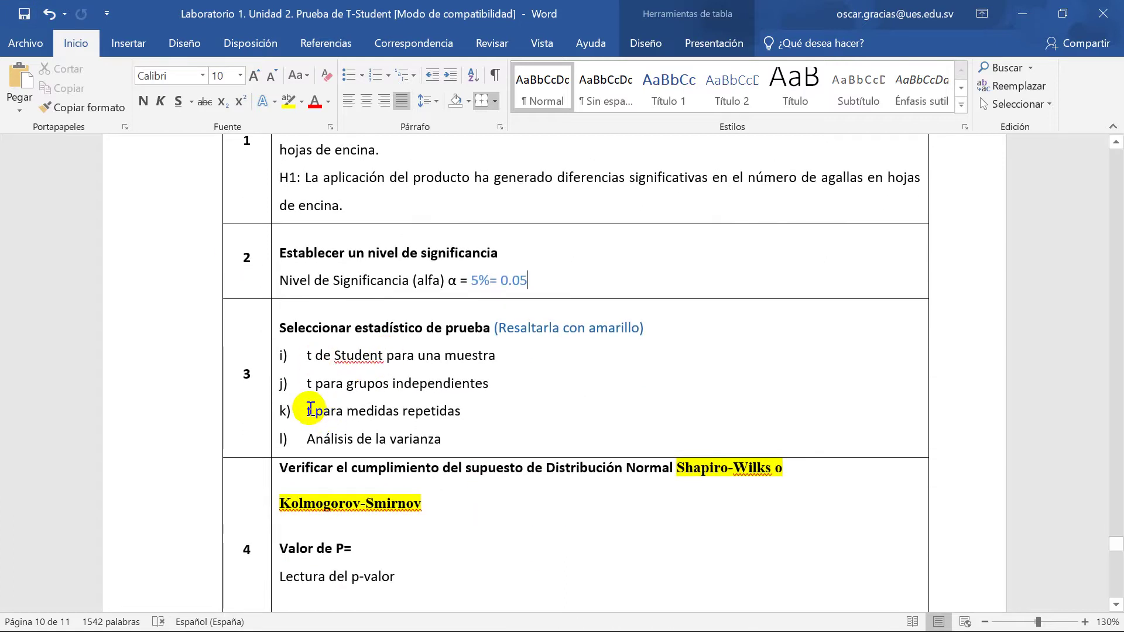
pyautogui.moveTo(308, 408); pyautogui.dragTo(462, 411)
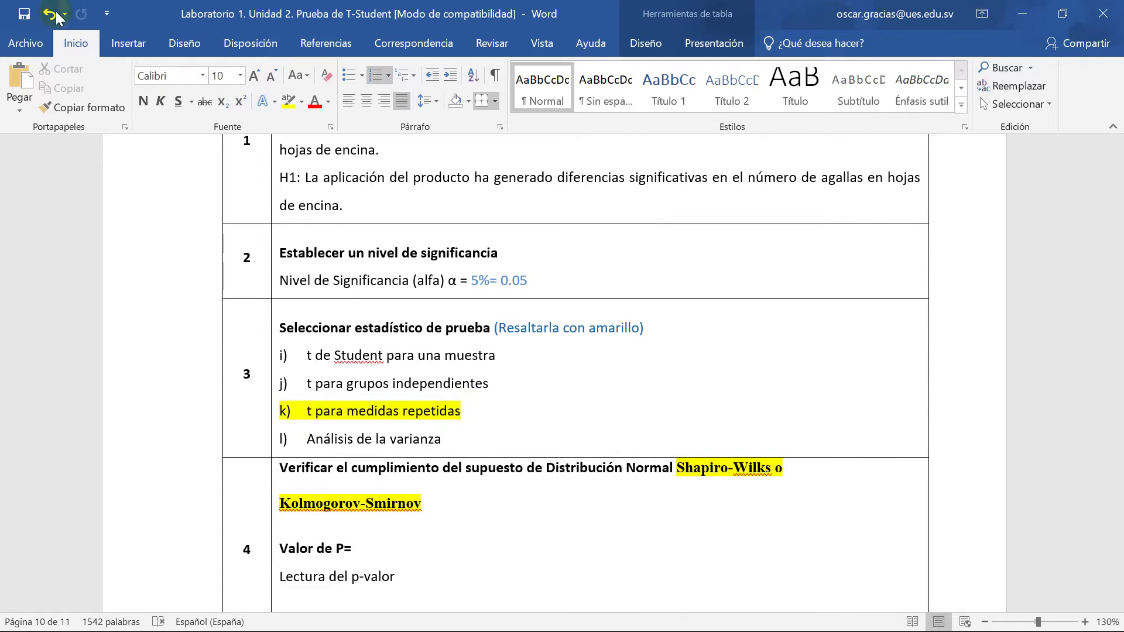
pyautogui.click(468, 422)
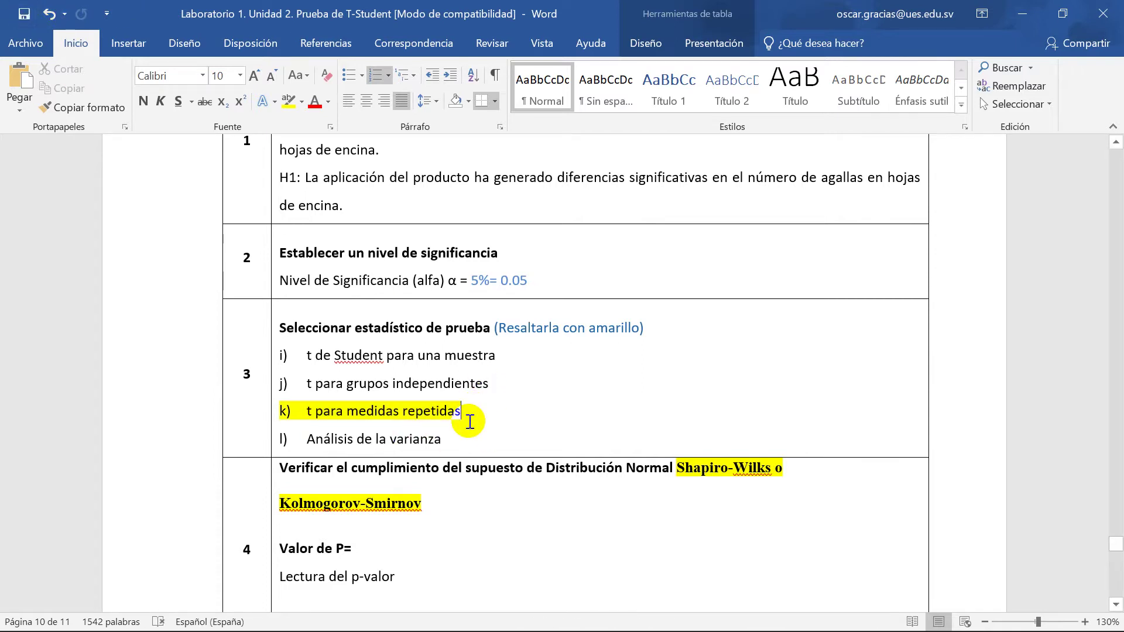
# - Switch to InfoStat, minimize the results window and maximize the Lab 1. Prueba T-Student caso 2 data table
pyautogui.scroll(-2, 465, 427)
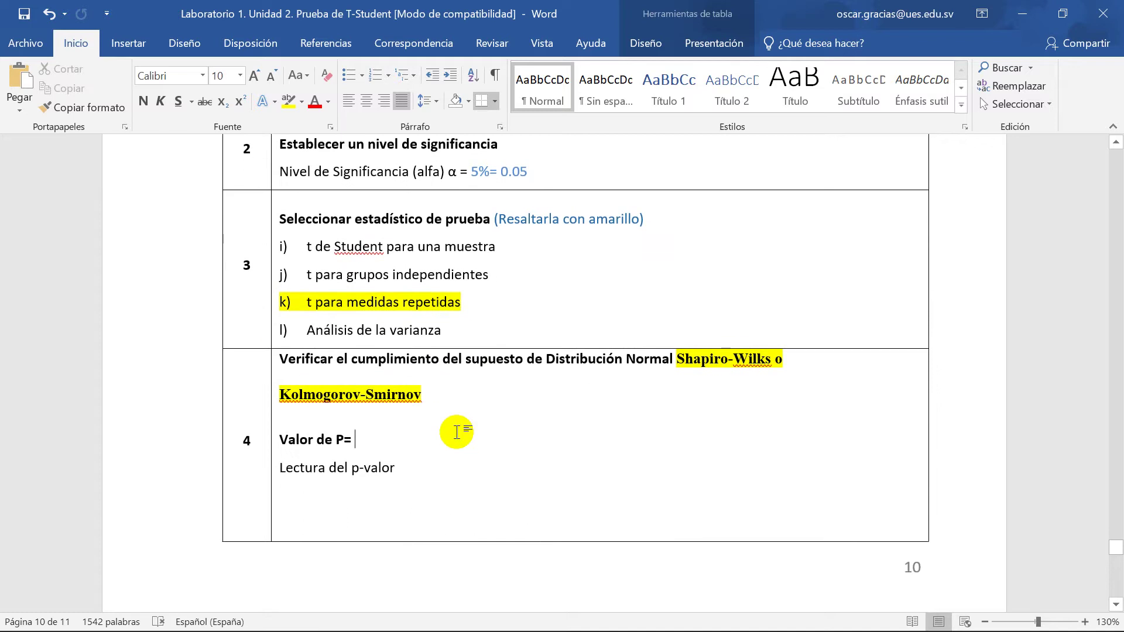
pyautogui.scroll(-1, 457, 432)
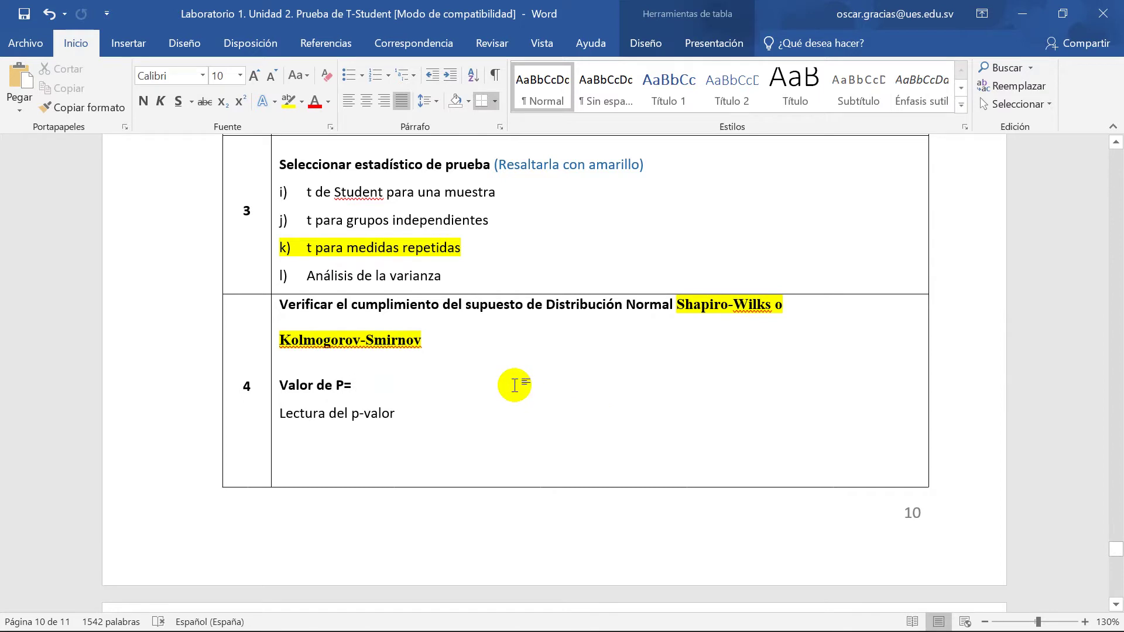
pyautogui.scroll(-1, 514, 384)
pyautogui.scroll(1, 511, 385)
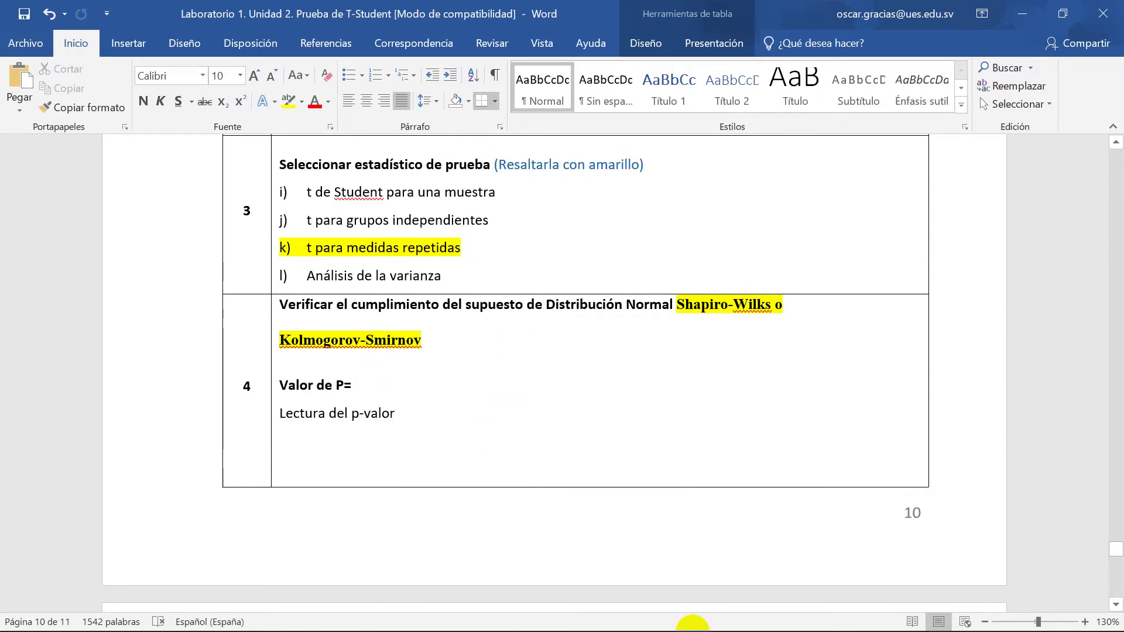
pyautogui.click(795, 612)
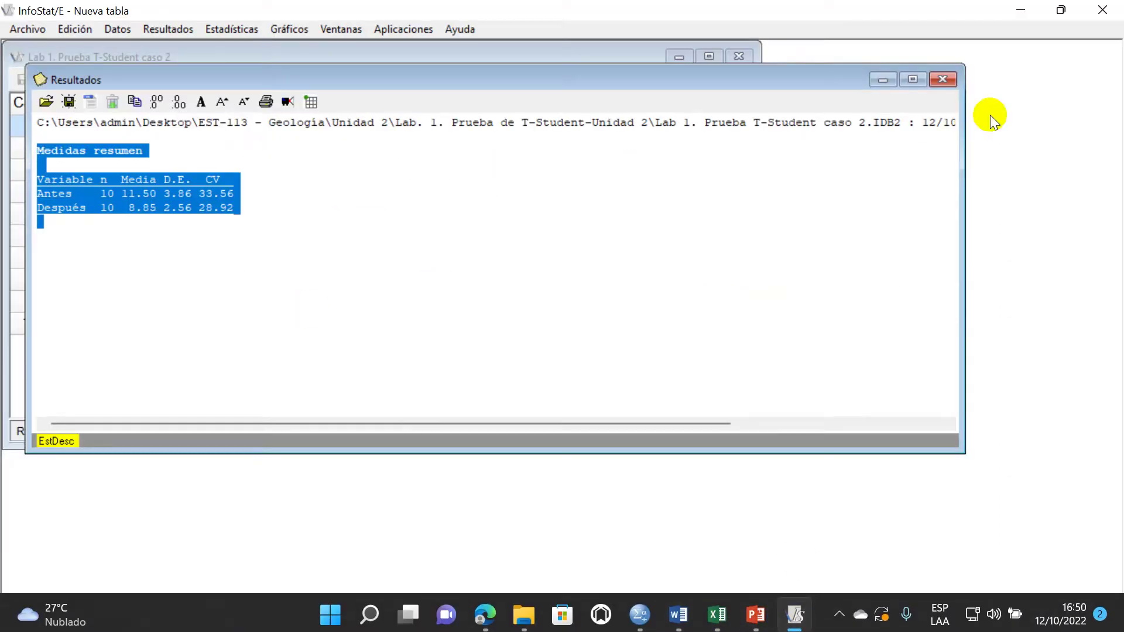
pyautogui.click(882, 79)
pyautogui.click(712, 57)
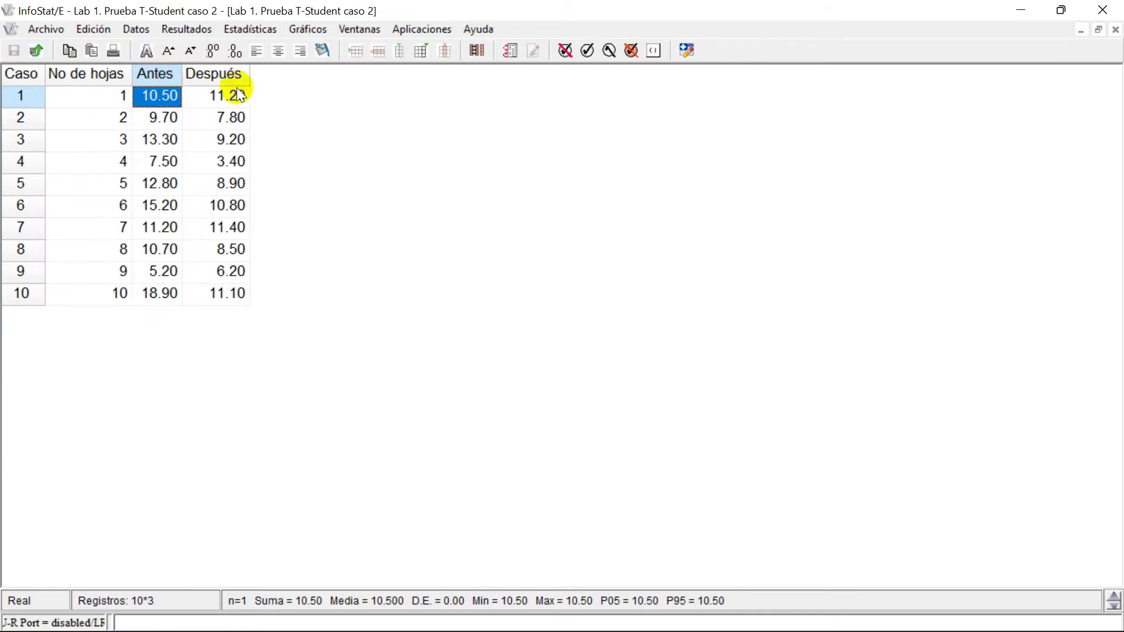
# - Run the modified Shapiro-Wilks normality test on the Antes and Después variables
pyautogui.click(249, 29)
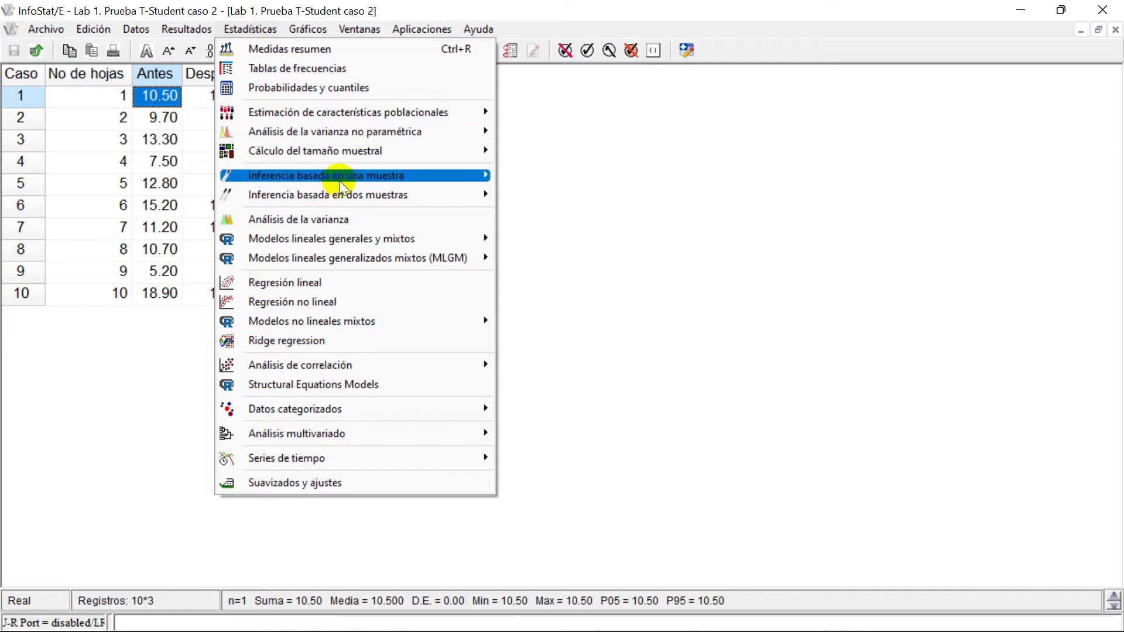
pyautogui.moveTo(341, 182)
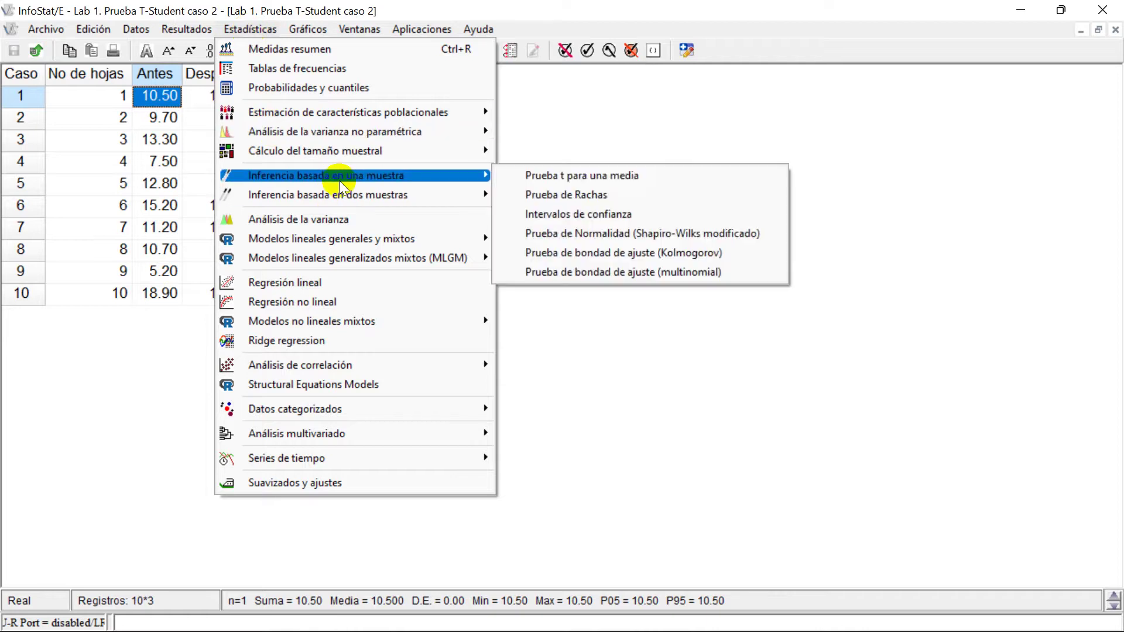
pyautogui.click(673, 233)
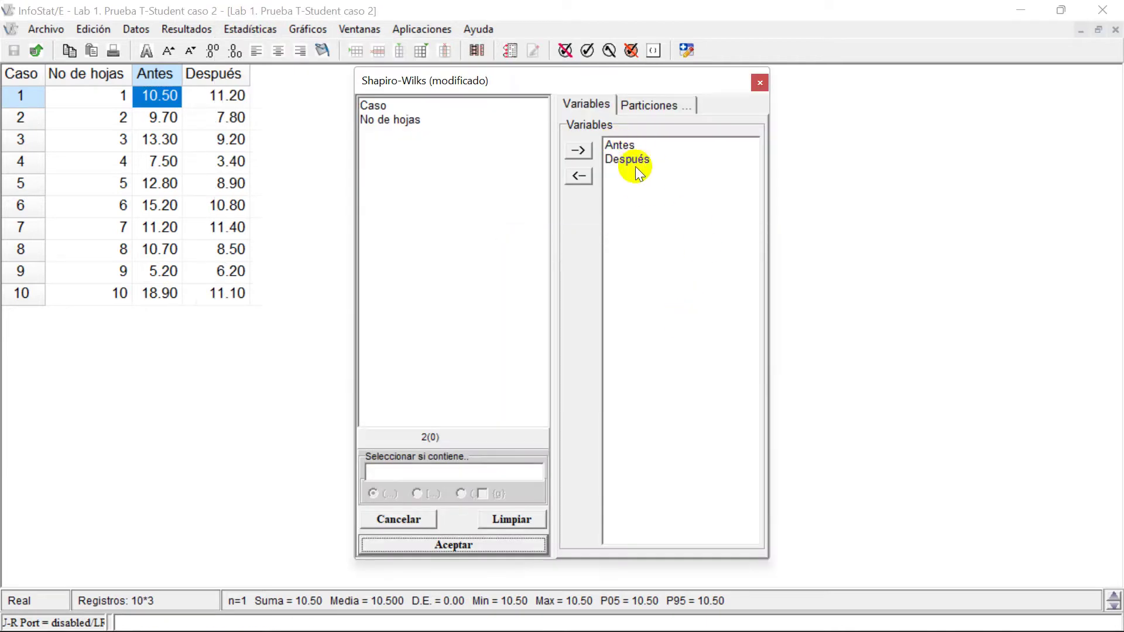
pyautogui.click(452, 544)
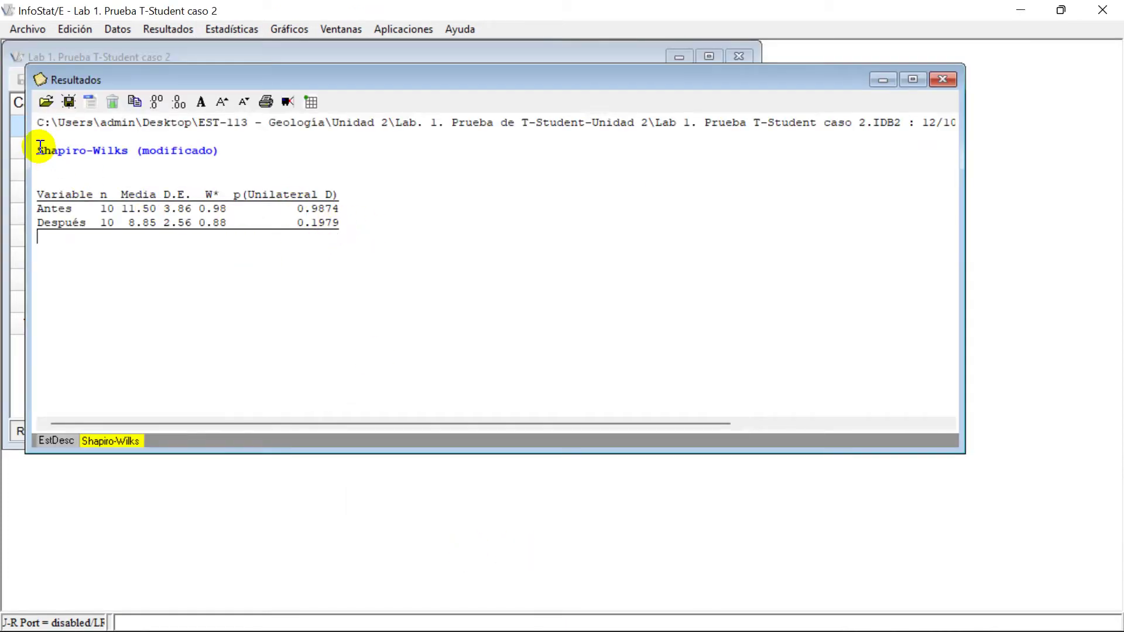
# - Copy the Shapiro-Wilks results and paste them below "Lectura del p-valor" in row 4 of the Word report
pyautogui.moveTo(36, 146); pyautogui.dragTo(36, 193)
pyautogui.hotkey('ctrl', 'c')
pyautogui.moveTo(252, 211); pyautogui.dragTo(330, 238)
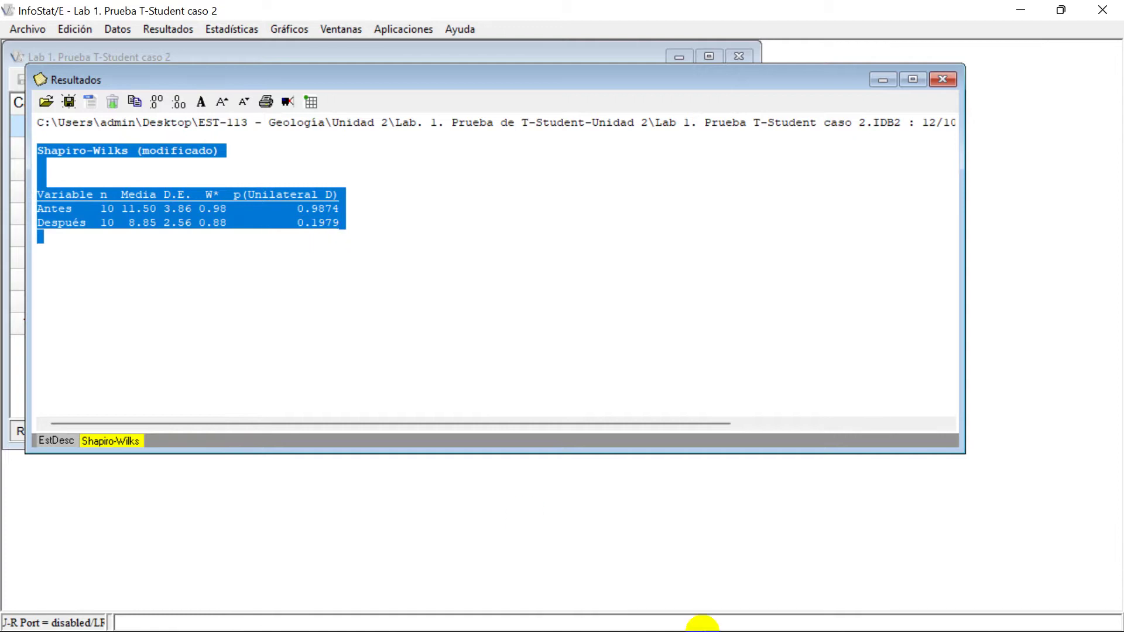
pyautogui.click(678, 625)
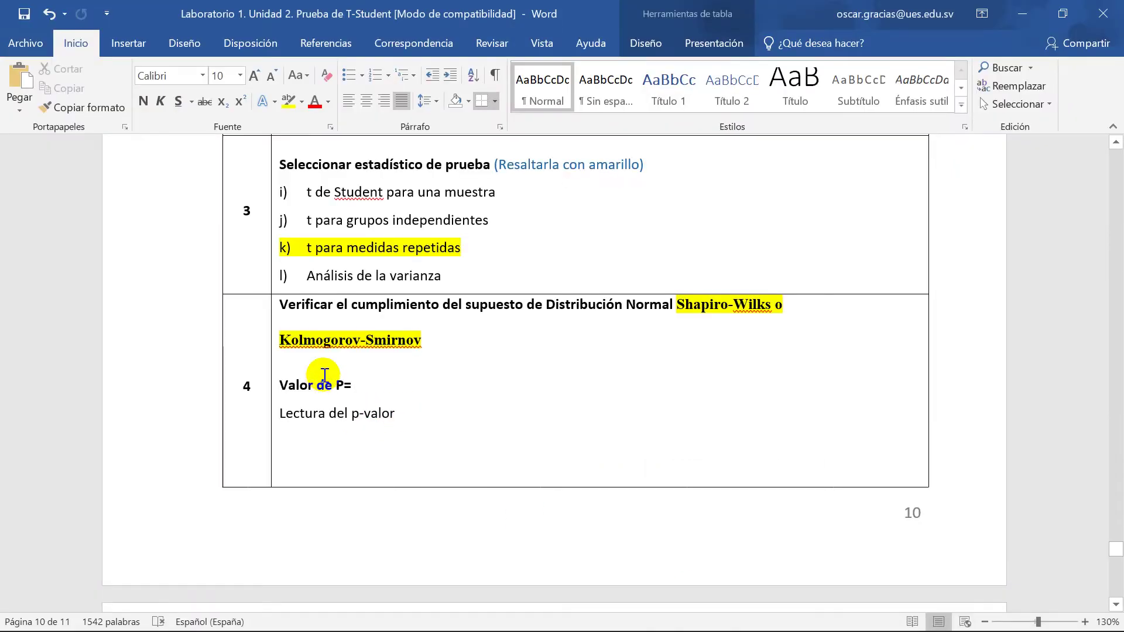
pyautogui.click(350, 444)
pyautogui.hotkey('ctrl', 'v')
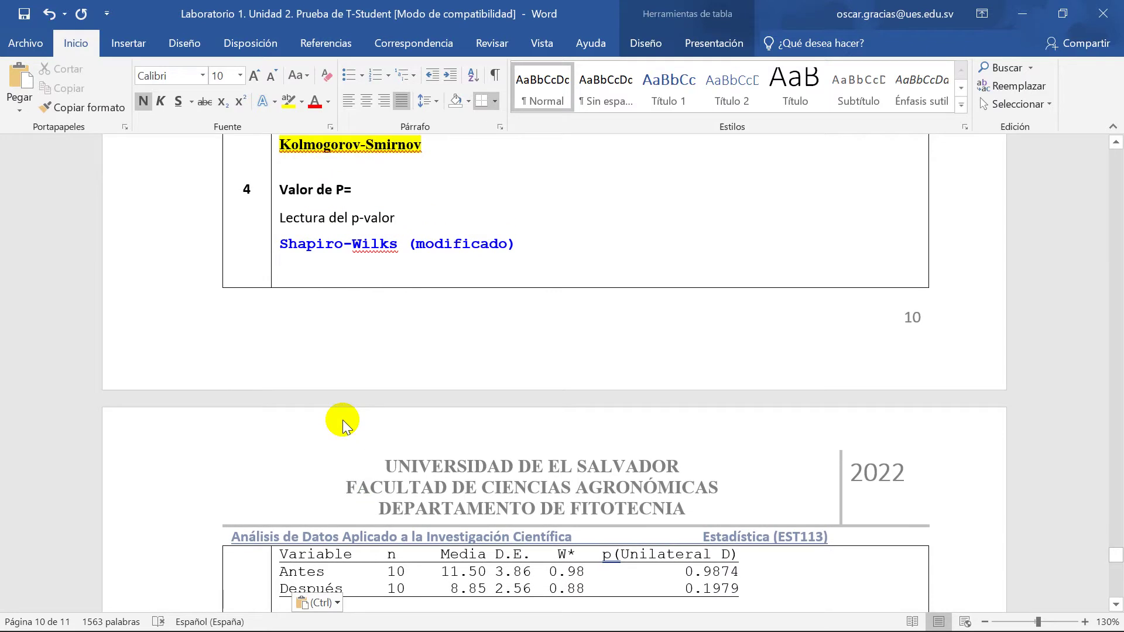
# - Review the pasted p-values, append "antes" to the Lectura del p-valor line in row 4 and add blank lines below it
pyautogui.scroll(-3, 897, 524)
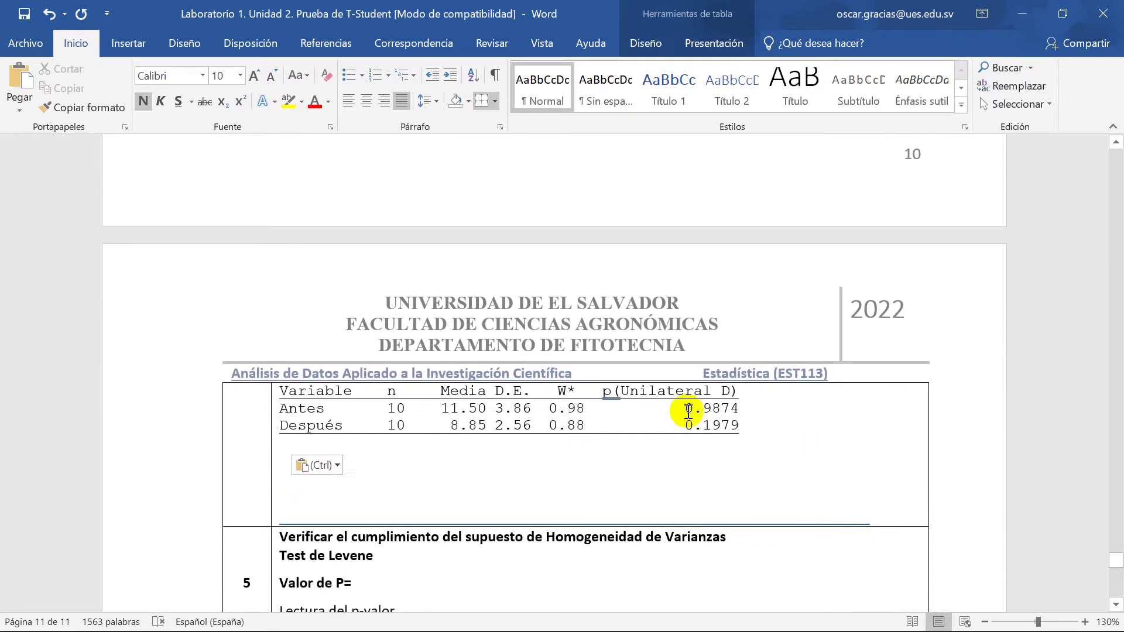
pyautogui.moveTo(689, 412); pyautogui.dragTo(740, 427)
pyautogui.click(497, 408)
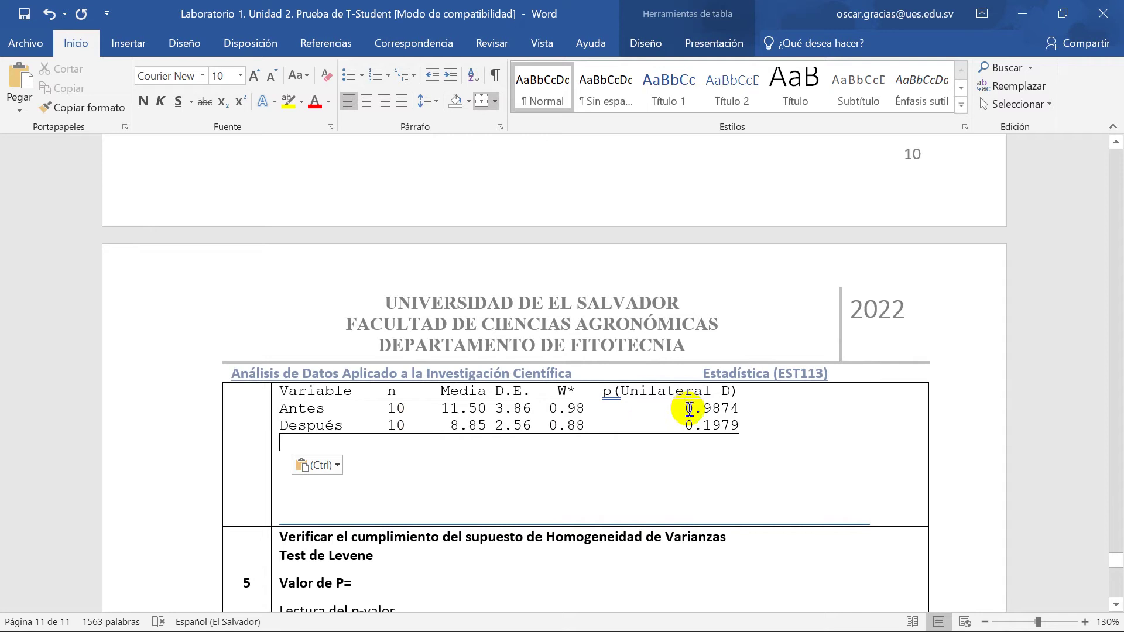
pyautogui.moveTo(688, 408); pyautogui.dragTo(735, 410)
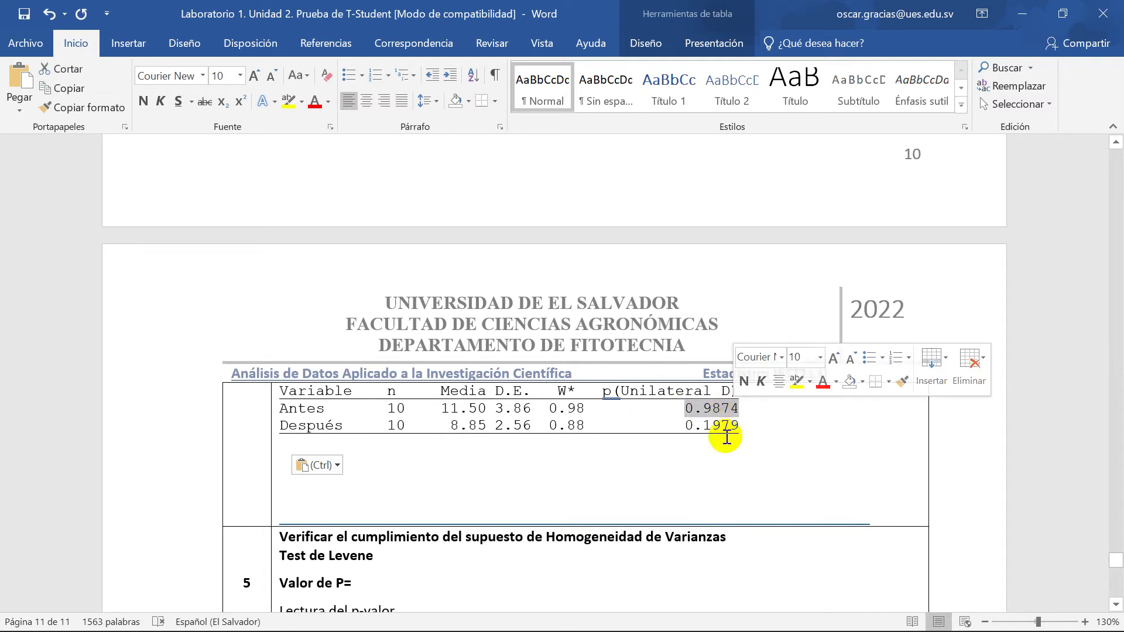
pyautogui.scroll(5, 547, 429)
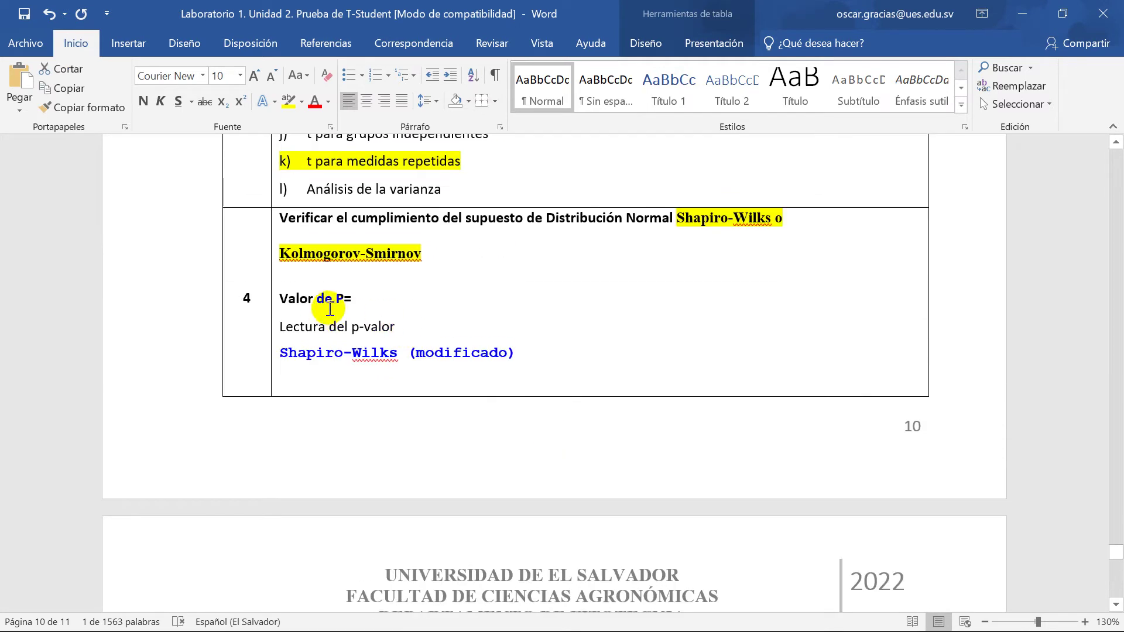
pyautogui.click(407, 328)
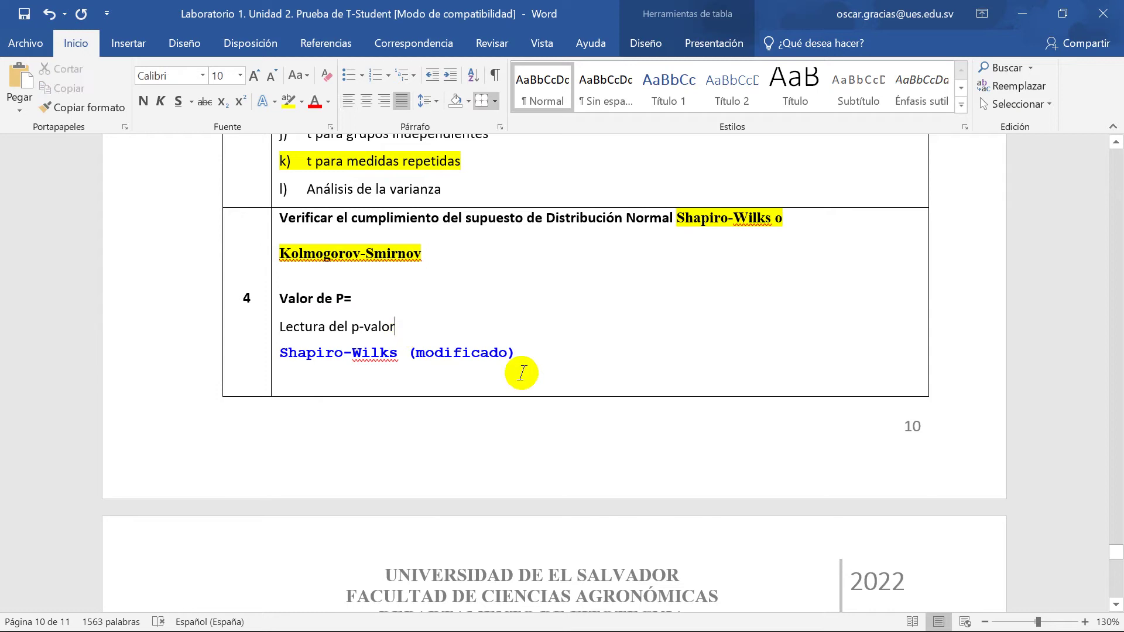
pyautogui.write('an')
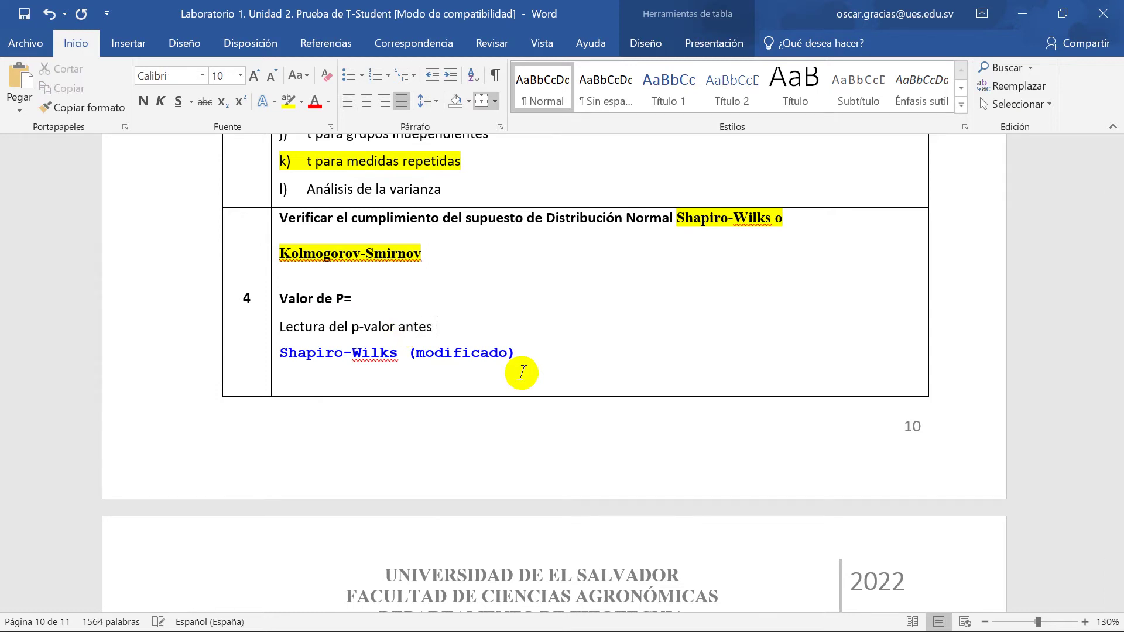
pyautogui.write('tes')
pyautogui.press('Return')
pyautogui.press('Return')
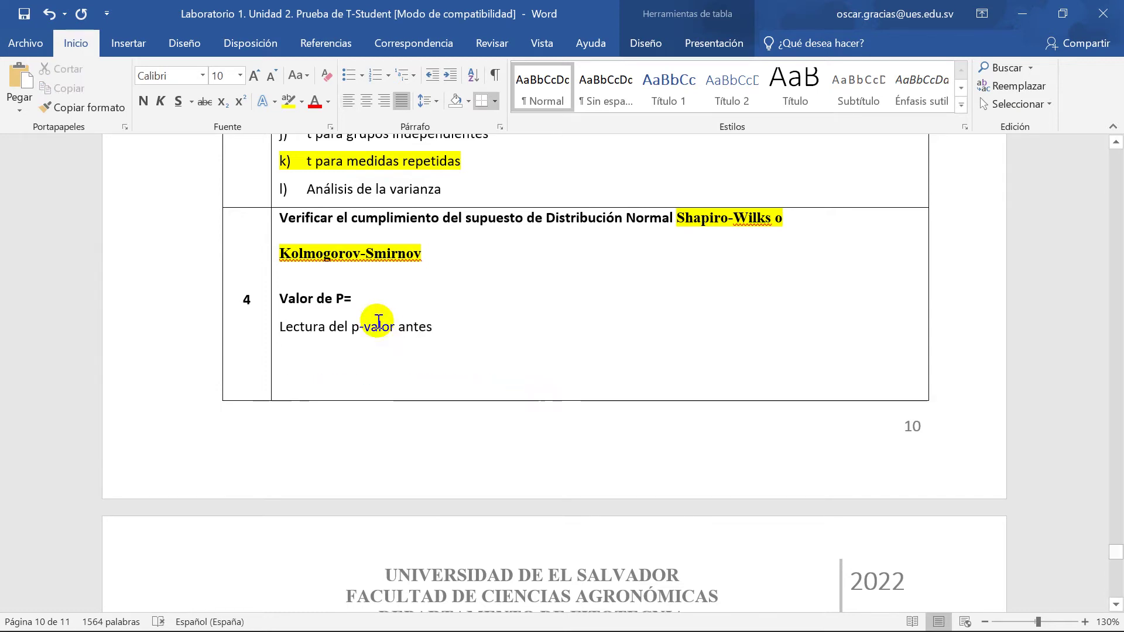
# - Add the line "Lectura del p-valor después" below the antes line in row 4, with the accent corrected
pyautogui.moveTo(281, 326); pyautogui.dragTo(321, 358)
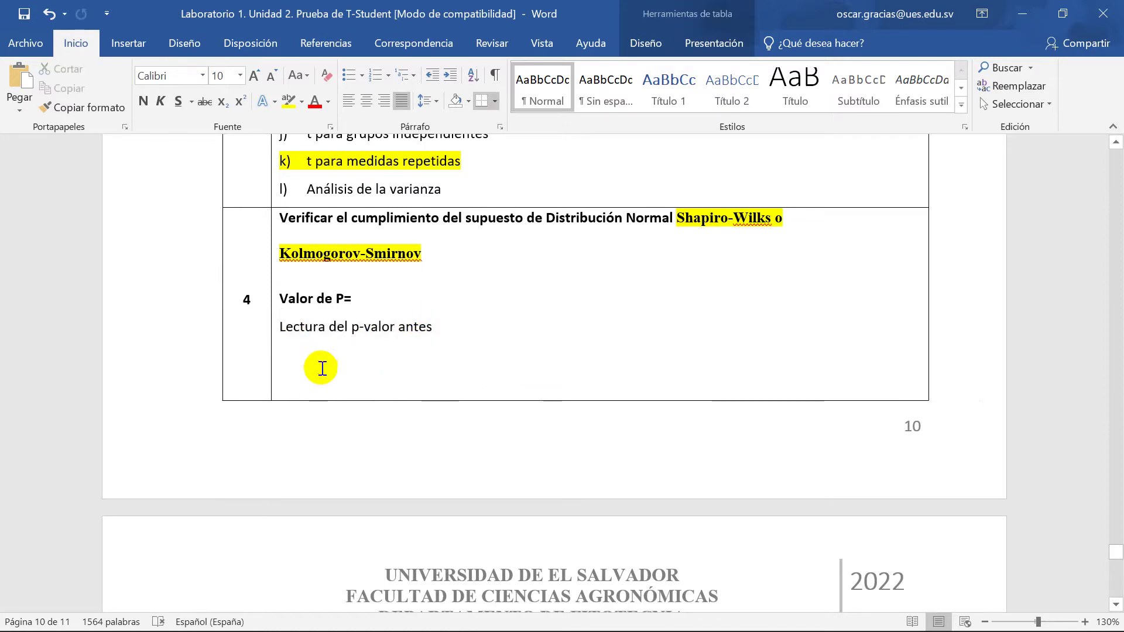
pyautogui.write('Lectura del p-valor antes')
pyautogui.press('BackSpace')
pyautogui.press('BackSpace')
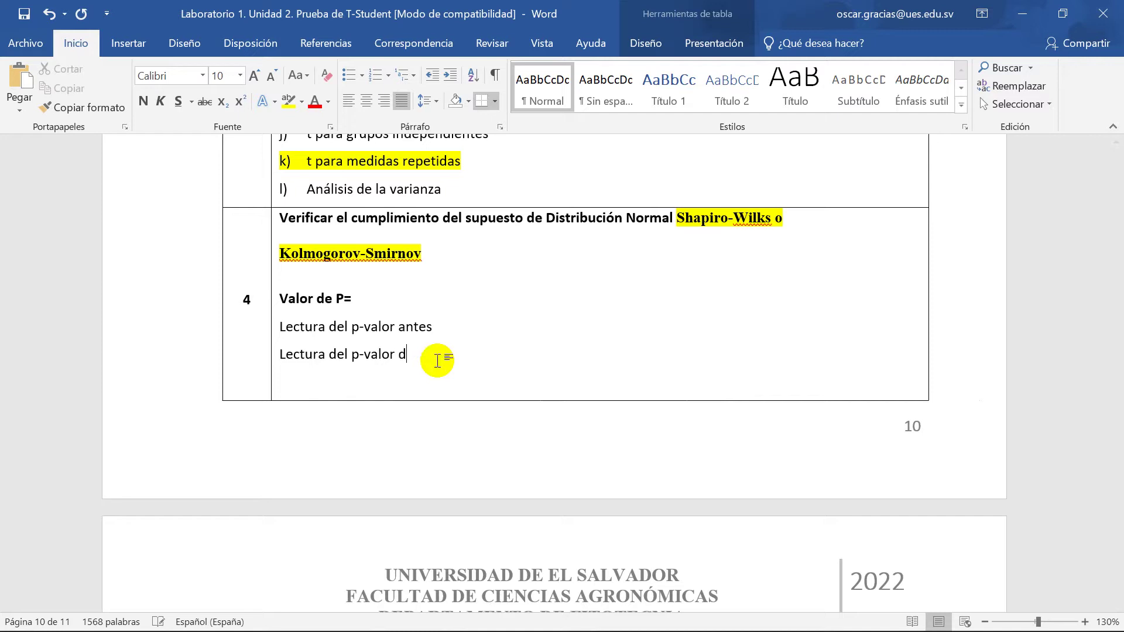
pyautogui.press('Up')
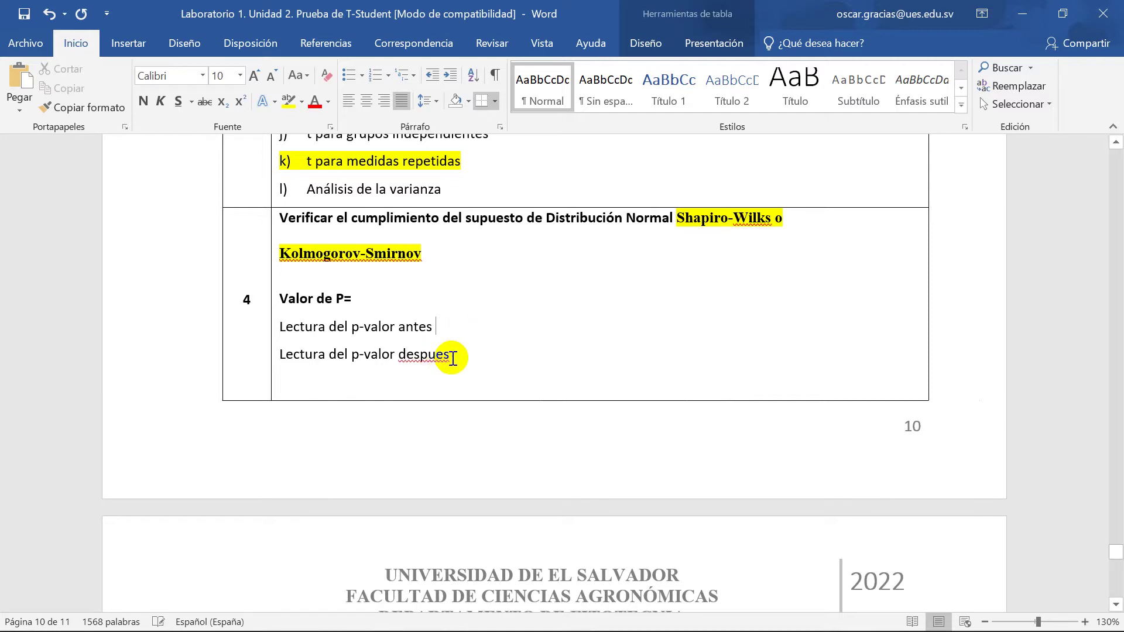
pyautogui.rightClick(444, 357)
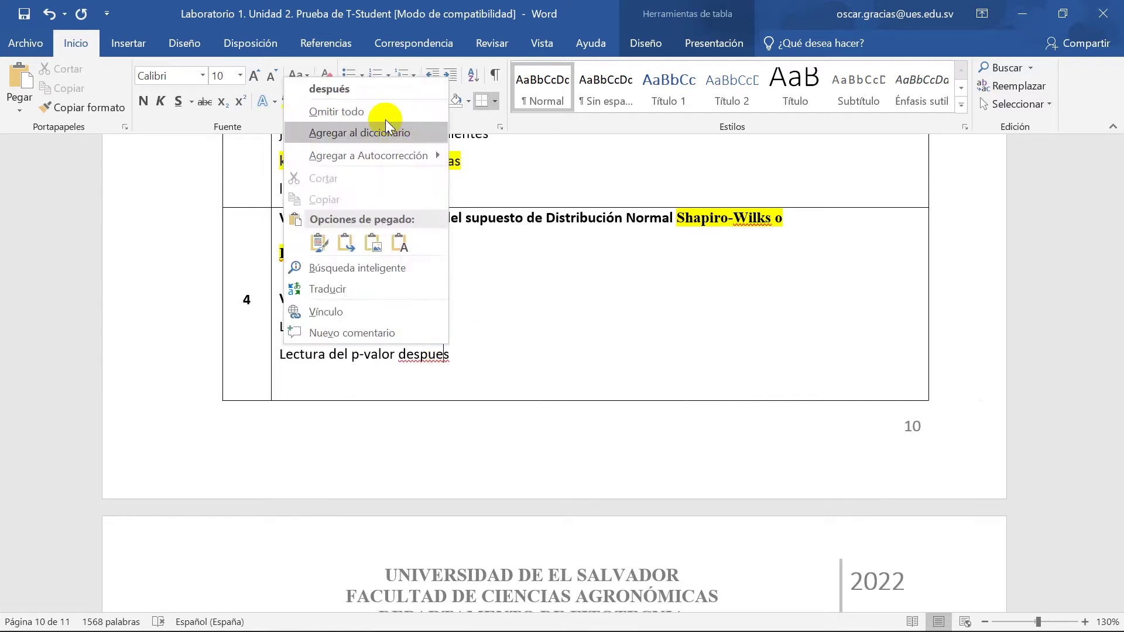
pyautogui.click(371, 92)
# - Copy the "Valor de P=" label in row 4 and paste it between the antes and después reading lines
pyautogui.moveTo(365, 291); pyautogui.dragTo(281, 297)
pyautogui.hotkey('ctrl', 'c')
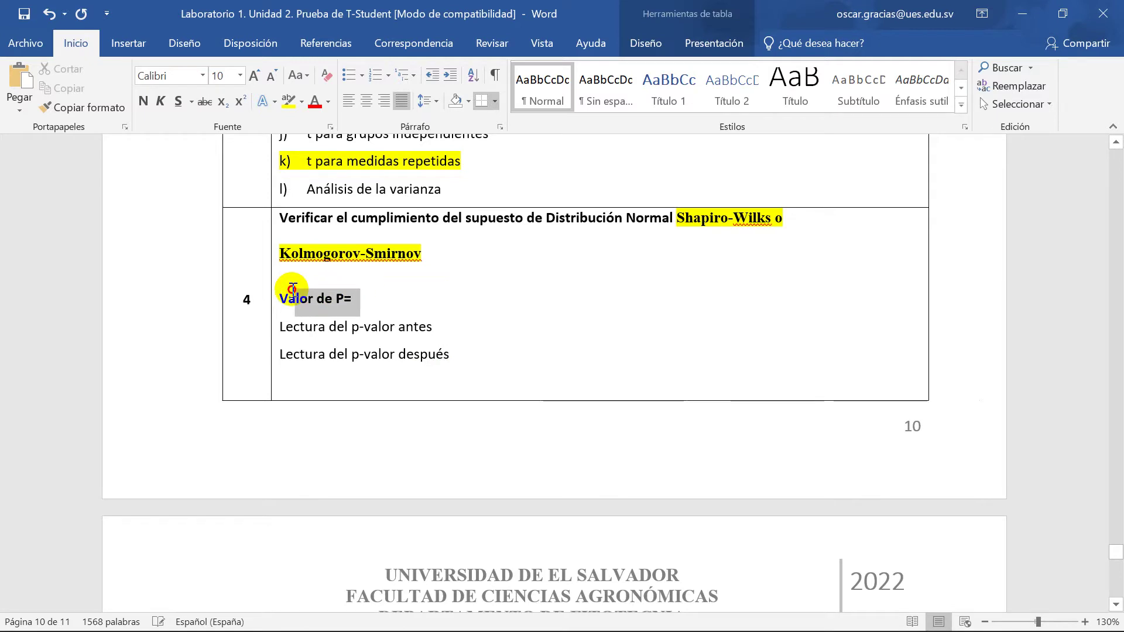
pyautogui.hotkey('ctrl', 'z')
pyautogui.hotkey('ctrl', 'z')
pyautogui.hotkey('ctrl', 'z')
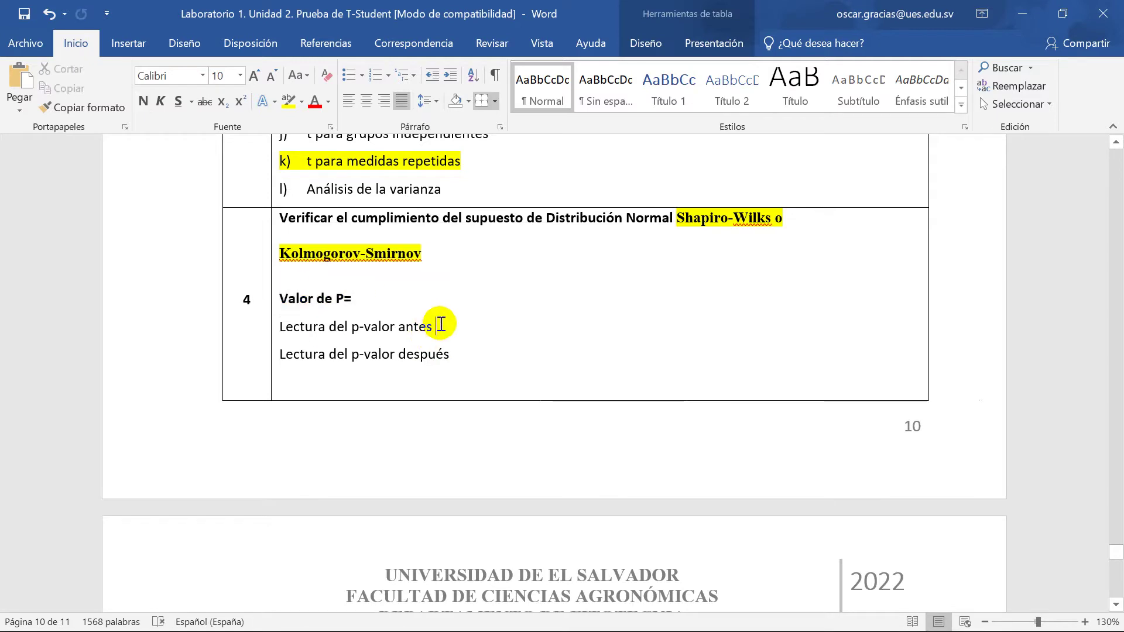
pyautogui.hotkey('ctrl', 'v')
# - Copy the Antes p-value 0.9874 from the Shapiro-Wilks table to the first "Valor de P=" in row 4
pyautogui.scroll(-2, 440, 324)
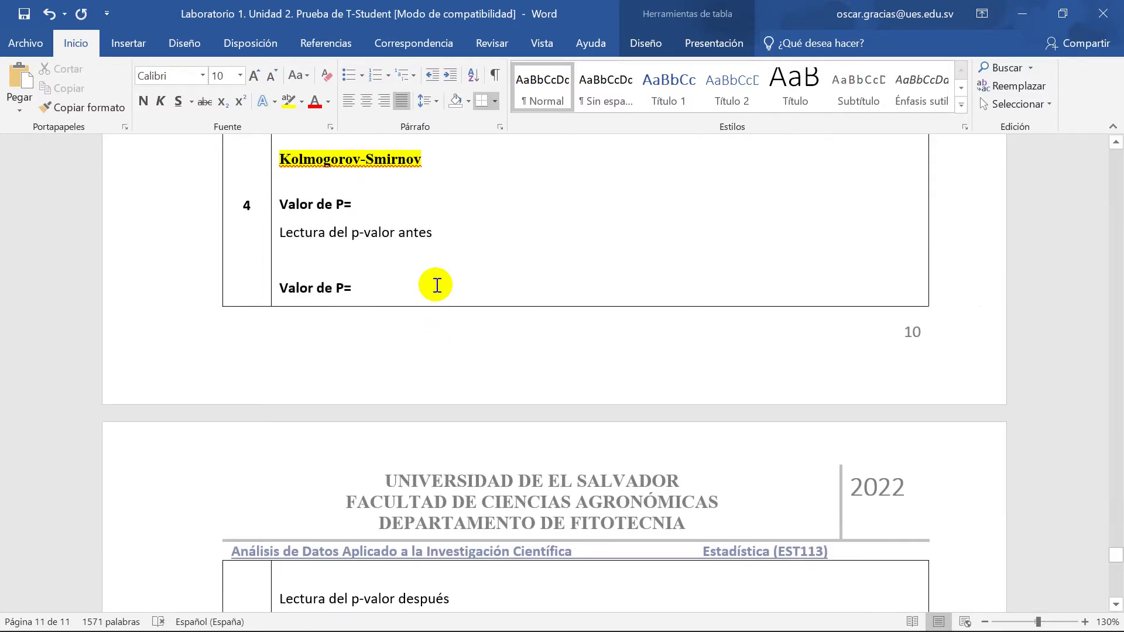
pyautogui.scroll(-5, 409, 296)
pyautogui.moveTo(687, 422); pyautogui.dragTo(739, 428)
pyautogui.hotkey('ctrl', 'c')
pyautogui.scroll(7, 545, 404)
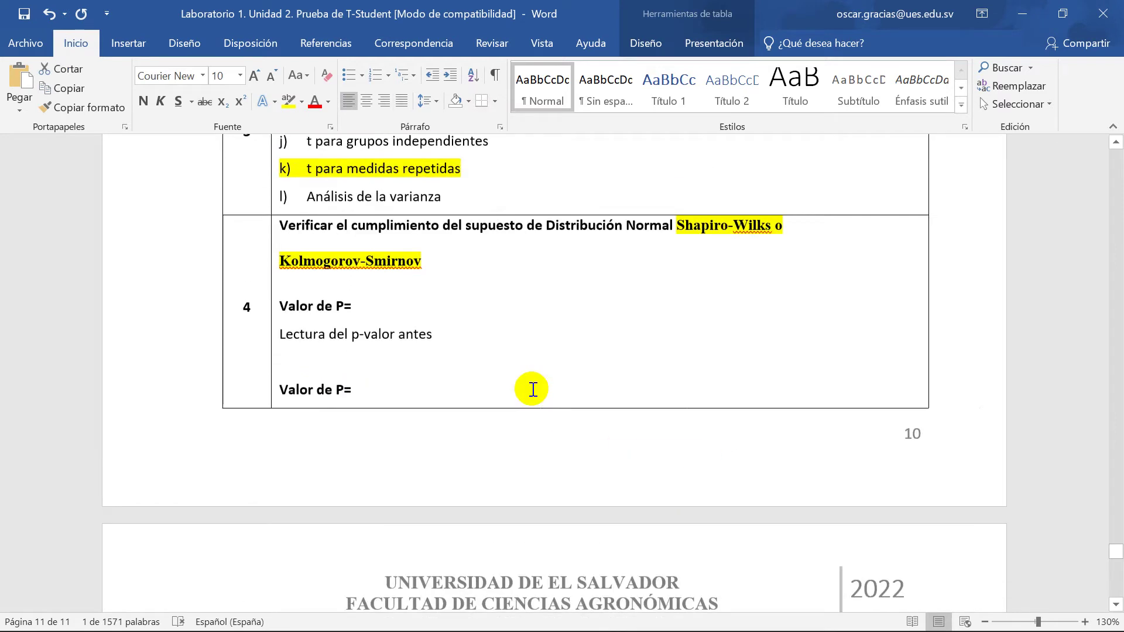
pyautogui.click(417, 315)
pyautogui.hotkey('ctrl', 'v')
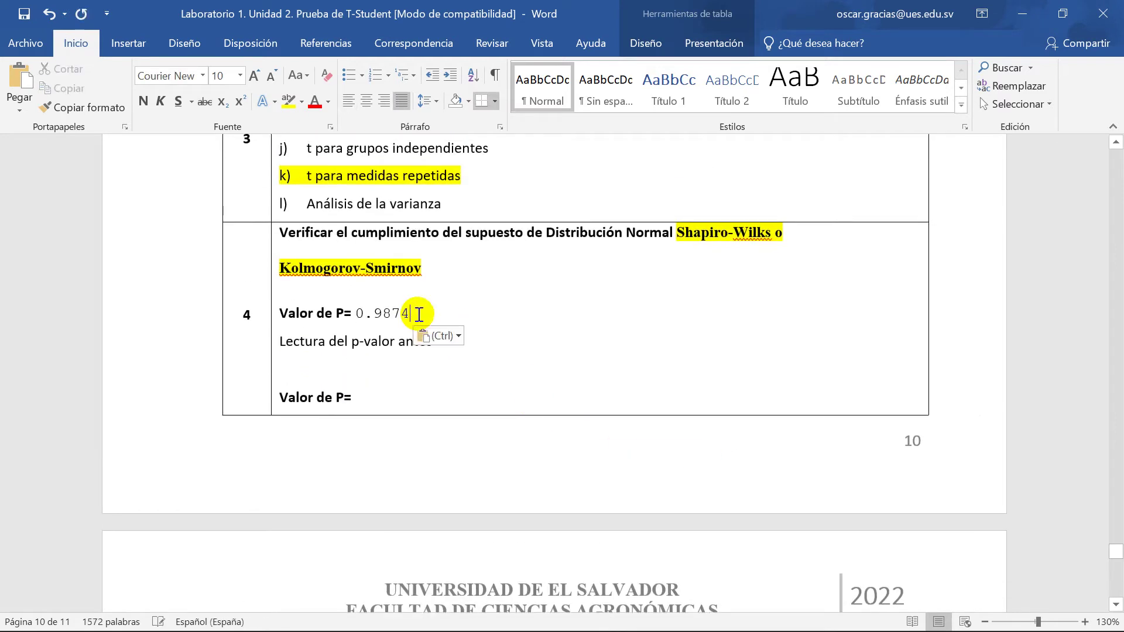
# - Copy the Después p-value 0.1979 from the Shapiro-Wilks table to the second "Valor de P=" and save the report
pyautogui.scroll(-5, 410, 343)
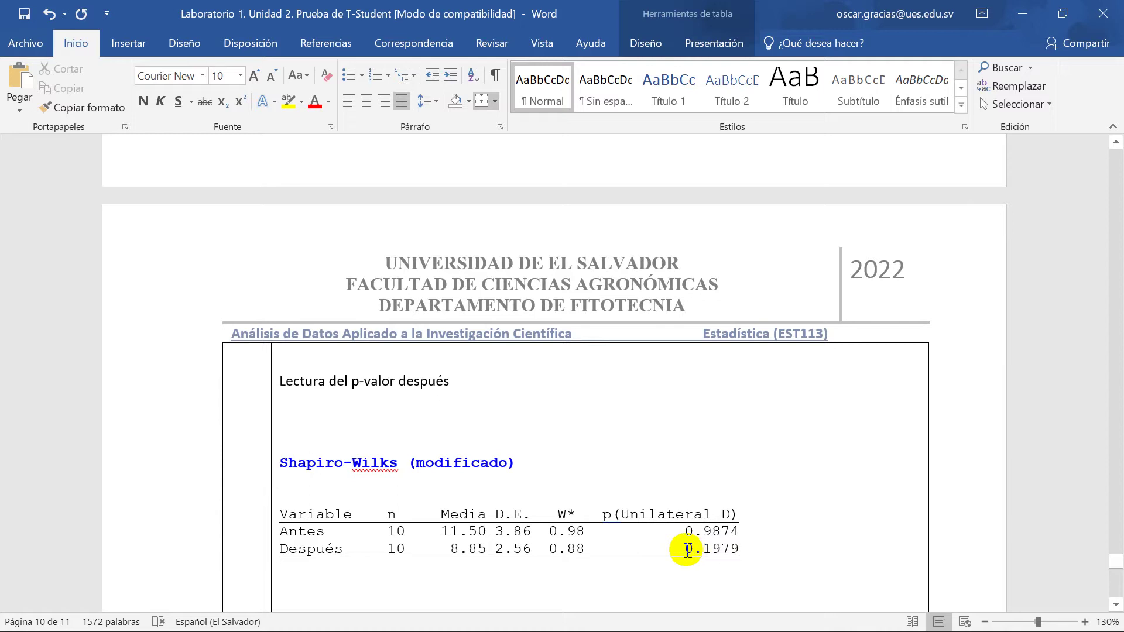
pyautogui.moveTo(685, 548); pyautogui.dragTo(740, 547)
pyautogui.hotkey('ctrl', 'c')
pyautogui.scroll(5, 314, 421)
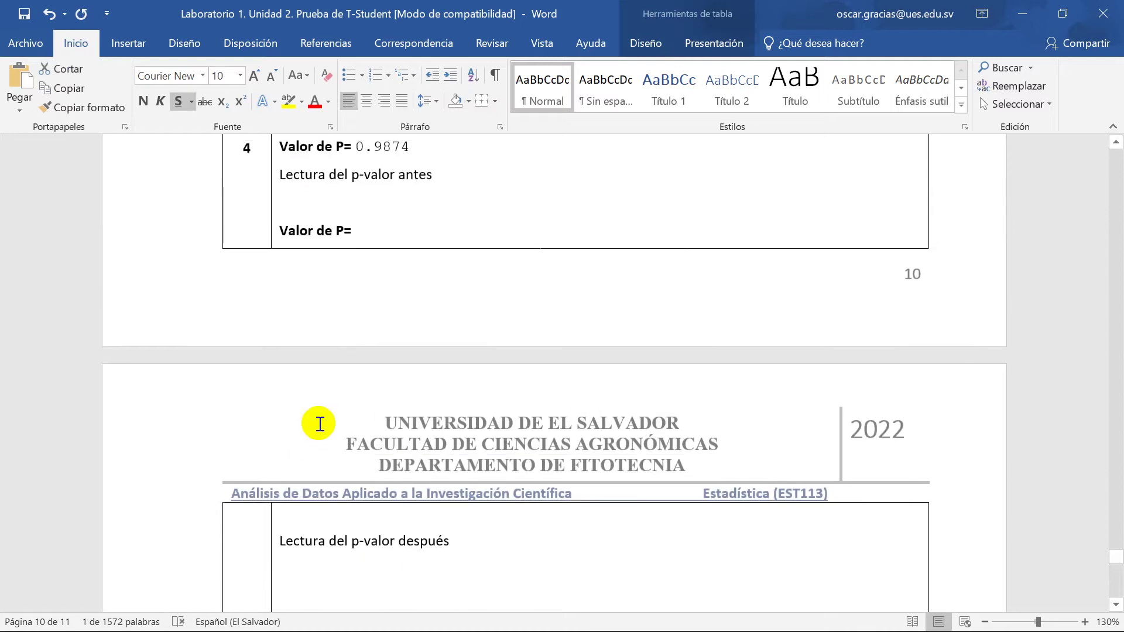
pyautogui.click(377, 451)
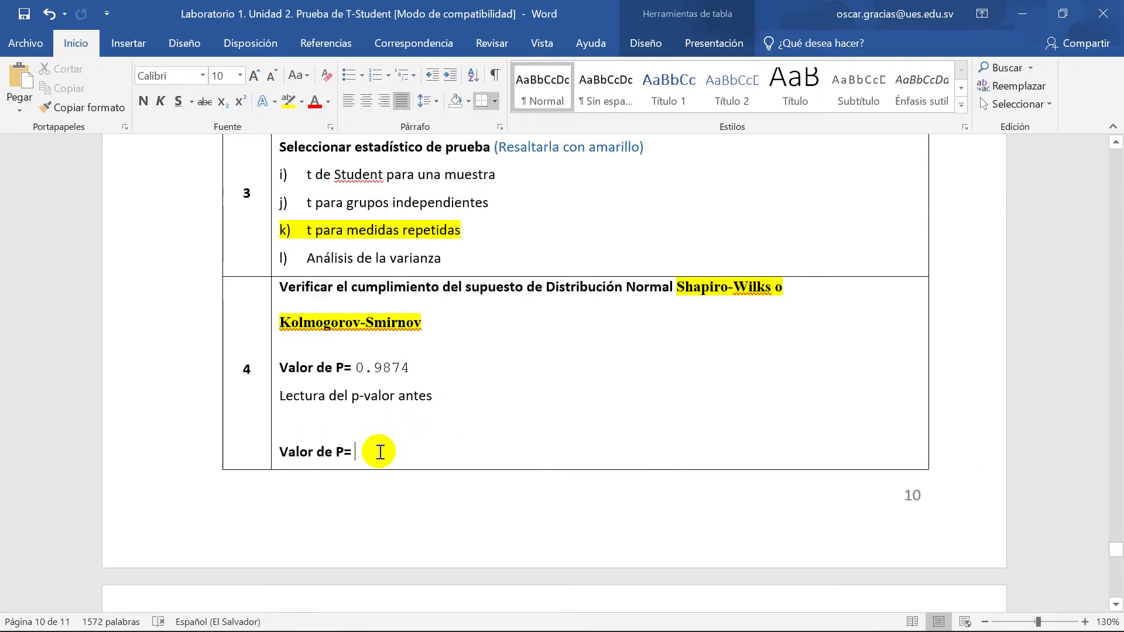
pyautogui.hotkey('ctrl', 'v')
pyautogui.scroll(-1, 462, 427)
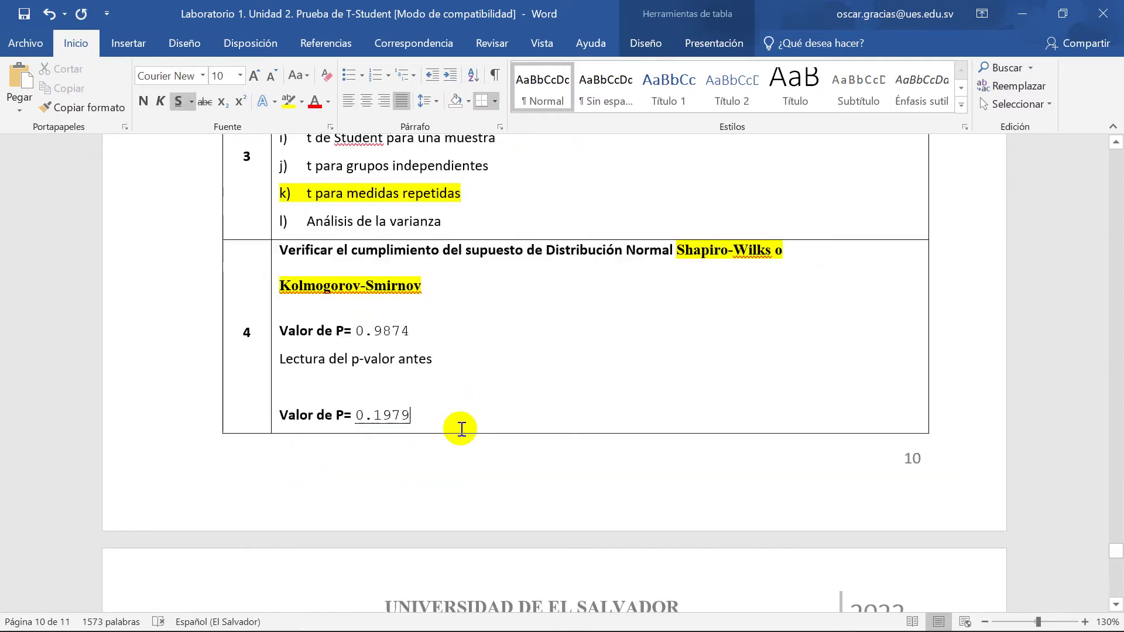
pyautogui.click(25, 16)
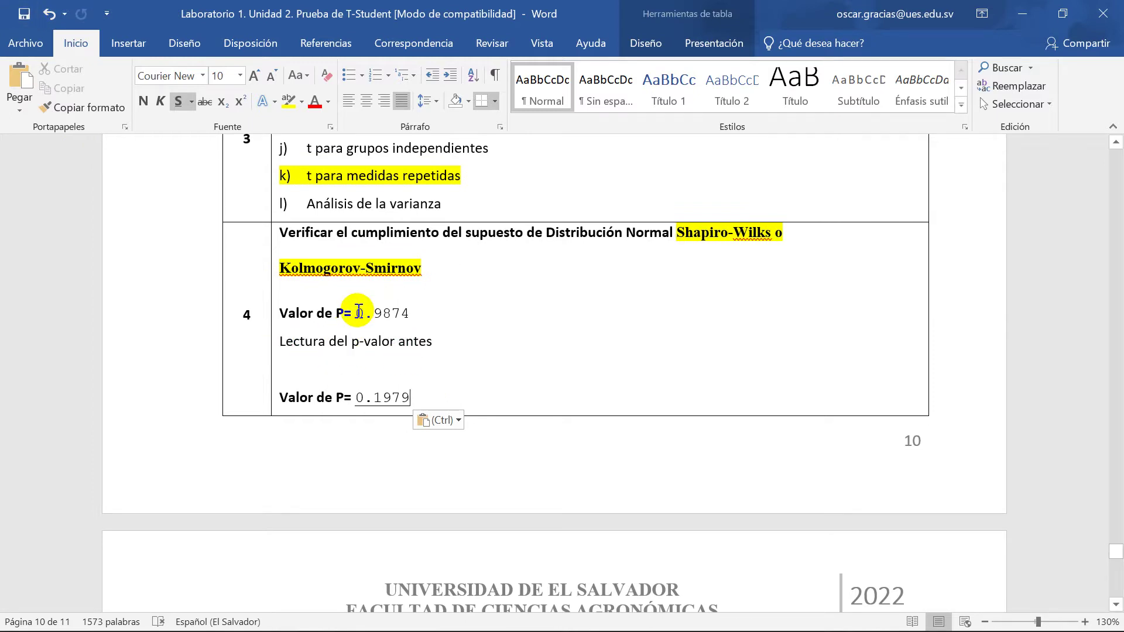
# - Review the antes and después p-values alongside their reading lines in row 4
pyautogui.moveTo(358, 311); pyautogui.dragTo(409, 313)
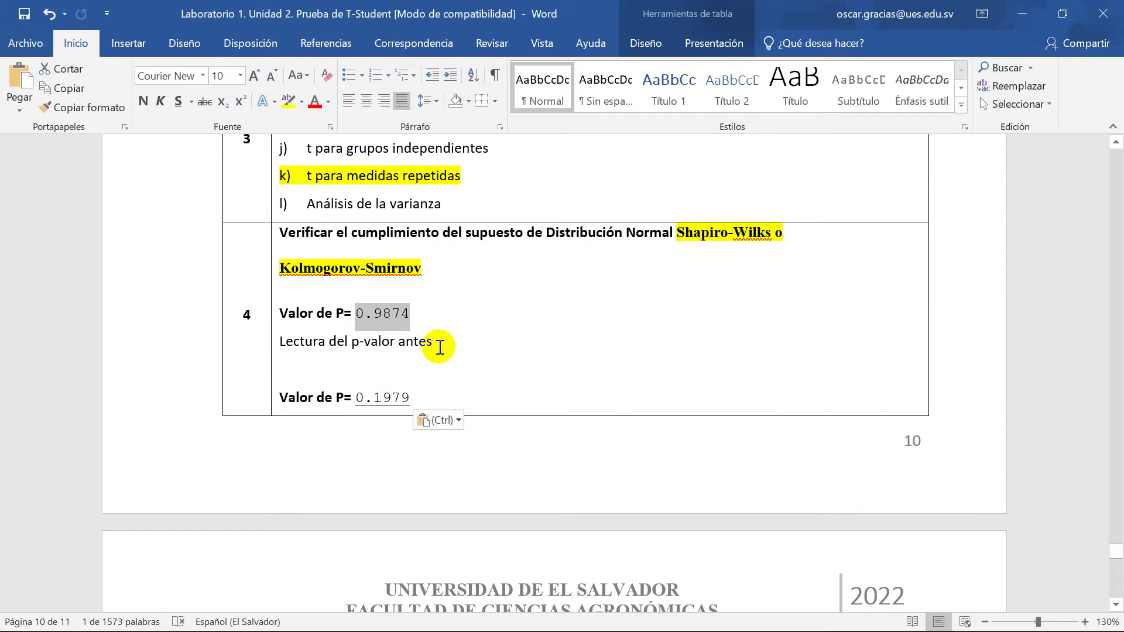
pyautogui.click(440, 347)
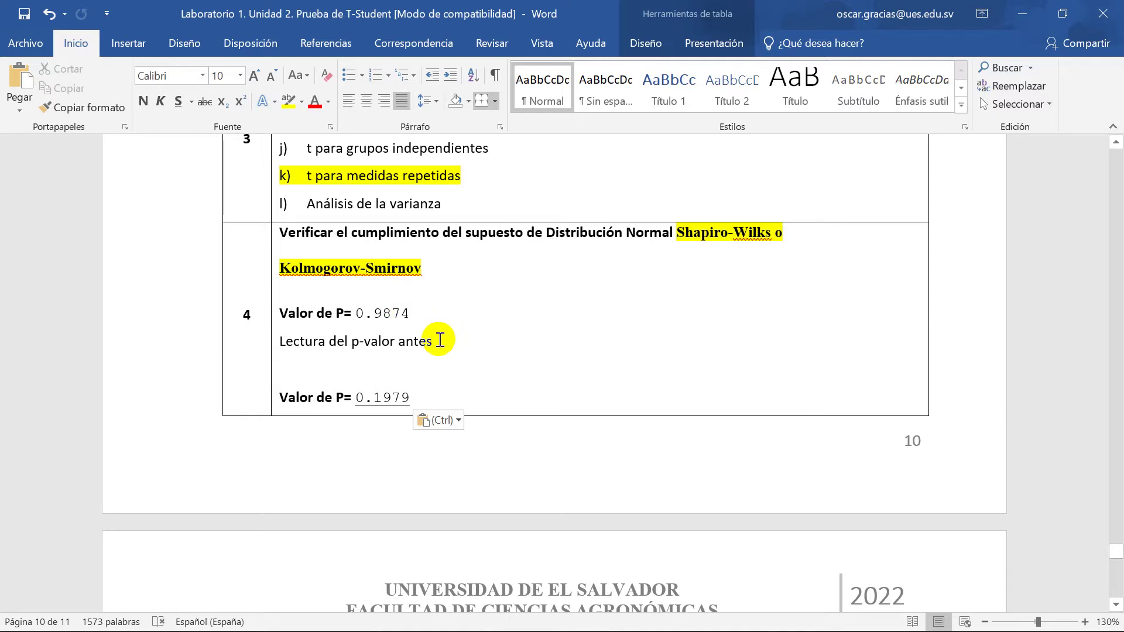
pyautogui.moveTo(443, 342); pyautogui.dragTo(365, 314)
pyautogui.click(463, 344)
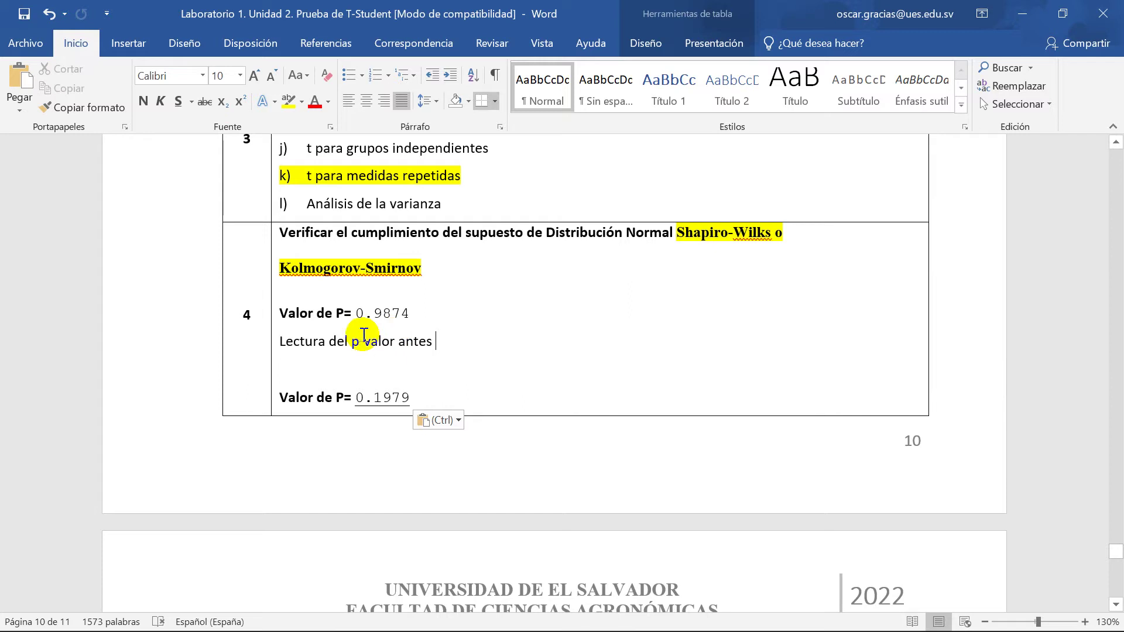
pyautogui.moveTo(284, 314); pyautogui.dragTo(464, 311)
pyautogui.click(450, 338)
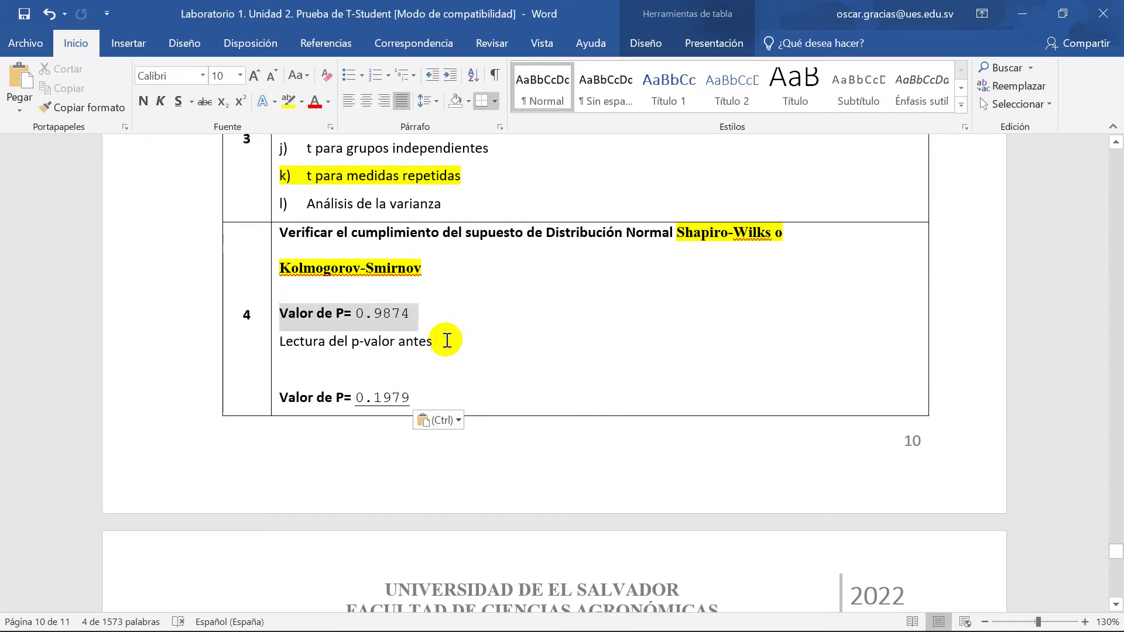
pyautogui.scroll(-5, 358, 373)
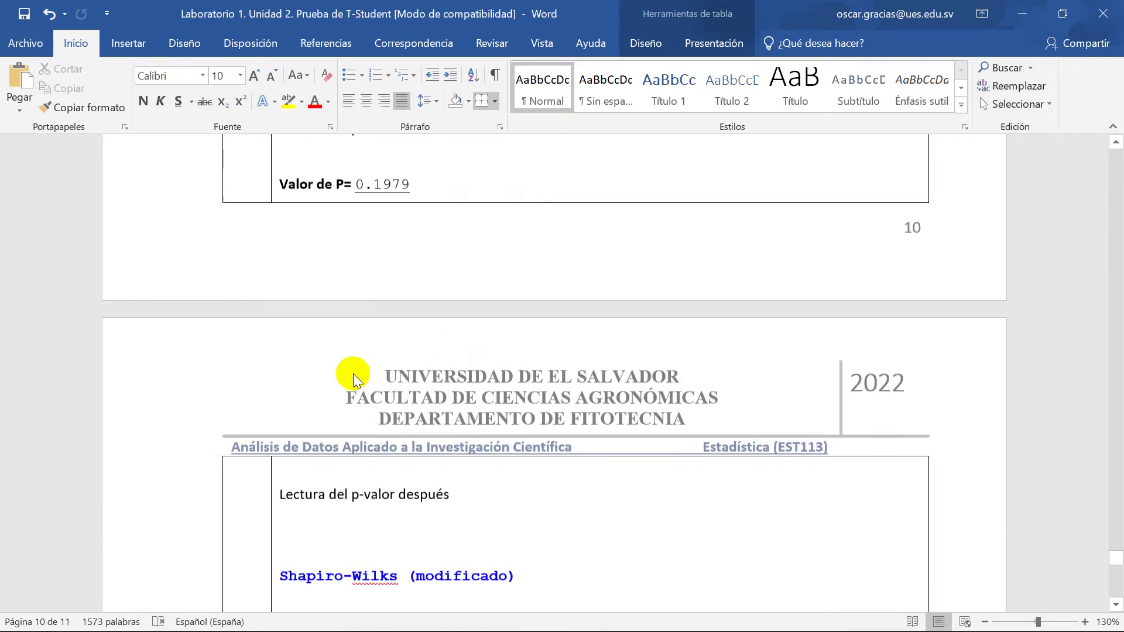
pyautogui.scroll(3, 354, 371)
pyautogui.moveTo(359, 287); pyautogui.dragTo(442, 293)
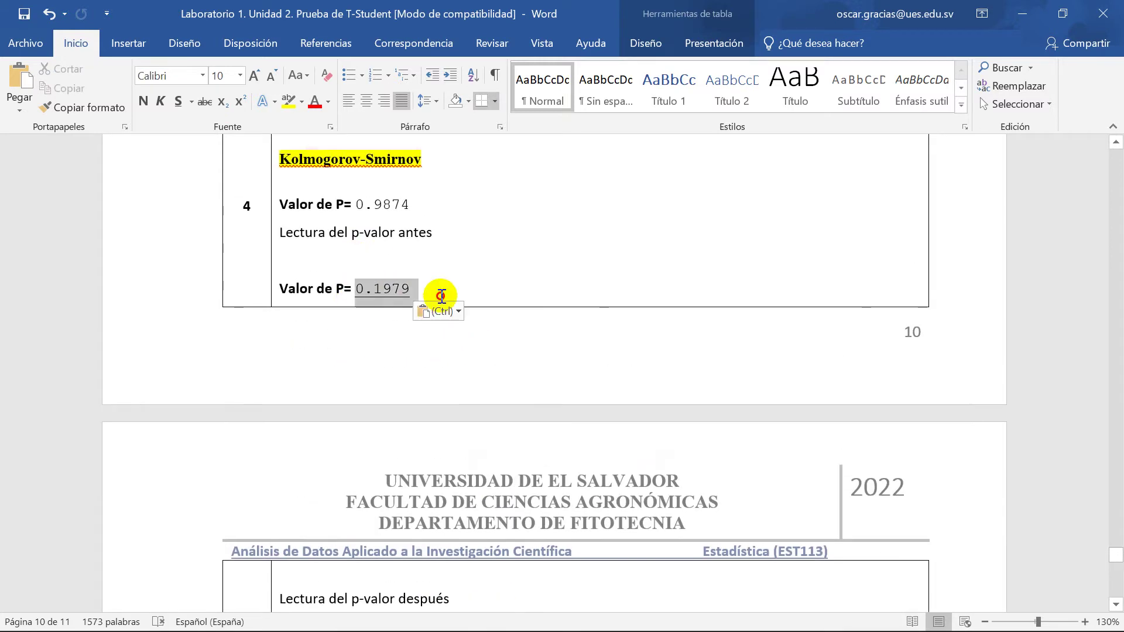
pyautogui.click(369, 294)
pyautogui.click(387, 295)
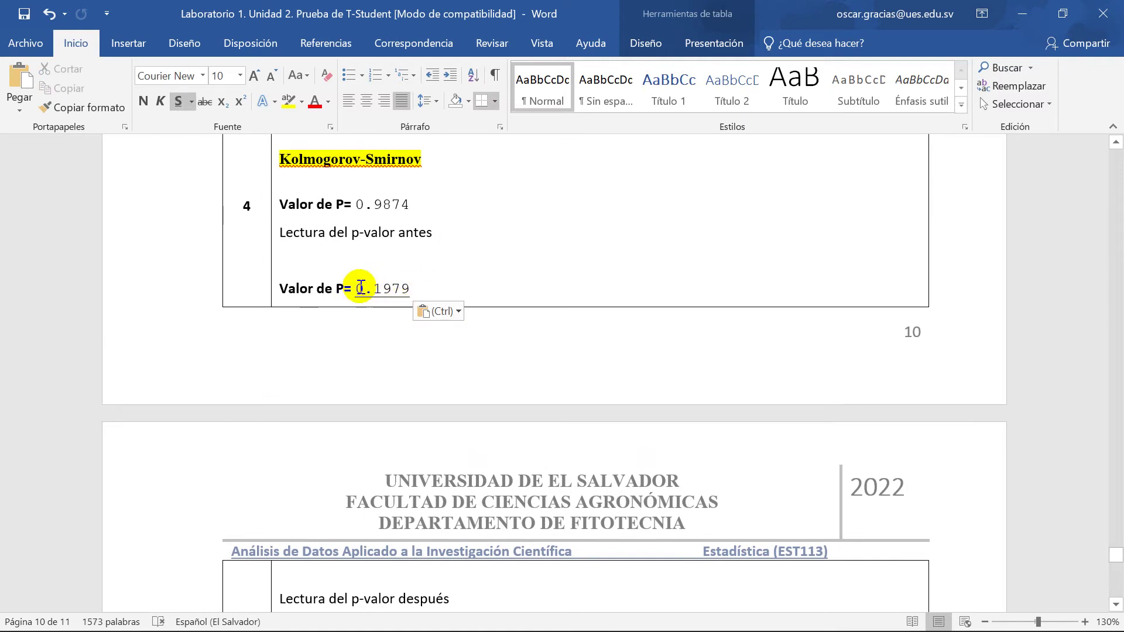
pyautogui.moveTo(361, 287); pyautogui.dragTo(420, 290)
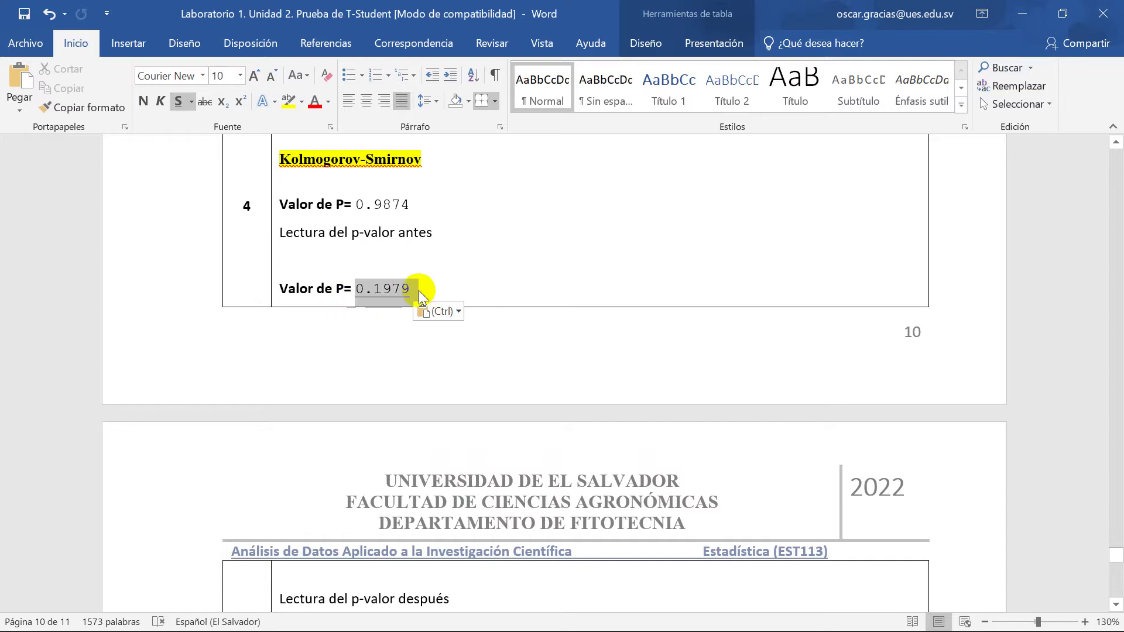
pyautogui.click(419, 291)
pyautogui.scroll(3, 350, 331)
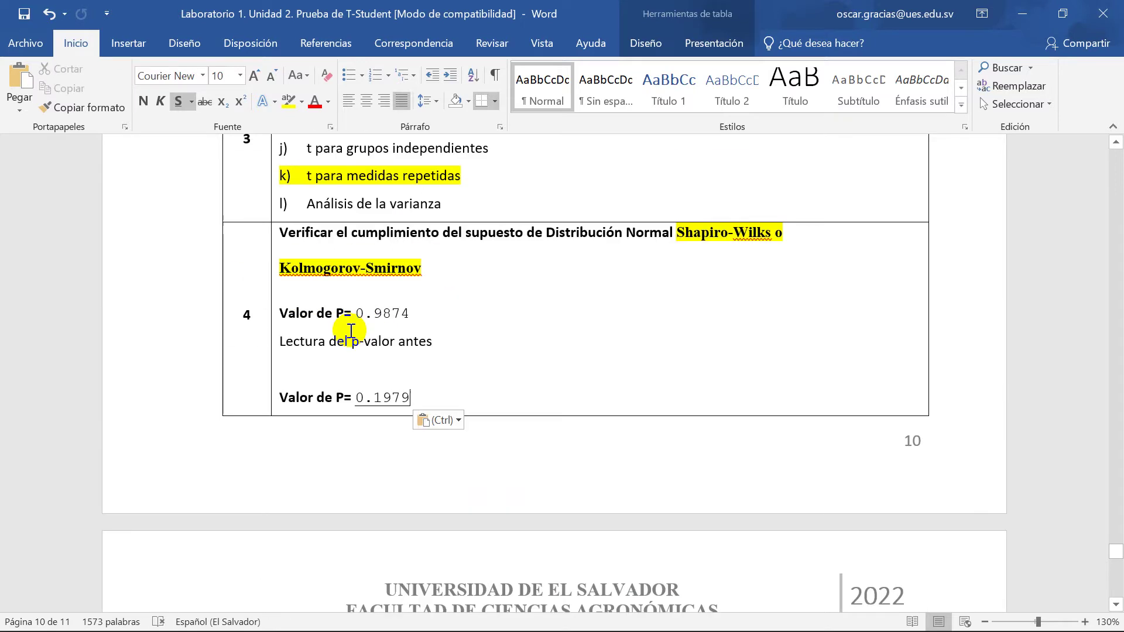
pyautogui.scroll(-1, 351, 331)
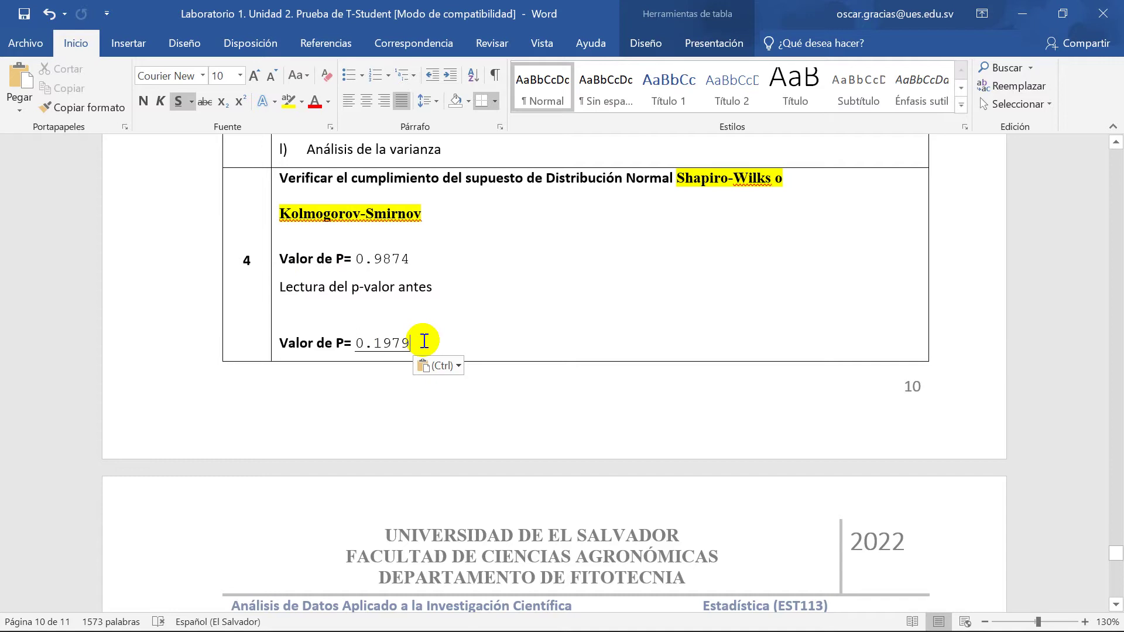
pyautogui.scroll(-4, 417, 339)
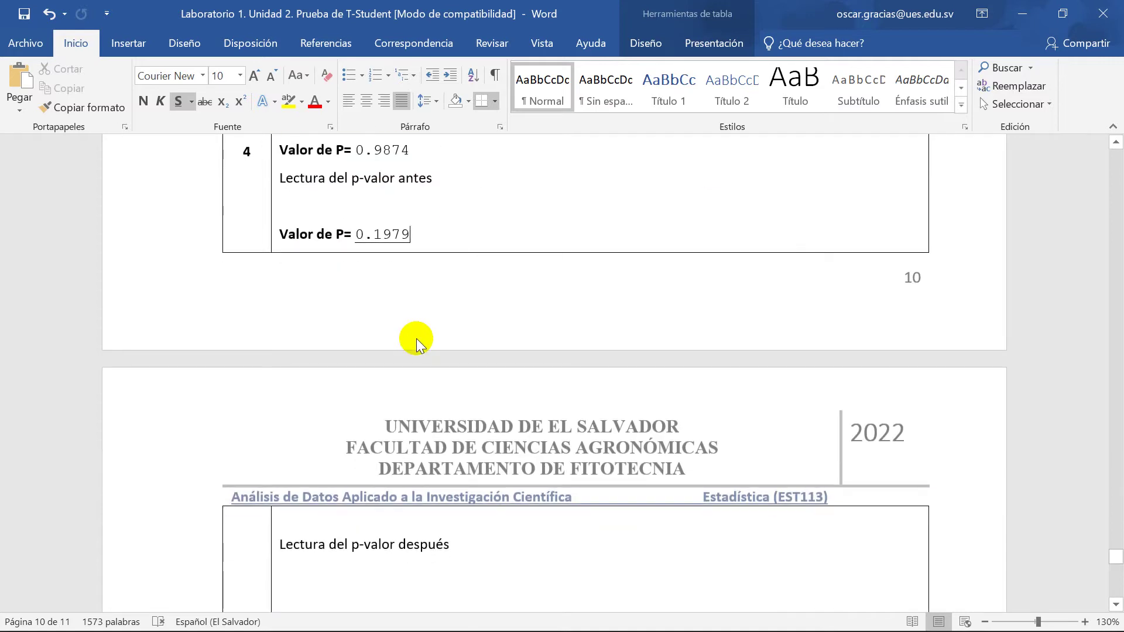
# - Delete the entire row 5 on Homogeneidad de Varianzas (Test de Levene) from the table
pyautogui.click(391, 479)
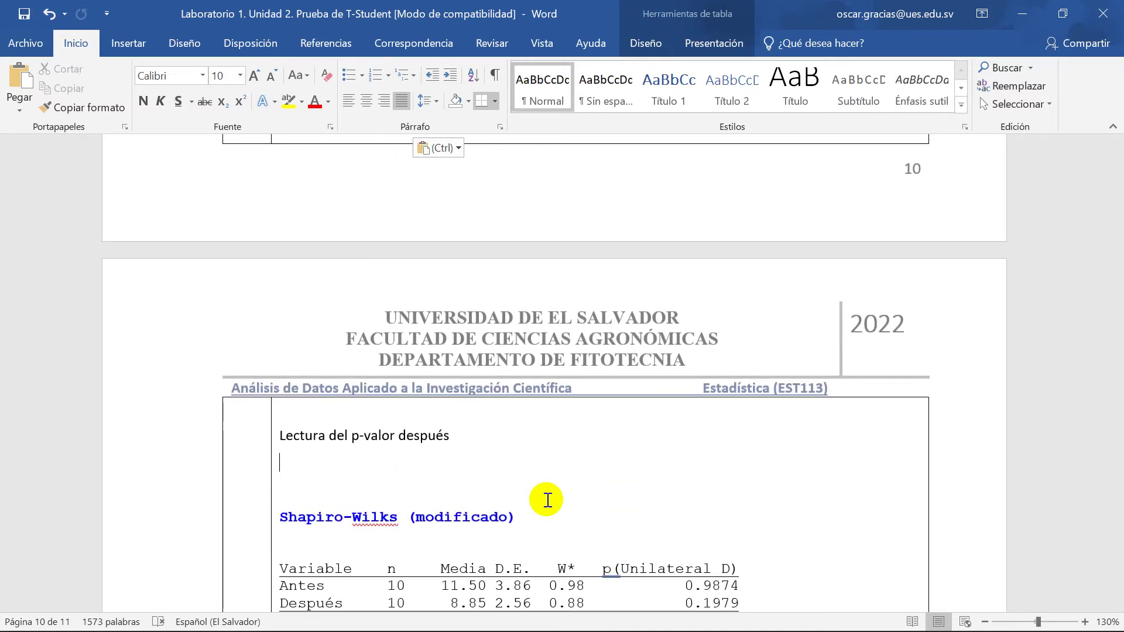
pyautogui.scroll(-6, 515, 462)
pyautogui.scroll(-1, 448, 459)
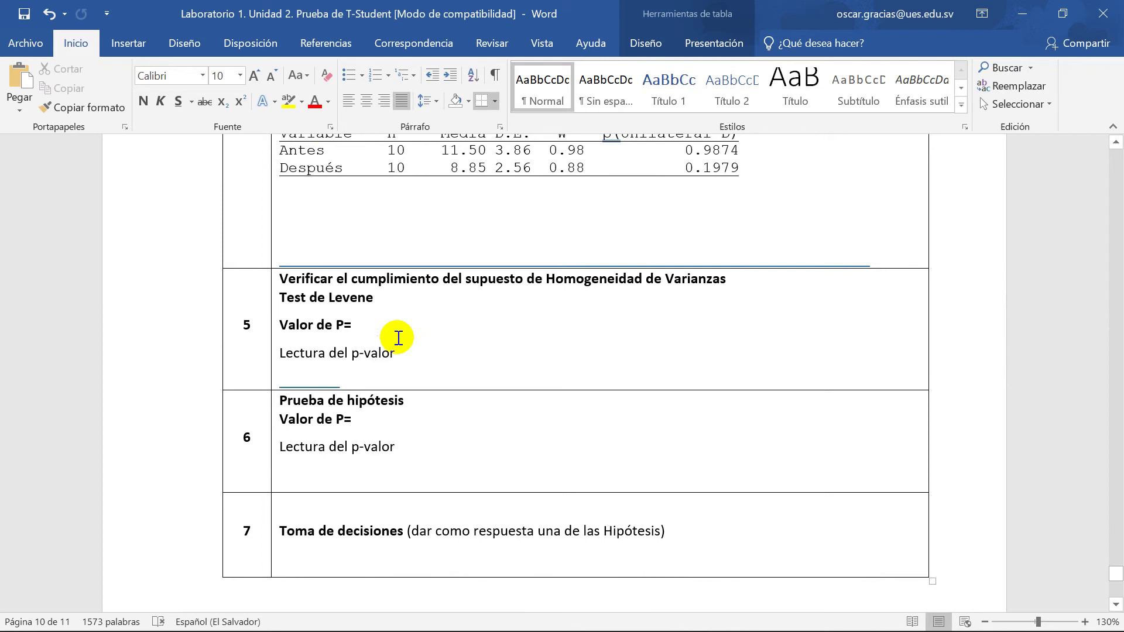
pyautogui.click(400, 350)
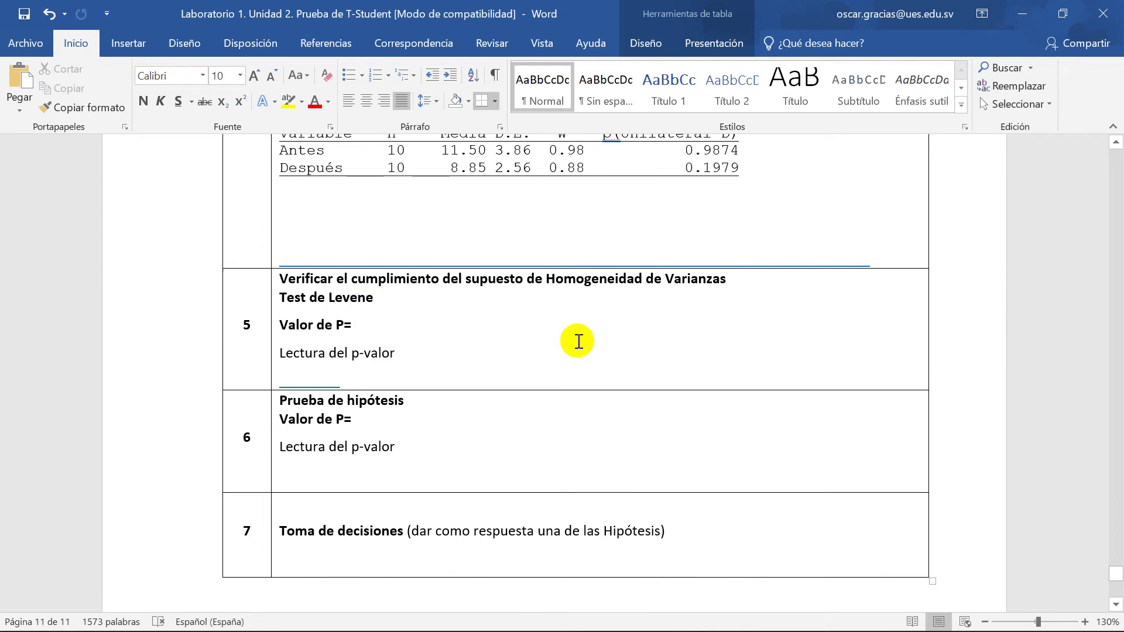
pyautogui.click(268, 324)
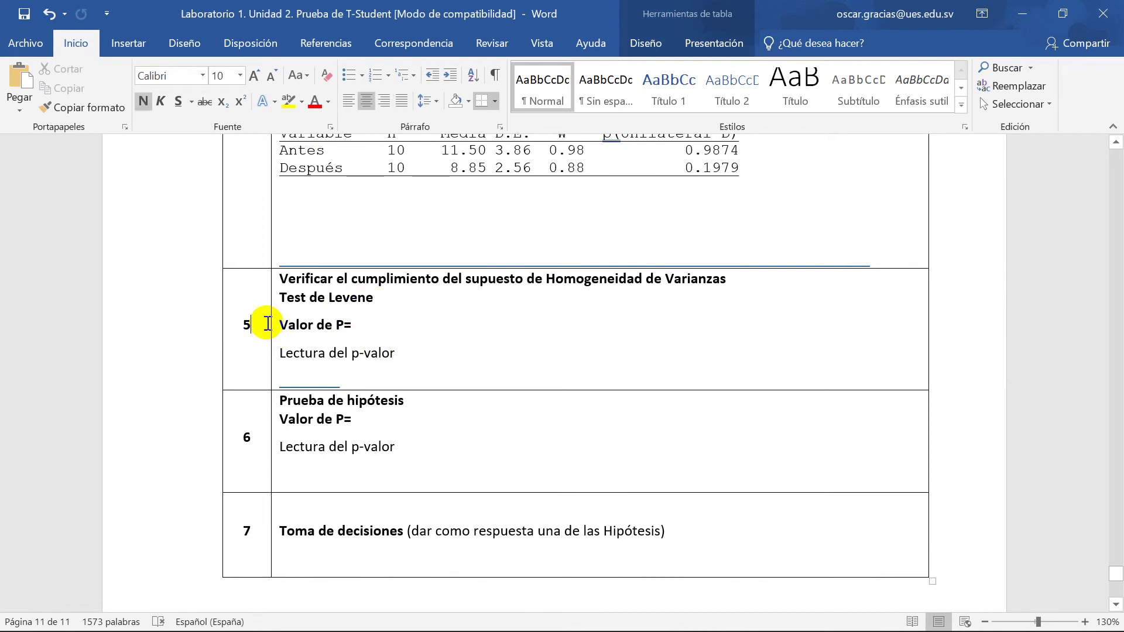
pyautogui.moveTo(267, 323); pyautogui.dragTo(941, 322)
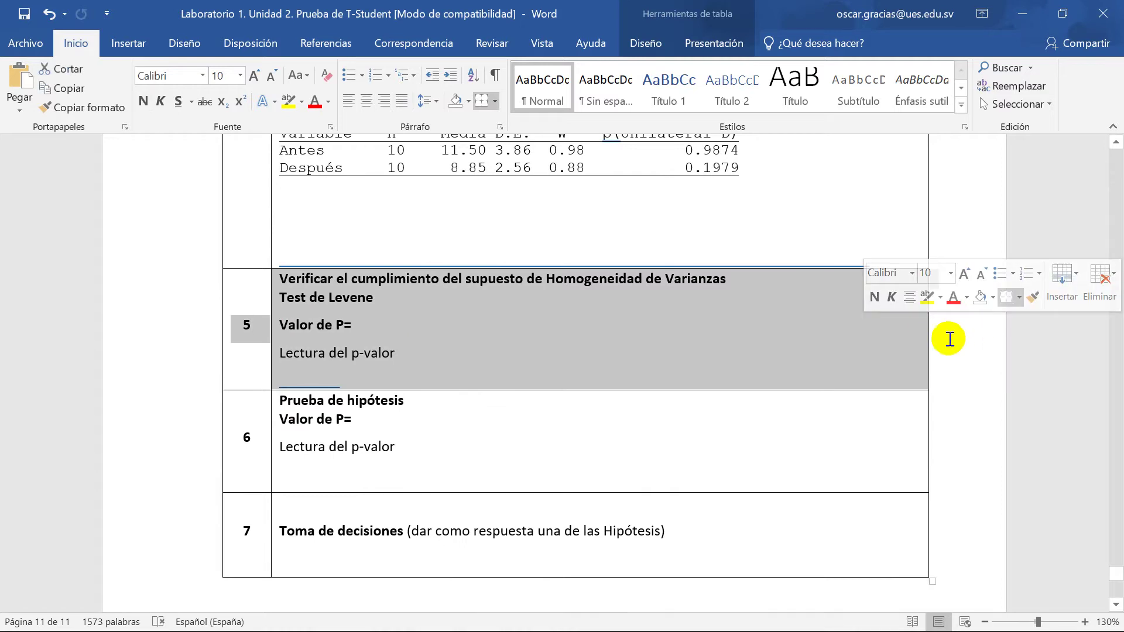
pyautogui.press('BackSpace')
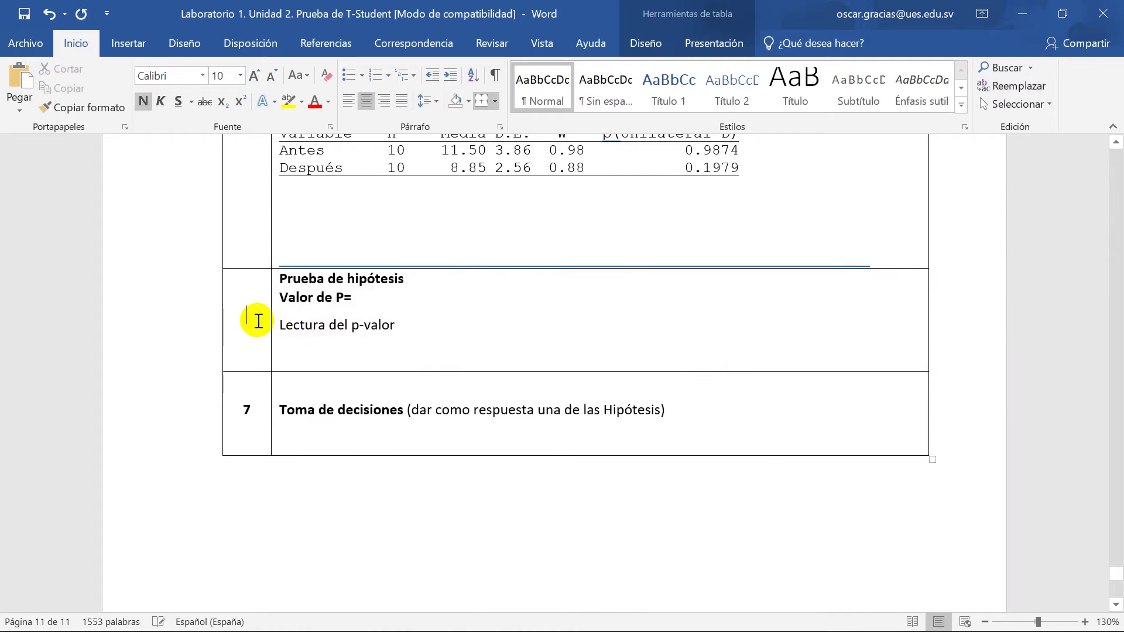
# - Renumber the Prueba de hipótesis row as 5 and the Toma de decisiones row as 6
pyautogui.write('5')
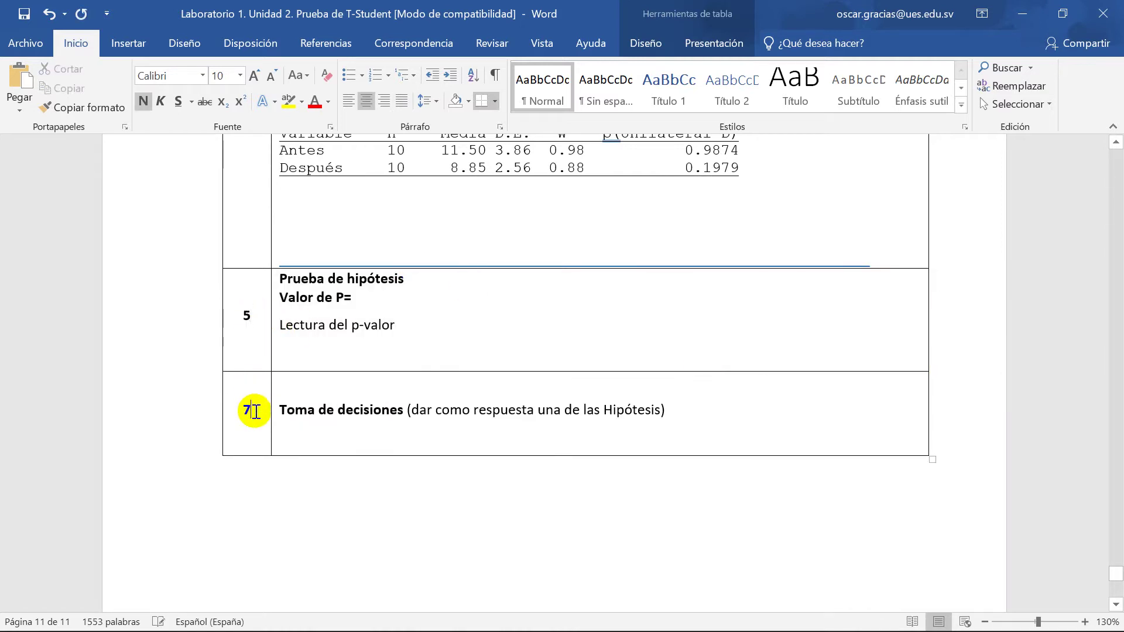
pyautogui.press('BackSpace')
pyautogui.write('6')
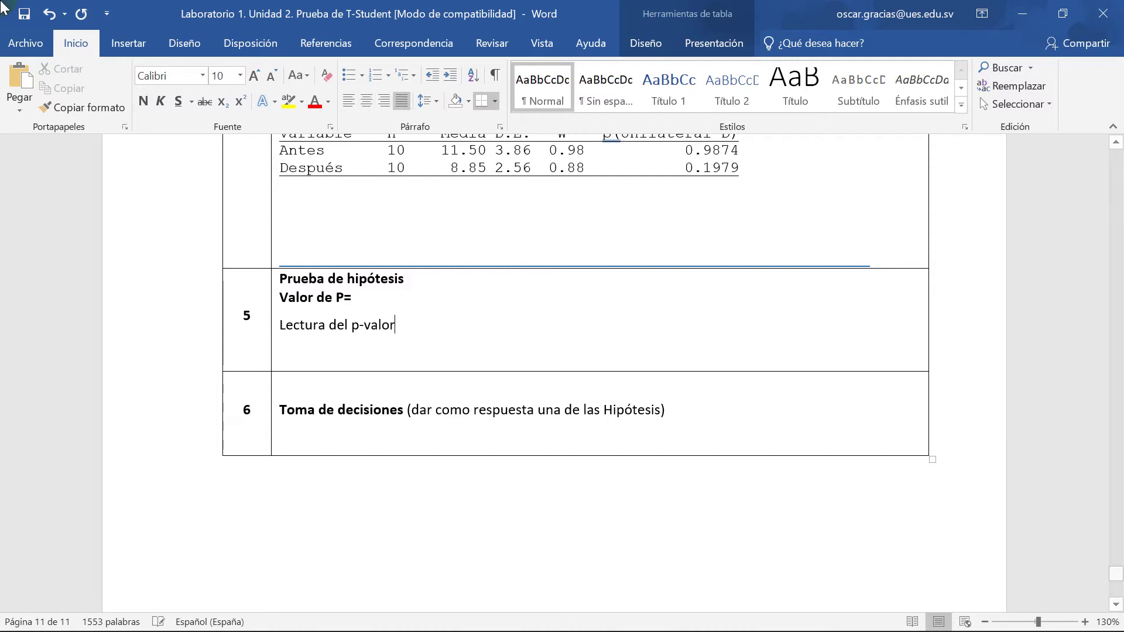
pyautogui.click(682, 410)
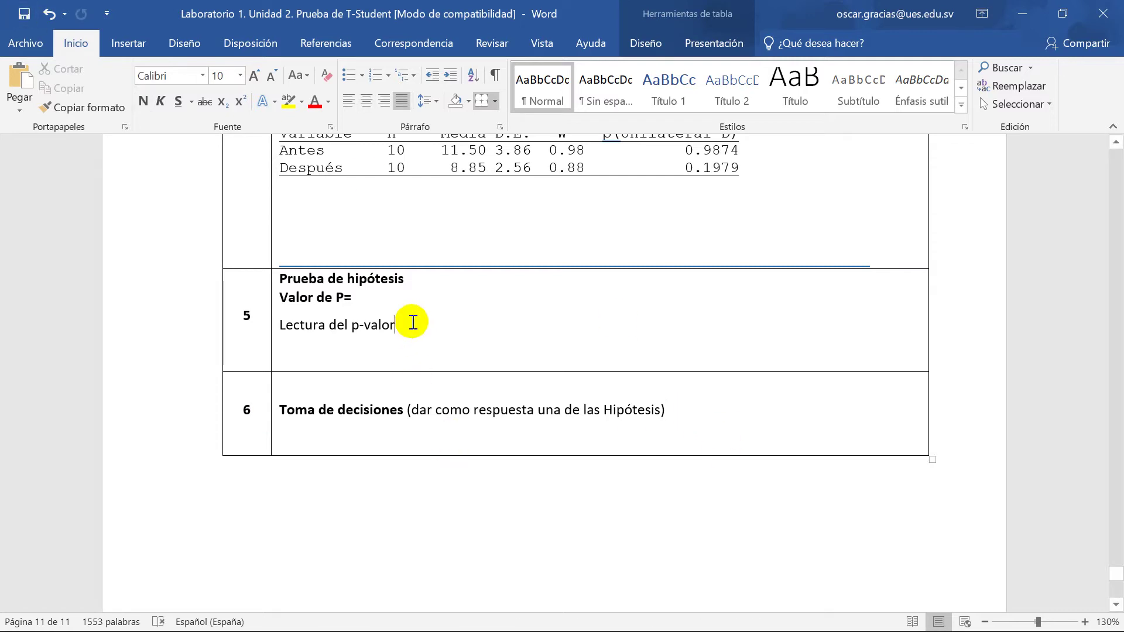
pyautogui.moveTo(844, 630)
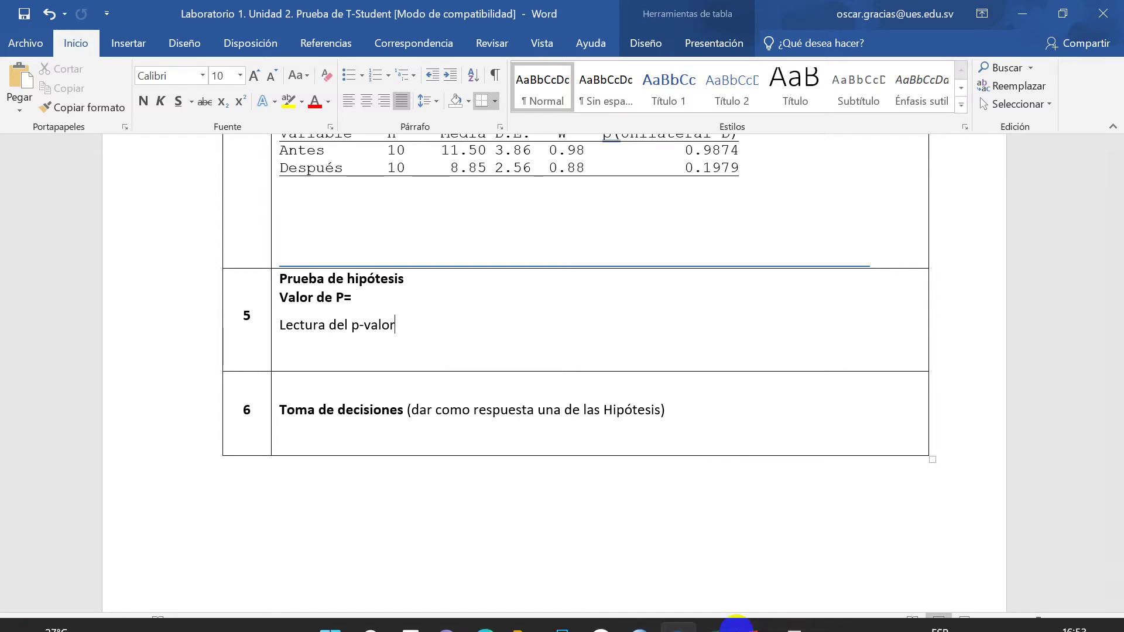
# - Switch to InfoStat and set up a paired-samples t test on the Antes and Después variables of the case 2 data table
pyautogui.click(795, 622)
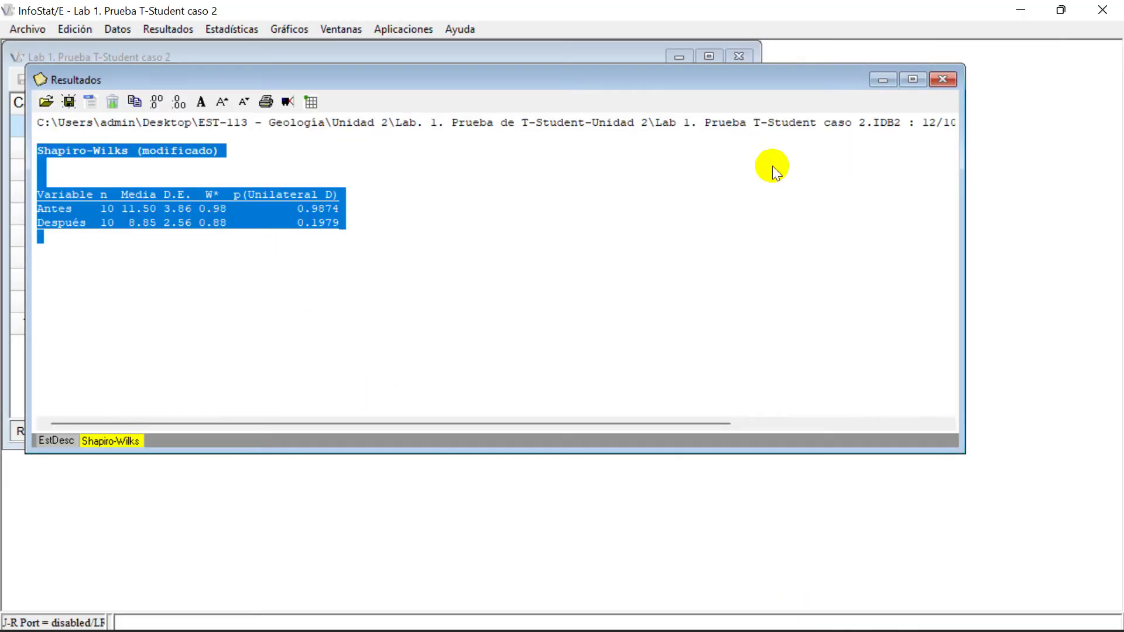
pyautogui.click(885, 82)
pyautogui.click(709, 56)
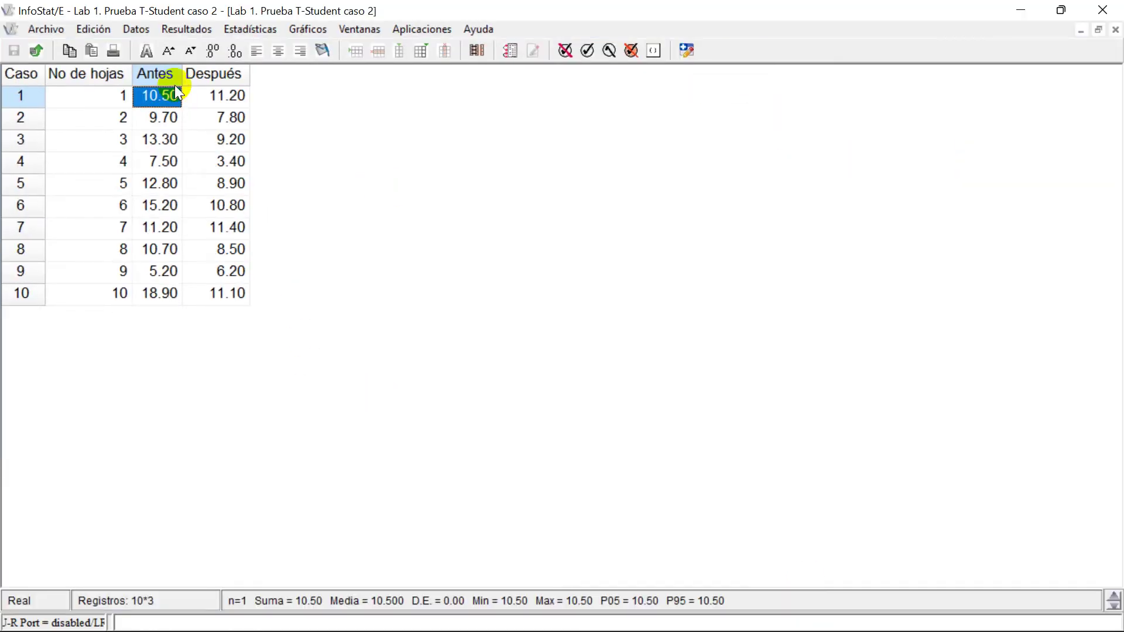
pyautogui.click(242, 30)
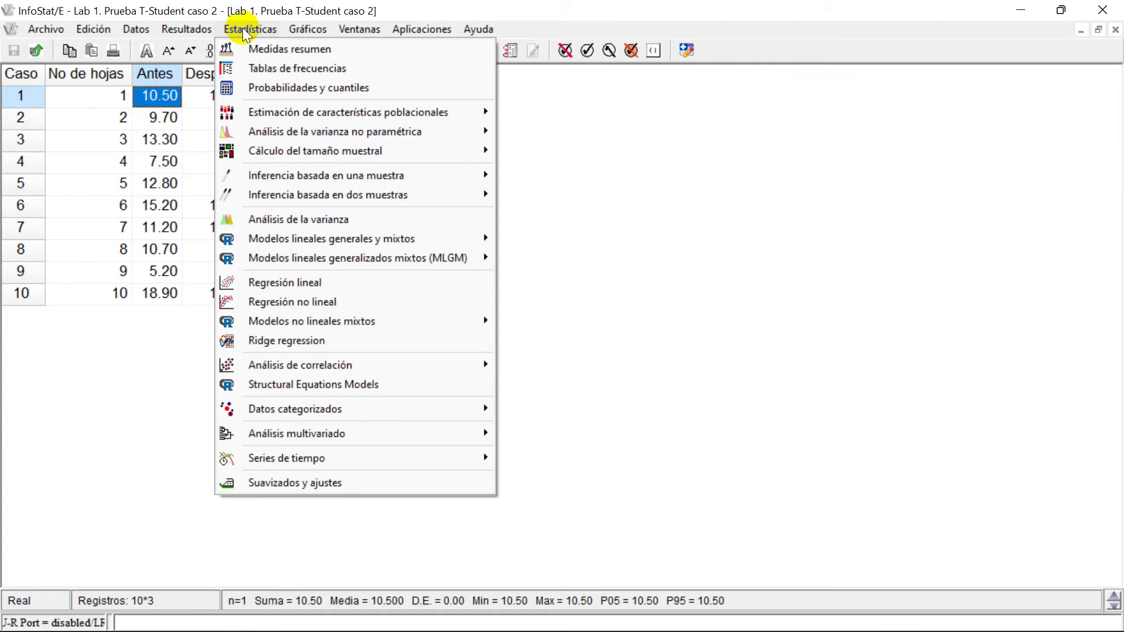
pyautogui.moveTo(352, 197)
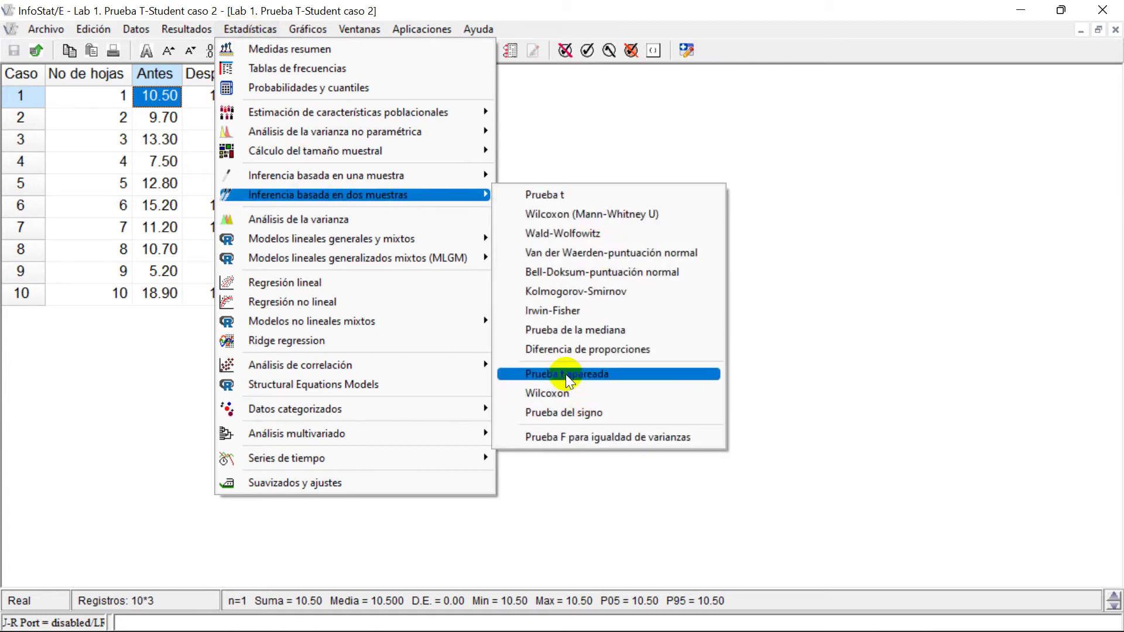
pyautogui.click(595, 373)
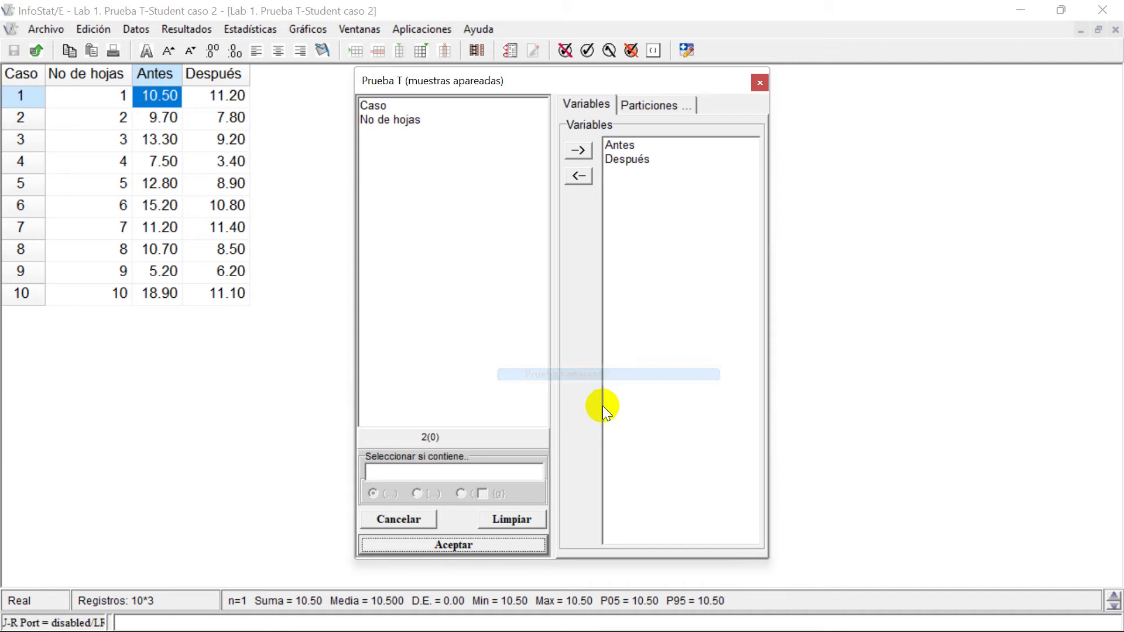
pyautogui.click(624, 146)
pyautogui.click(627, 160)
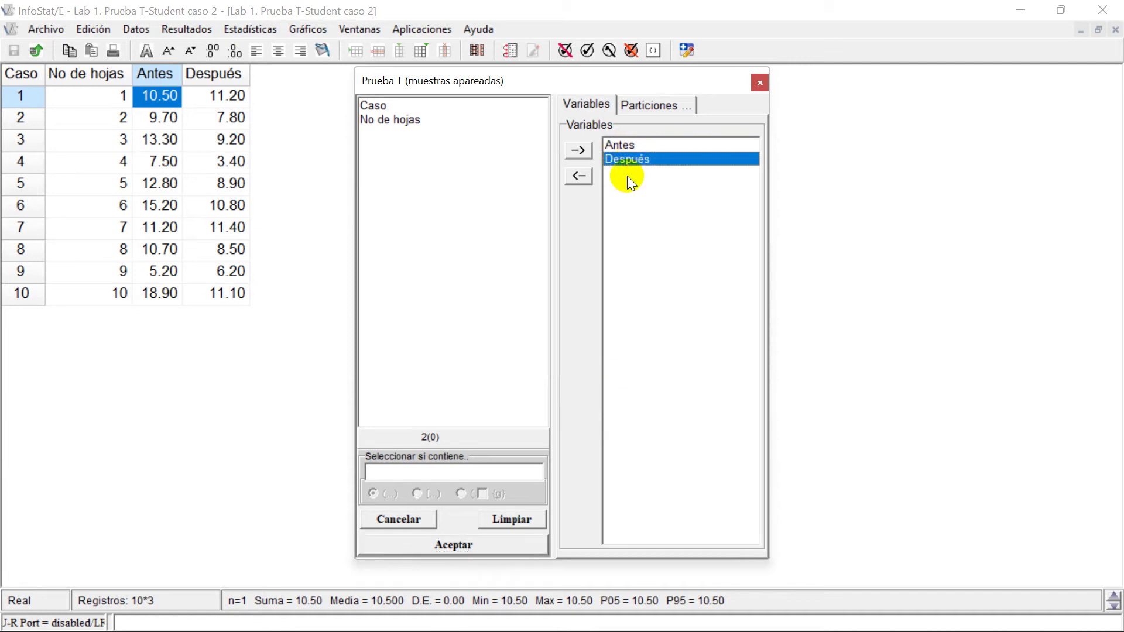
pyautogui.click(455, 543)
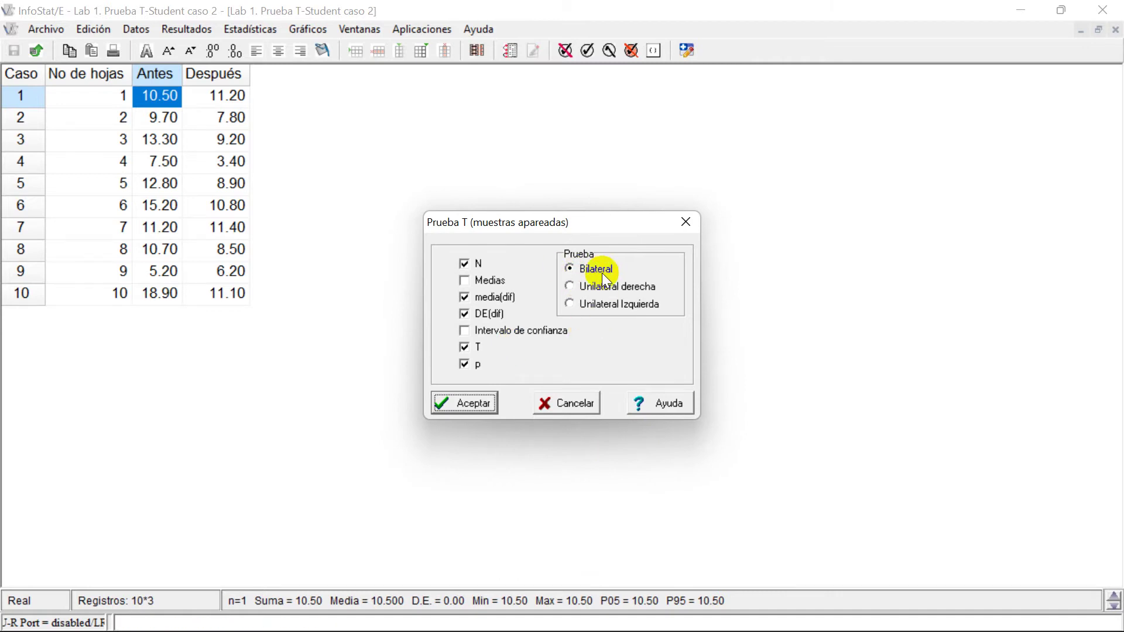
# - Exclude N, media(dif) and DE(dif) from the bilateral paired t test output, leaving only T and p, and run it
pyautogui.click(465, 297)
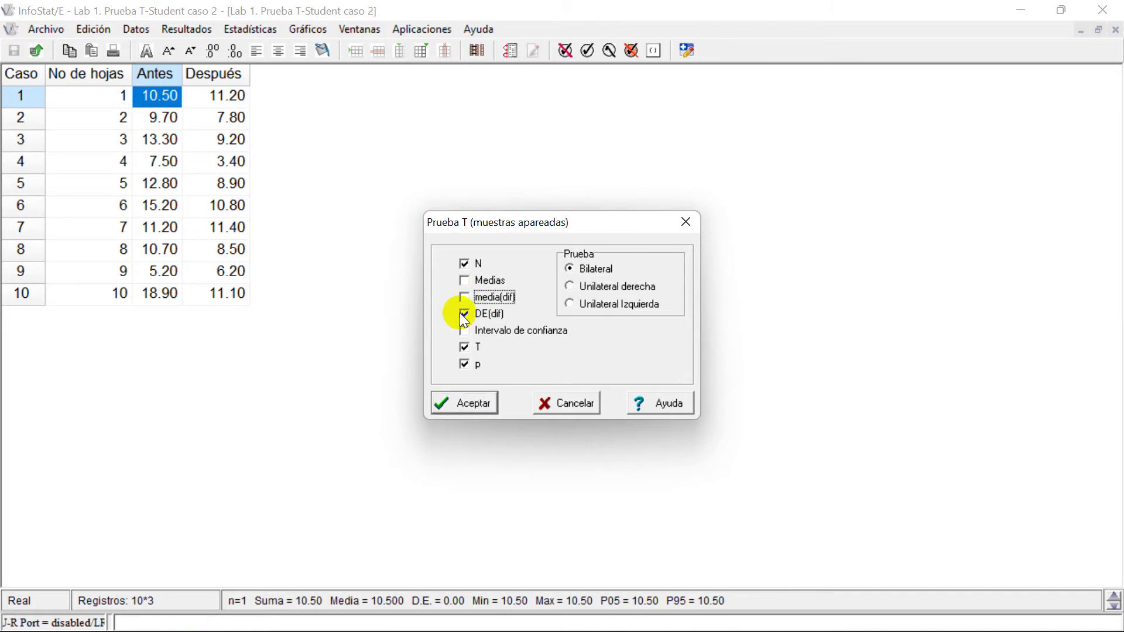
pyautogui.click(463, 315)
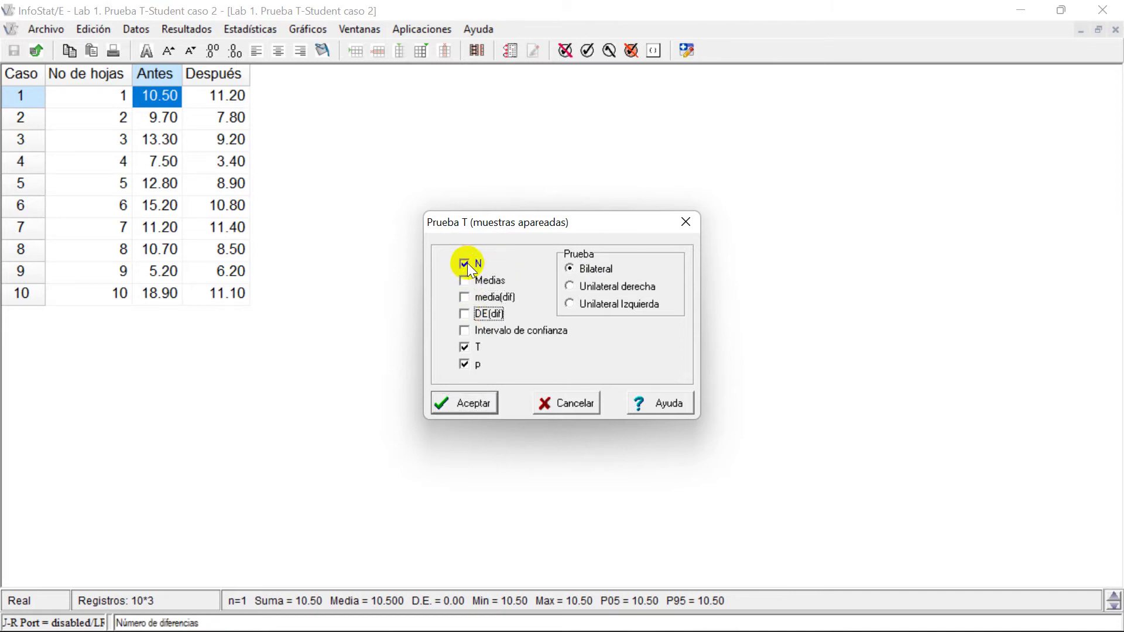
pyautogui.click(468, 267)
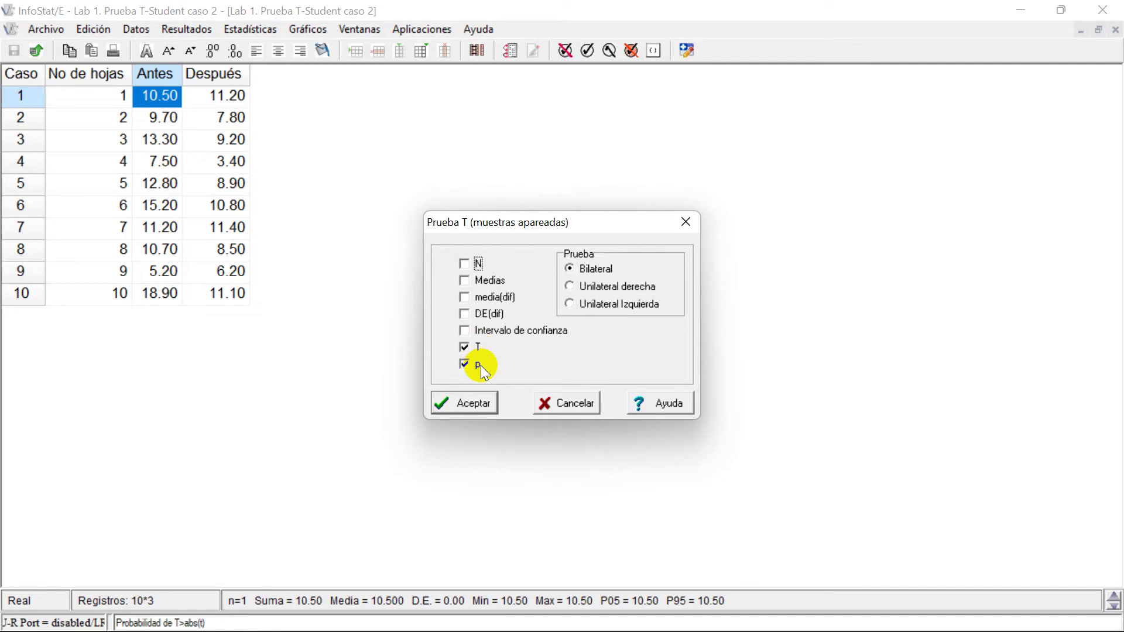
pyautogui.click(456, 403)
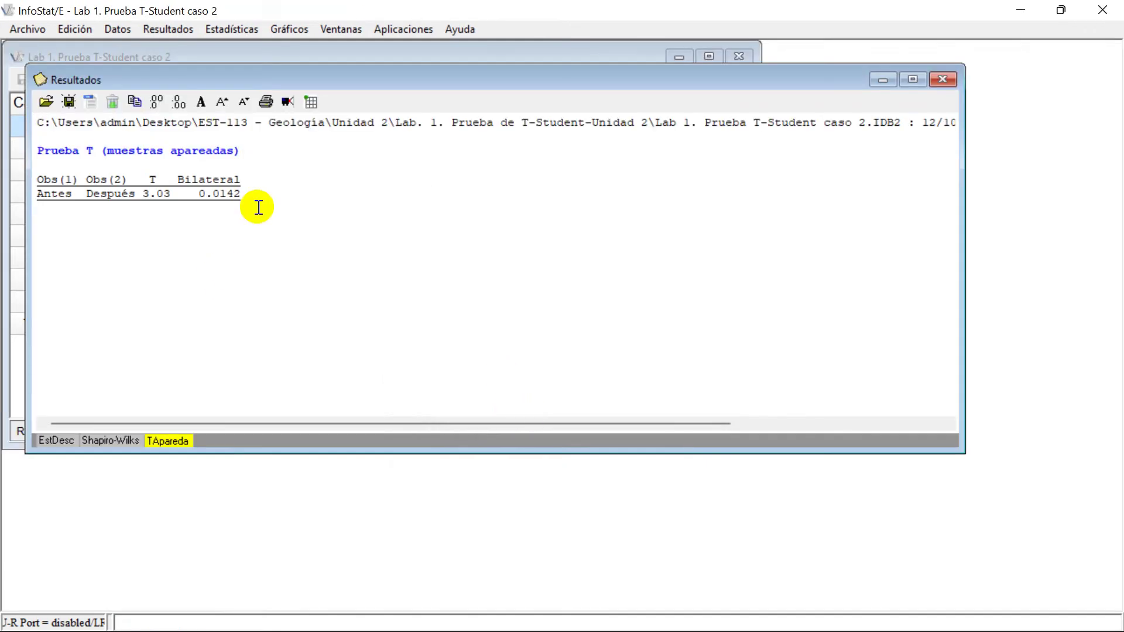
# - Copy the entire paired t test output, including its title, from the results window
pyautogui.moveTo(258, 207); pyautogui.dragTo(39, 173)
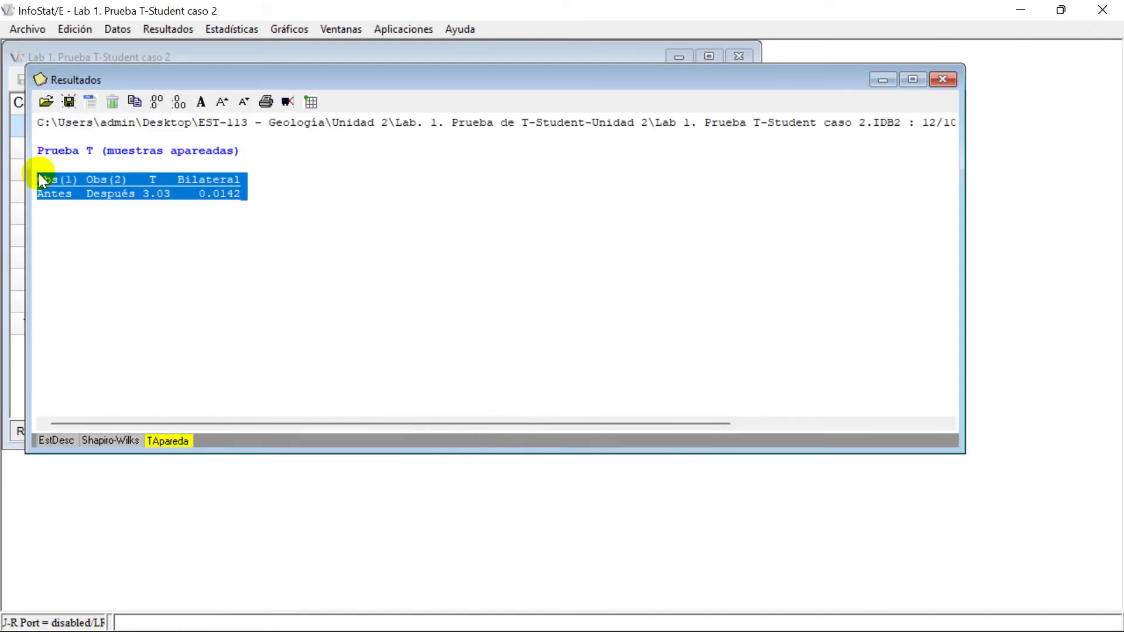
pyautogui.click(91, 217)
pyautogui.moveTo(37, 150); pyautogui.dragTo(256, 207)
pyautogui.hotkey('ctrl', 'c')
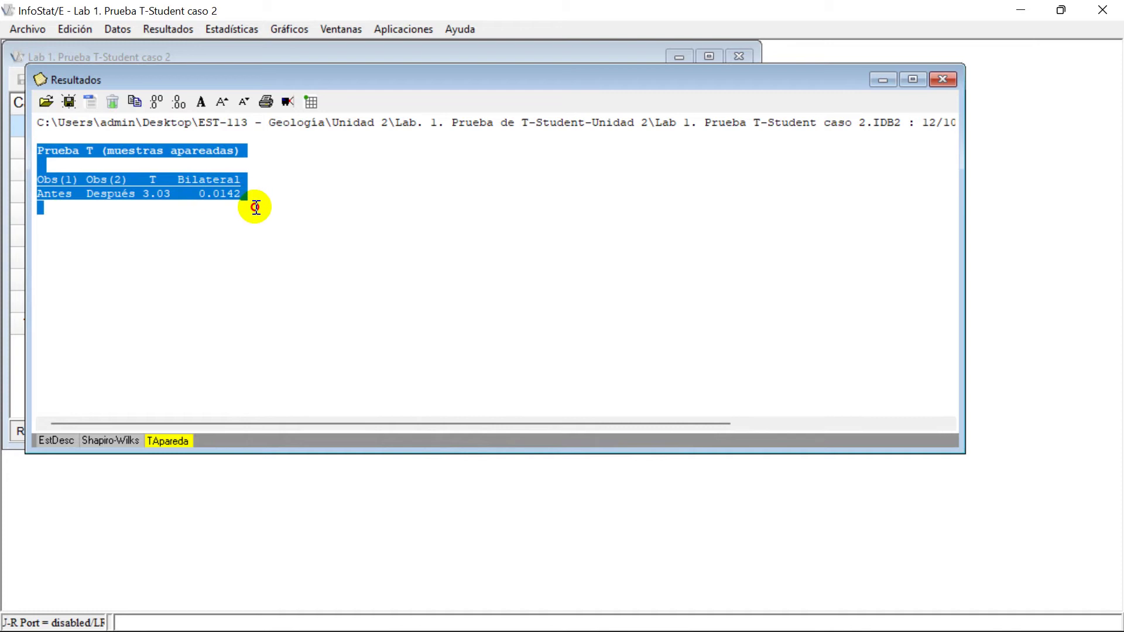
pyautogui.click(236, 237)
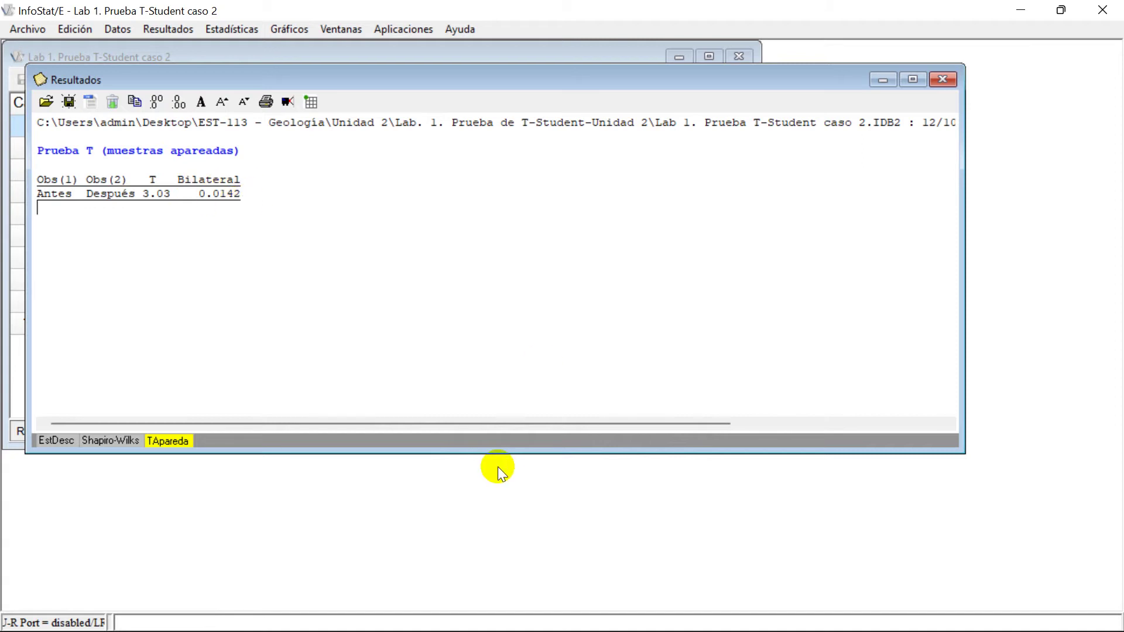
# - Switch to the Caso 1 workbook in Excel and paste the paired t test output at cell M11 of Hoja5
pyautogui.moveTo(731, 629)
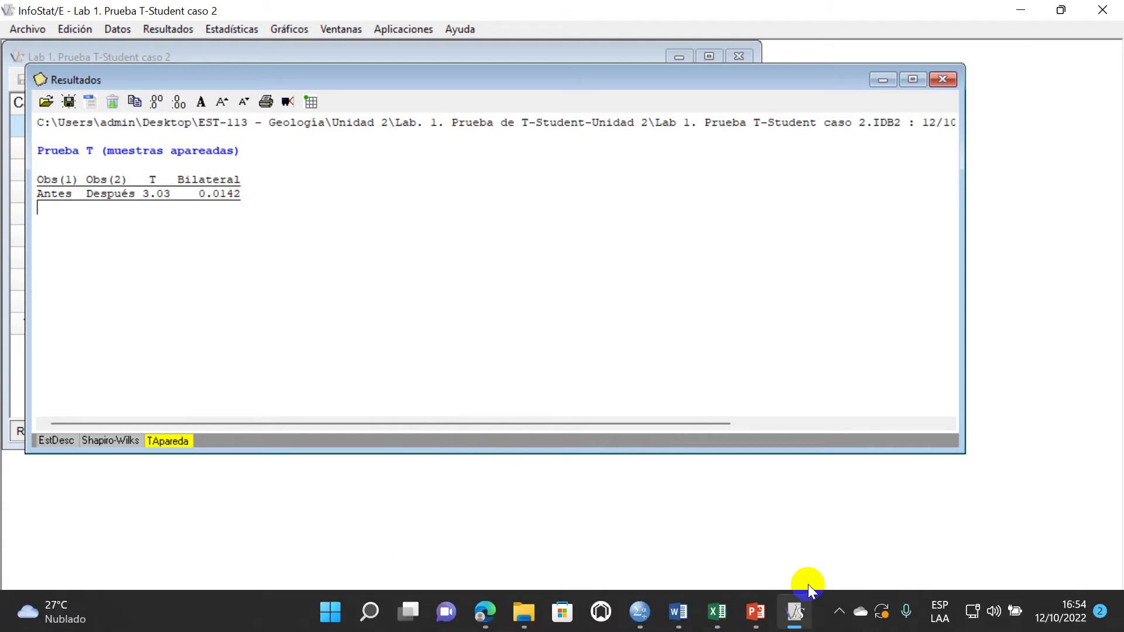
pyautogui.moveTo(678, 612)
pyautogui.click(653, 530)
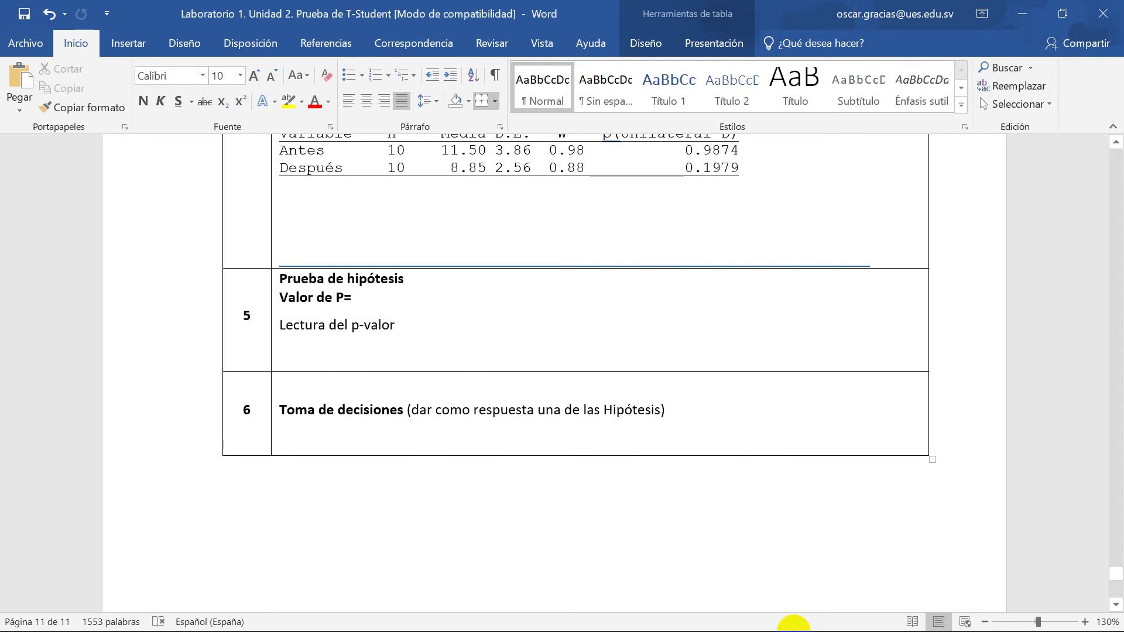
pyautogui.moveTo(794, 626)
pyautogui.click(717, 612)
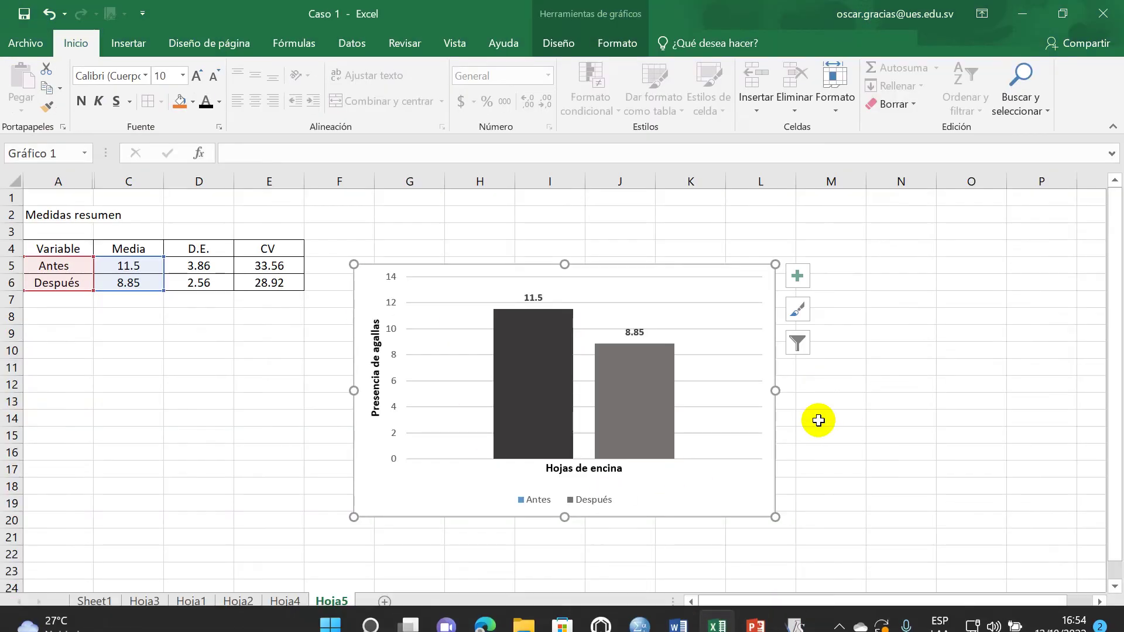
pyautogui.click(858, 363)
pyautogui.hotkey('ctrl', 'v')
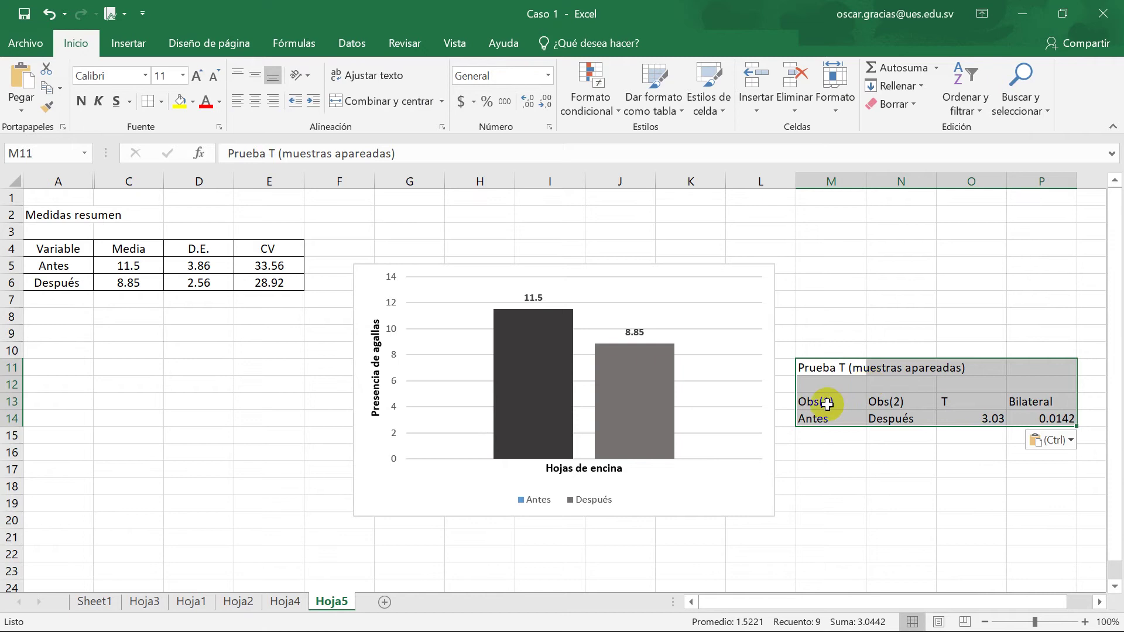
# - Copy cells M13:P14 and paste them in the Word report under "Lectura del p-valor" in row 5
pyautogui.moveTo(826, 396); pyautogui.dragTo(1059, 419)
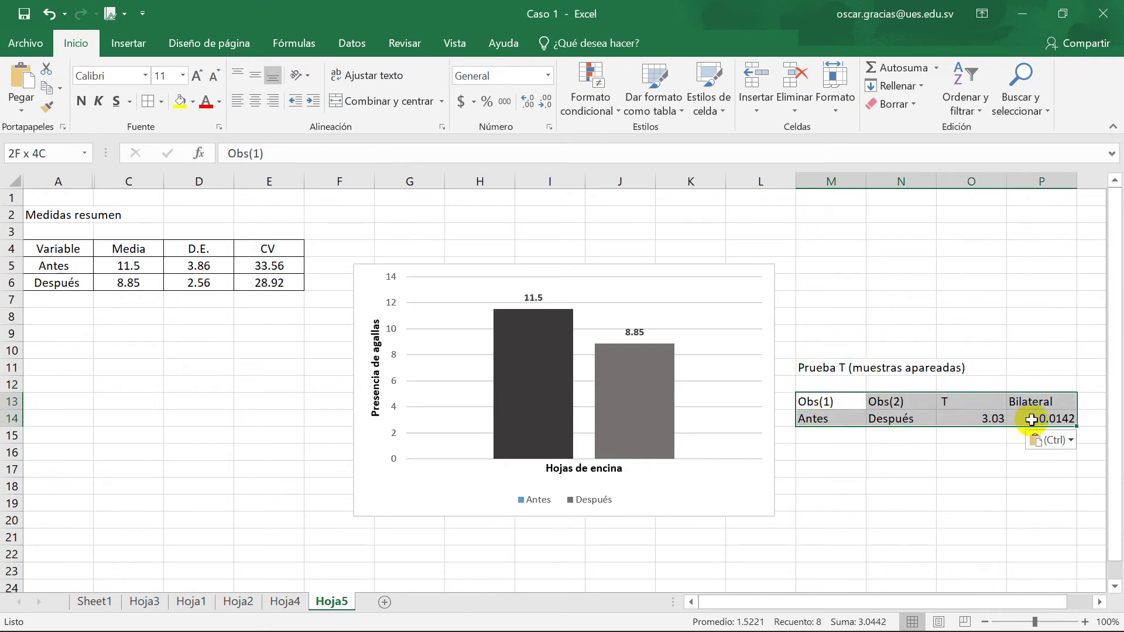
pyautogui.hotkey('ctrl', 'c')
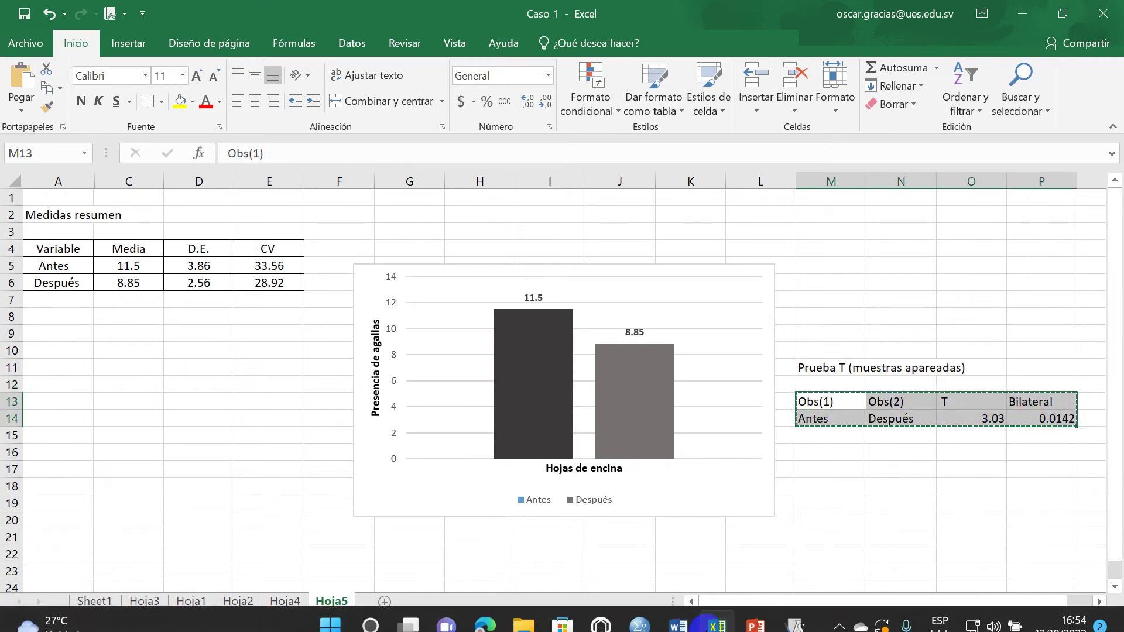
pyautogui.click(678, 612)
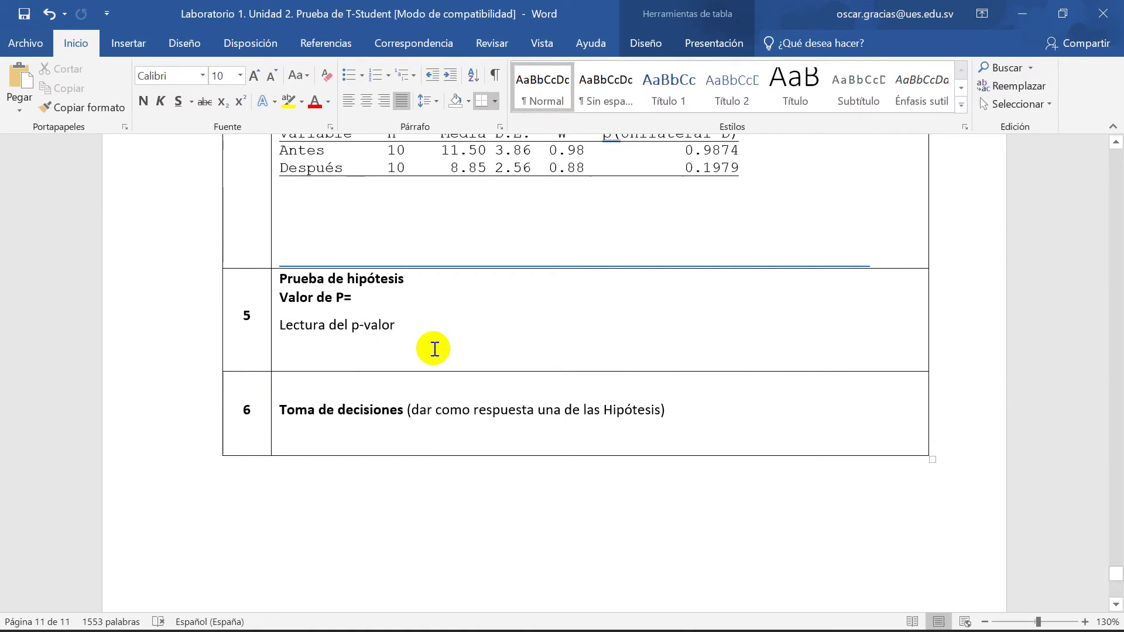
pyautogui.press('Return')
pyautogui.hotkey('ctrl', 'v')
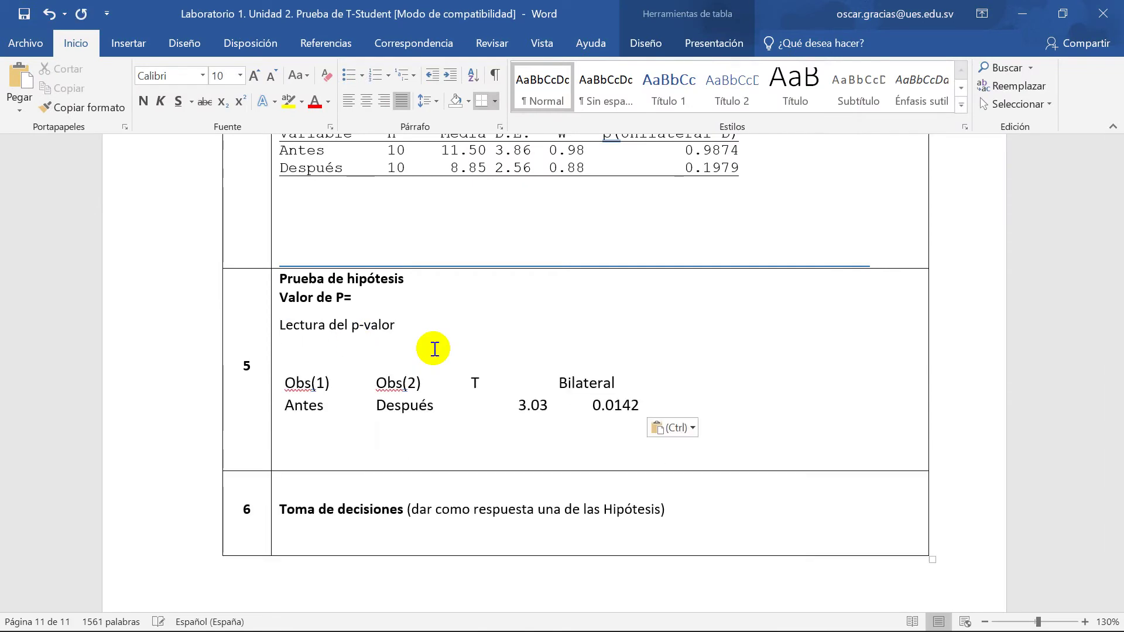
# - Add top and bottom borders to the pasted t test table and a bottom border to its header row
pyautogui.click(295, 381)
pyautogui.click(274, 365)
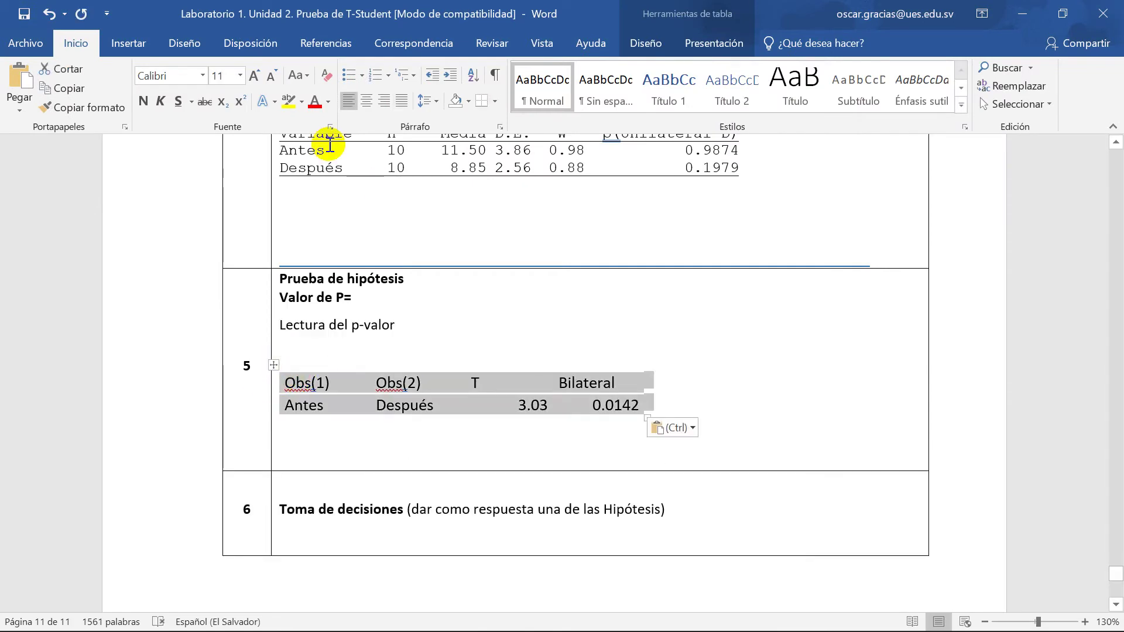
pyautogui.click(485, 101)
pyautogui.click(495, 101)
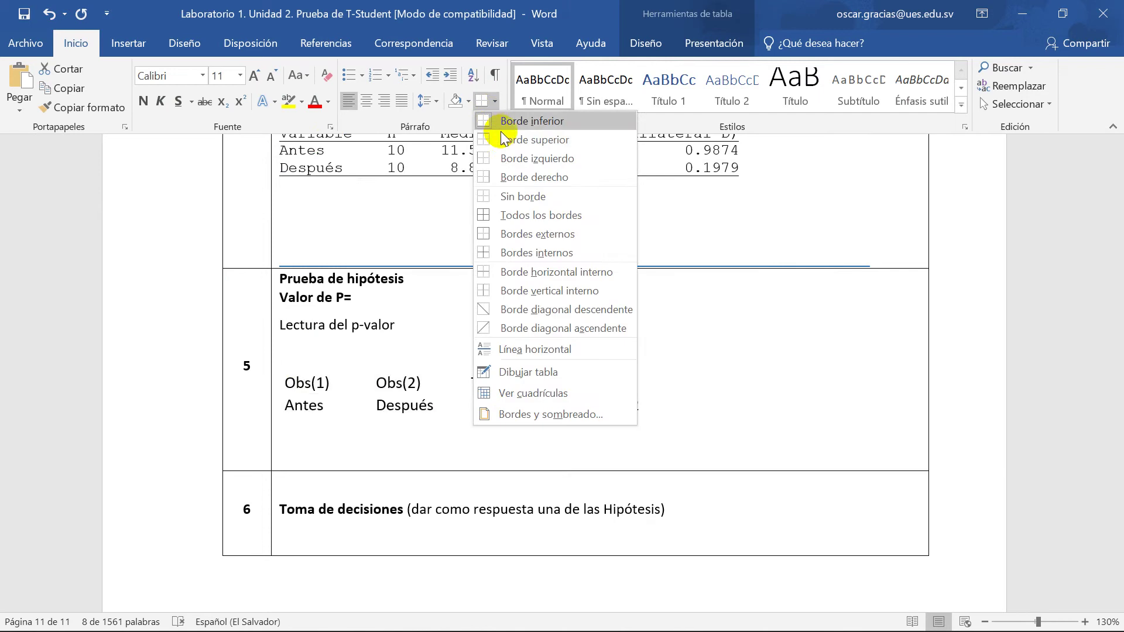
pyautogui.click(515, 138)
pyautogui.moveTo(302, 383); pyautogui.dragTo(641, 384)
pyautogui.click(495, 101)
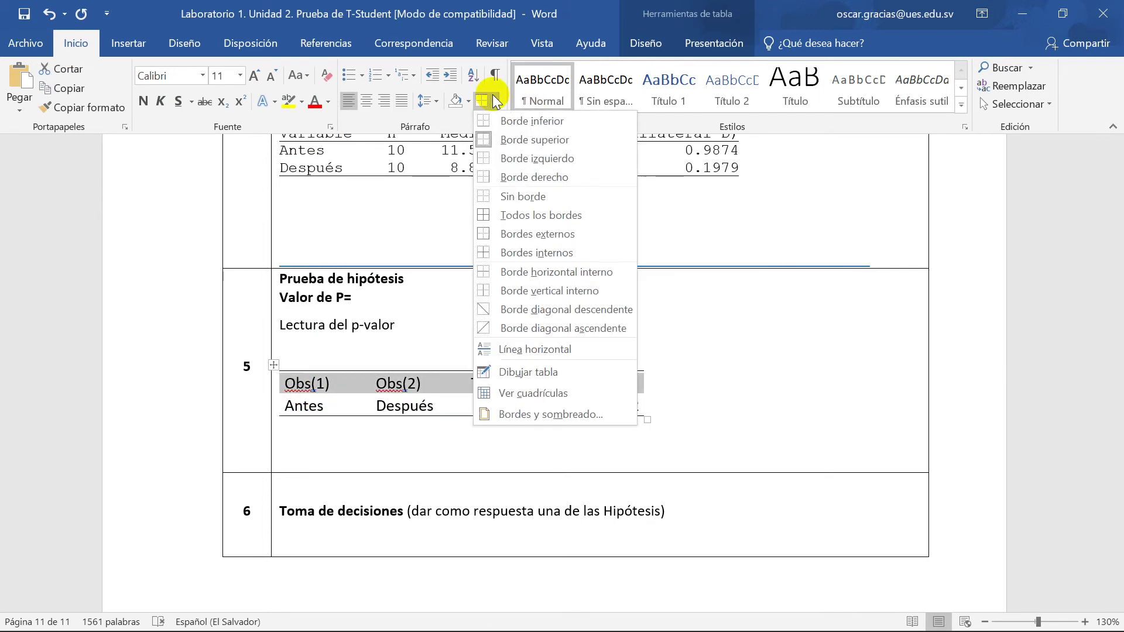
pyautogui.click(514, 123)
pyautogui.click(400, 445)
# - Delete the Obs(1) and Obs(2) headings from the t test table
pyautogui.moveTo(329, 383); pyautogui.dragTo(304, 382)
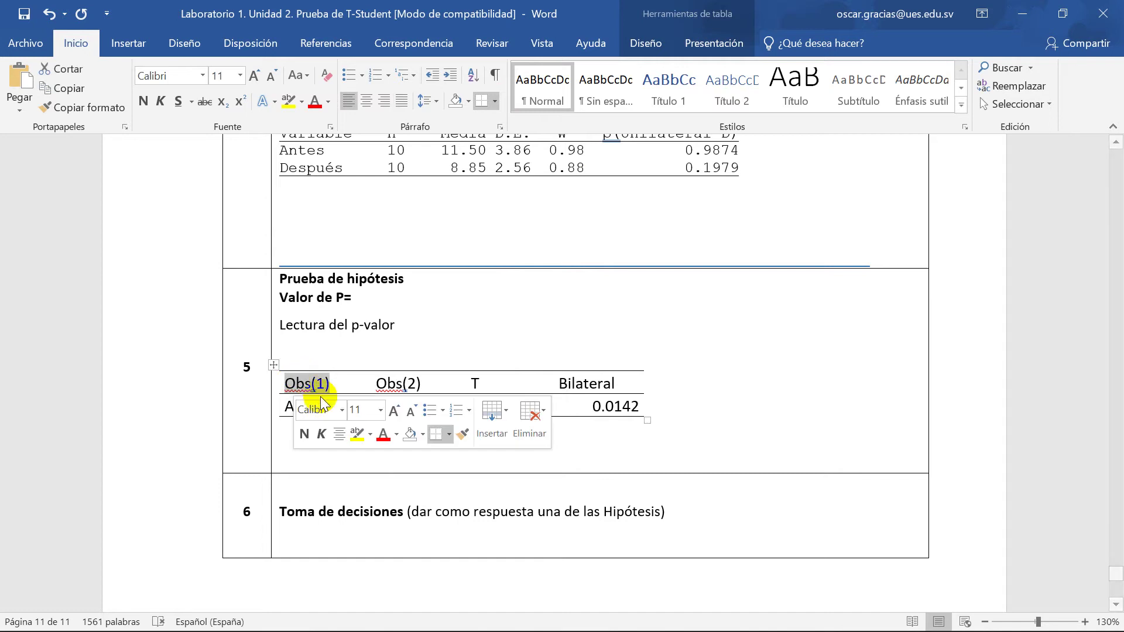
pyautogui.press('Delete')
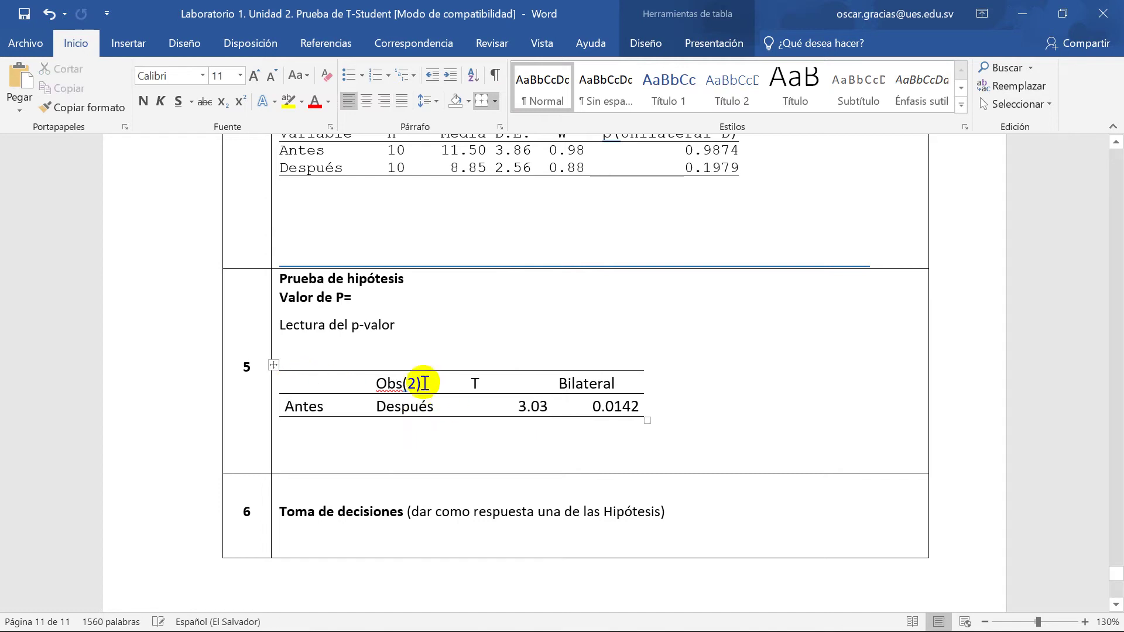
pyautogui.moveTo(425, 384); pyautogui.dragTo(378, 385)
pyautogui.press('Delete')
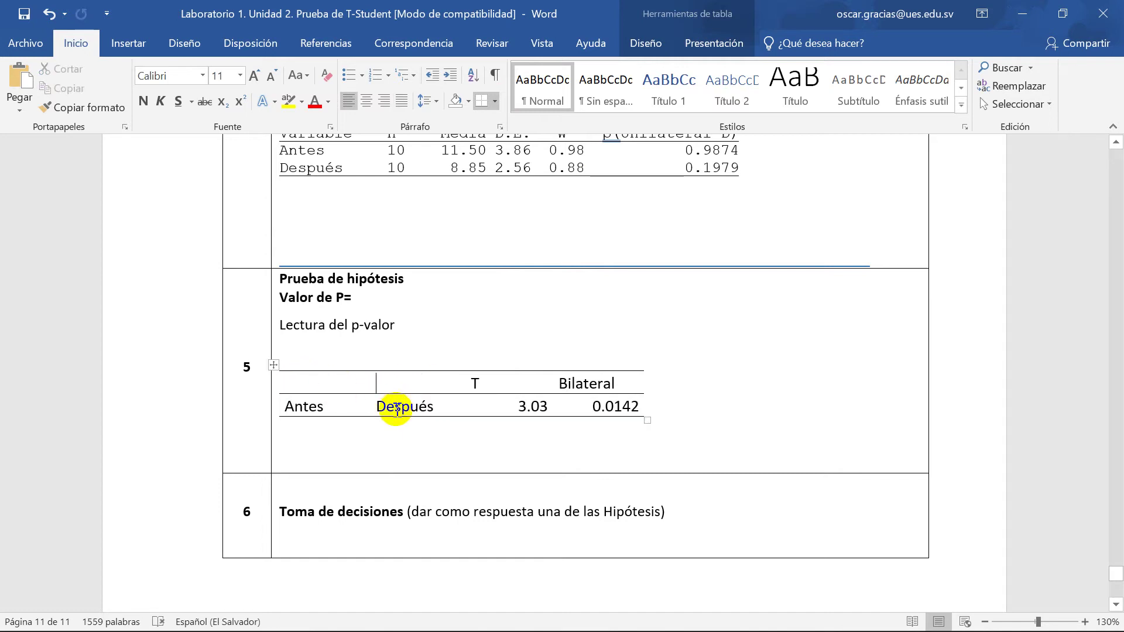
pyautogui.click(401, 427)
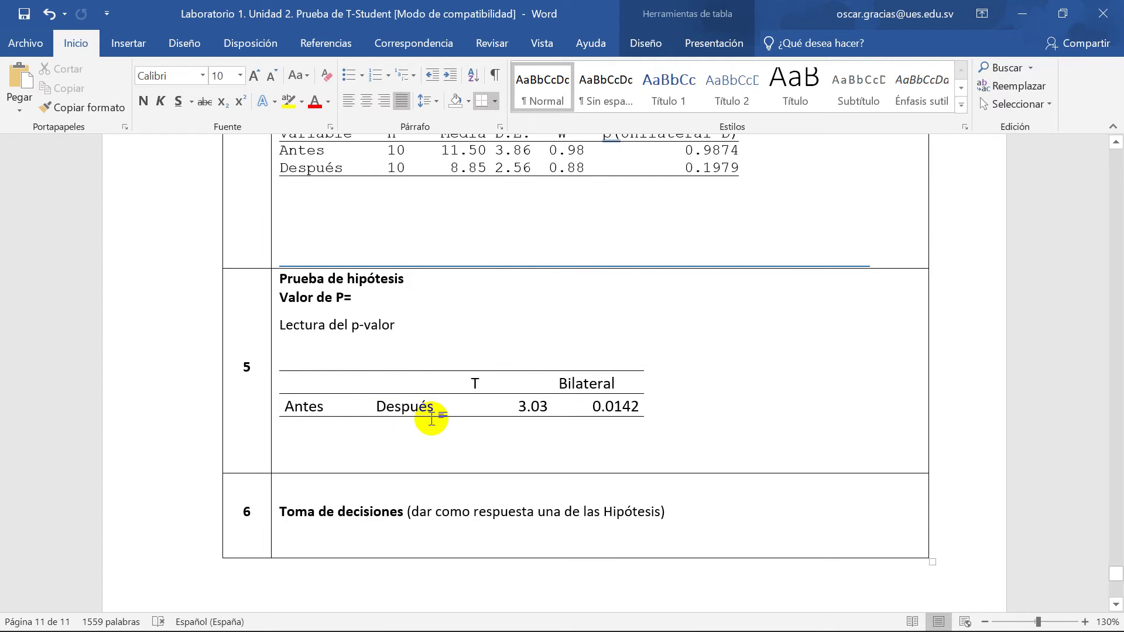
# - Center the T heading and replace the Bilateral heading with "p-valor" in the t test table
pyautogui.click(470, 386)
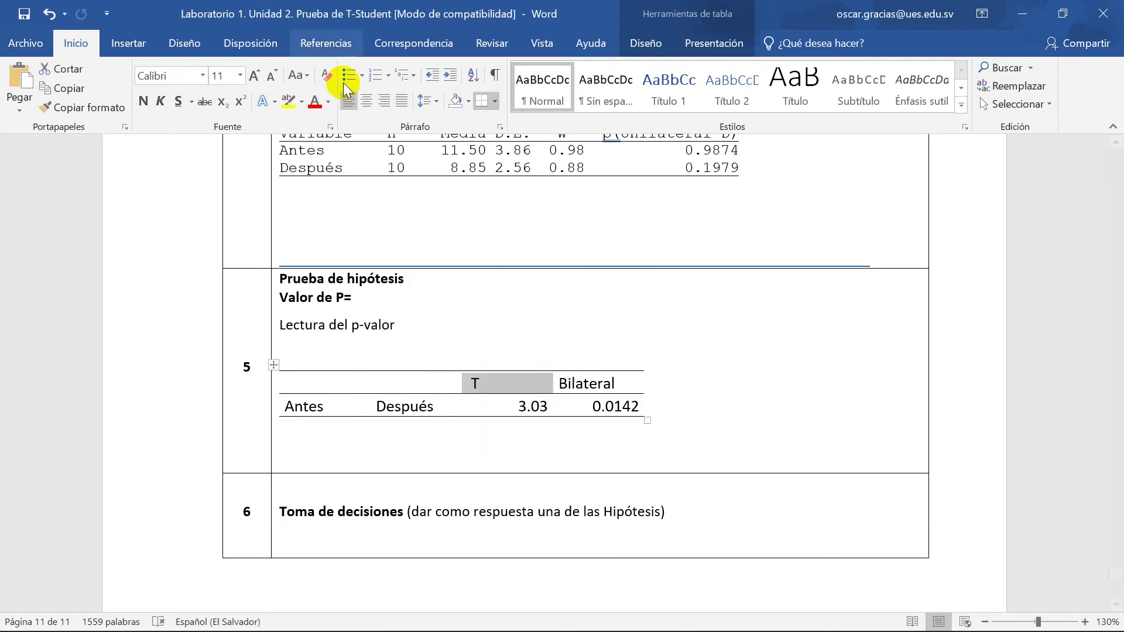
pyautogui.click(366, 101)
pyautogui.moveTo(565, 386); pyautogui.dragTo(620, 384)
pyautogui.click(621, 385)
pyautogui.doubleClick(585, 382)
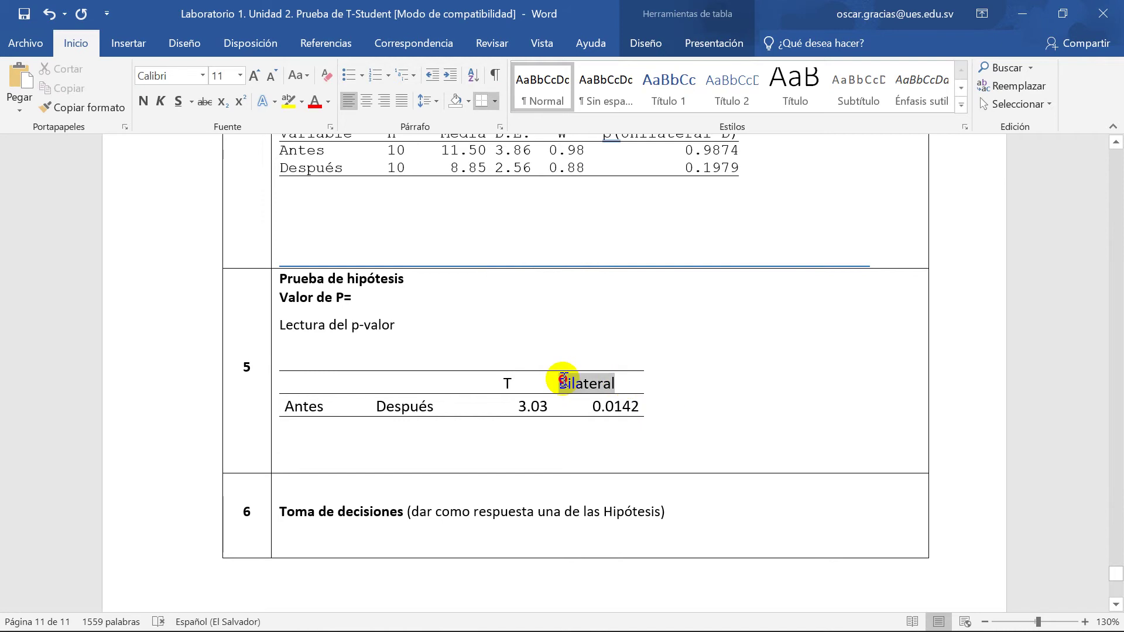
pyautogui.write('p-valor')
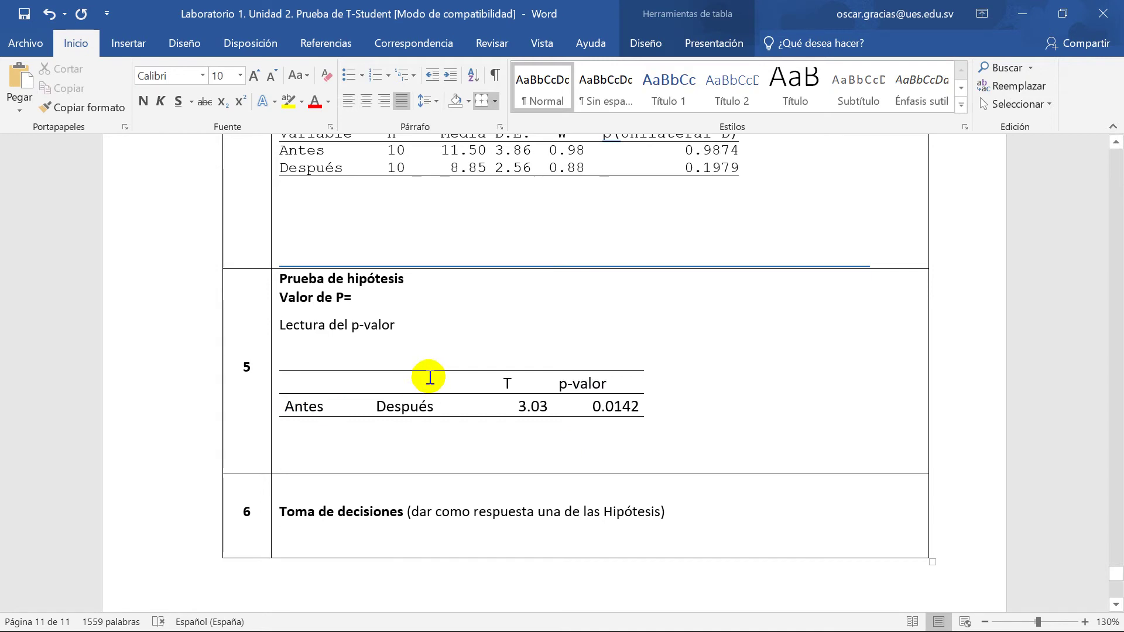
# - Make the T and p-valor headings bold and save the report
pyautogui.moveTo(490, 378); pyautogui.dragTo(588, 373)
pyautogui.click(144, 101)
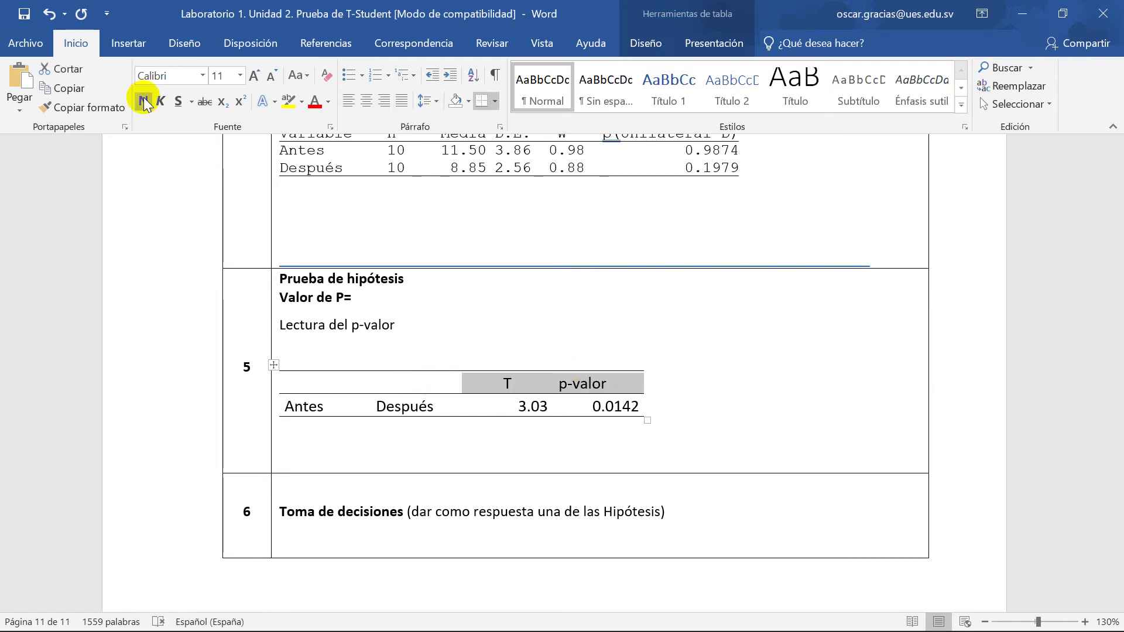
pyautogui.click(522, 455)
pyautogui.hotkey('ctrl', 's')
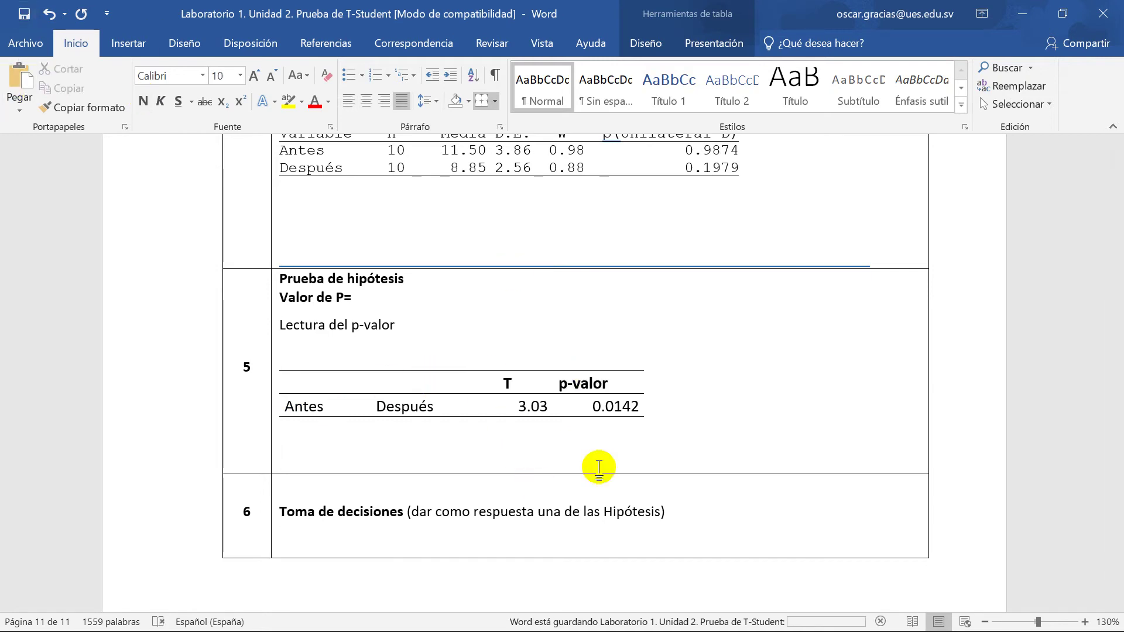
# - Copy the p-value 0.0142 from the t test table into "Valor de P=" under Prueba de hipótesis and save the report
pyautogui.doubleClick(526, 404)
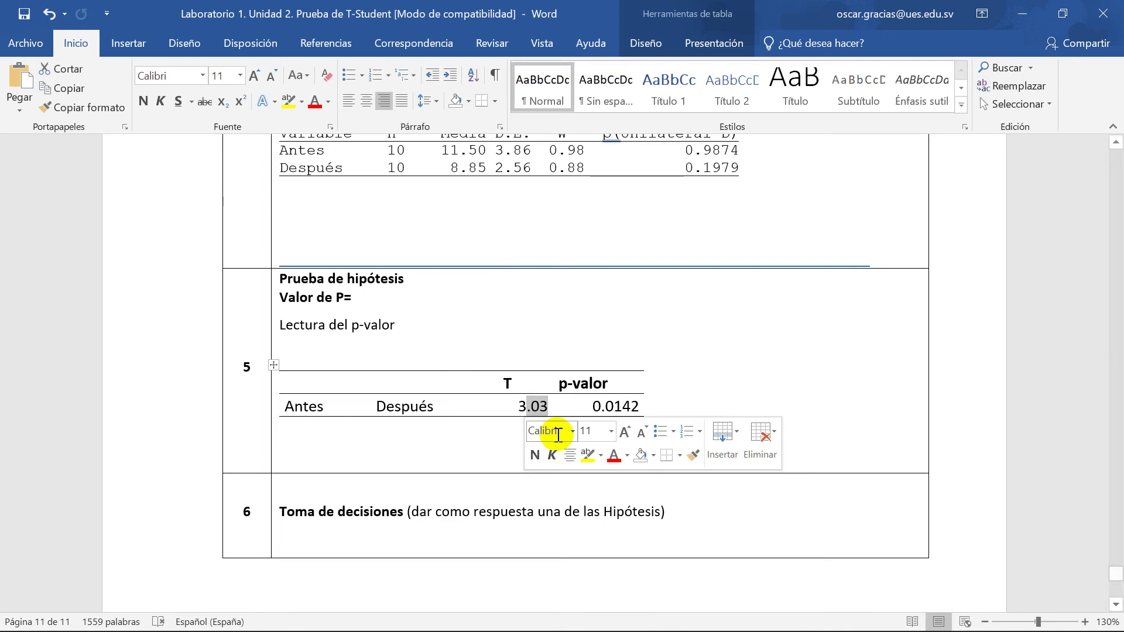
pyautogui.click(494, 432)
pyautogui.moveTo(593, 408); pyautogui.dragTo(641, 407)
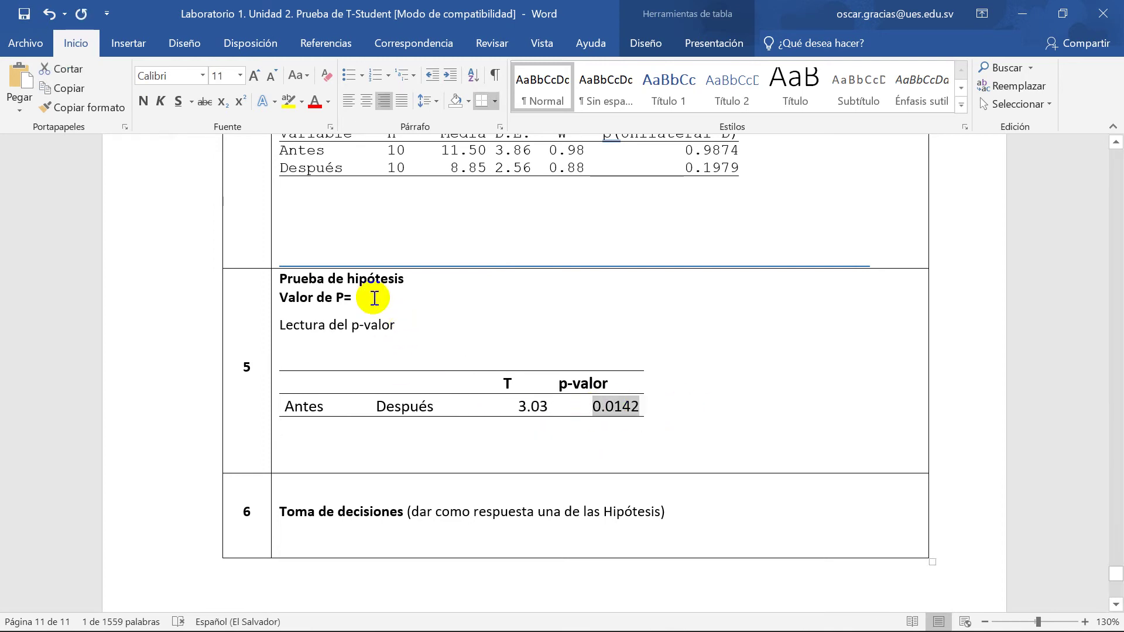
pyautogui.click(372, 299)
pyautogui.hotkey('ctrl', 'v')
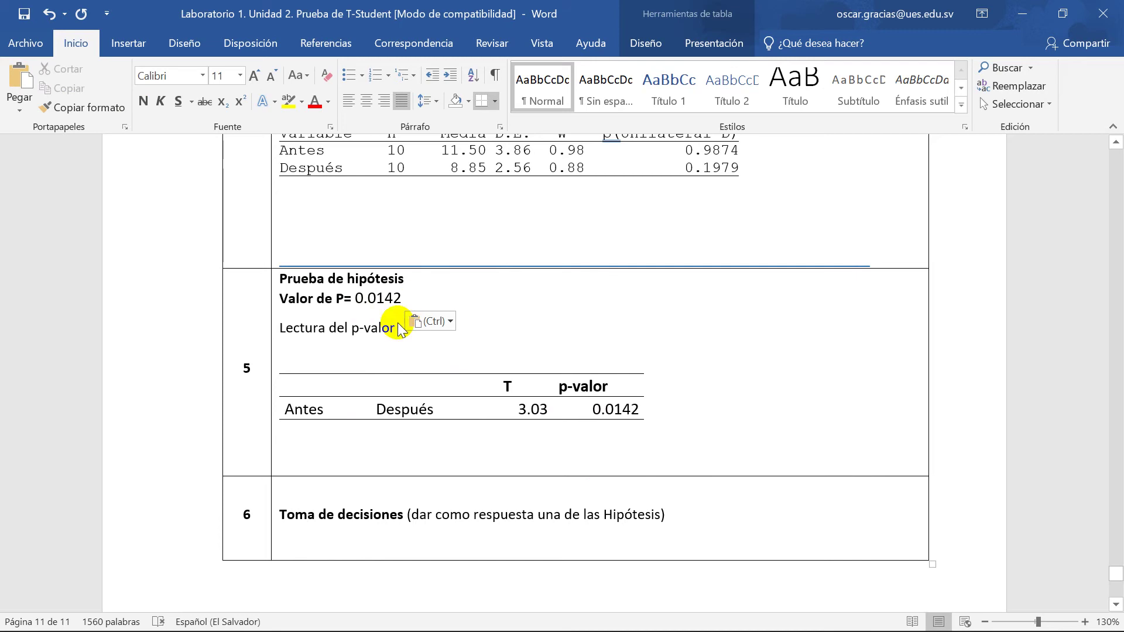
pyautogui.moveTo(370, 306); pyautogui.dragTo(402, 300)
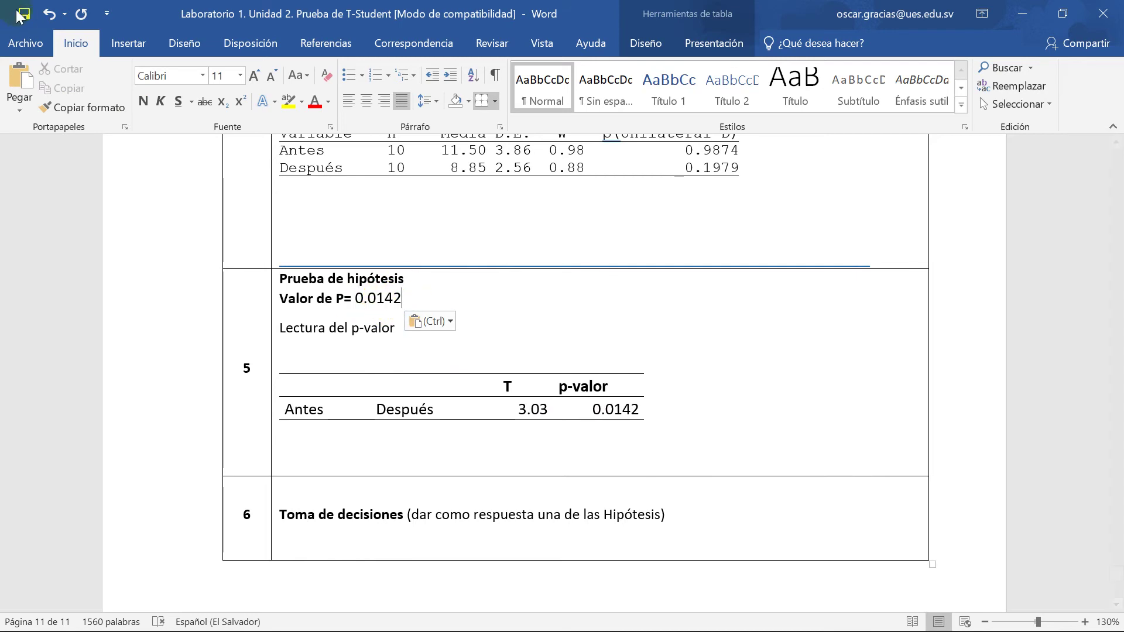
pyautogui.click(22, 14)
# - Review the repeated-measures case from its data and Cuadro 3 through the histogram and significance table to the hypothesis test
pyautogui.scroll(20, 375, 337)
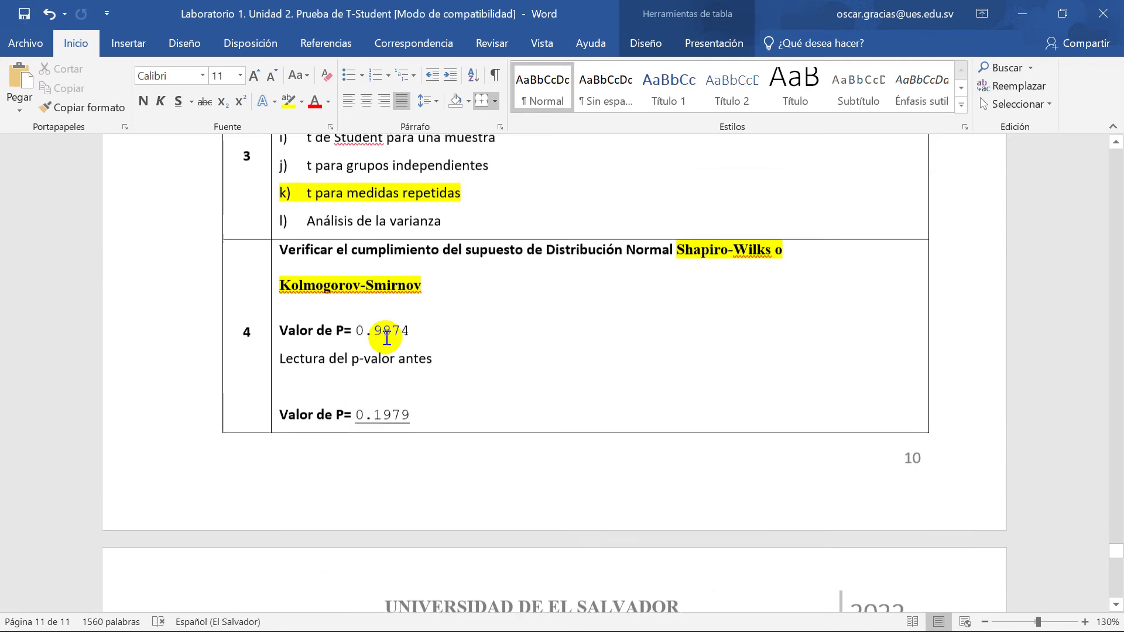
pyautogui.scroll(15, 384, 336)
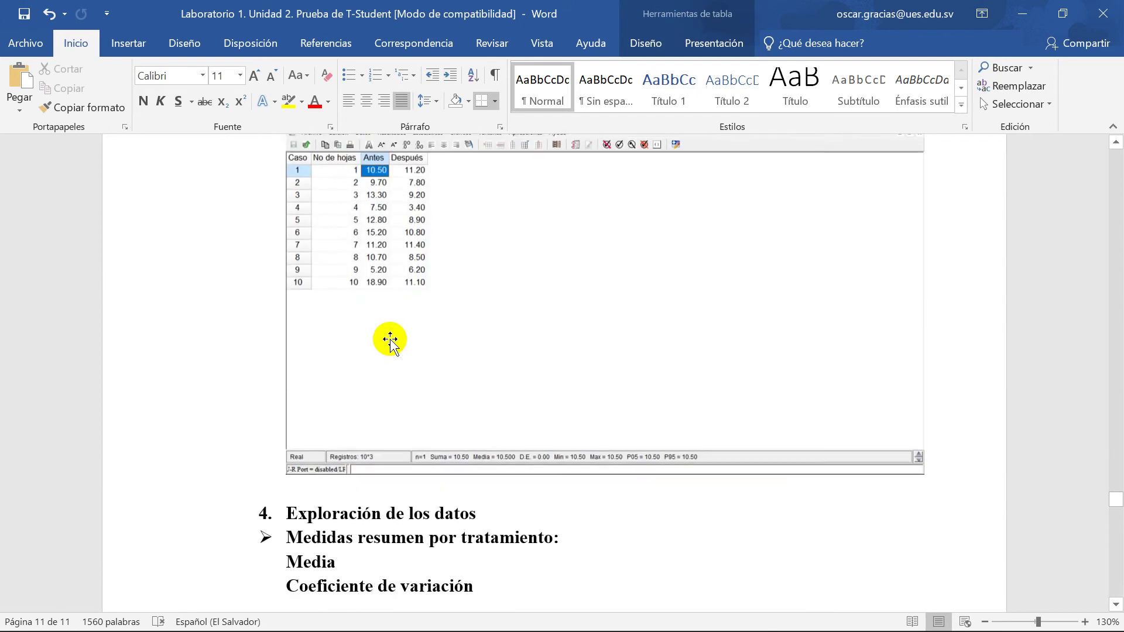
pyautogui.scroll(-5, 391, 339)
pyautogui.scroll(-3, 391, 338)
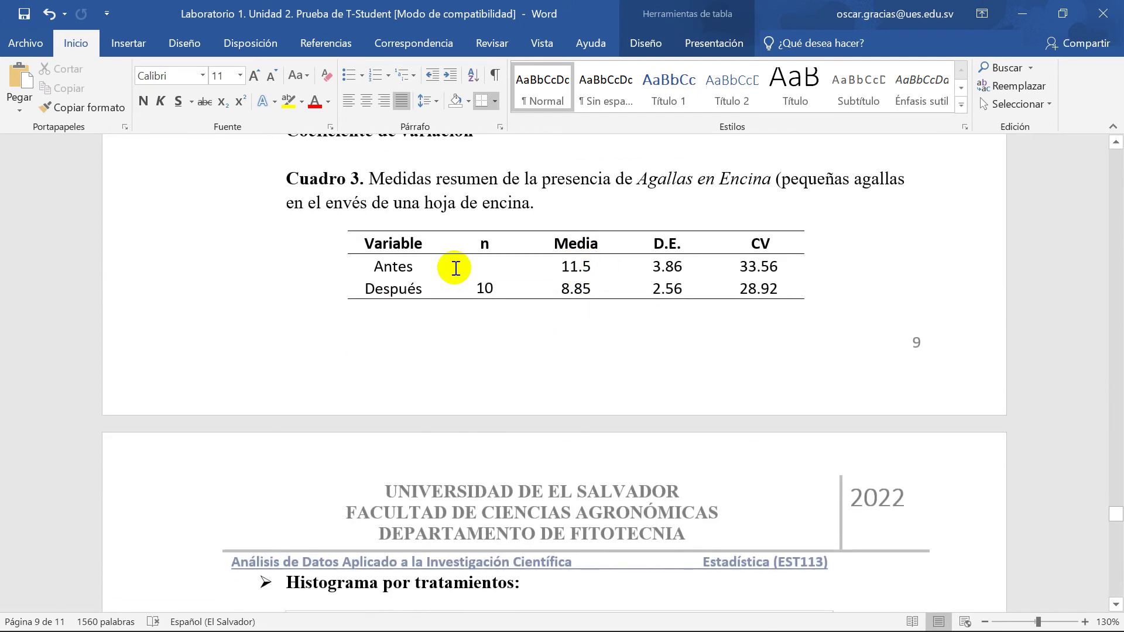
pyautogui.moveTo(375, 266); pyautogui.dragTo(556, 288)
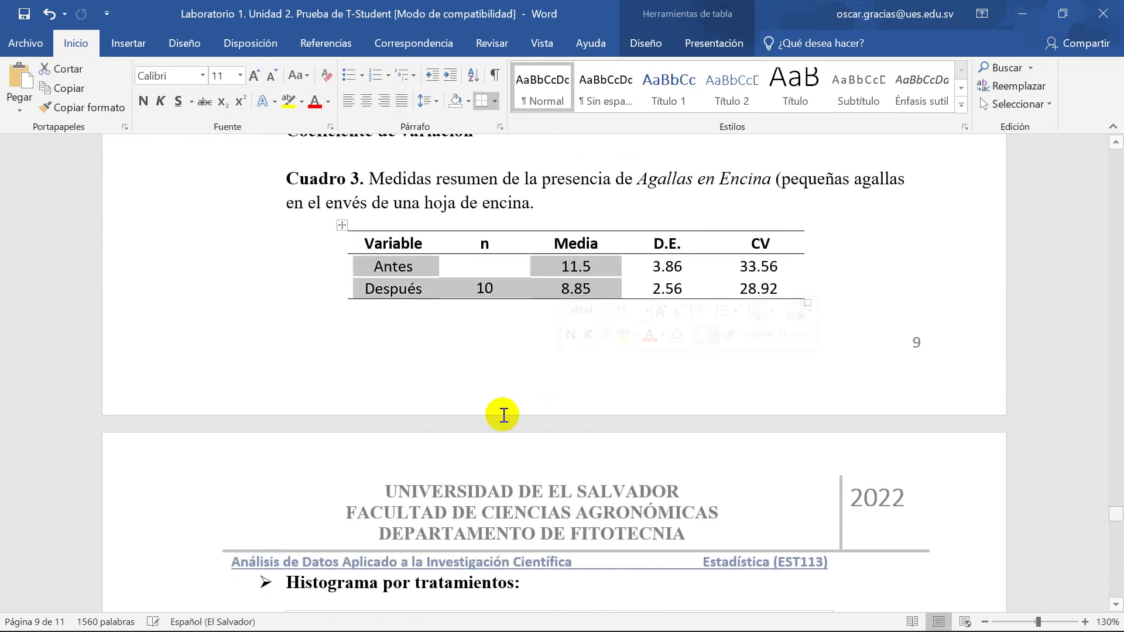
pyautogui.scroll(-3, 487, 401)
pyautogui.scroll(-7, 498, 156)
pyautogui.scroll(3, 507, 244)
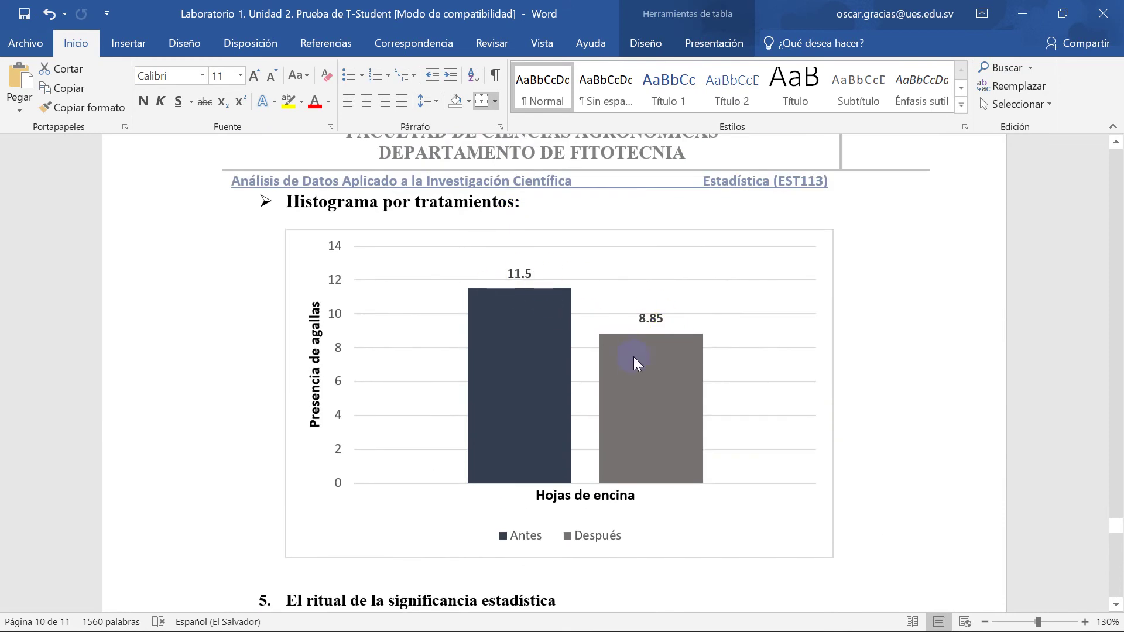
pyautogui.moveTo(636, 363)
pyautogui.scroll(-15, 502, 409)
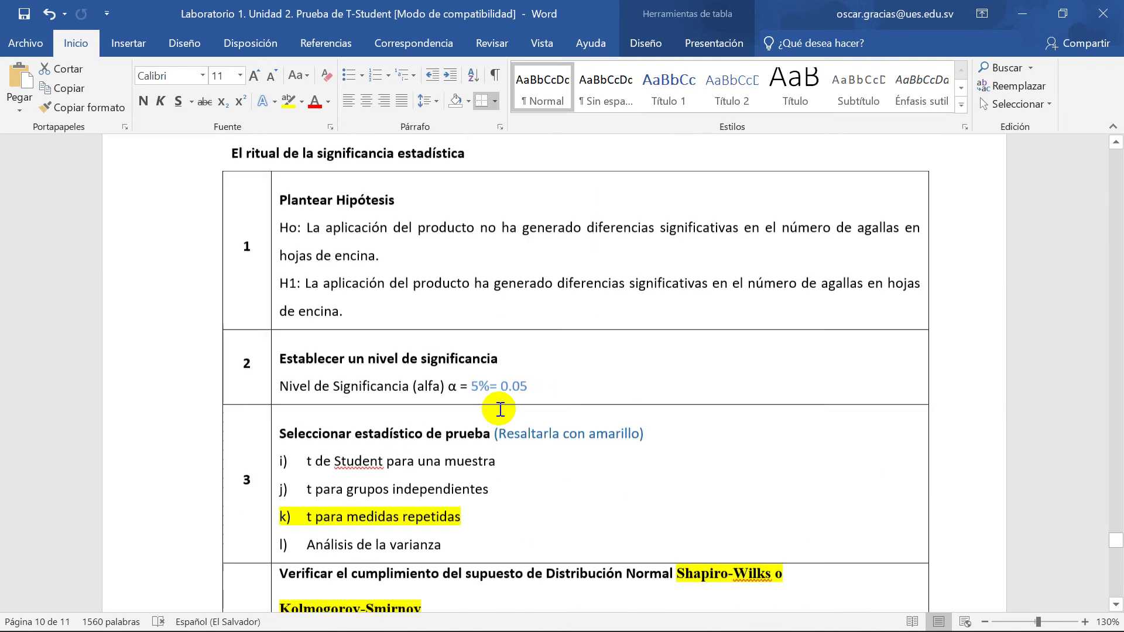
pyautogui.scroll(-10, 499, 408)
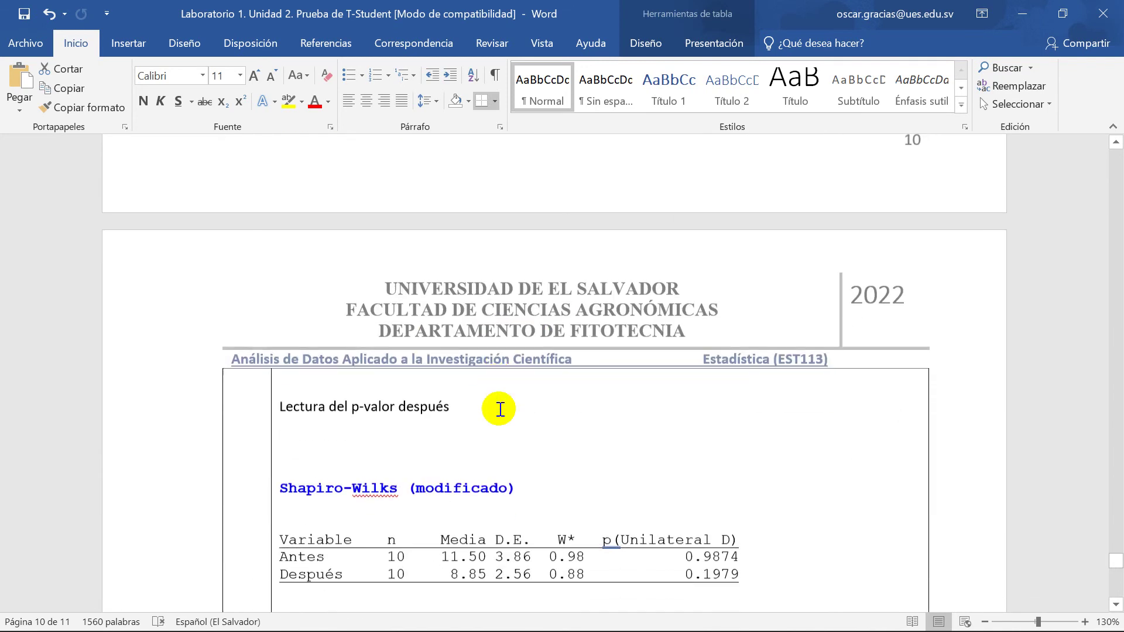
pyautogui.scroll(4, 499, 408)
pyautogui.scroll(-10, 499, 409)
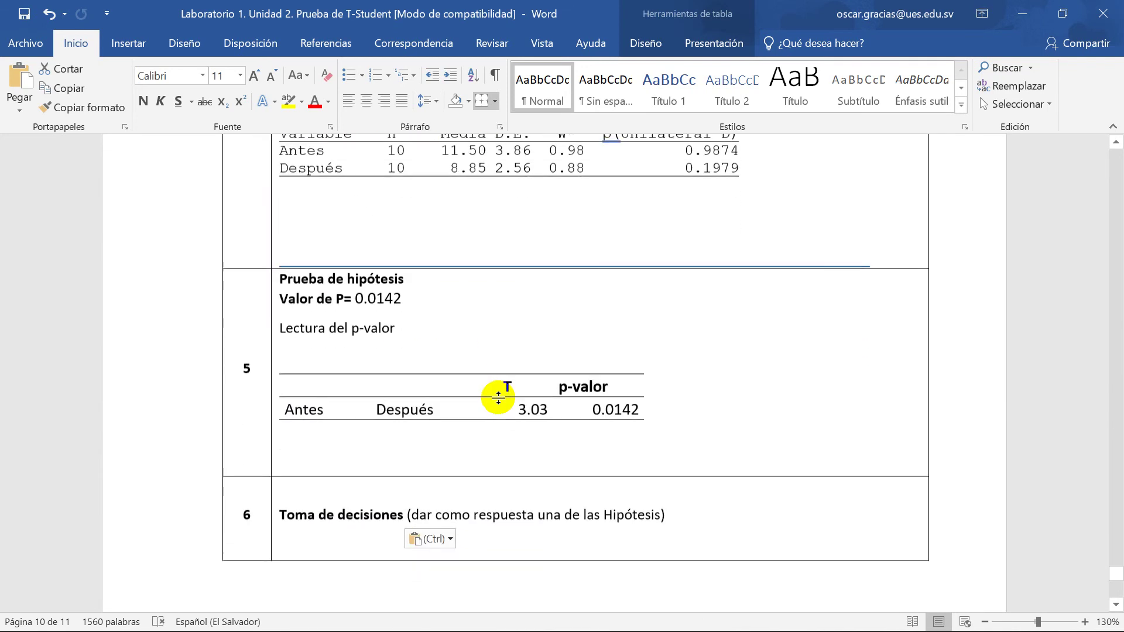
pyautogui.scroll(3, 424, 257)
pyautogui.click(412, 274)
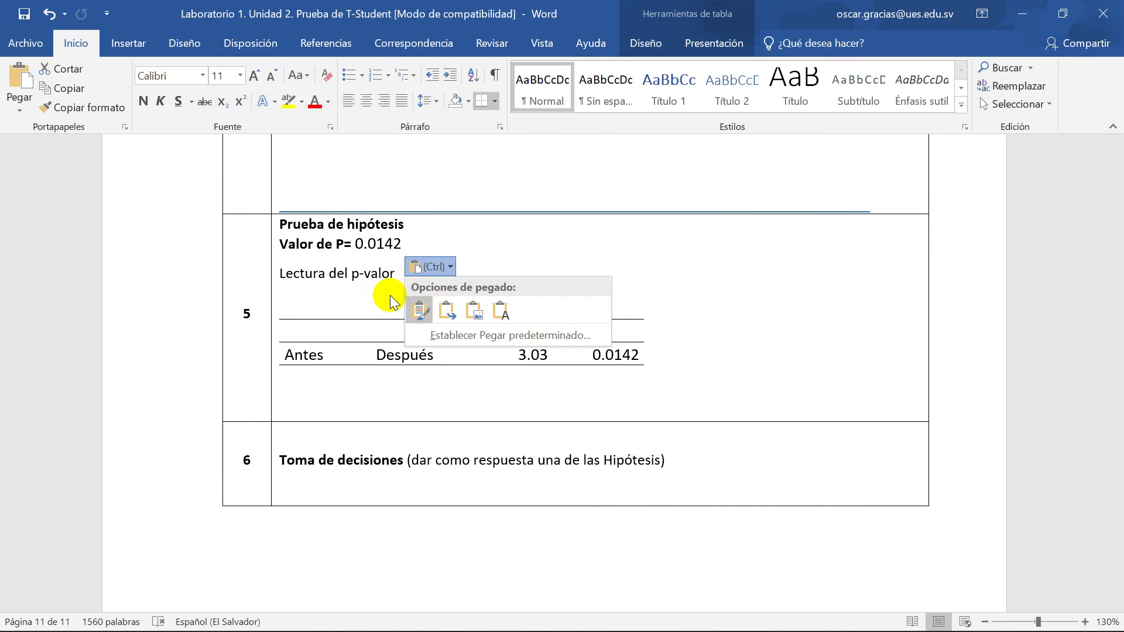
pyautogui.click(356, 295)
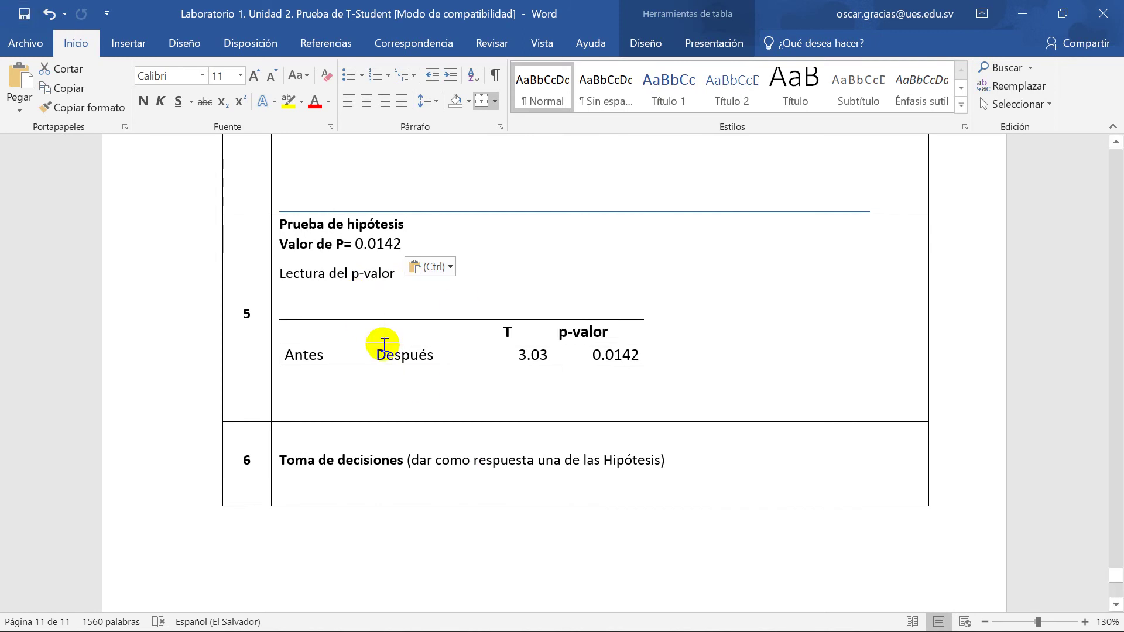
pyautogui.click(313, 291)
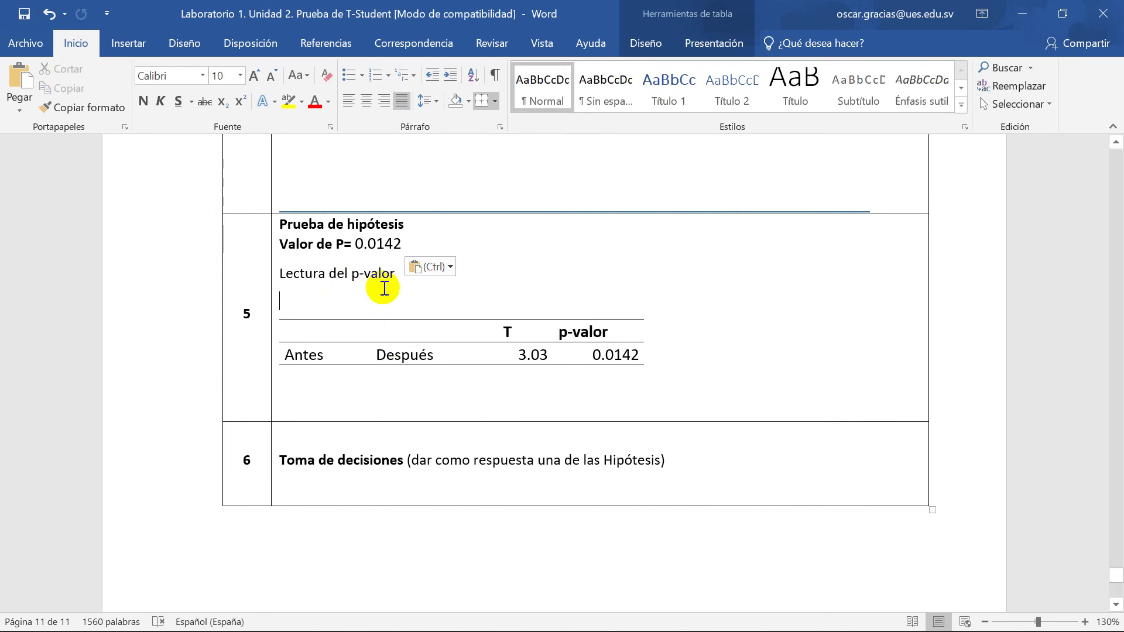
pyautogui.scroll(2, 384, 410)
pyautogui.moveTo(329, 383); pyautogui.dragTo(350, 388)
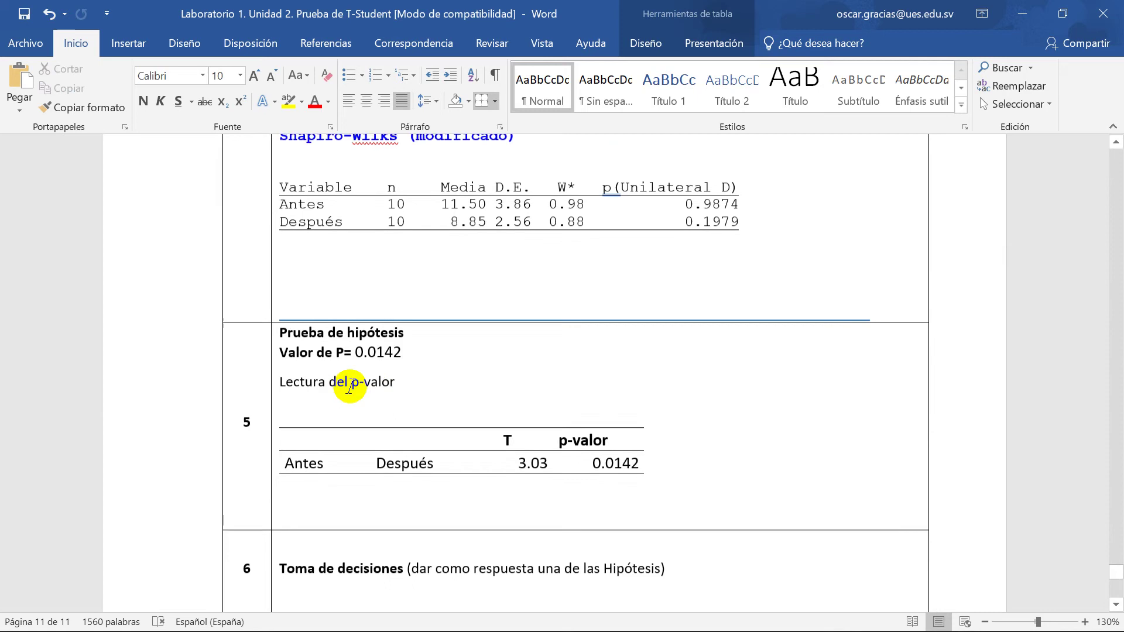
# - Copy the H1 statement about significant differences in the number of galls, without its label, into row 6 below Toma de decisiones
pyautogui.scroll(15, 349, 386)
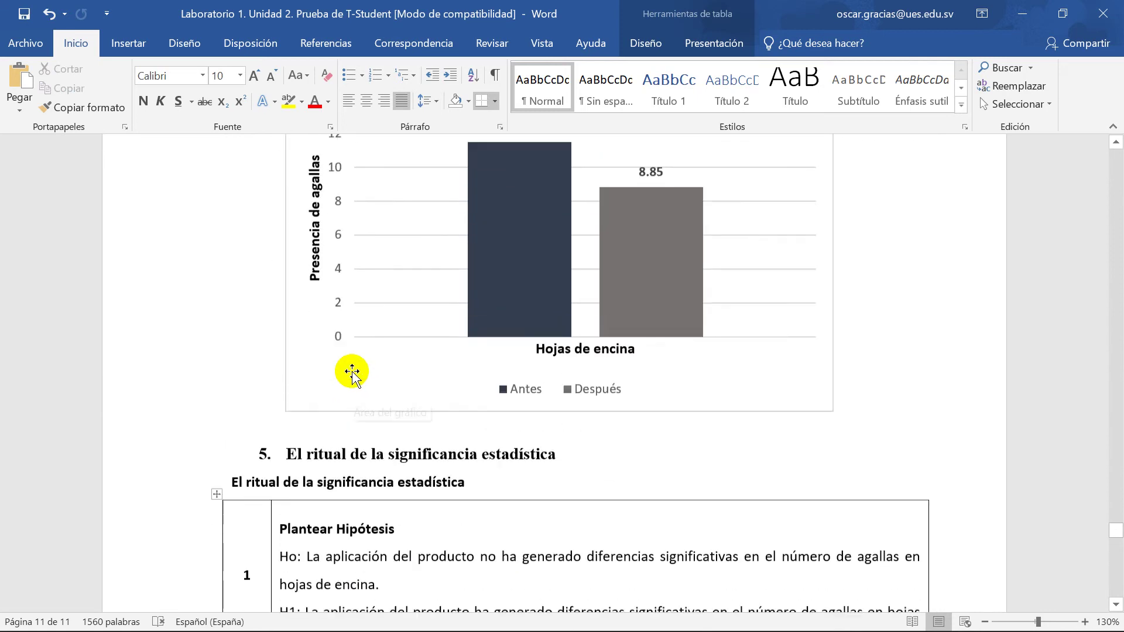
pyautogui.scroll(-5, 374, 381)
pyautogui.moveTo(344, 352); pyautogui.dragTo(309, 337)
pyautogui.hotkey('ctrl', 'c')
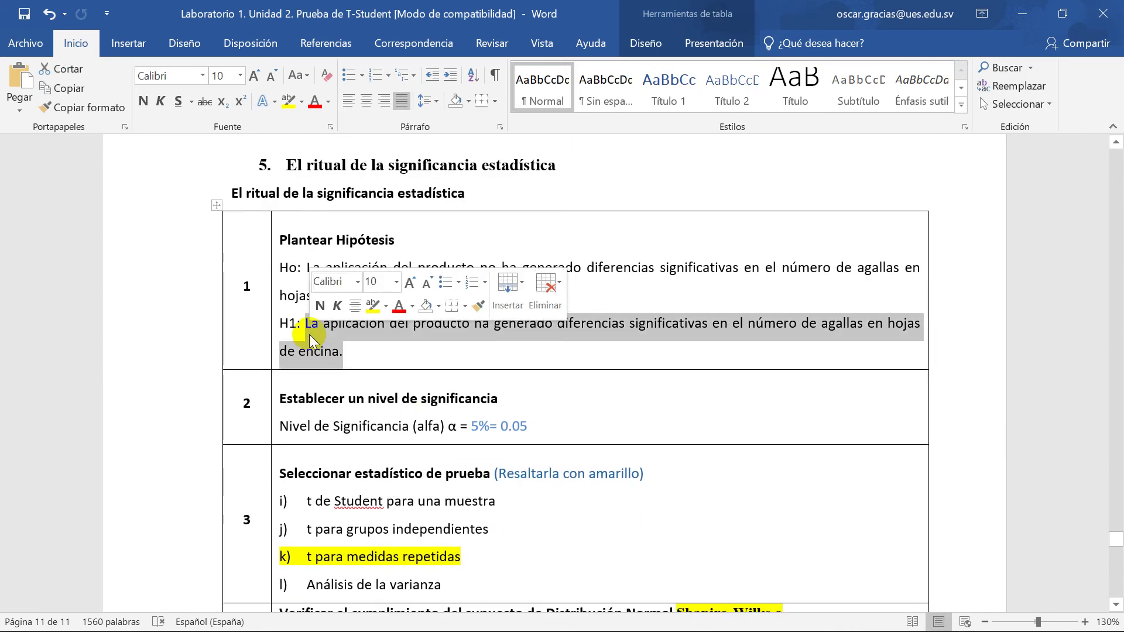
pyautogui.scroll(-15, 354, 421)
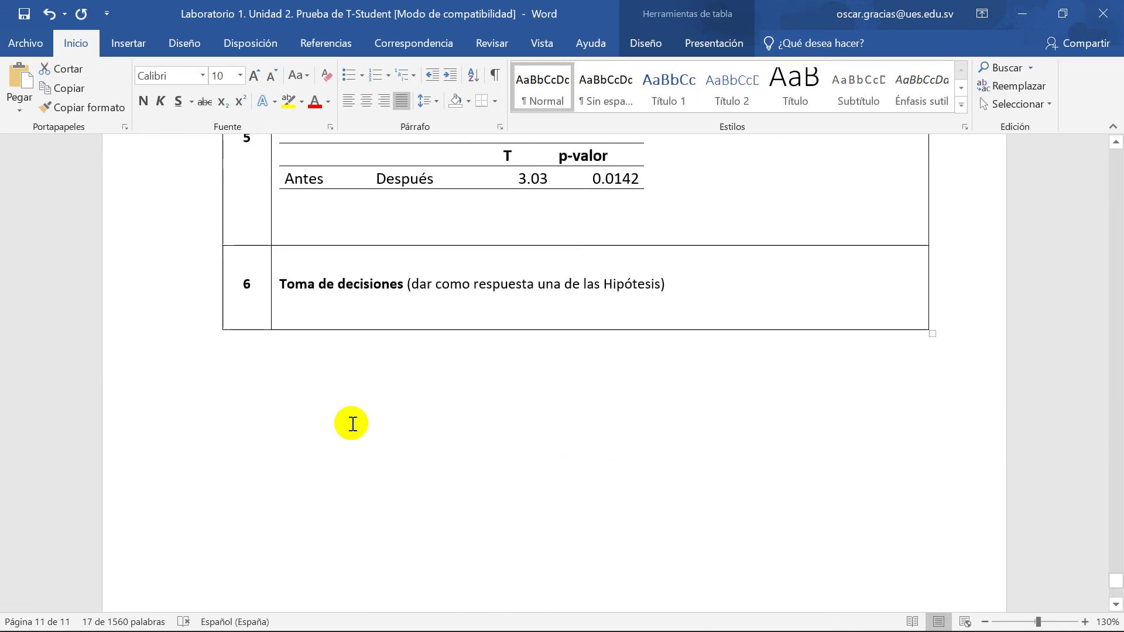
pyautogui.scroll(1, 352, 424)
pyautogui.hotkey('ctrl', 'v')
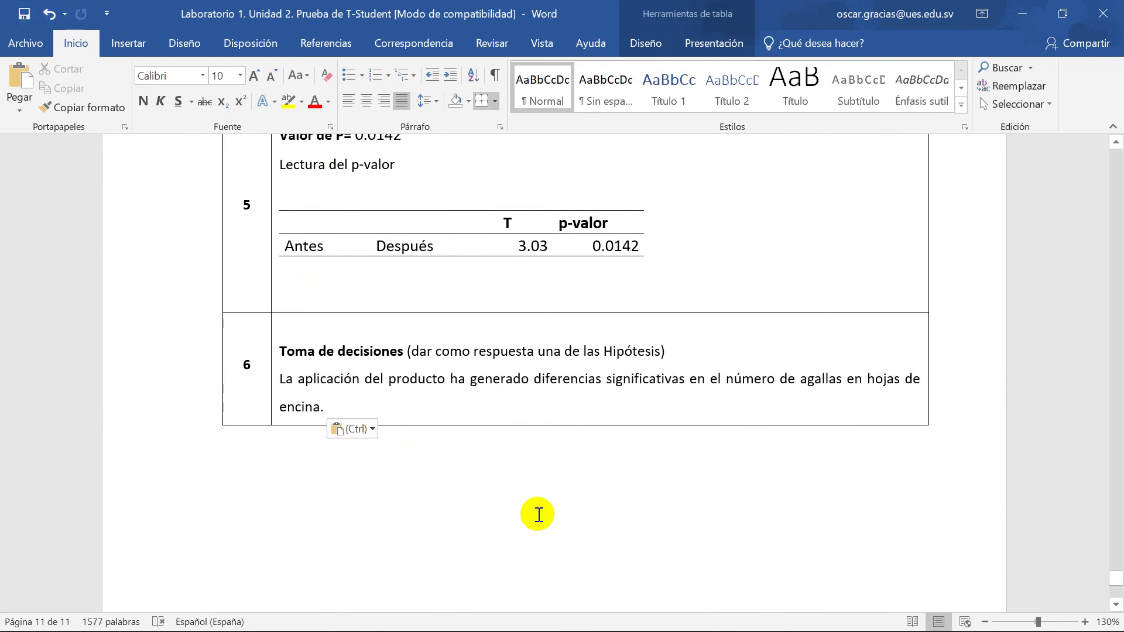
pyautogui.click(482, 478)
pyautogui.scroll(2, 413, 353)
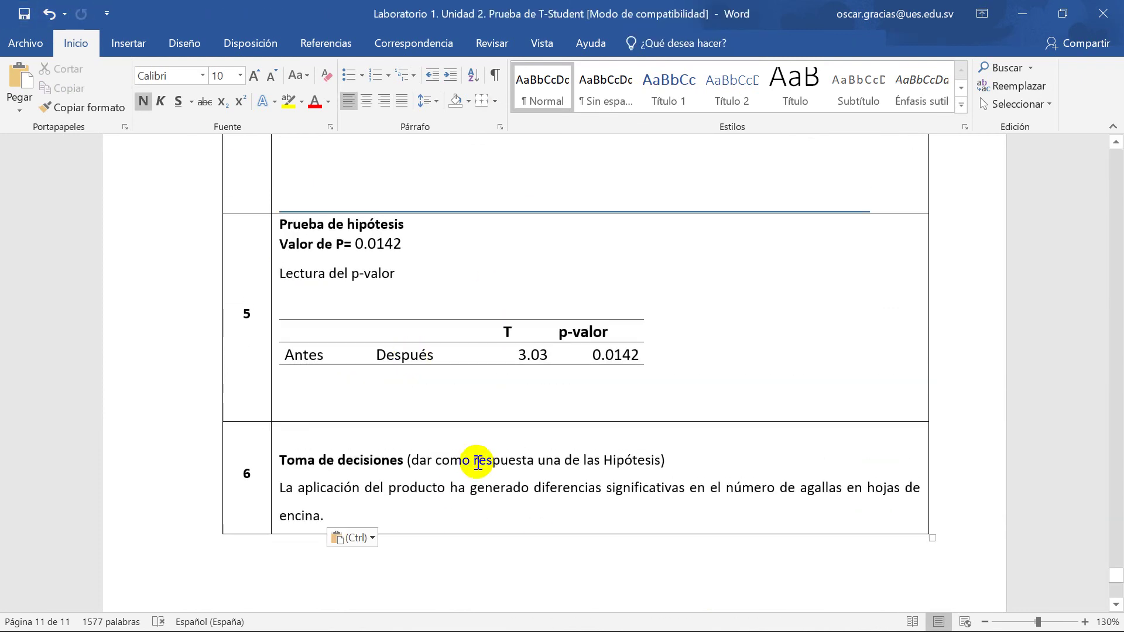
pyautogui.moveTo(592, 359); pyautogui.dragTo(650, 351)
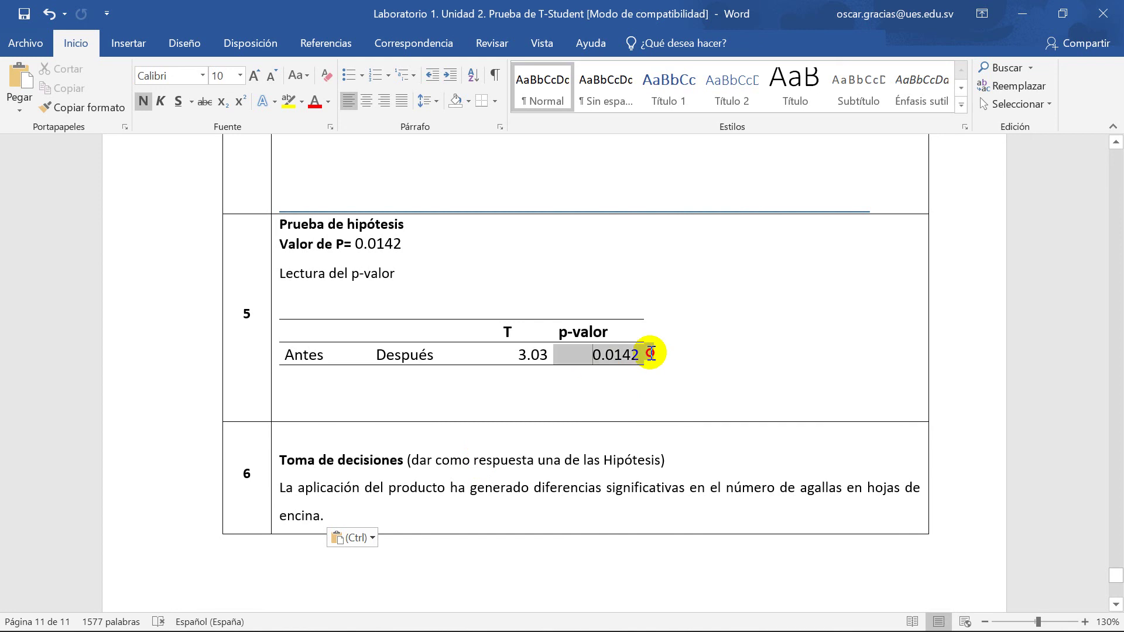
pyautogui.click(620, 401)
# - Switch to InfoStat, minimize the Resultados window and maximize the Lab 1. Prueba T-Student caso 2 data table
pyautogui.click(795, 612)
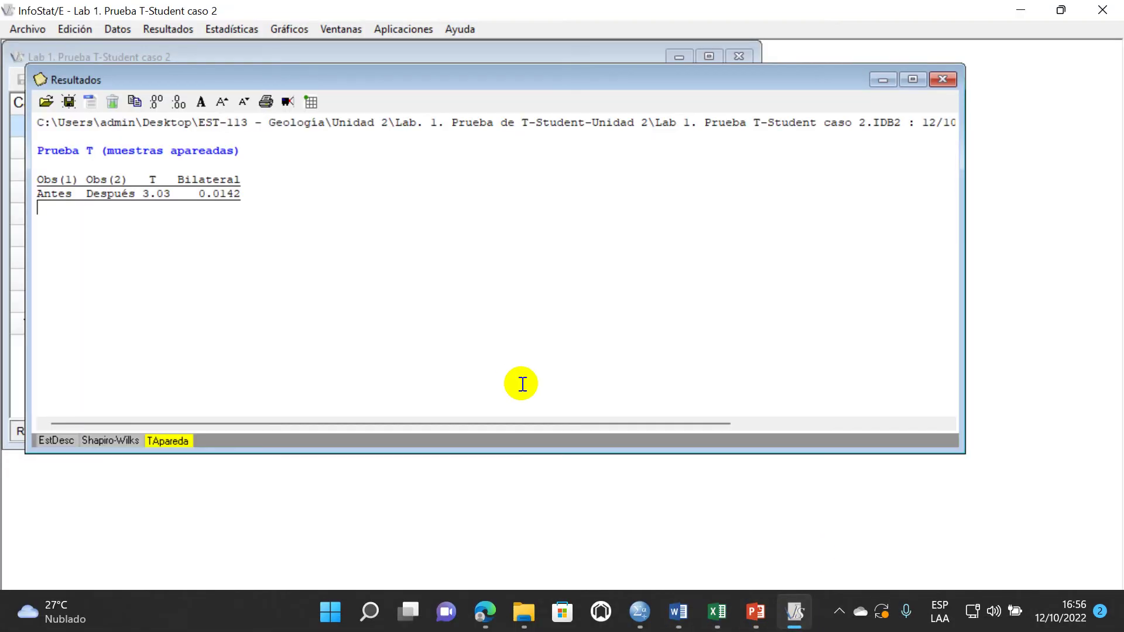
pyautogui.click(883, 79)
pyautogui.click(710, 56)
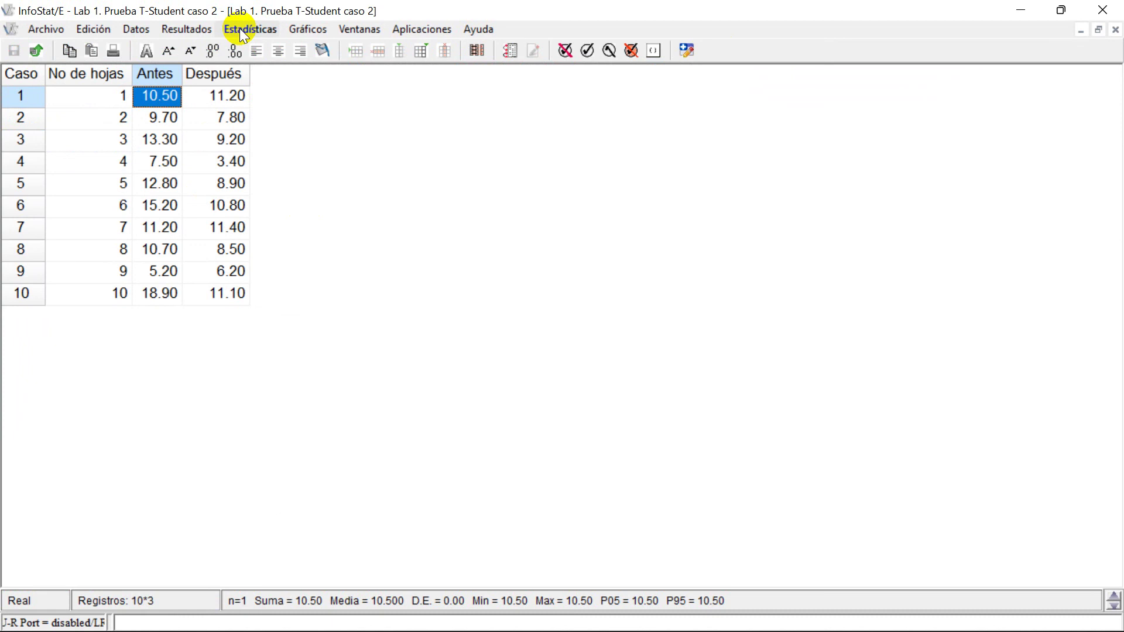
pyautogui.moveTo(551, 630)
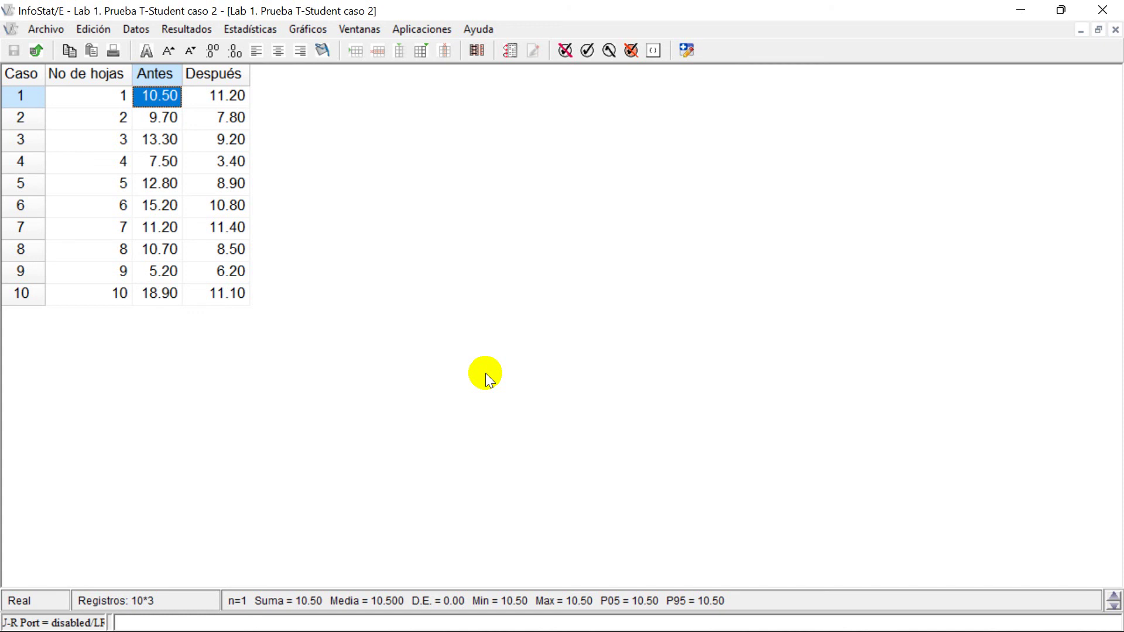
pyautogui.moveTo(742, 612)
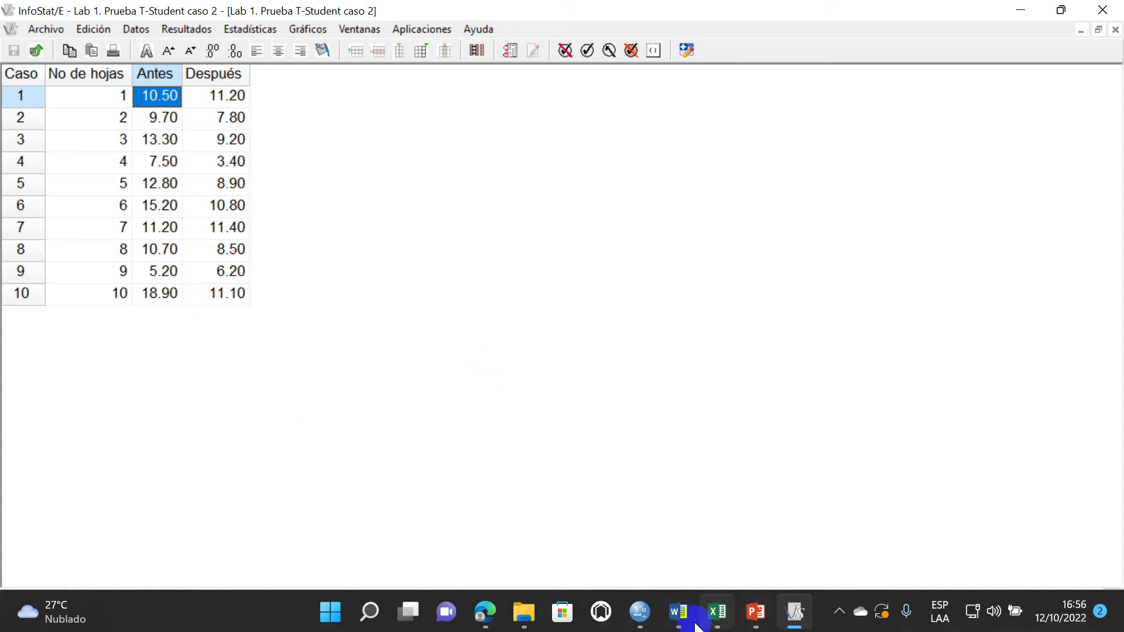
# - Return to the Word report and check the t test table's p-valor against the decision in row 6
pyautogui.click(679, 613)
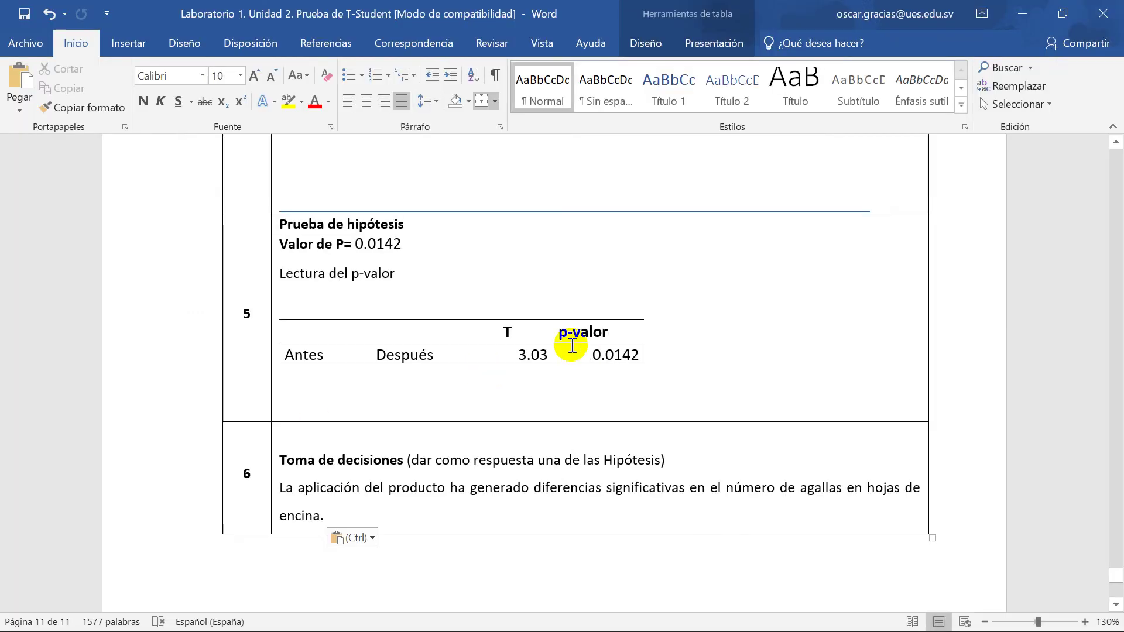
pyautogui.moveTo(588, 352); pyautogui.dragTo(632, 353)
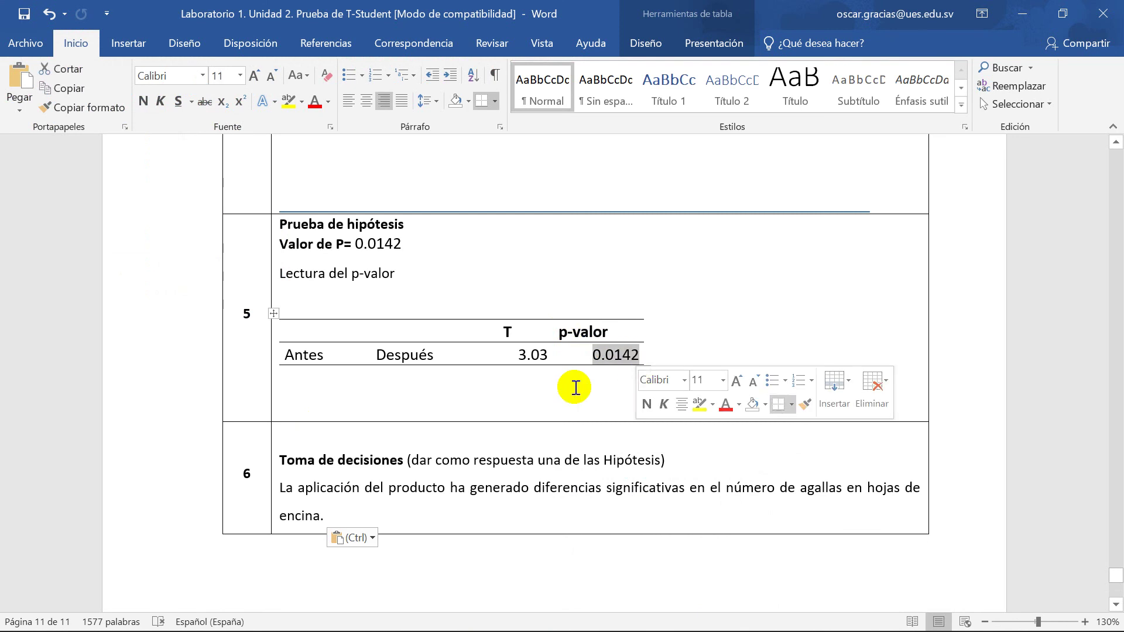
pyautogui.click(287, 314)
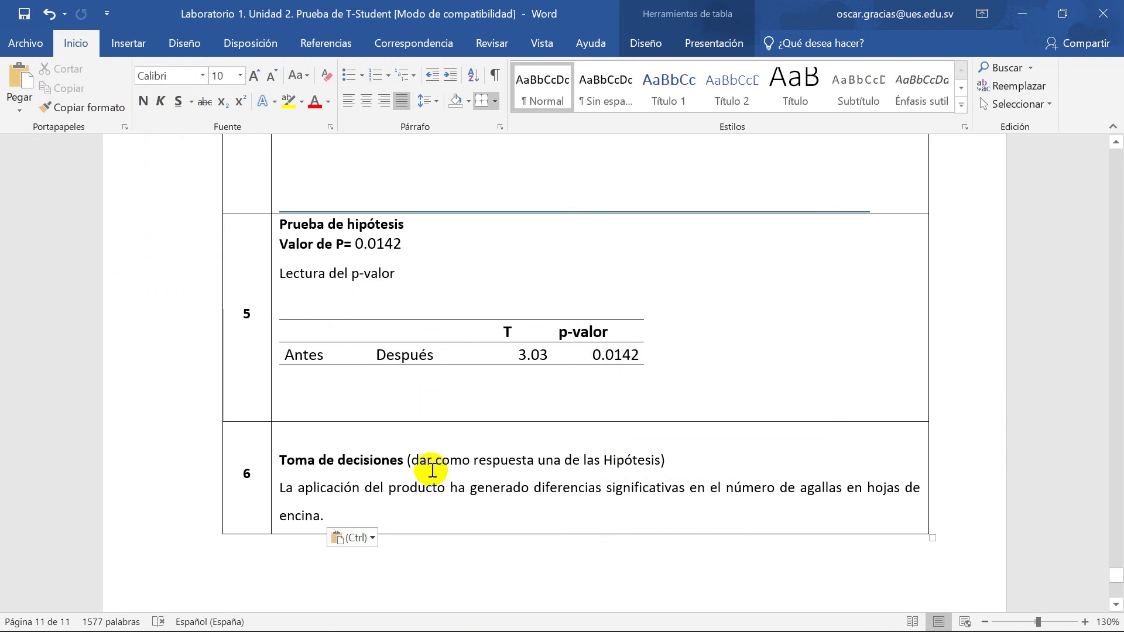
pyautogui.scroll(5, 396, 464)
pyautogui.scroll(-4, 396, 460)
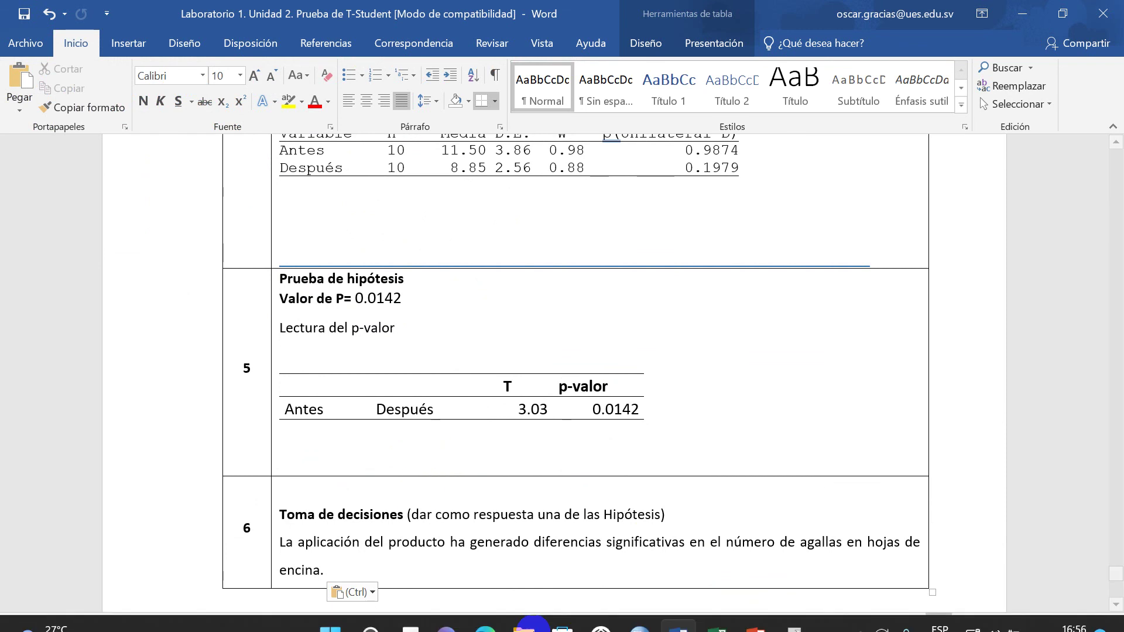
pyautogui.moveTo(790, 612)
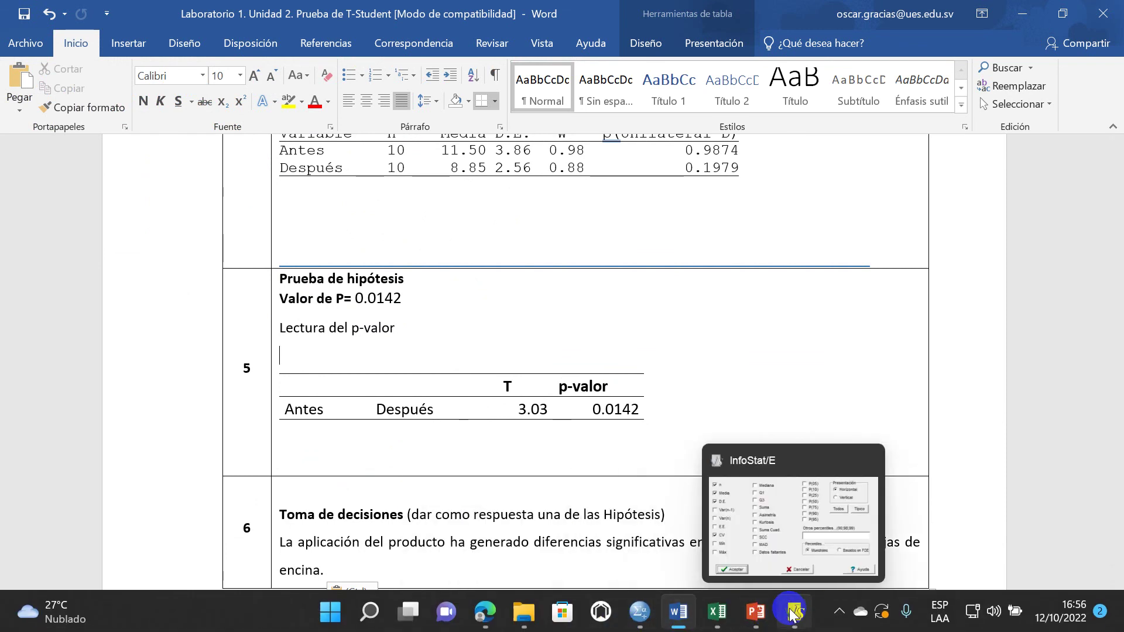
pyautogui.click(529, 454)
# - Go back to the report's first page and place the cursor after the "INGENIERIA GEOLÓGICA" title line
pyautogui.scroll(2, 382, 384)
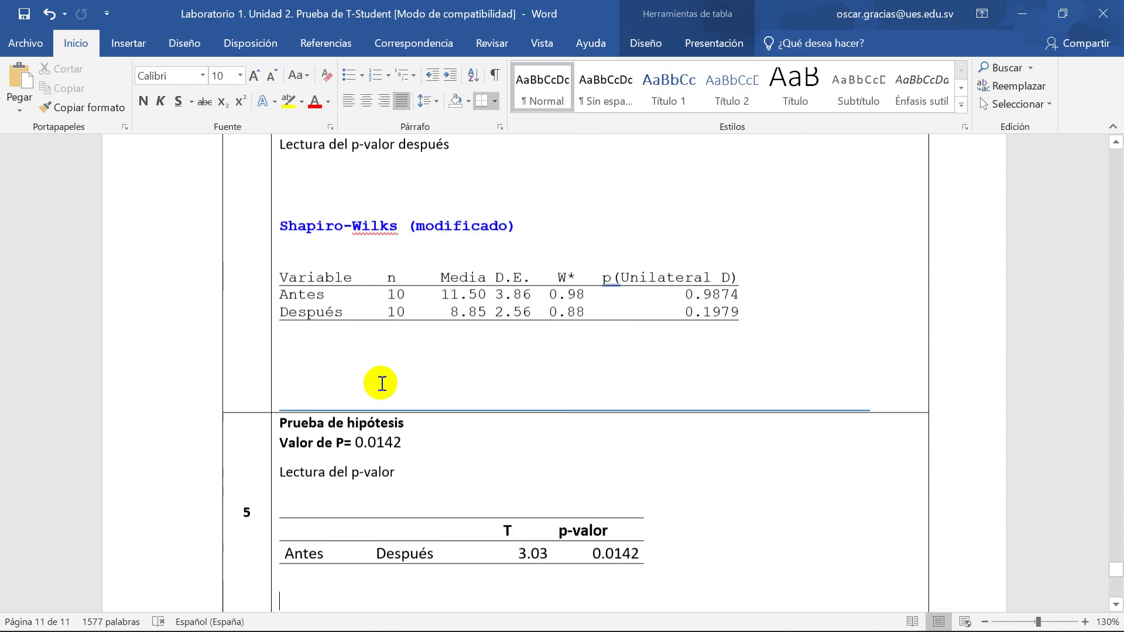
pyautogui.scroll(8, 382, 383)
pyautogui.moveTo(1117, 530); pyautogui.dragTo(1111, 95)
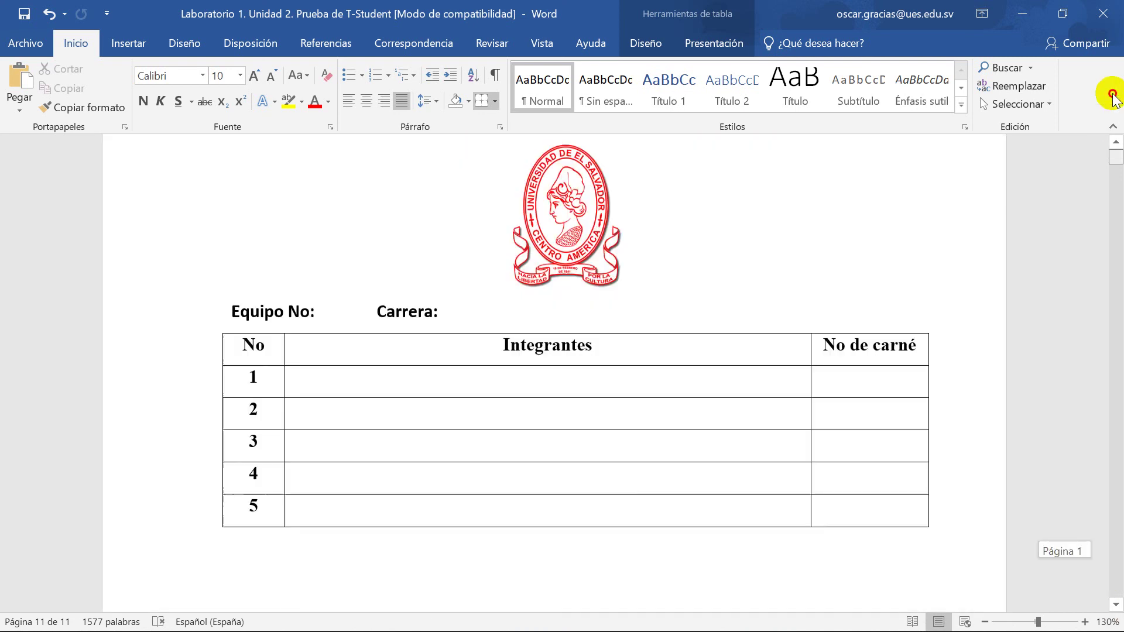
pyautogui.scroll(-1, 660, 427)
pyautogui.click(704, 351)
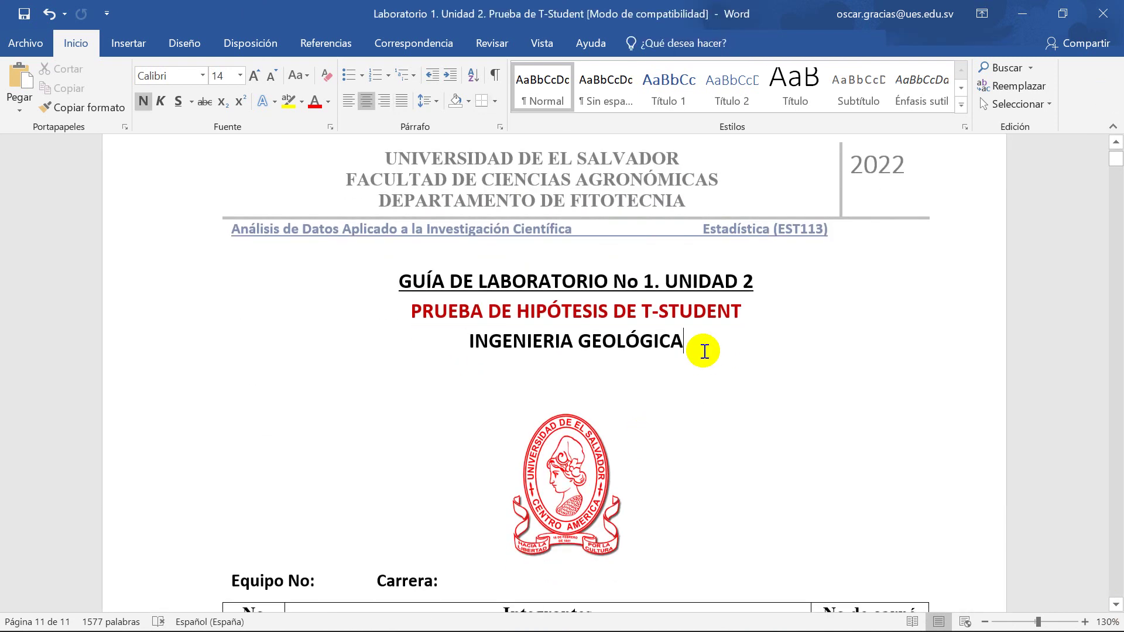